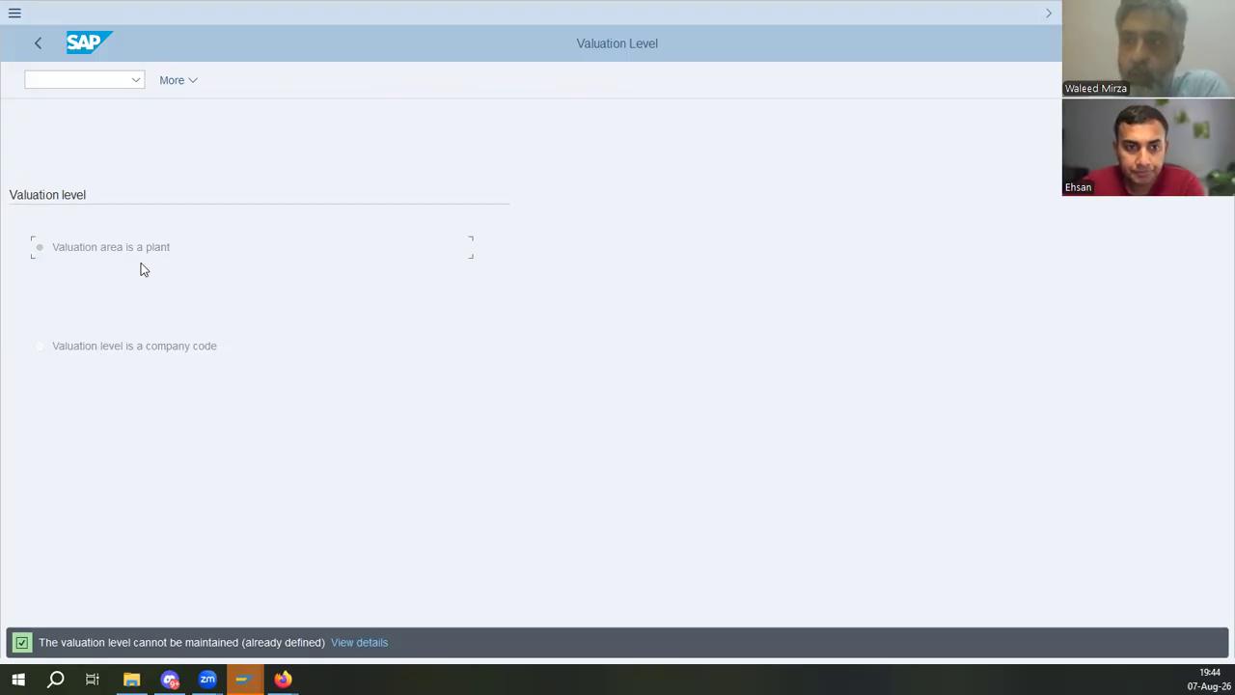
- Return to the IMG structure and review the manual's instructions for defining a plant
{"action": "left_click", "coordinate": [38, 43]}
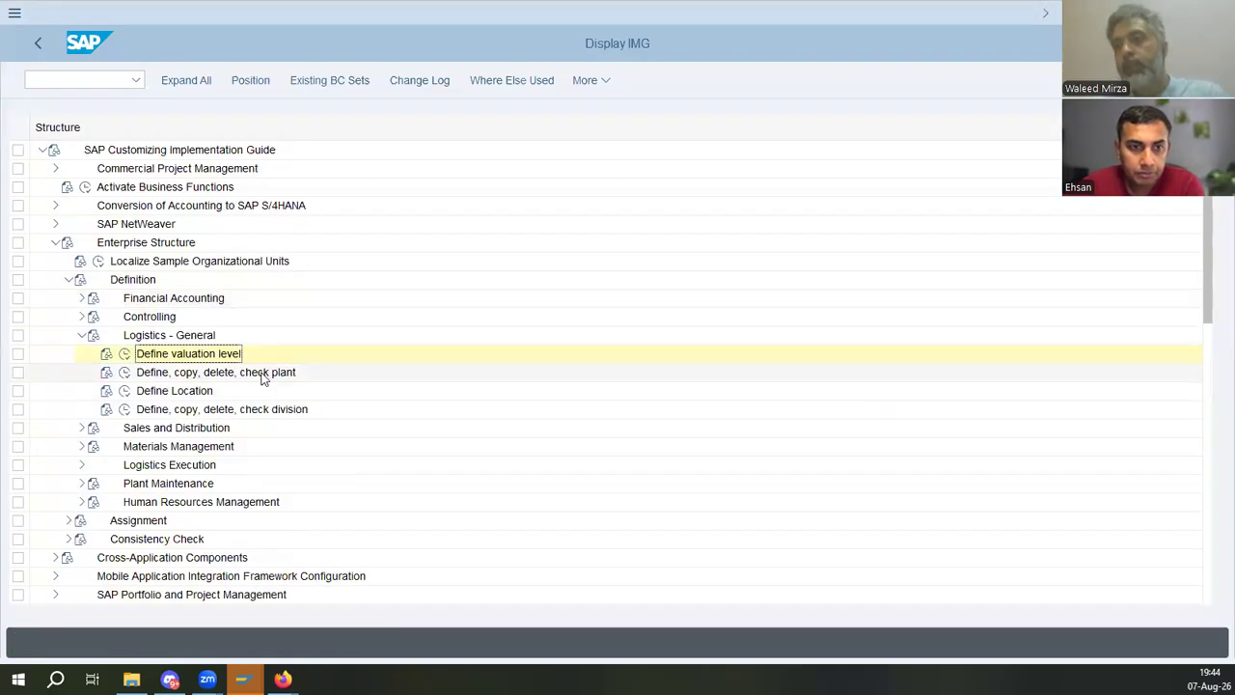
{"action": "key", "text": "alt+Tab"}
{"action": "scroll", "coordinate": [468, 436], "scroll_direction": "down", "scroll_amount": 5}
{"action": "scroll", "coordinate": [466, 436], "scroll_direction": "down", "scroll_amount": 10}
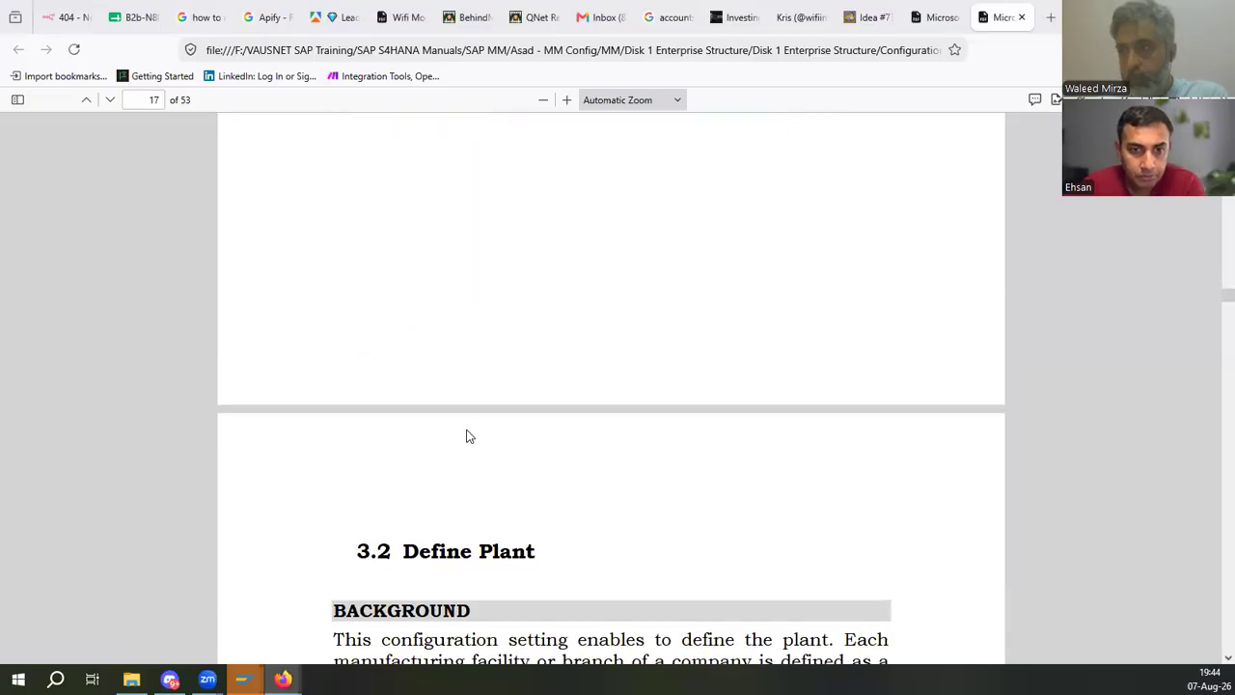
{"action": "scroll", "coordinate": [467, 433], "scroll_direction": "up", "scroll_amount": 1}
{"action": "scroll", "coordinate": [468, 431], "scroll_direction": "down", "scroll_amount": 4}
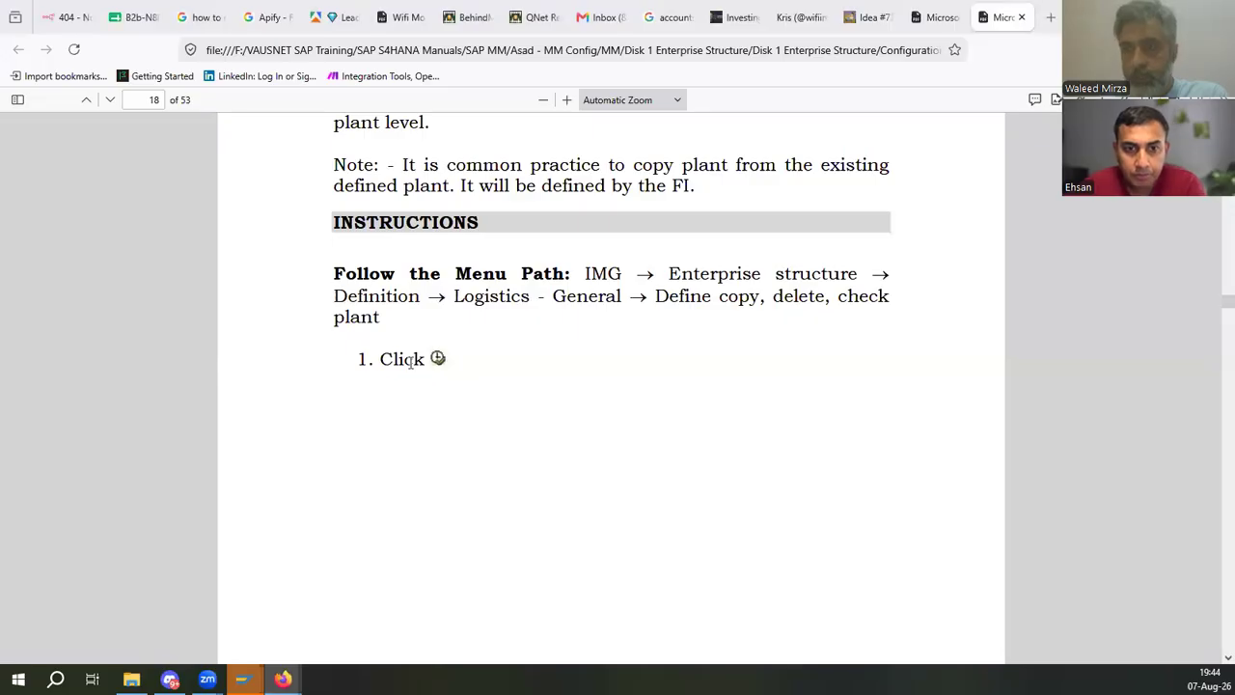
{"action": "key", "text": "alt+Tab"}
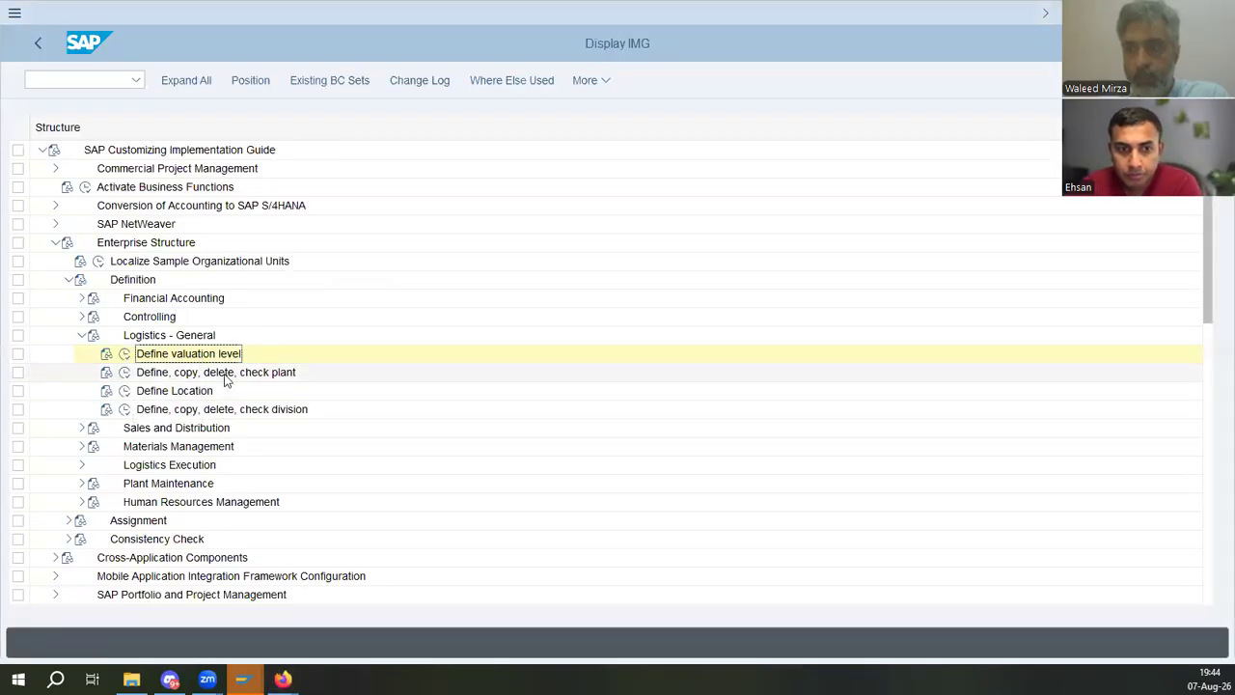
- Open the Define Plant activity under Define, copy, delete, check plant while consulting the manual's copy steps
{"action": "left_click", "coordinate": [126, 374]}
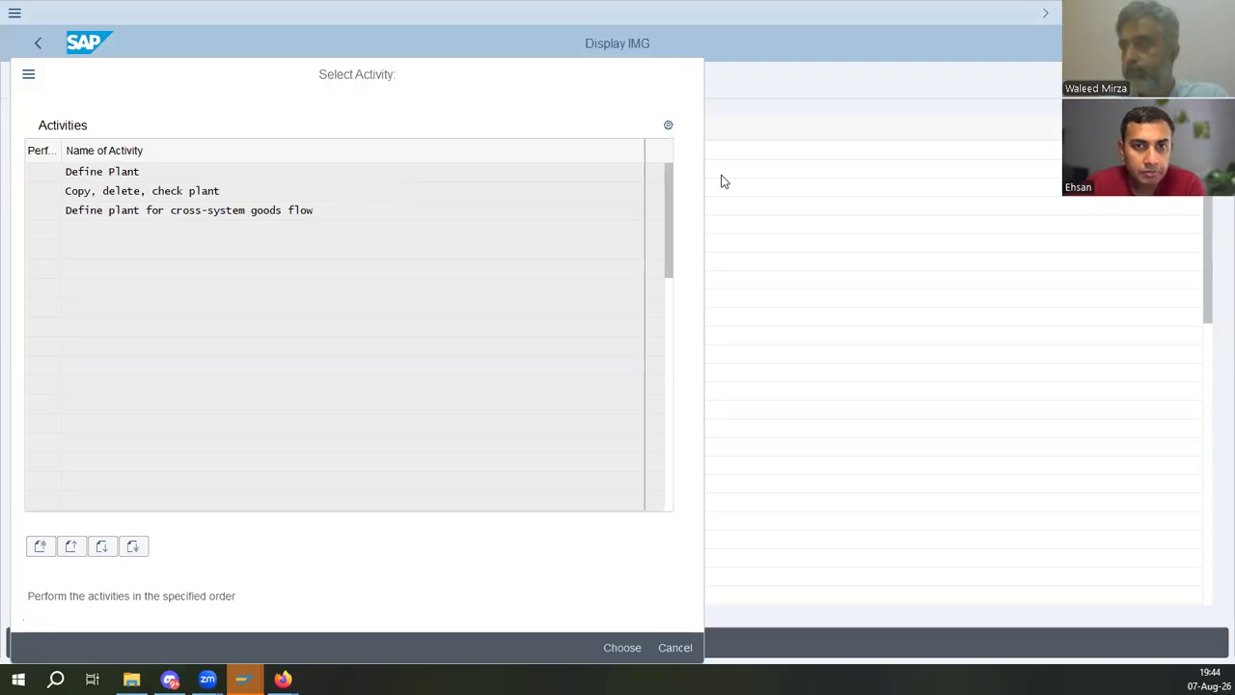
{"action": "key", "text": "alt+Tab"}
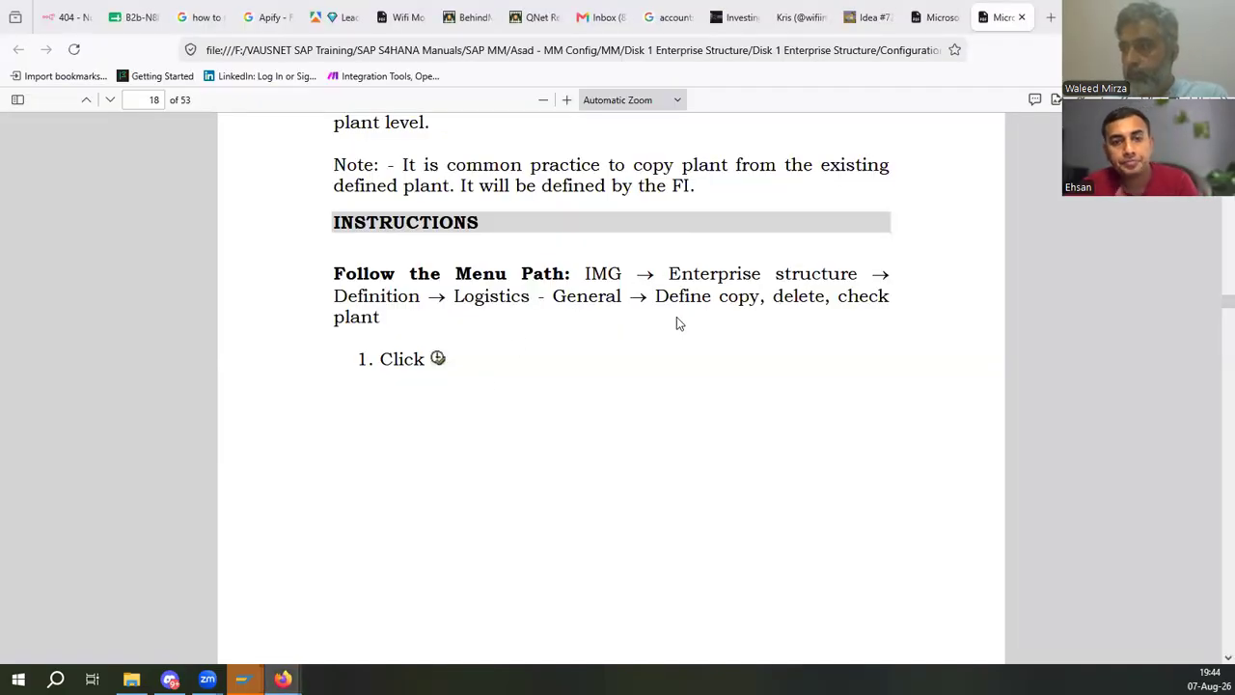
{"action": "scroll", "coordinate": [485, 381], "scroll_direction": "down", "scroll_amount": 10}
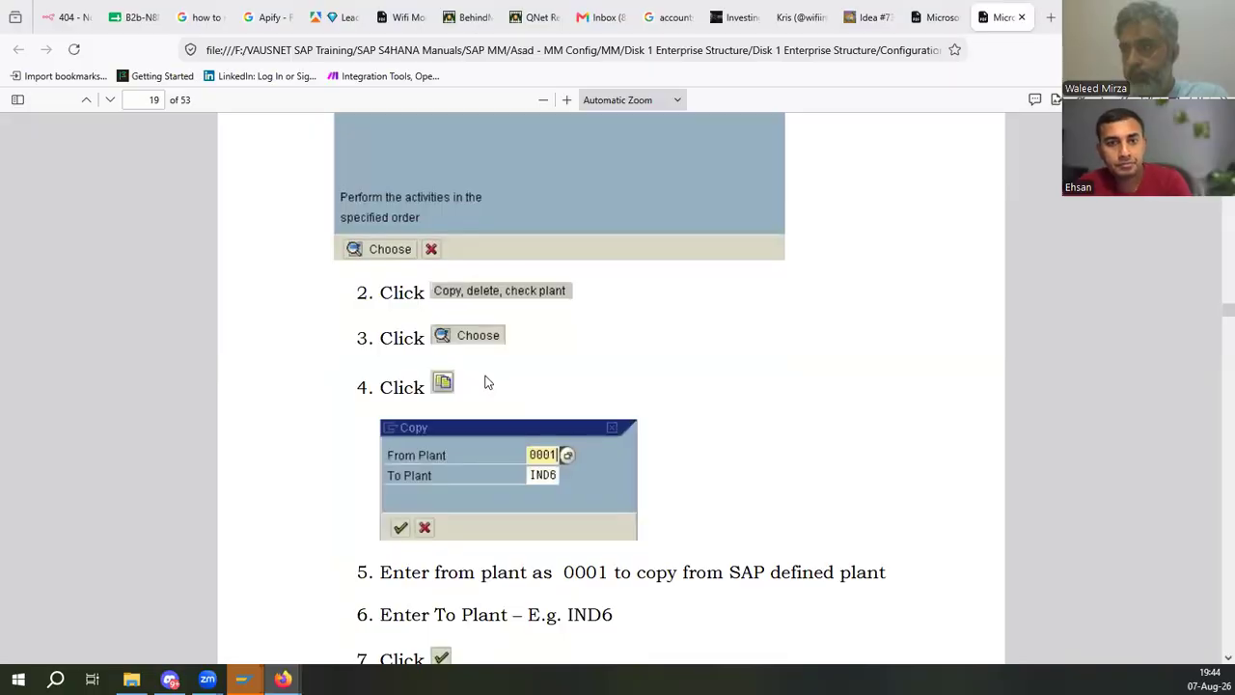
{"action": "scroll", "coordinate": [487, 383], "scroll_direction": "down", "scroll_amount": 4}
{"action": "key", "text": "alt+Tab"}
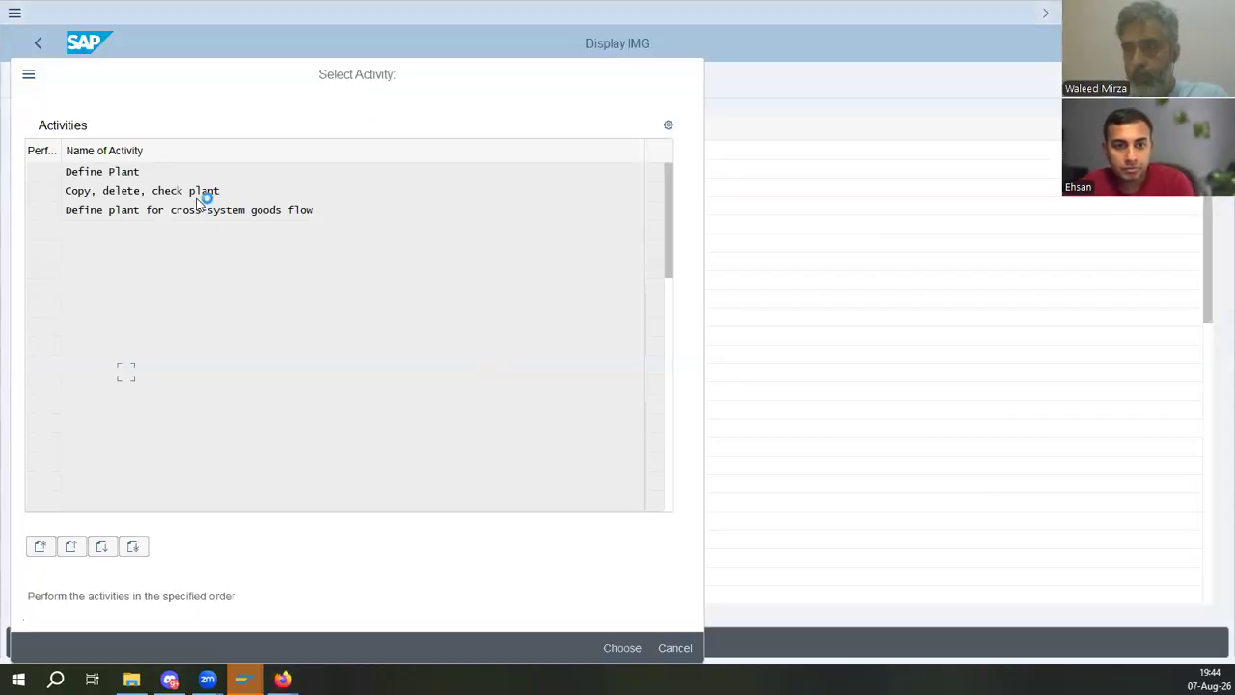
{"action": "key", "text": "alt+Tab"}
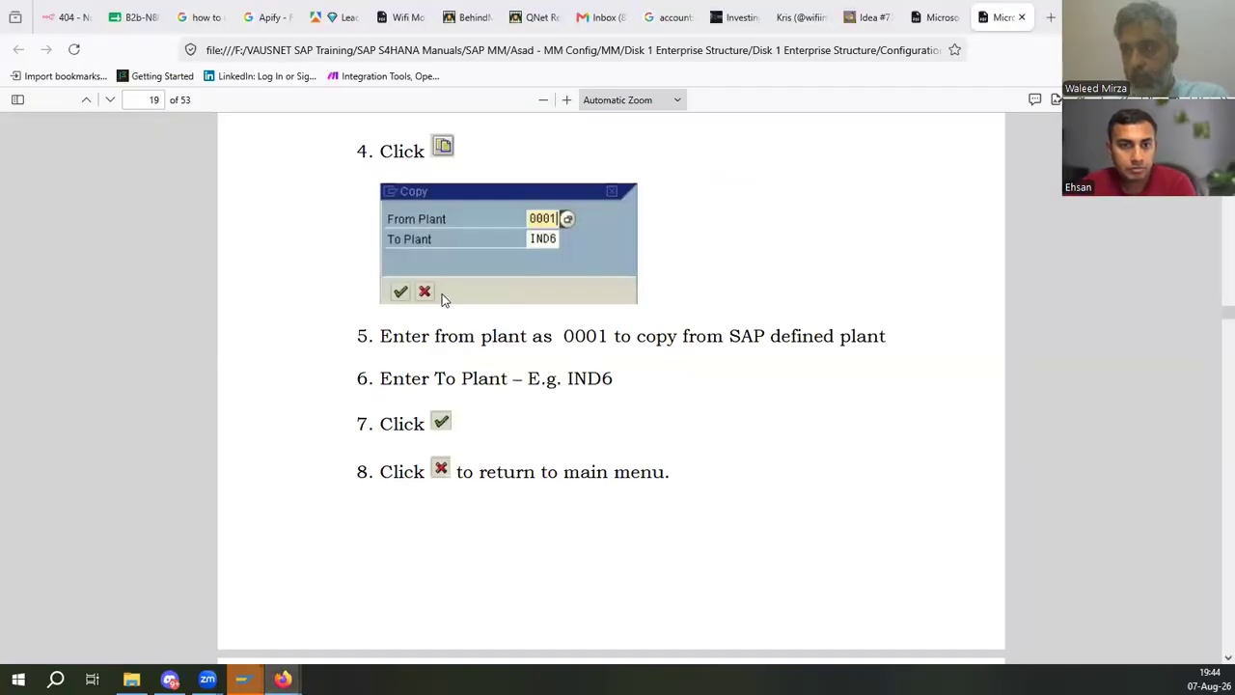
{"action": "scroll", "coordinate": [442, 293], "scroll_direction": "up", "scroll_amount": 3}
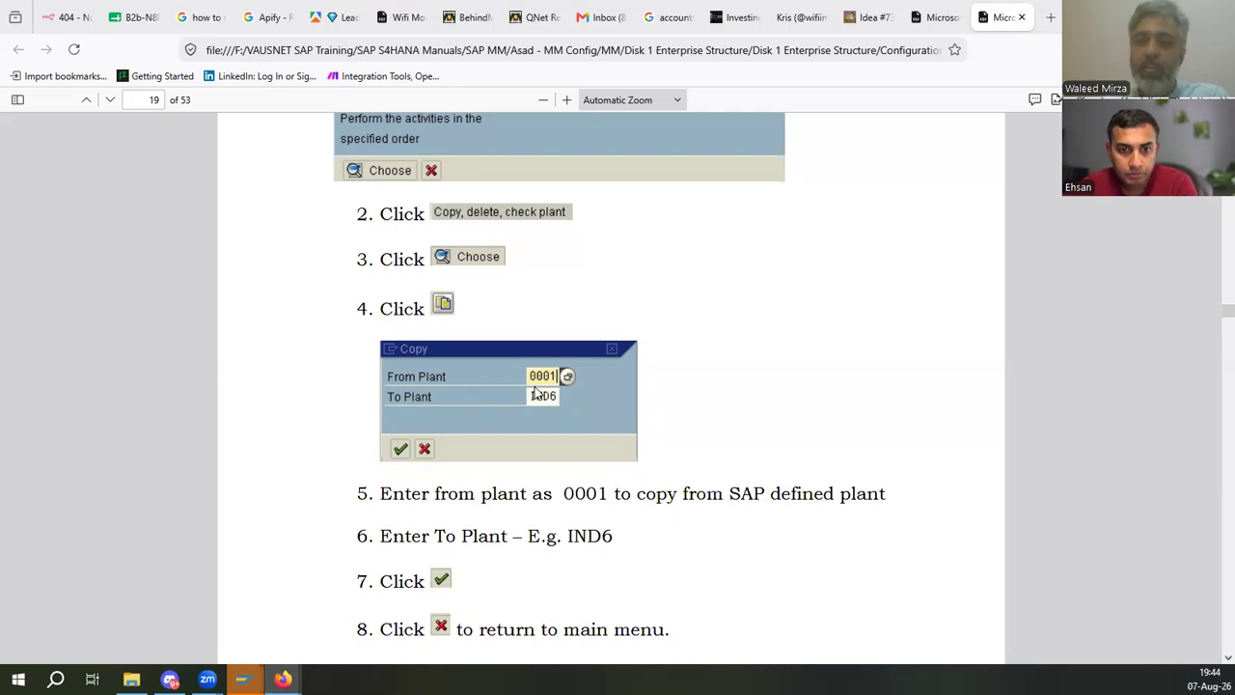
{"action": "key", "text": "alt+Tab"}
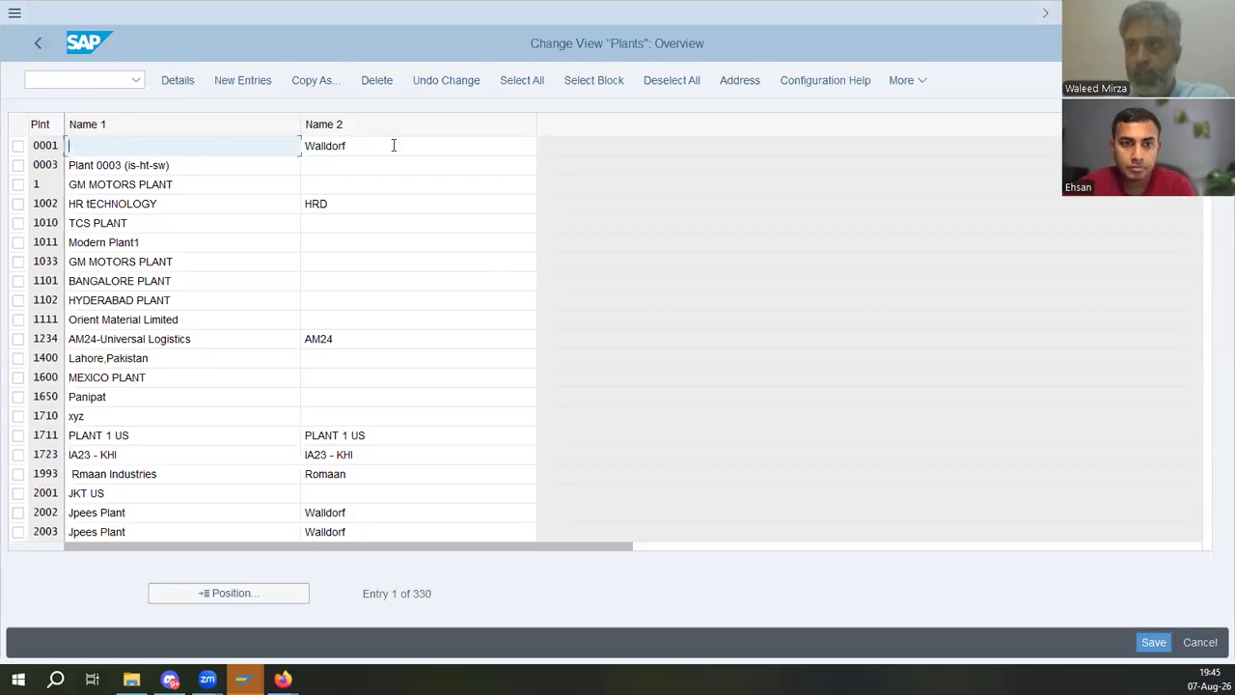
{"action": "key", "text": "Tab"}
{"action": "key", "text": "shift+Tab"}
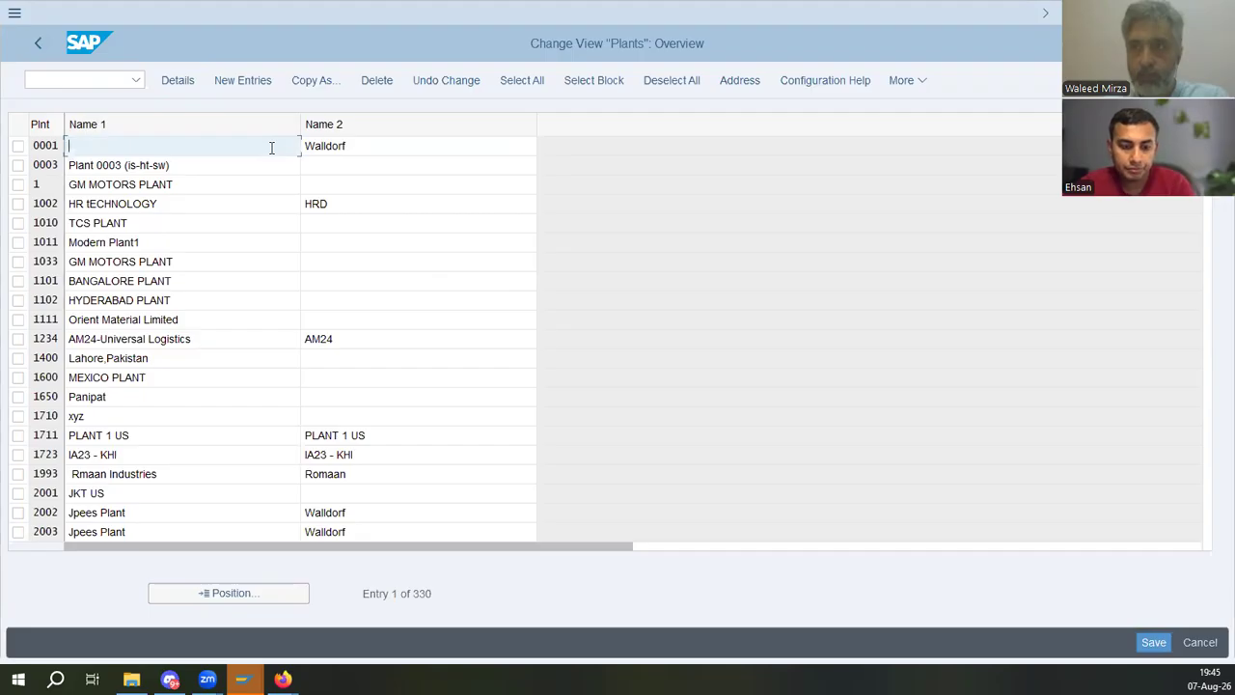
{"action": "left_click", "coordinate": [38, 43]}
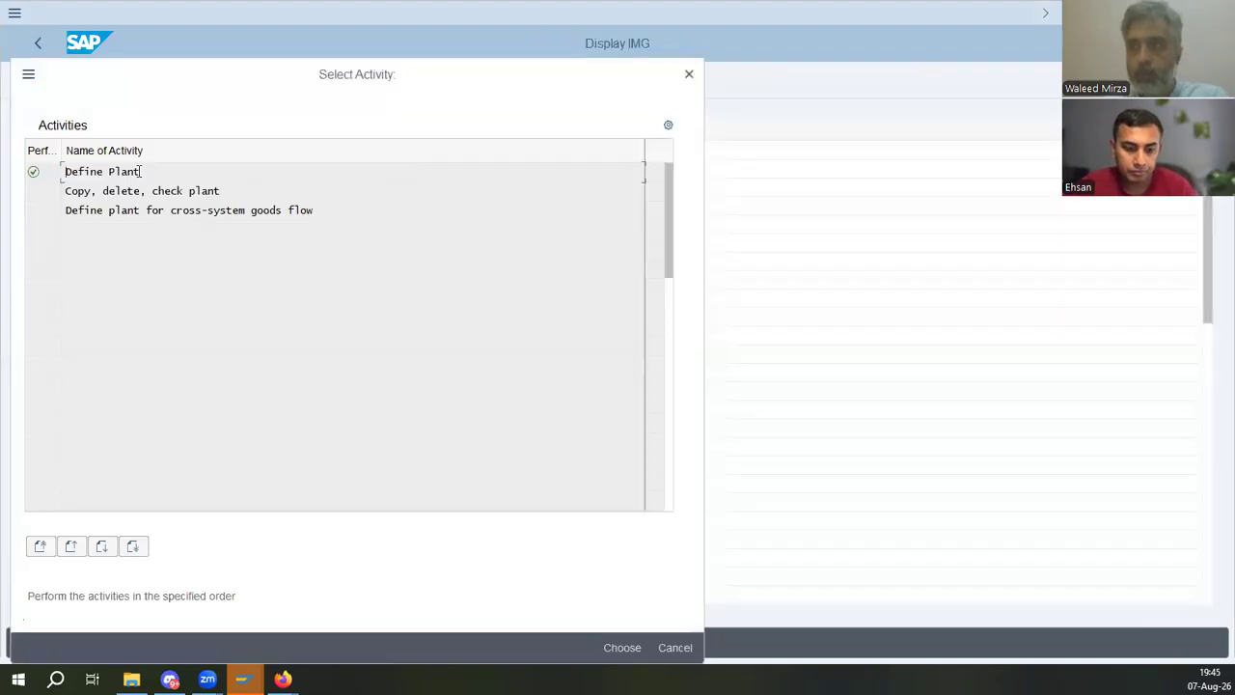
{"action": "double_click", "coordinate": [142, 171]}
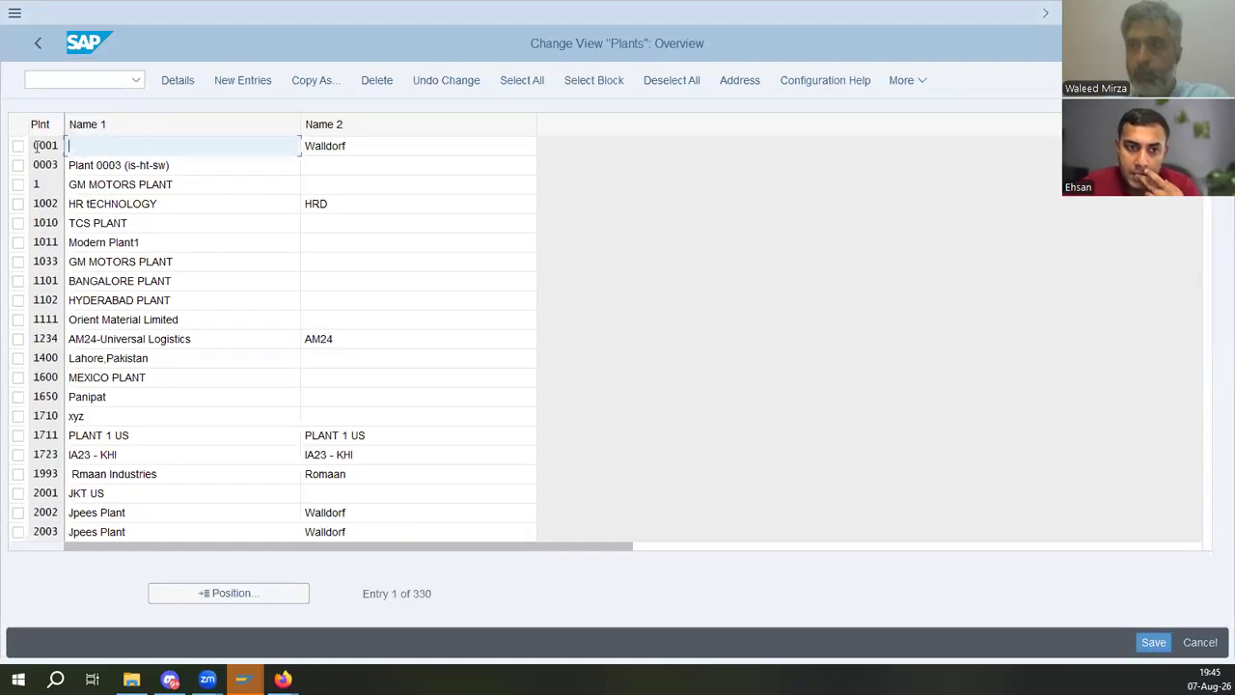
- Locate plant IM01 in the plant list and copy it as a new plant with key ED01
{"action": "left_click", "coordinate": [368, 598]}
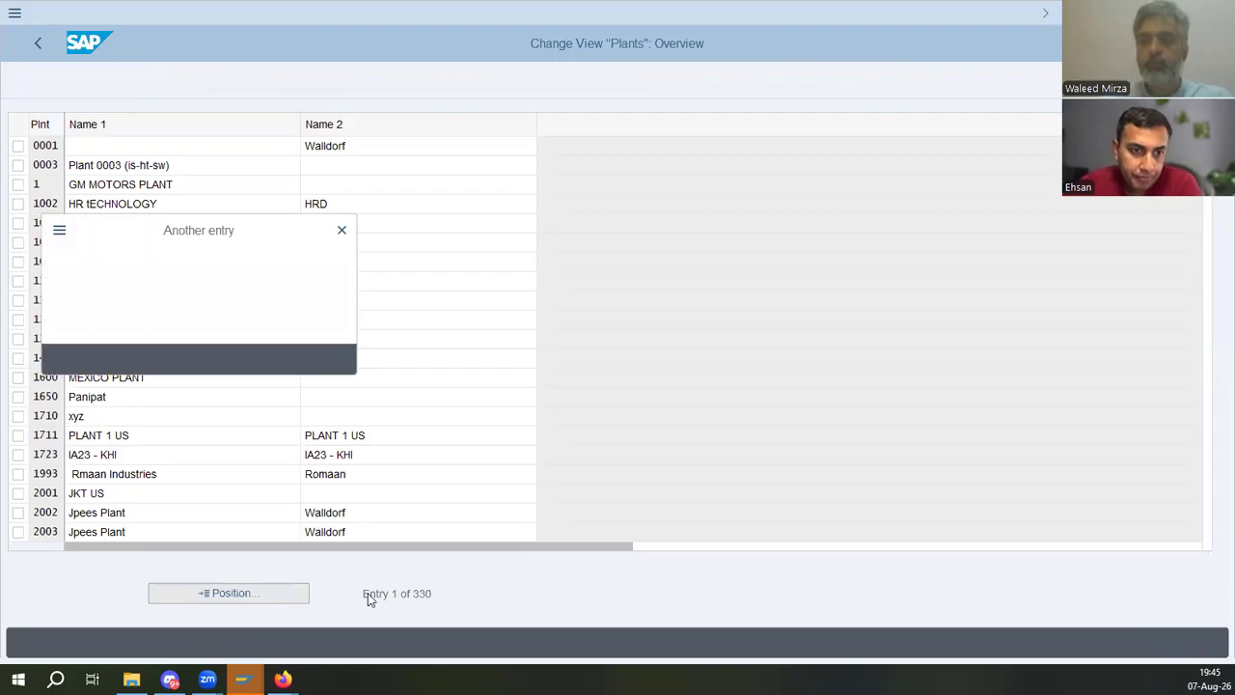
{"action": "type", "text": "imc"}
{"action": "key", "text": "Return"}
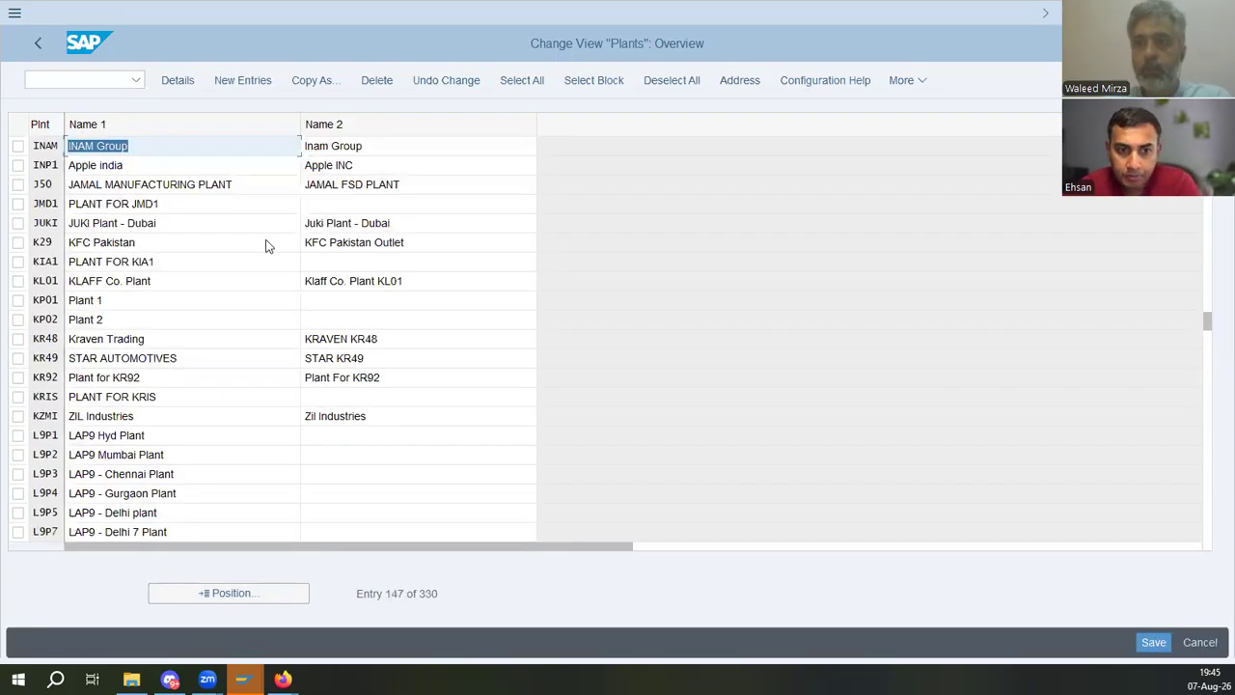
{"action": "left_click", "coordinate": [246, 592]}
{"action": "type", "text": "im01"}
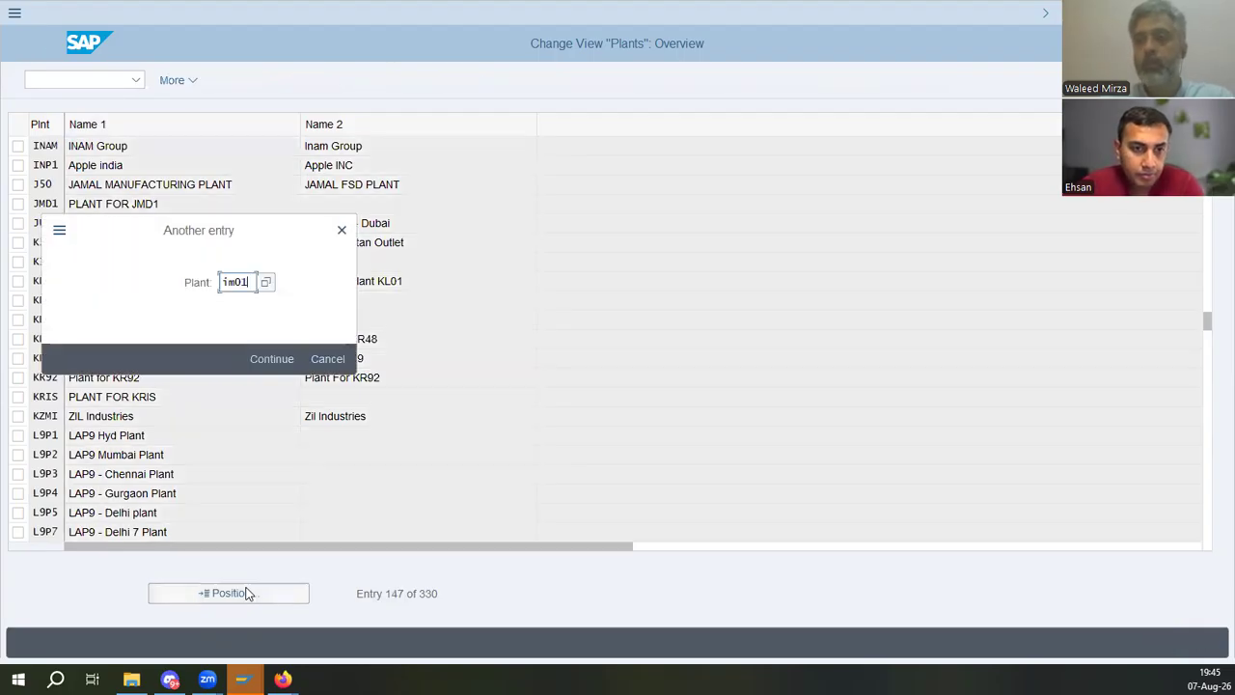
{"action": "key", "text": "Return"}
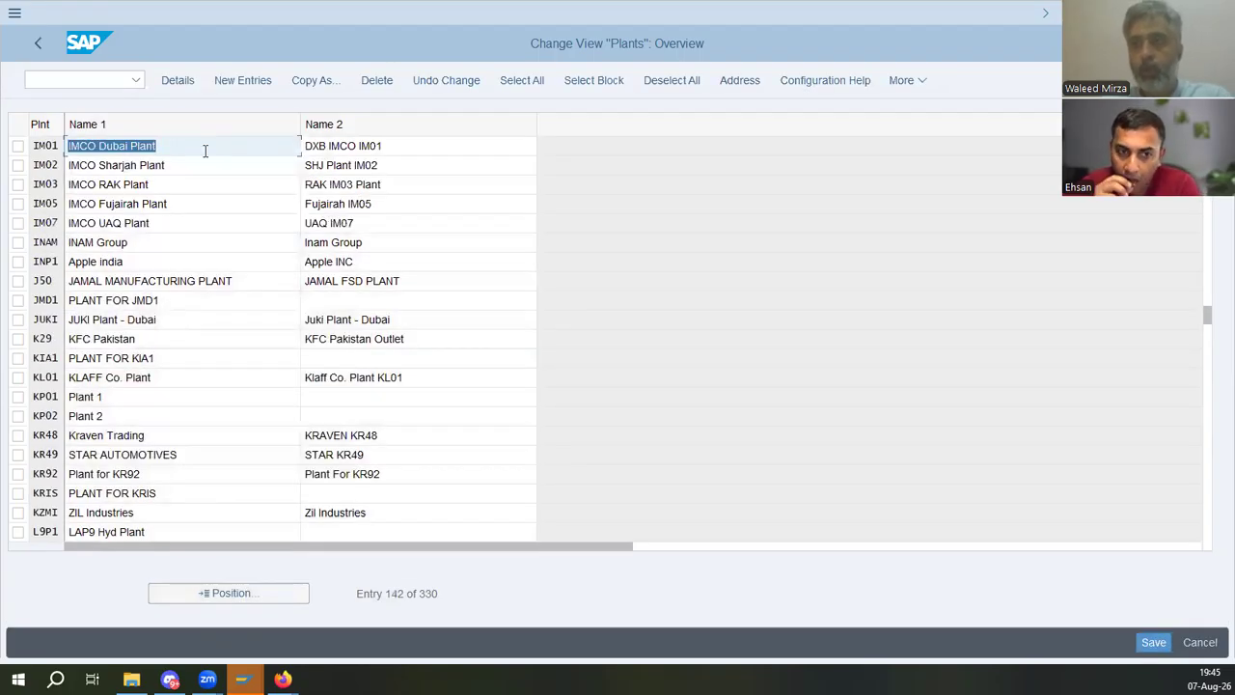
{"action": "left_click", "coordinate": [19, 146]}
{"action": "left_click", "coordinate": [301, 85]}
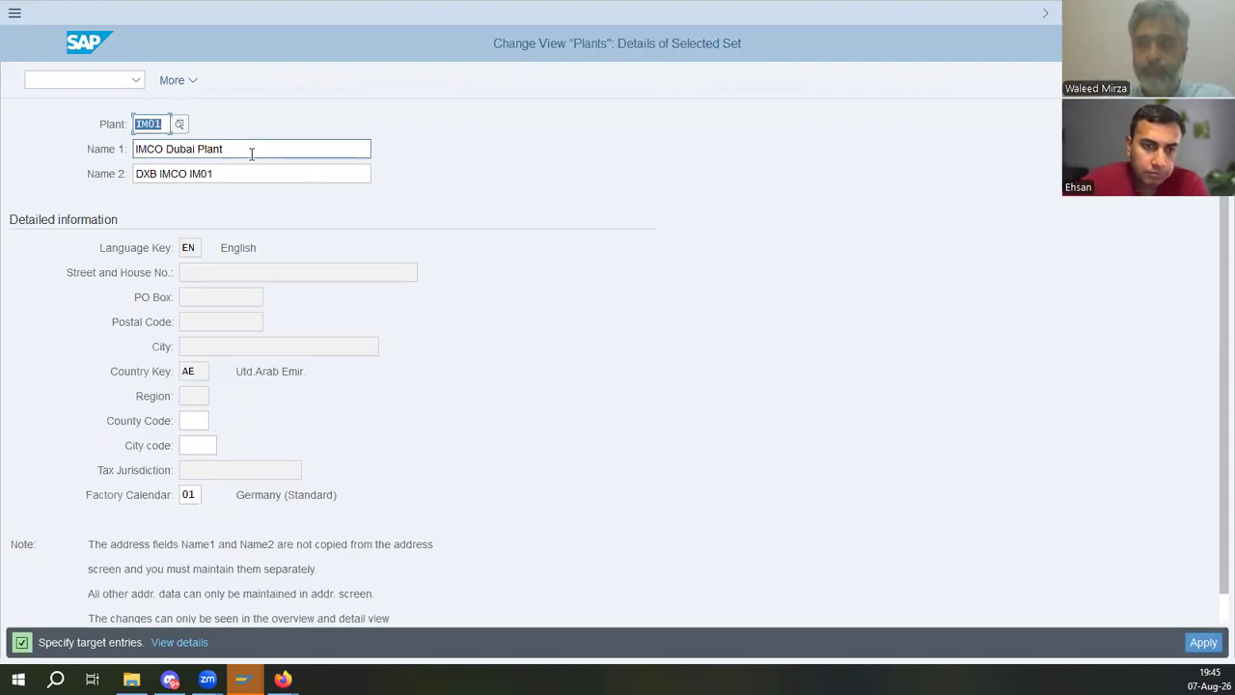
{"action": "type", "text": "E"}
{"action": "type", "text": "30"}
{"action": "key", "text": "Escape"}
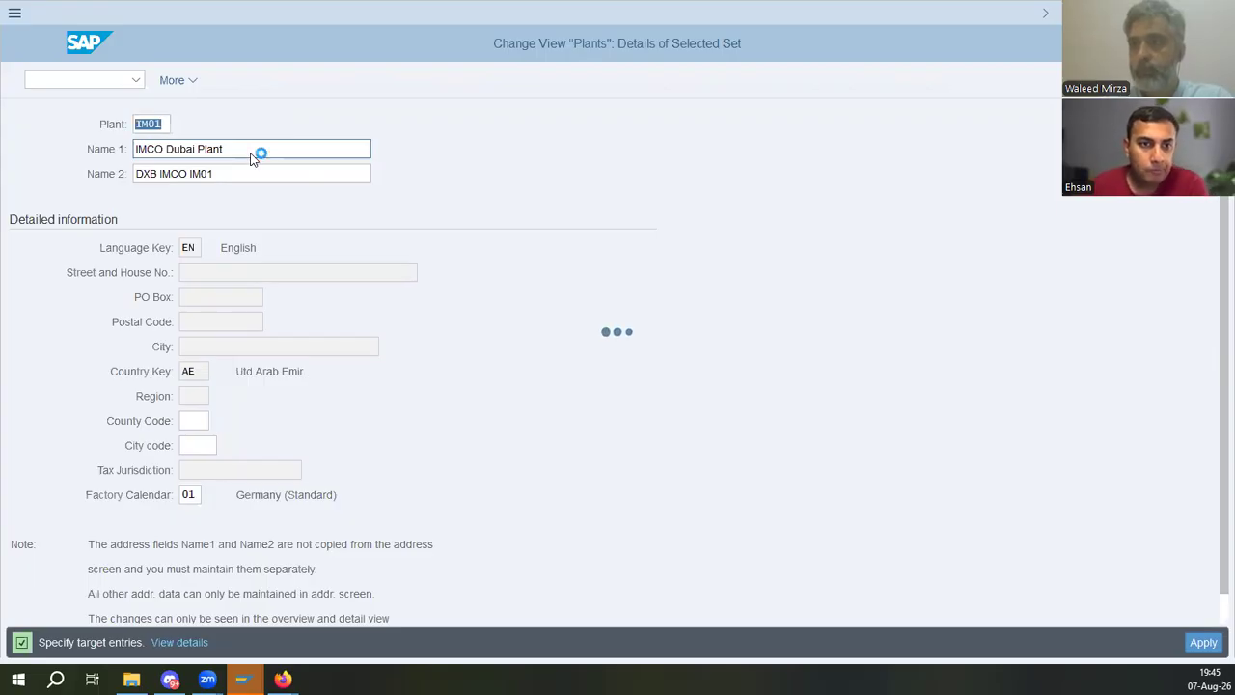
- Enter the new plant's Name 1 as a personal name followed by Deutshe ED01, and copy it into Name 2
{"action": "type", "text": "E"}
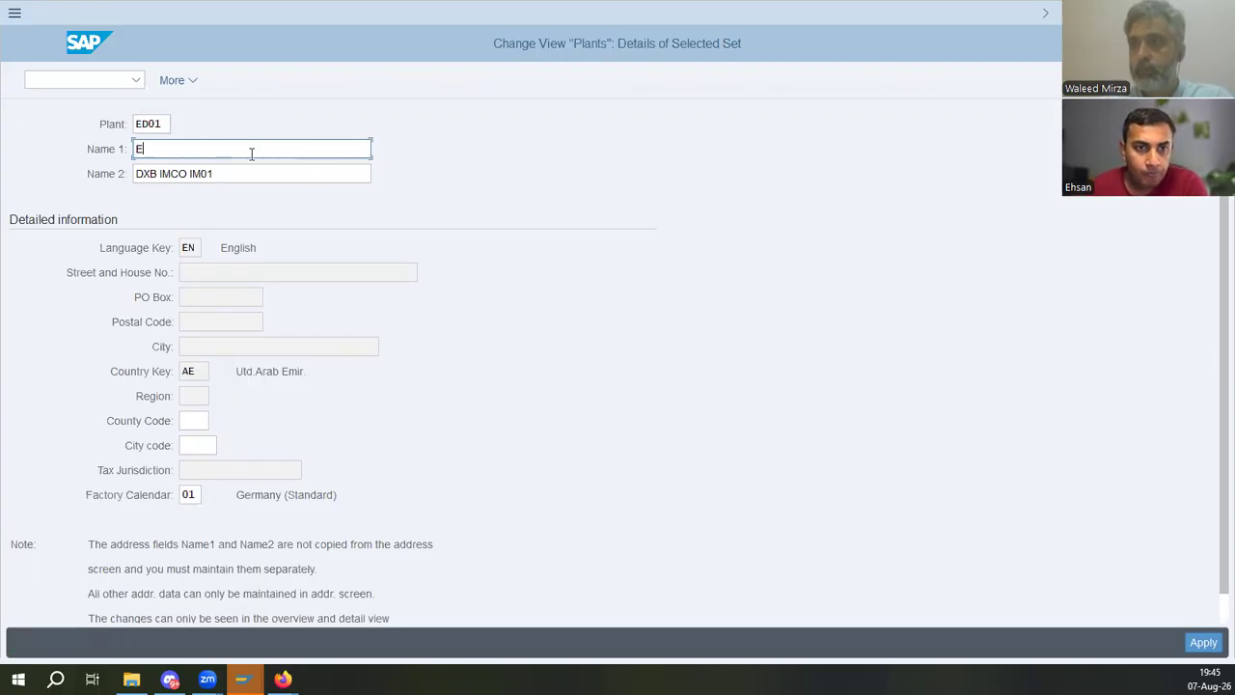
{"action": "type", "text": "hsan Deutshc"}
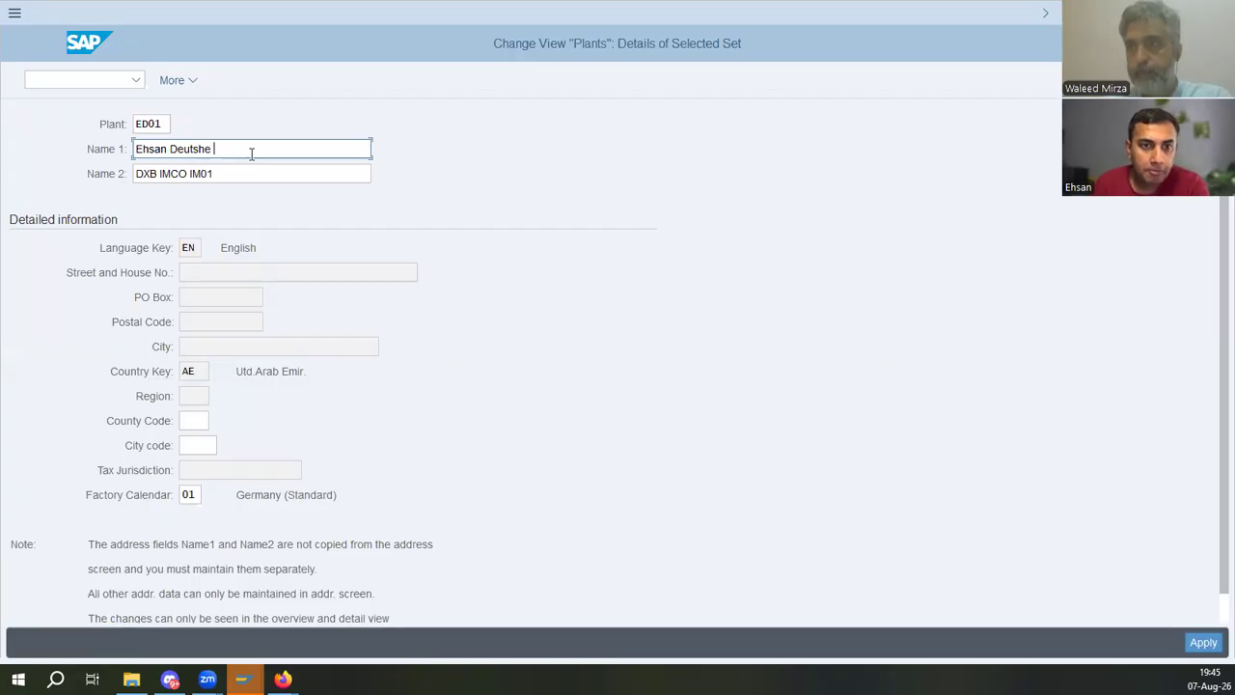
{"action": "type", "text": " ED01"}
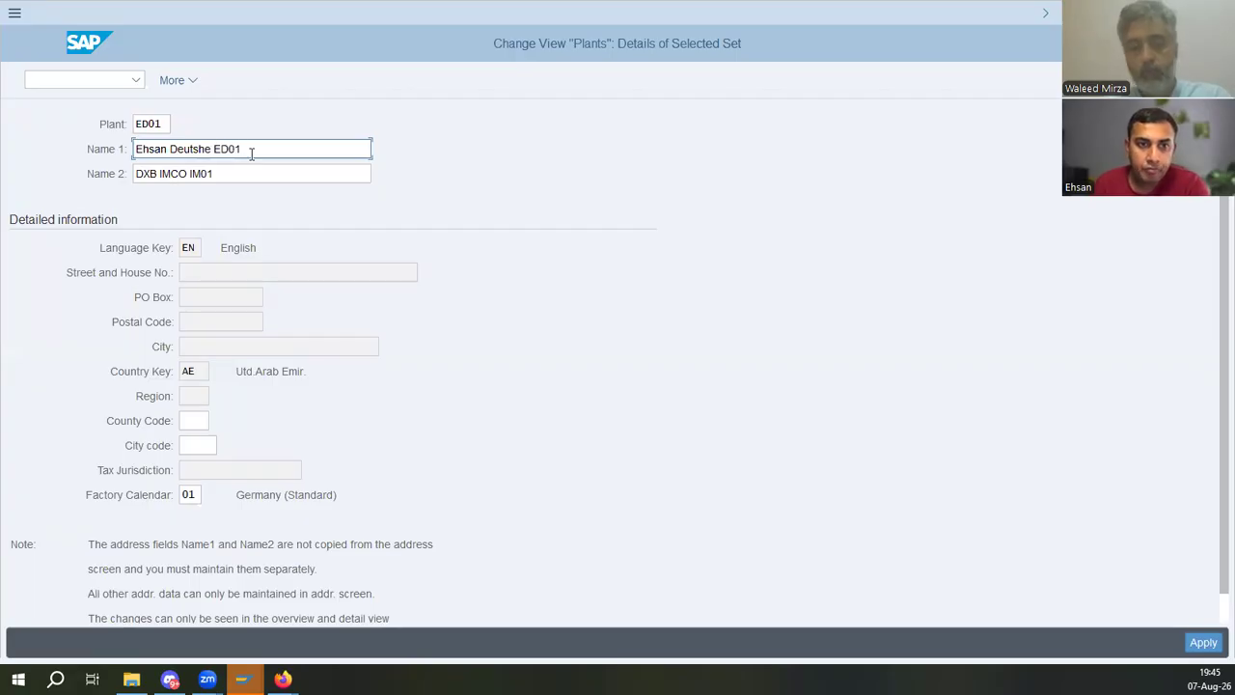
{"action": "key", "text": "ctrl+a"}
{"action": "left_click", "coordinate": [251, 153]}
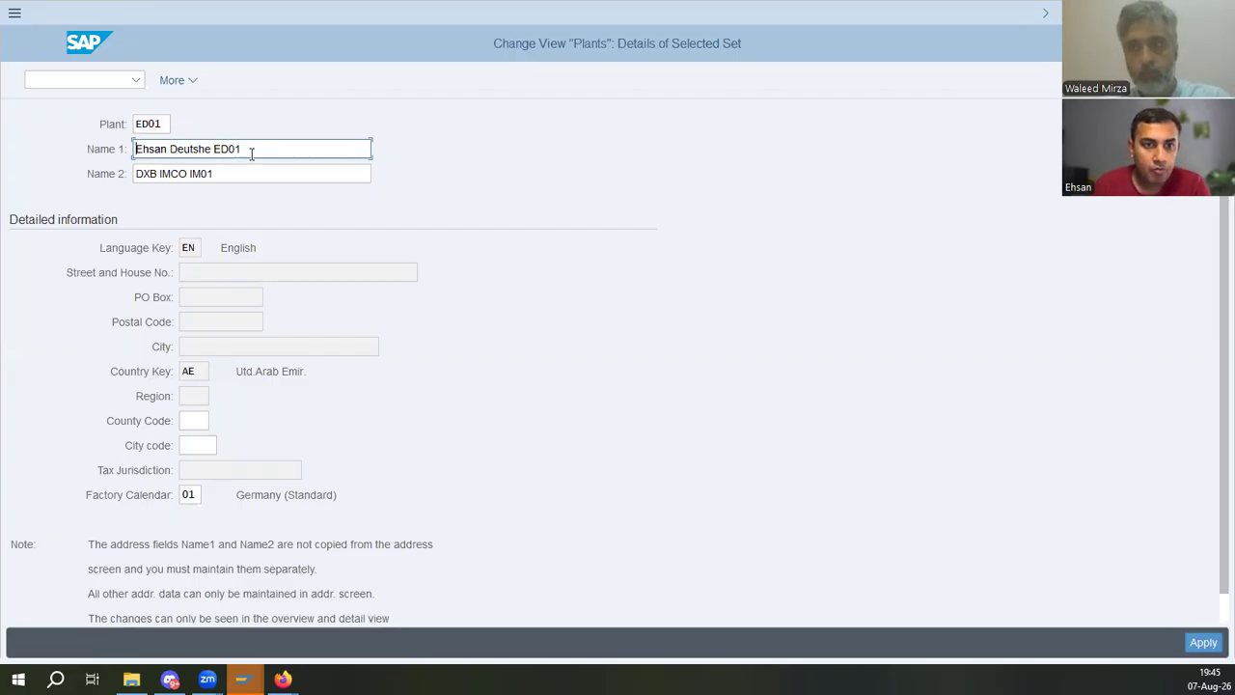
{"action": "key", "text": "Tab"}
{"action": "key", "text": "ctrl+v"}
{"action": "key", "text": "Tab"}
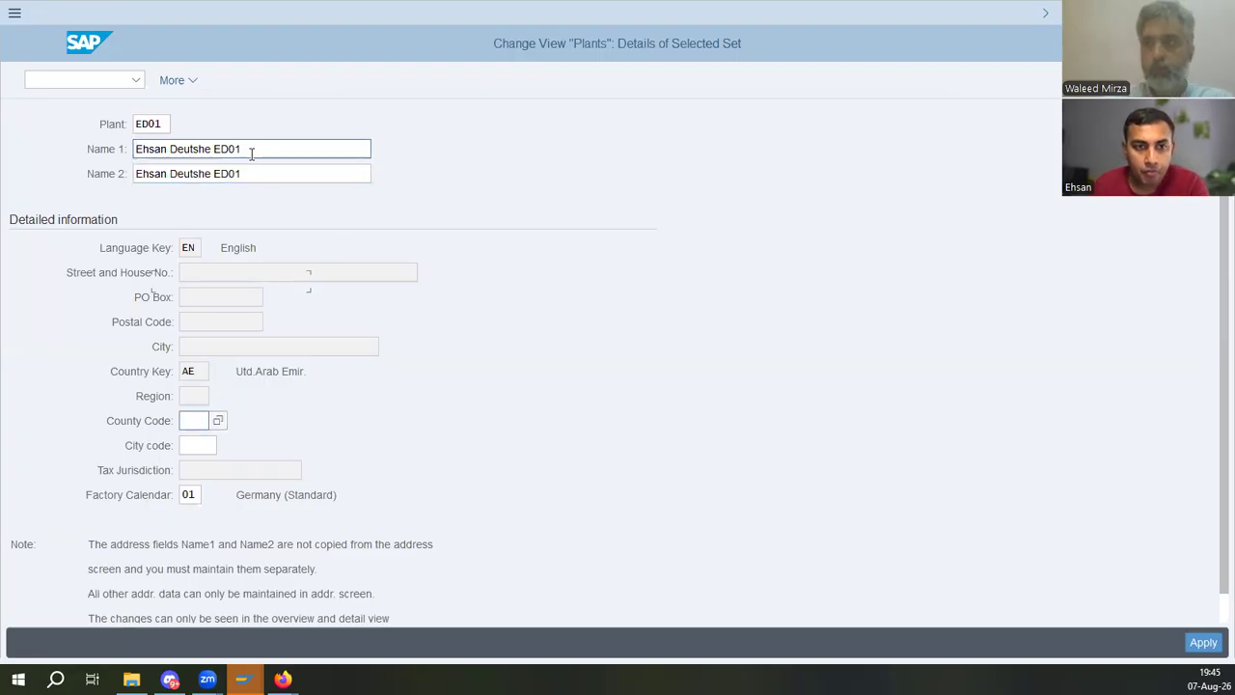
{"action": "left_click", "coordinate": [198, 443]}
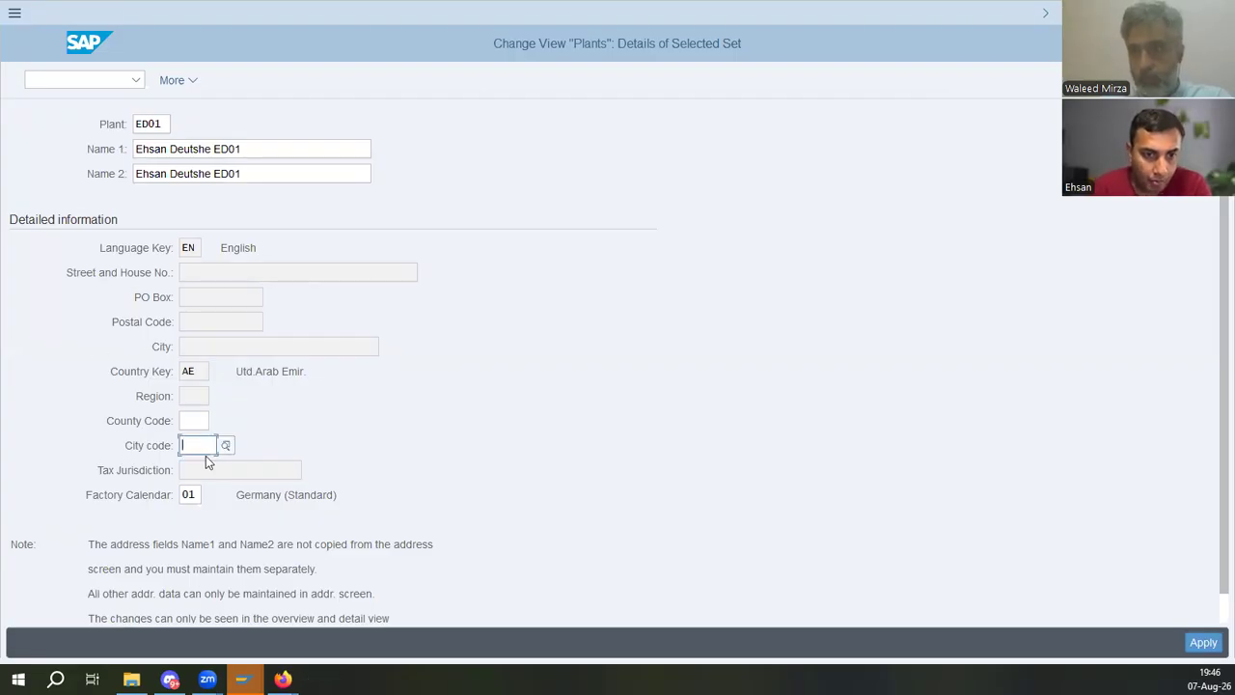
{"action": "scroll", "coordinate": [299, 497], "scroll_direction": "down", "scroll_amount": 1}
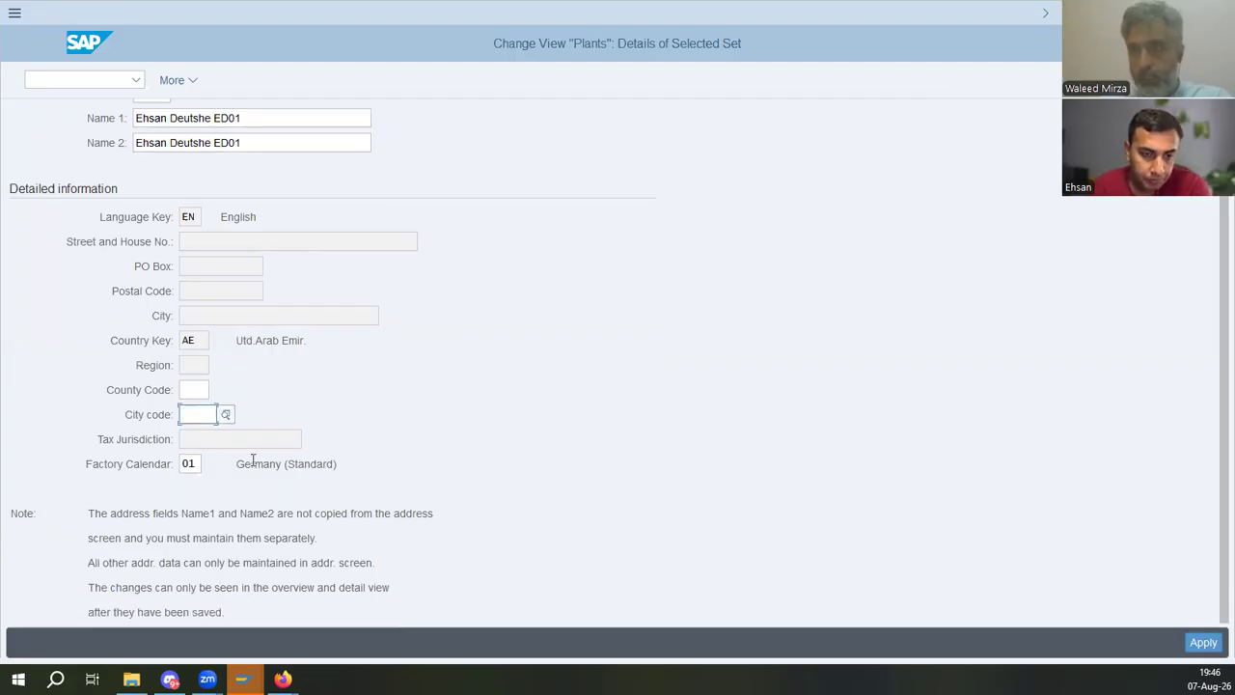
{"action": "left_click_drag", "start_coordinate": [252, 463], "coordinate": [489, 527]}
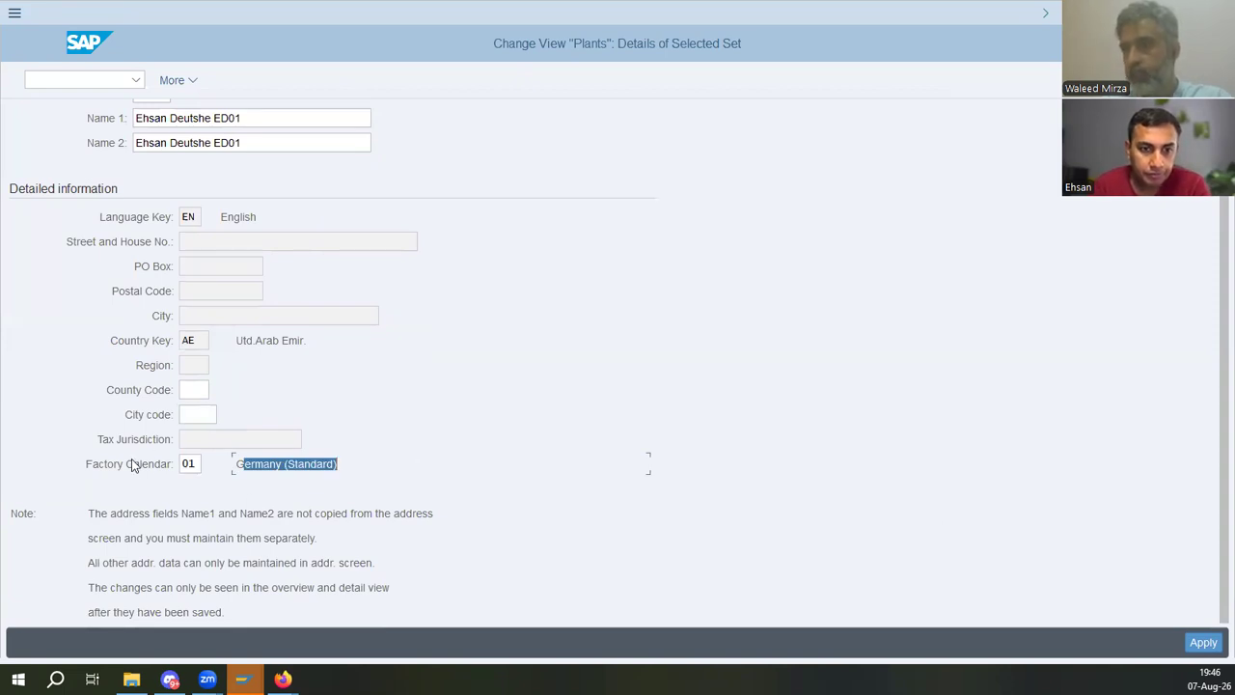
- Open the new plant's address and set its country to DE (Germany)
{"action": "left_click", "coordinate": [1201, 642]}
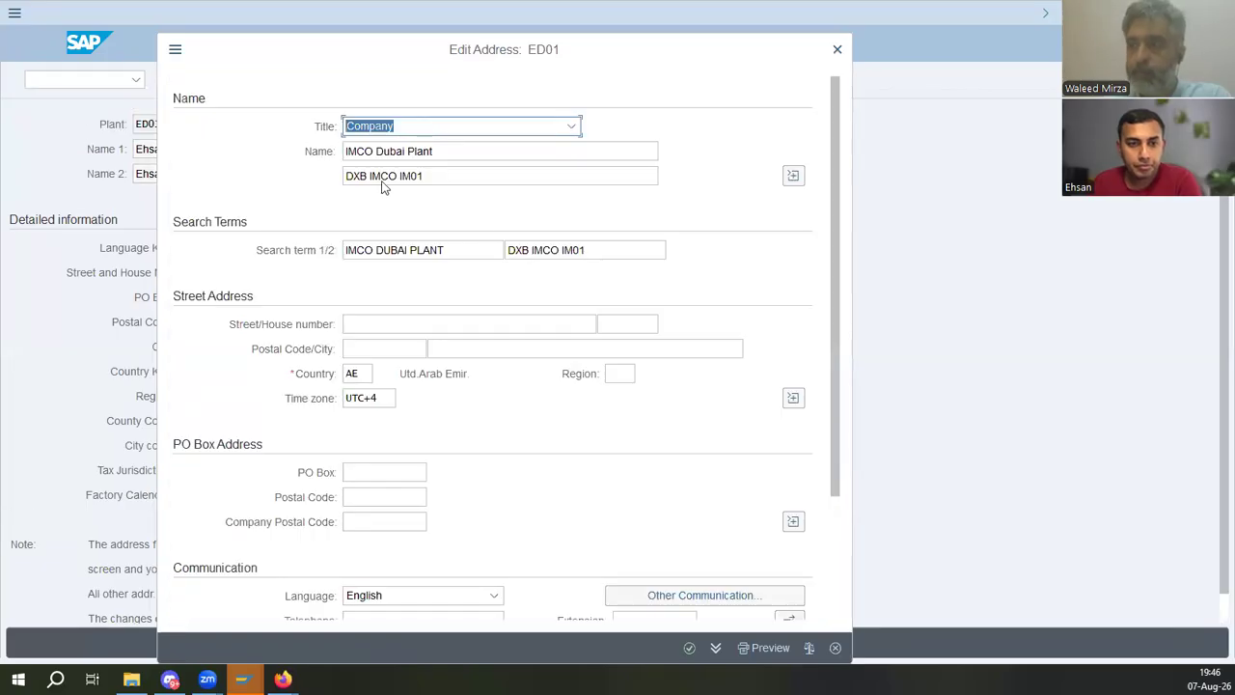
{"action": "left_click", "coordinate": [362, 374]}
{"action": "type", "text": "DE"}
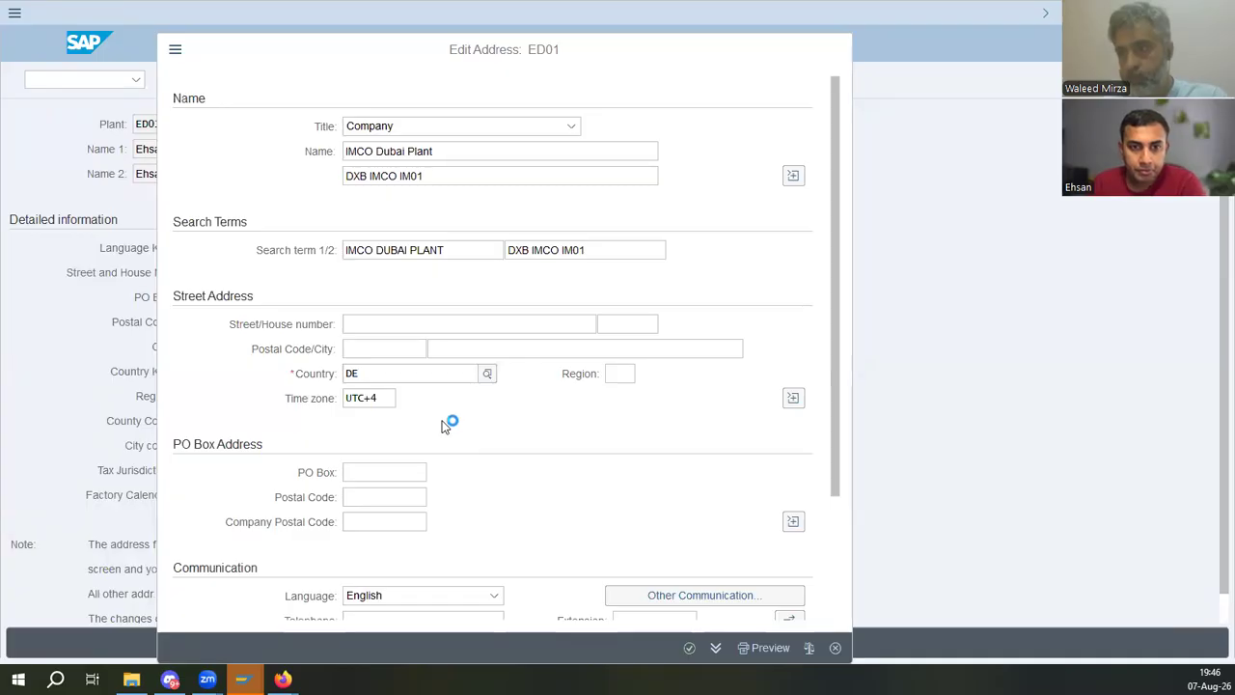
{"action": "left_click", "coordinate": [427, 457]}
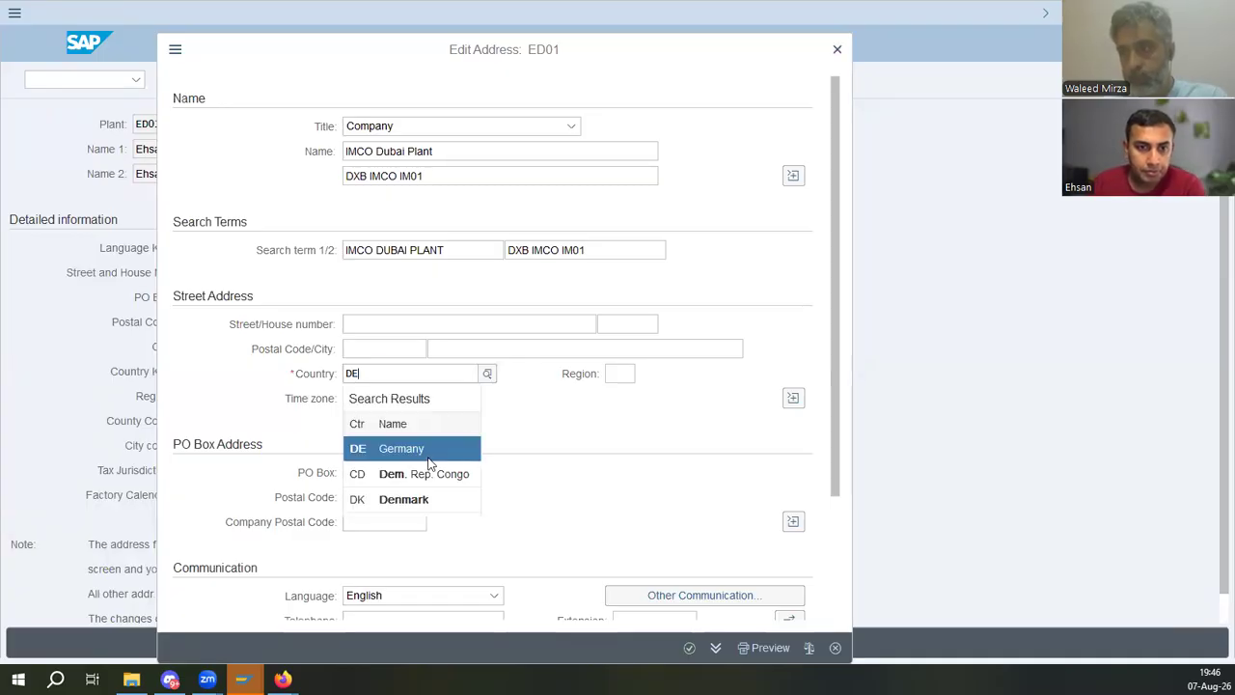
{"action": "left_click", "coordinate": [621, 375]}
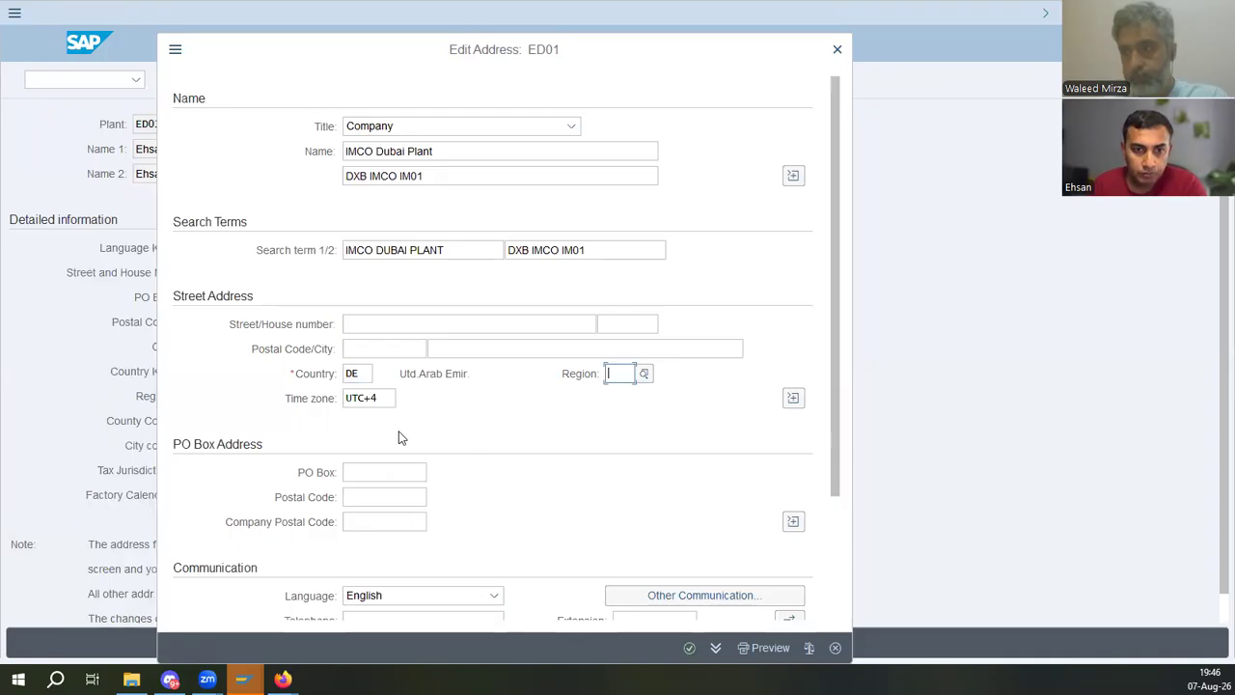
- Set the address time zone to UTC+3
{"action": "left_click", "coordinate": [390, 400]}
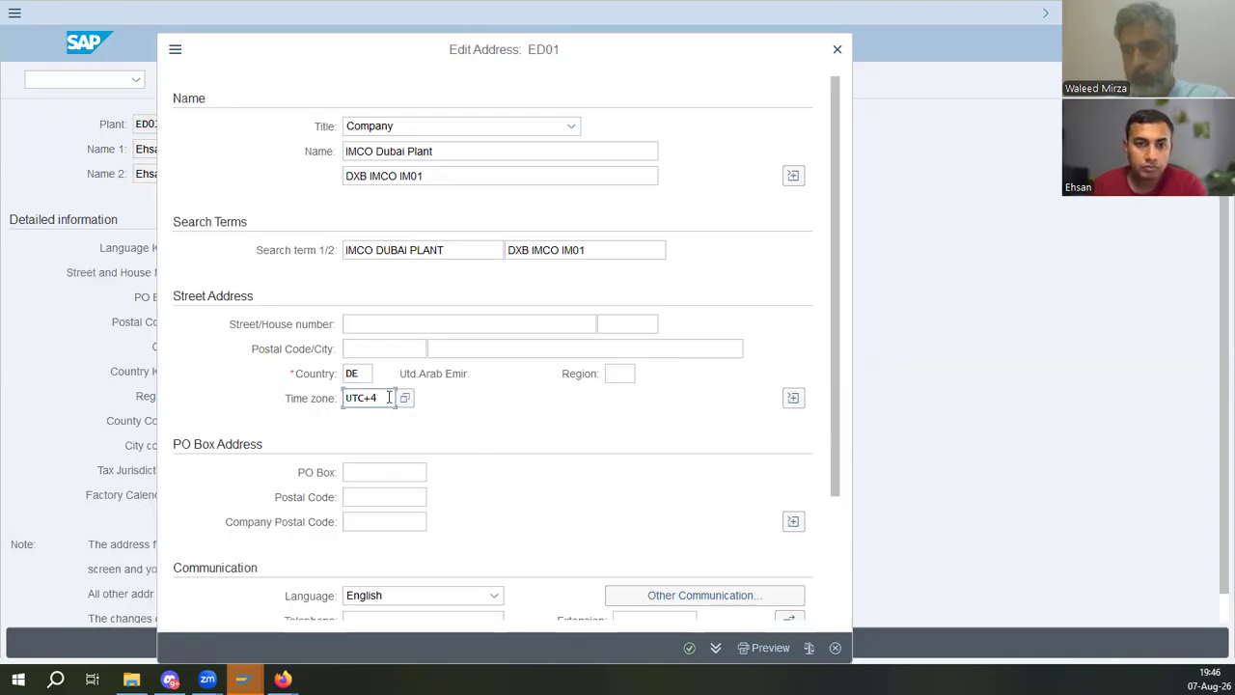
{"action": "type", "text": "2"}
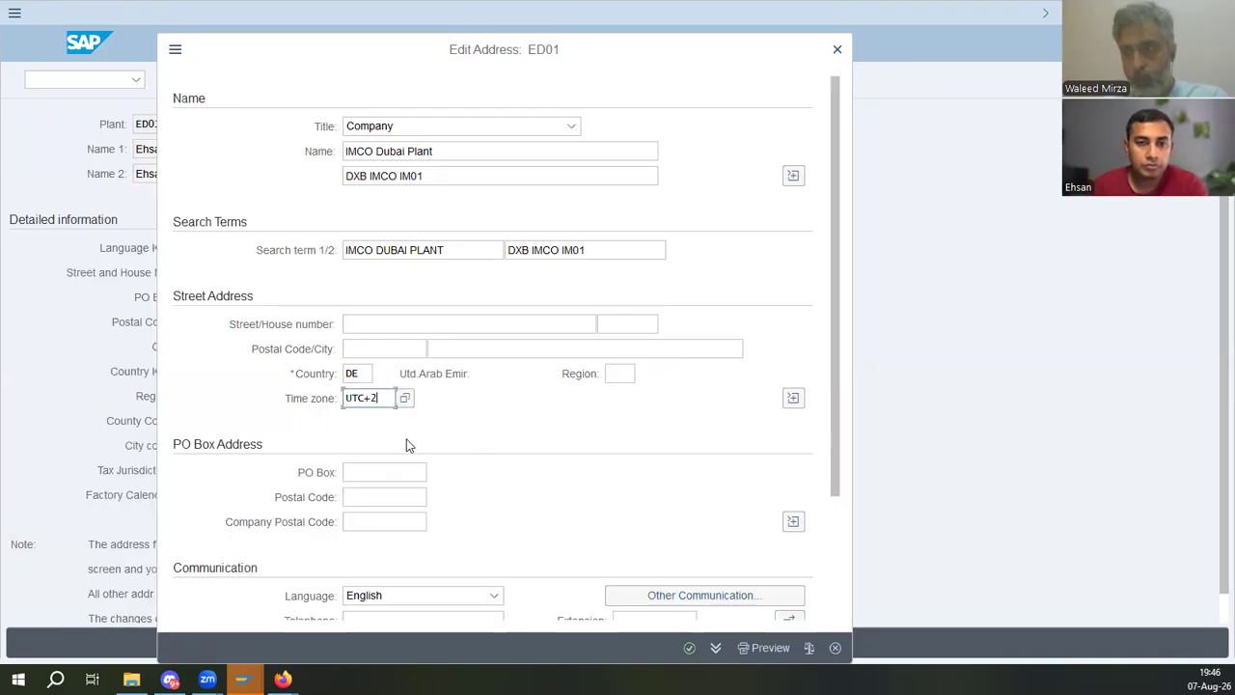
{"action": "left_click", "coordinate": [412, 469]}
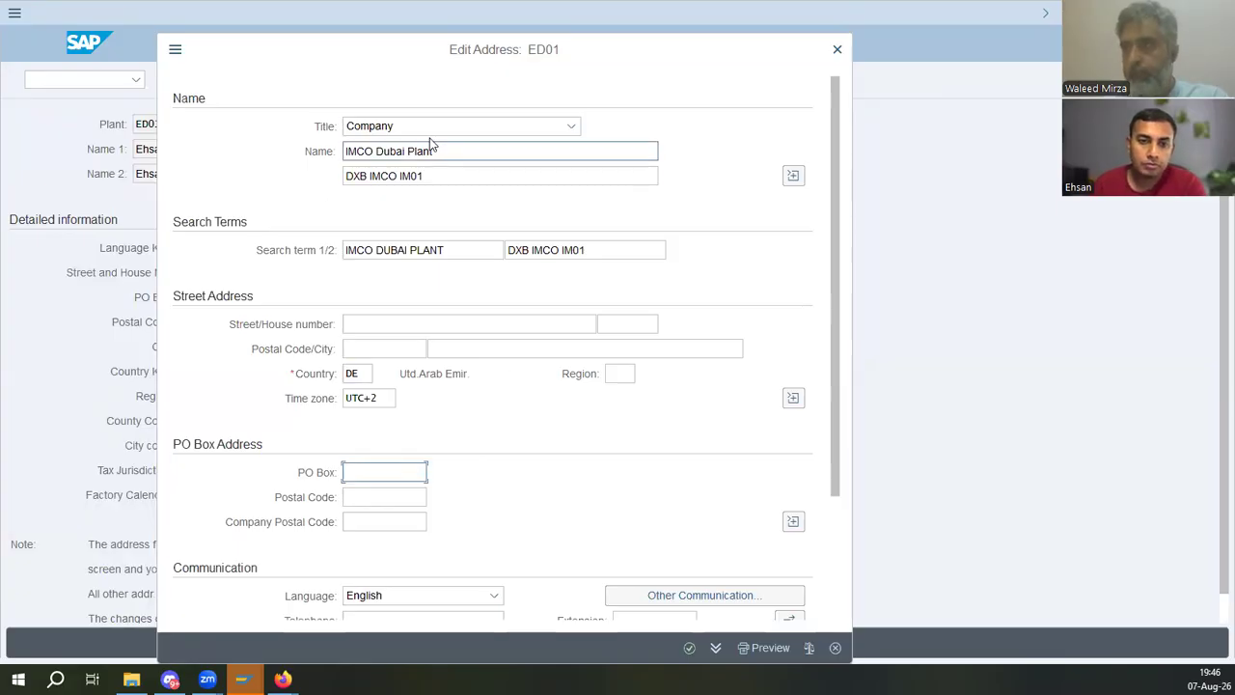
{"action": "left_click", "coordinate": [458, 152]}
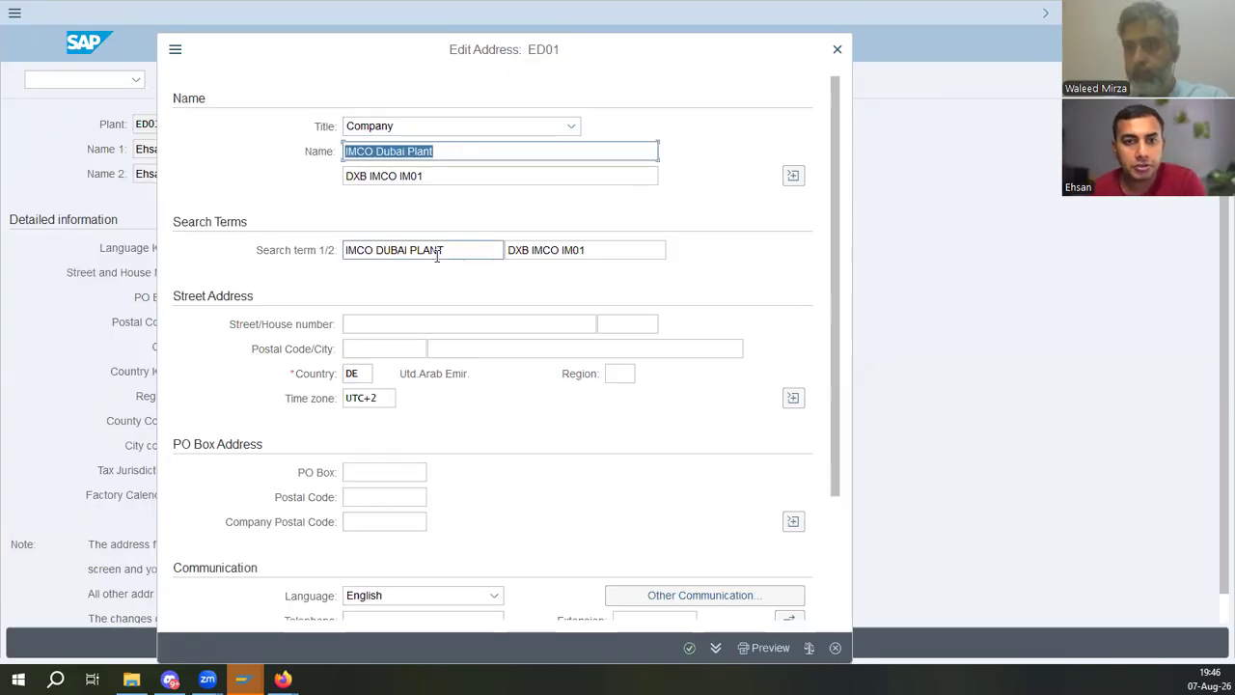
{"action": "double_click", "coordinate": [371, 397]}
{"action": "type", "text": "3"}
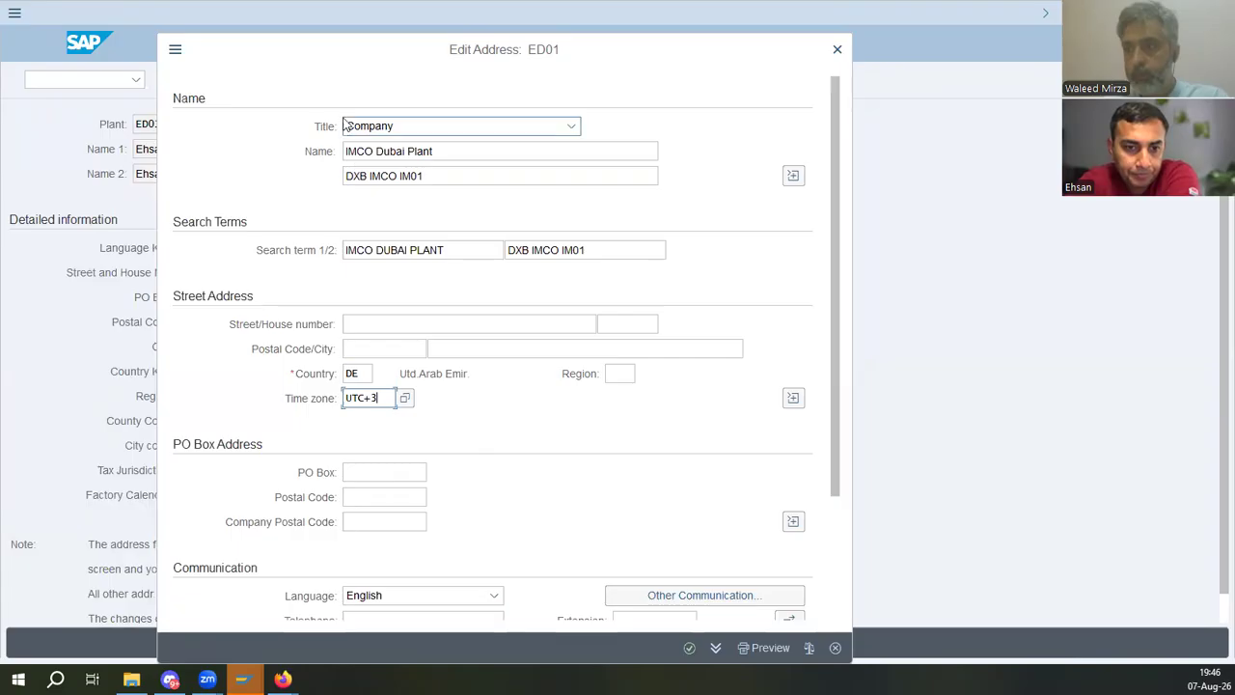
- Replace the address name with ED01 followed by the personal name and Deutsche
{"action": "left_click", "coordinate": [467, 152]}
{"action": "type", "text": "E"}
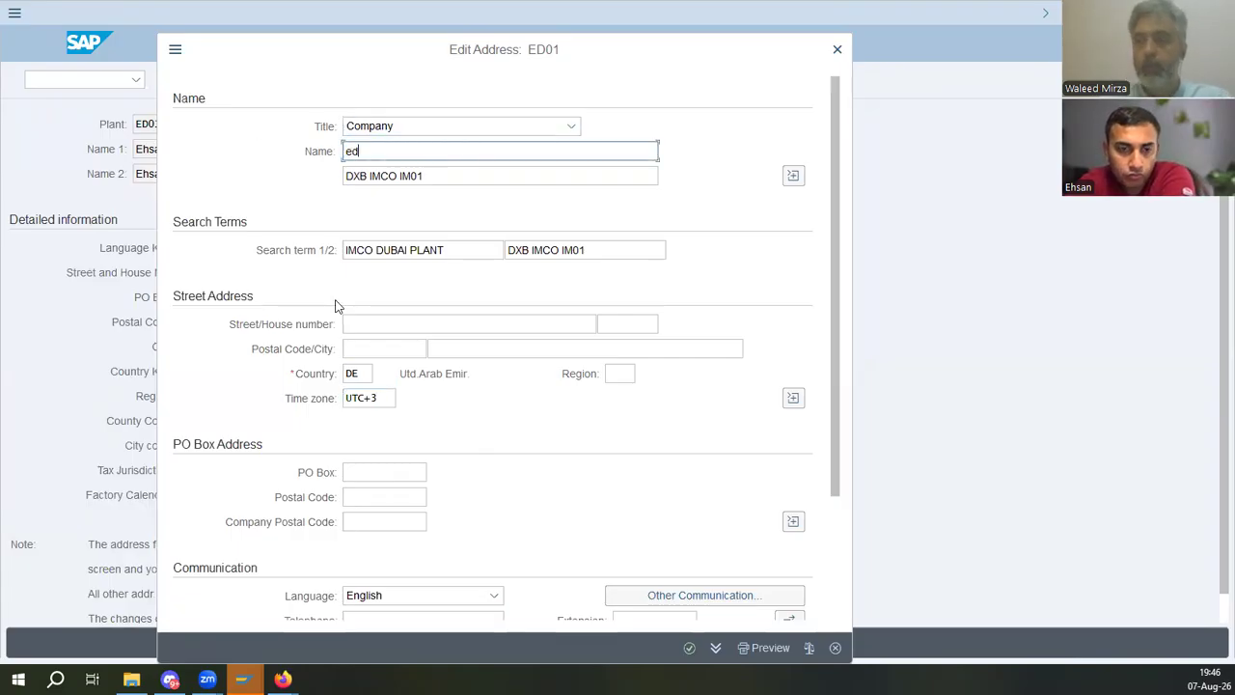
{"action": "type", "text": "D0"}
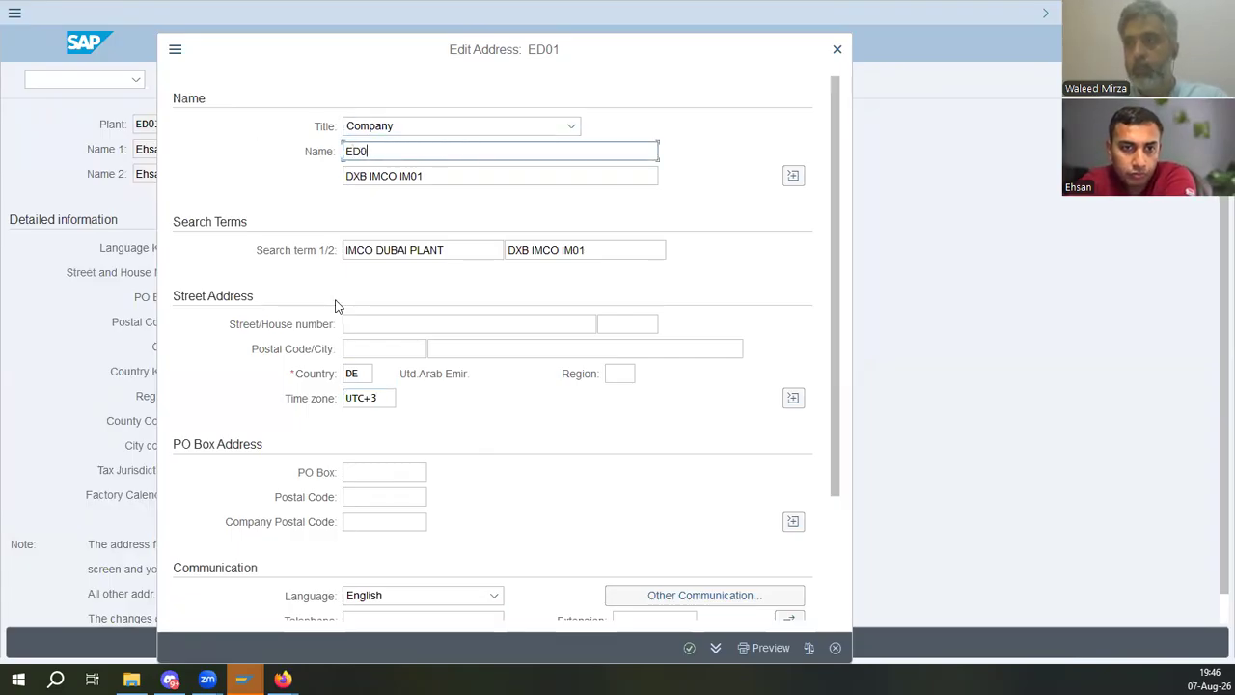
{"action": "type", "text": "1 Ehsan Deutsche"}
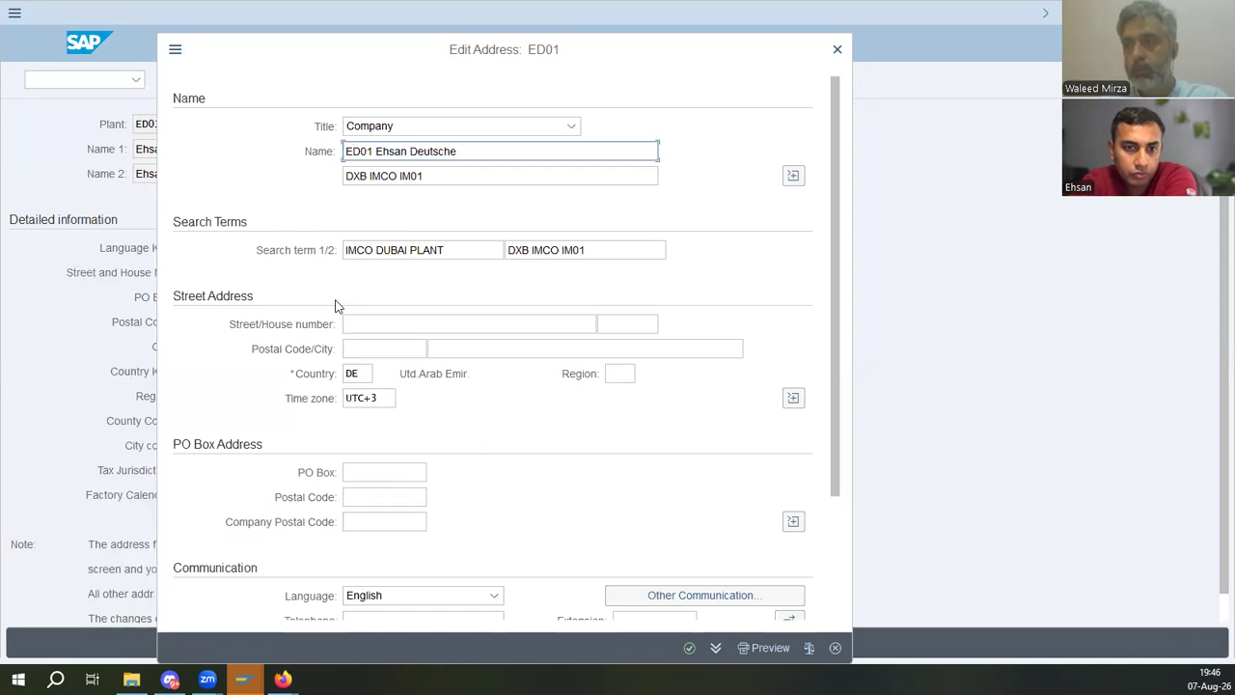
- Enter the second name line as ED01, the personal name, then Deutsche Aktiengesellchaft
{"action": "key", "text": "Tab"}
{"action": "type", "text": "ed"}
{"action": "type", "text": "ED0"}
{"action": "type", "text": "1 Ehsan Deutsc"}
{"action": "type", "text": "he A"}
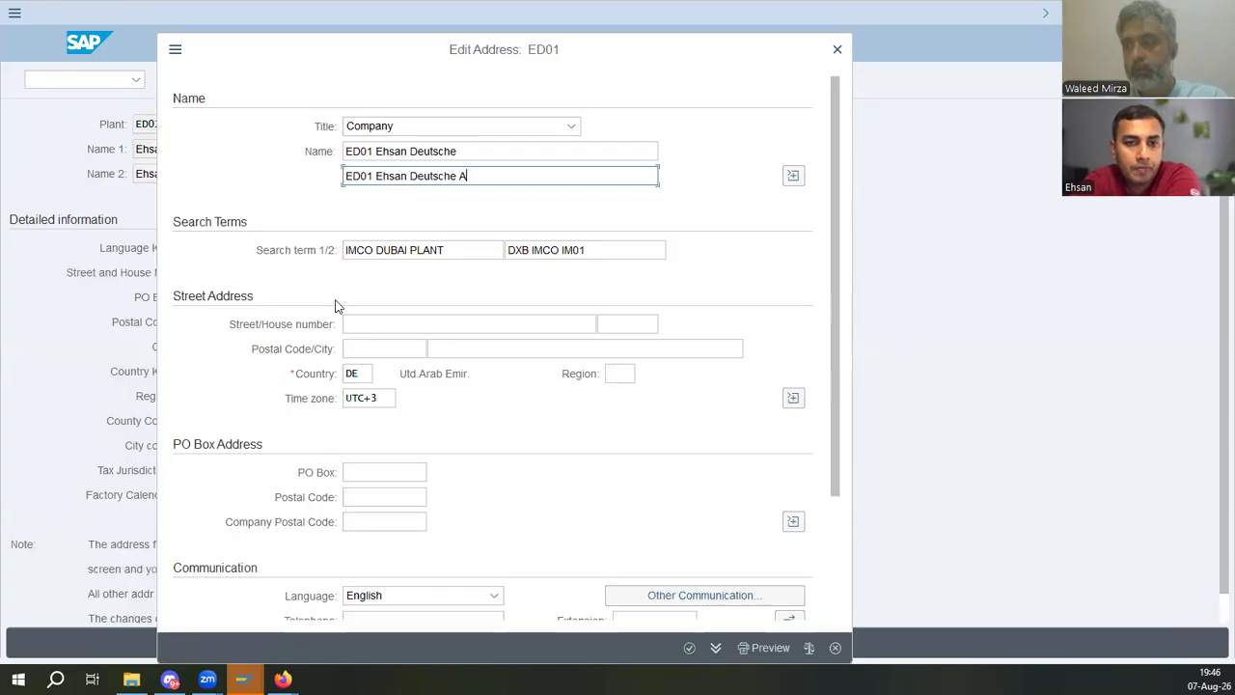
{"action": "type", "text": "ktiengesellcha"}
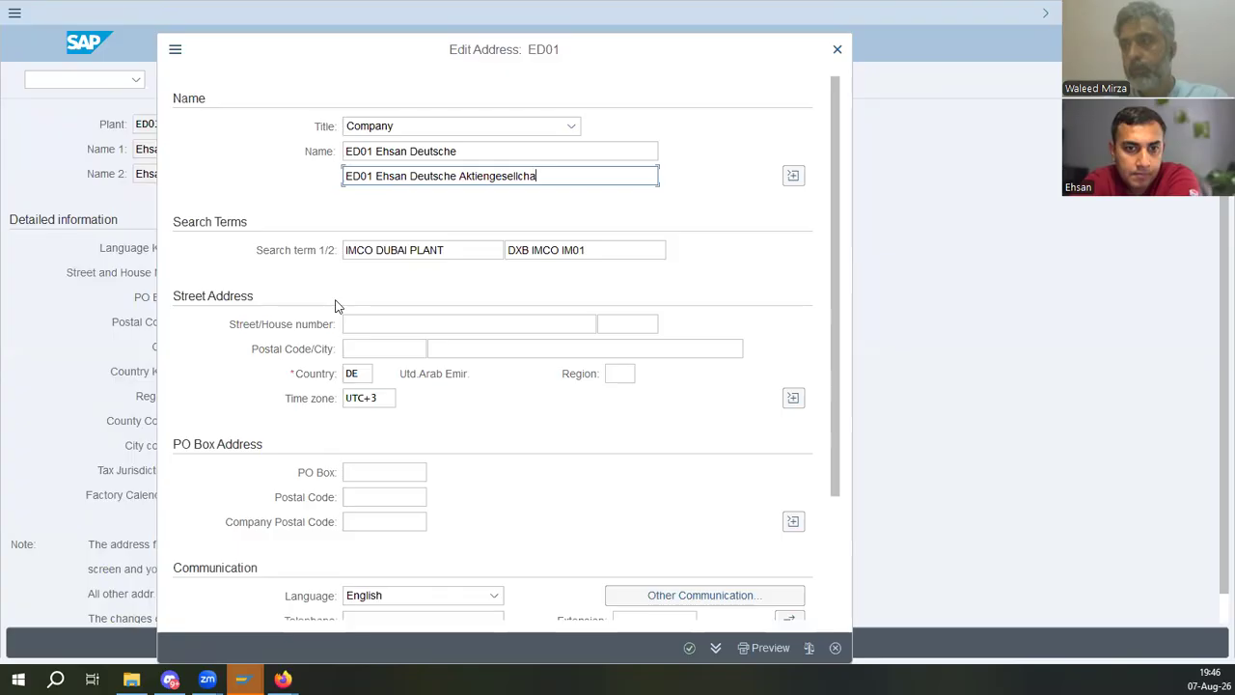
{"action": "type", "text": "ft"}
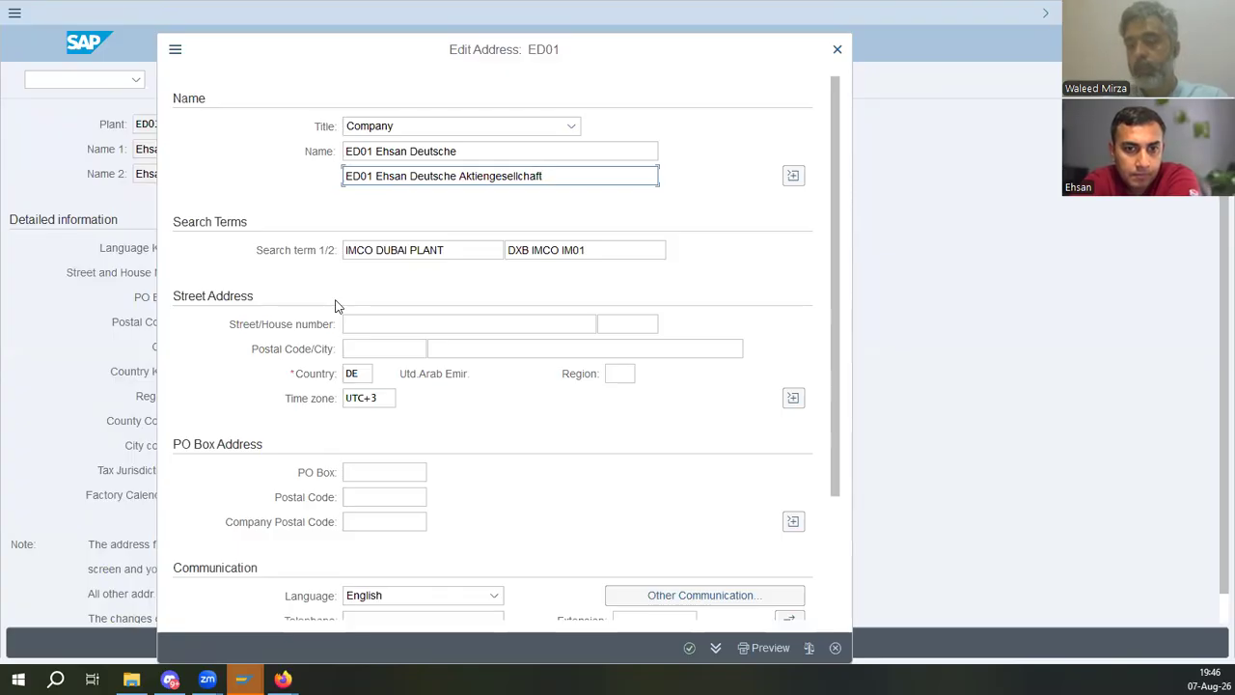
- Copy Aktiengesellchaft from the second name line and append it to the first name line
{"action": "key", "text": "shift+Left"}
{"action": "key", "text": "shift+Left"}
{"action": "key", "text": "shift+Left"}
{"action": "key", "text": "shift+Left"}
{"action": "key", "text": "shift+Left"}
{"action": "key", "text": "shift+Left"}
{"action": "key", "text": "shift+Left"}
{"action": "key", "text": "shift+Left"}
{"action": "key", "text": "shift+Left"}
{"action": "key", "text": "shift+Left"}
{"action": "key", "text": "shift+Left"}
{"action": "key", "text": "shift+Left"}
{"action": "key", "text": "shift+Left"}
{"action": "key", "text": "shift+Left"}
{"action": "key", "text": "shift+Left"}
{"action": "key", "text": "shift+Left"}
{"action": "key", "text": "shift+Left"}
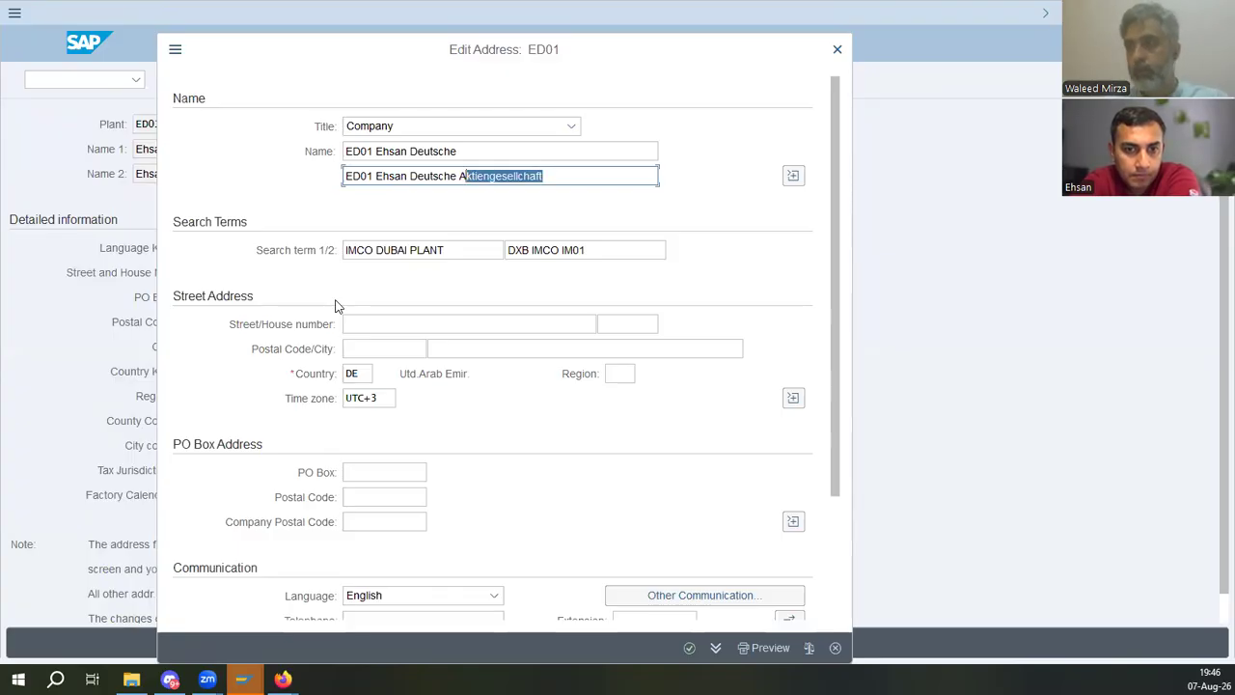
{"action": "key", "text": "ctrl+c"}
{"action": "key", "text": "shift+Tab"}
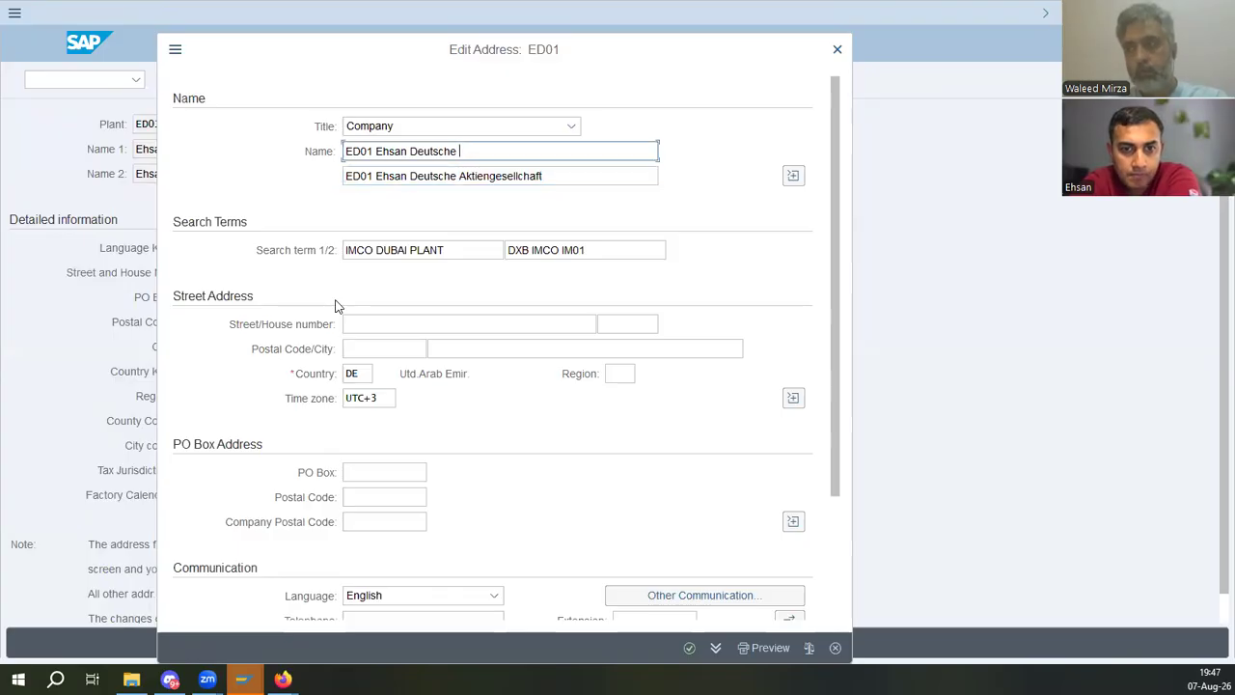
{"action": "key", "text": "ctrl+v"}
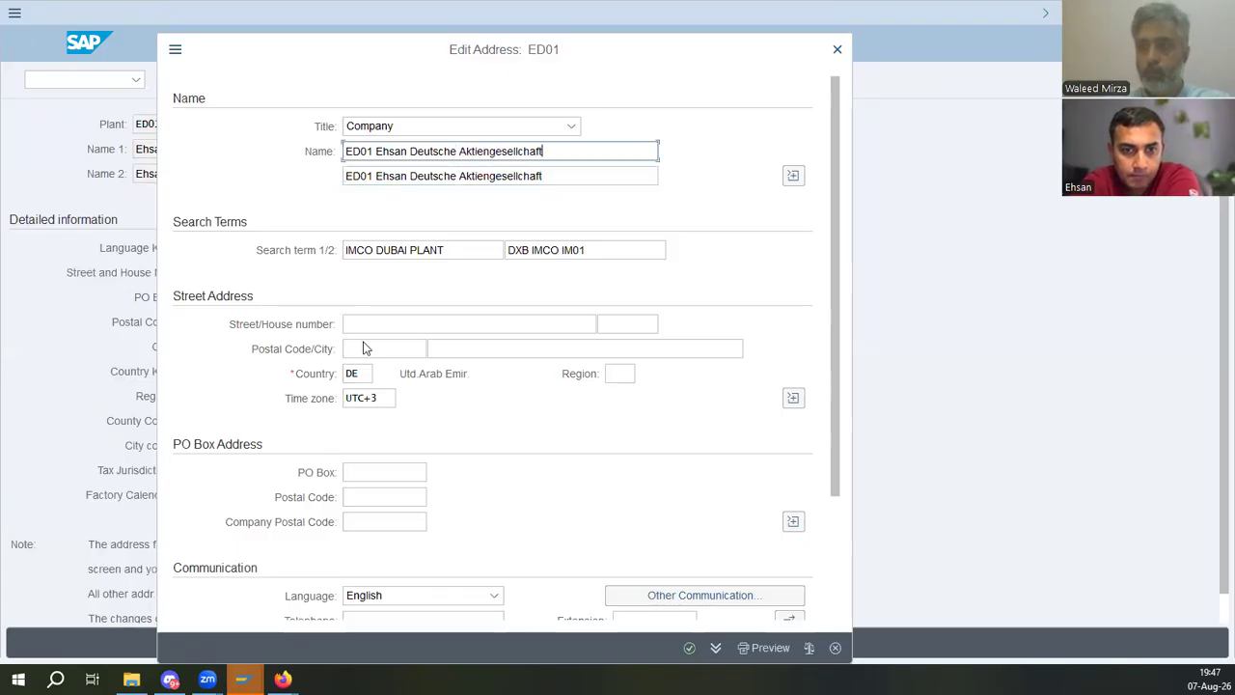
- Confirm the address and continue past the time zone and name length warnings
{"action": "left_click", "coordinate": [689, 647]}
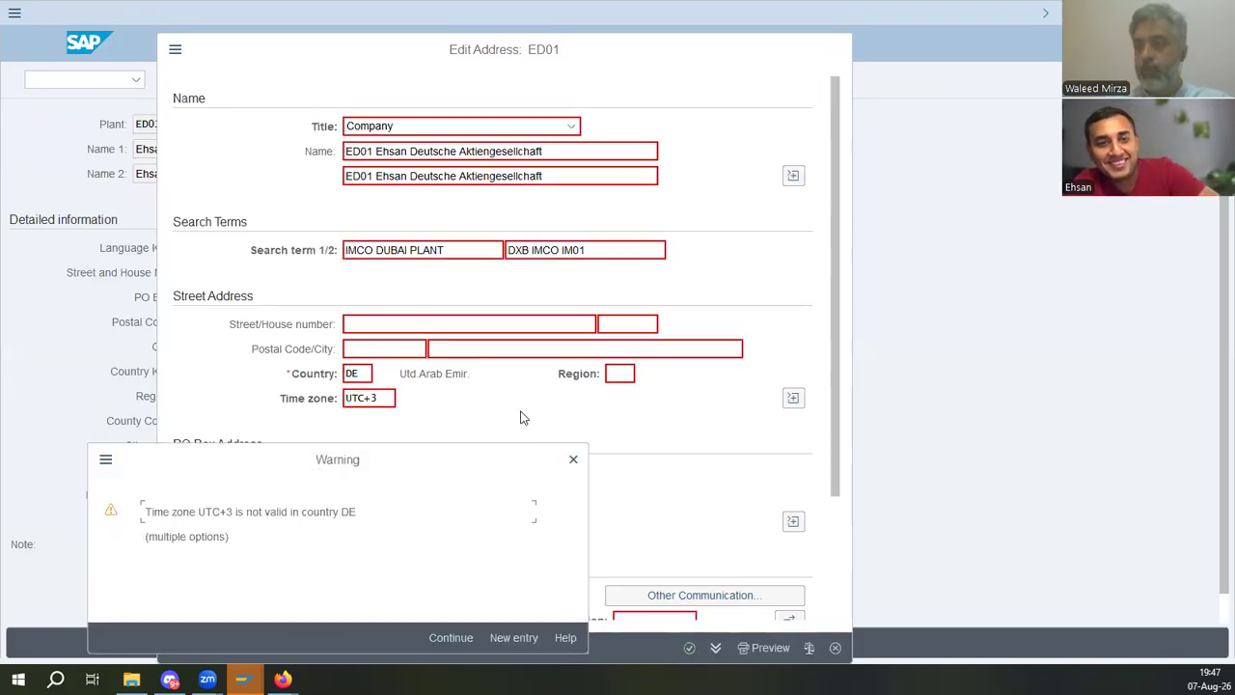
{"action": "left_click_drag", "start_coordinate": [171, 511], "coordinate": [408, 513]}
{"action": "left_click", "coordinate": [300, 538]}
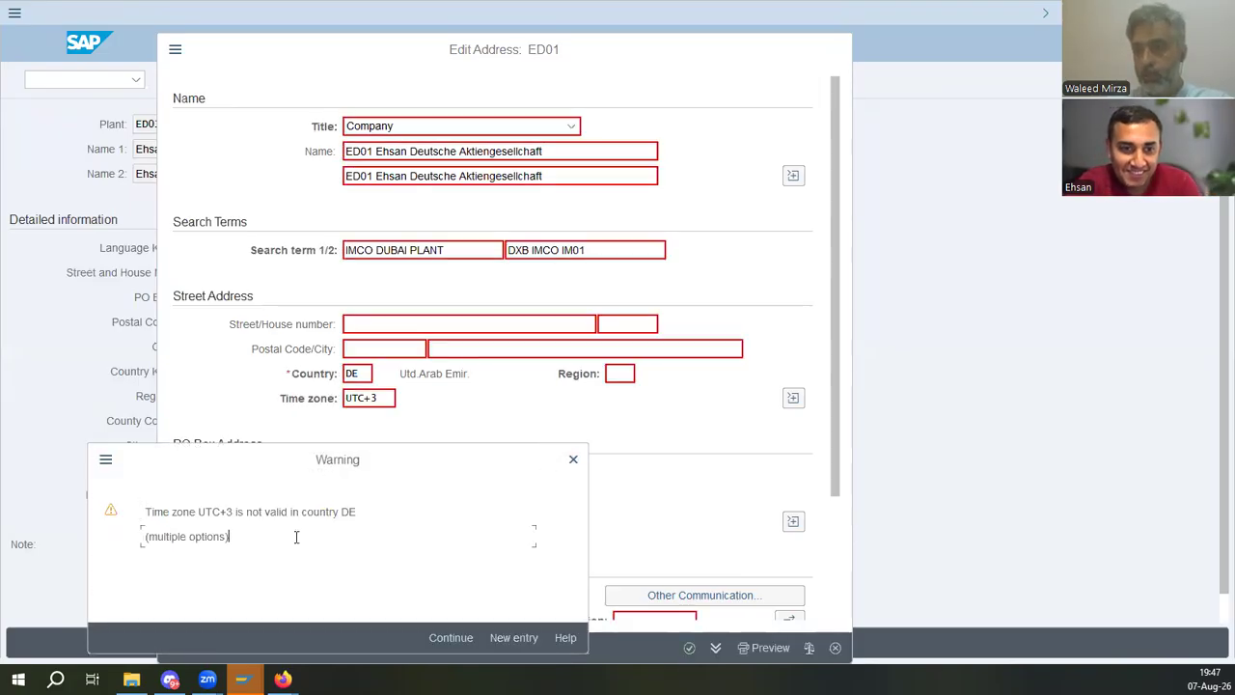
{"action": "left_click", "coordinate": [447, 636]}
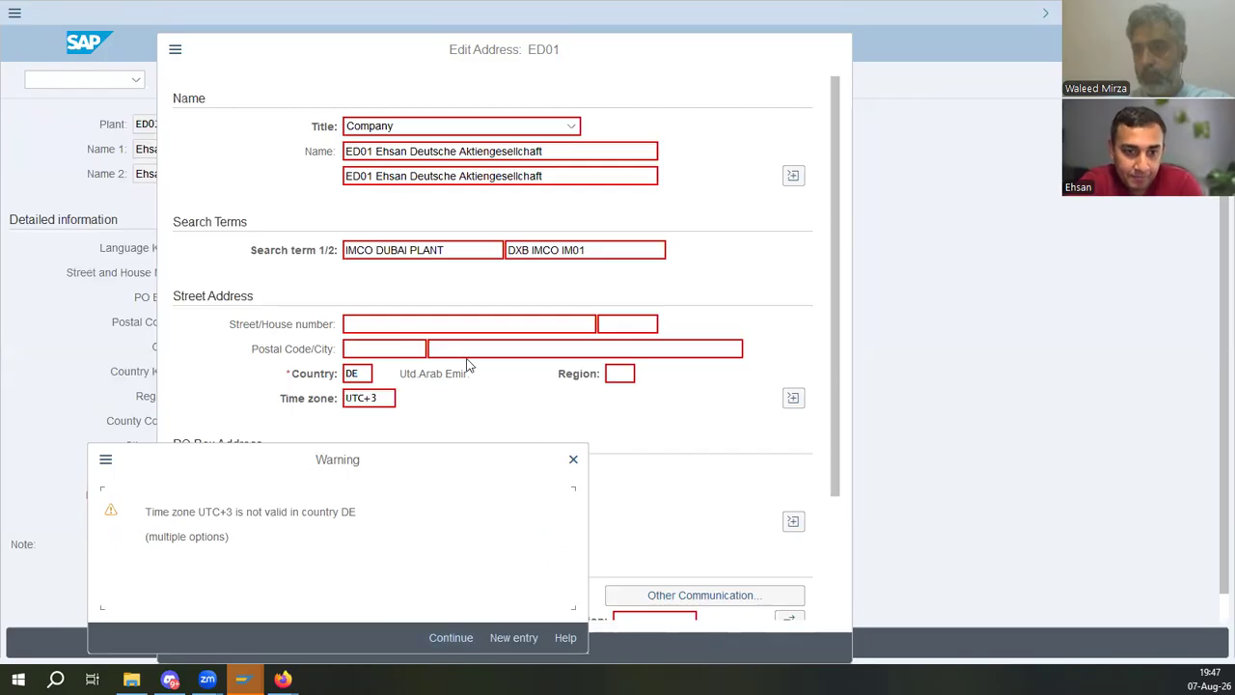
{"action": "left_click", "coordinate": [459, 640]}
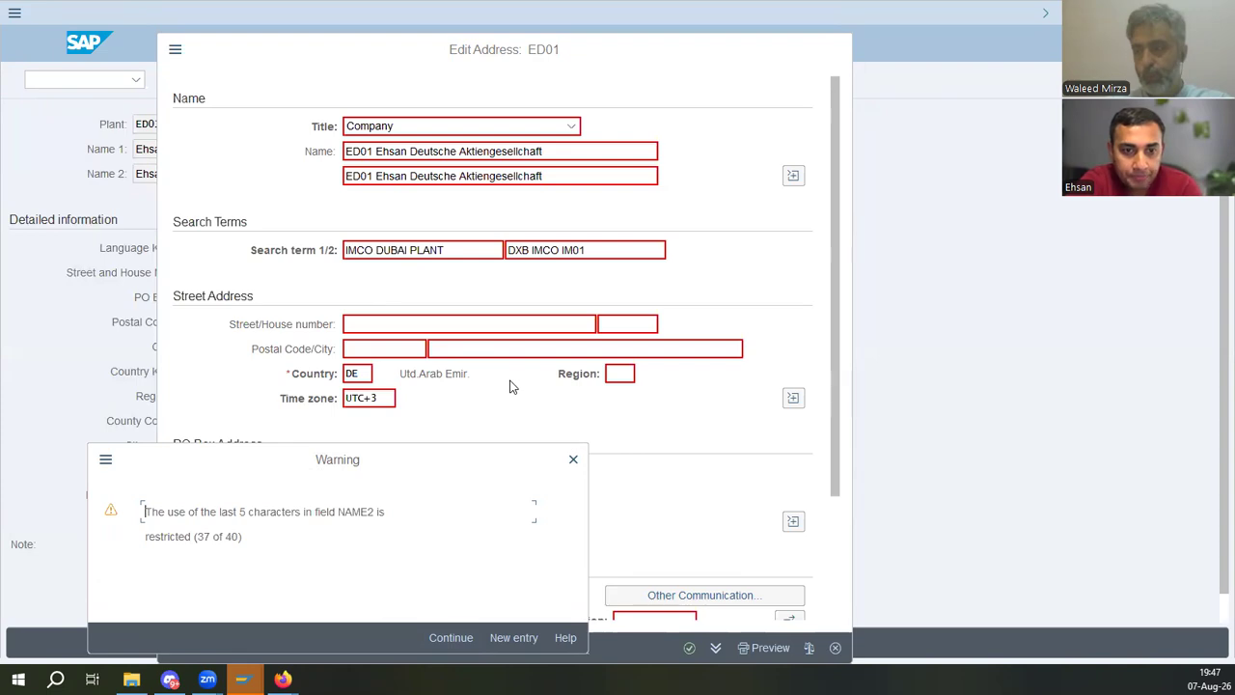
{"action": "left_click", "coordinate": [448, 637]}
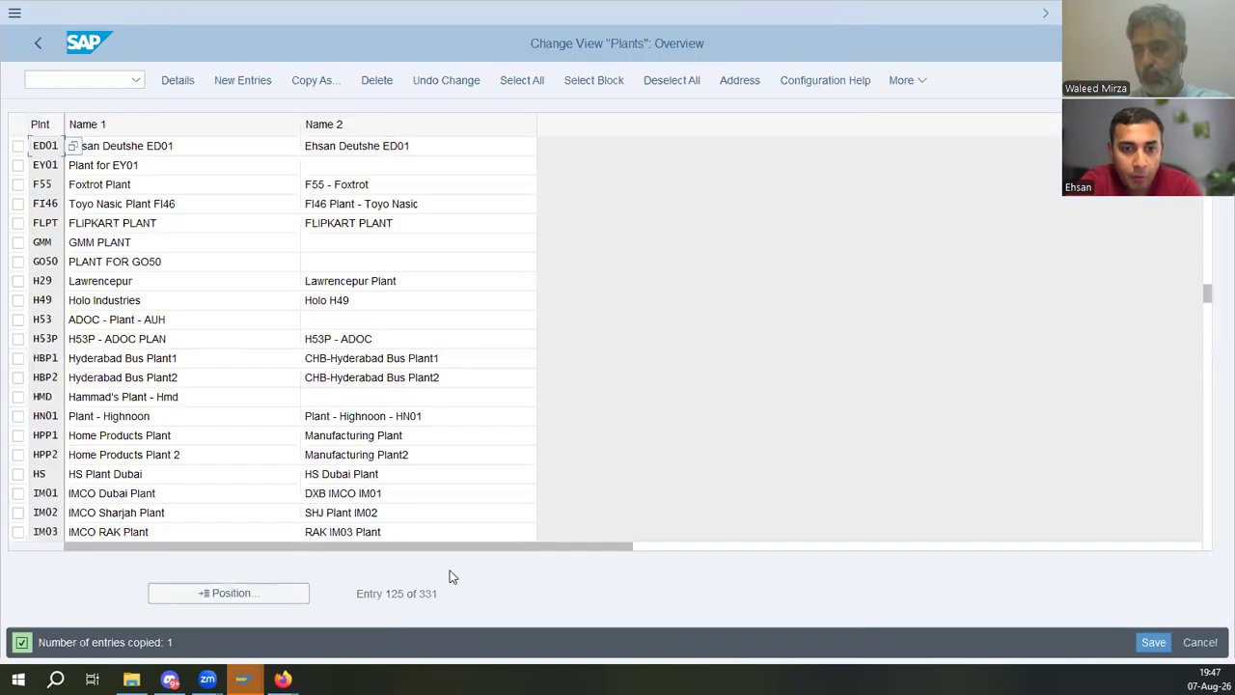
- Check the ED01 names in the plant overview and save the new plant
{"action": "left_click", "coordinate": [219, 152]}
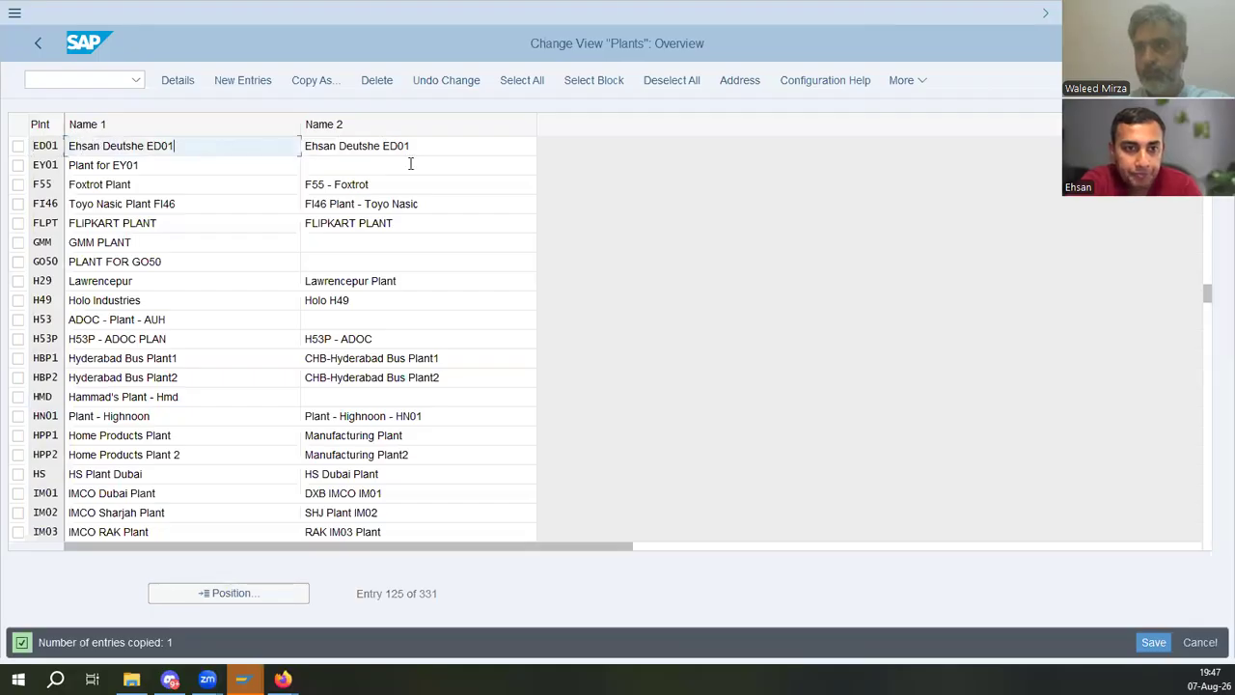
{"action": "left_click", "coordinate": [438, 141]}
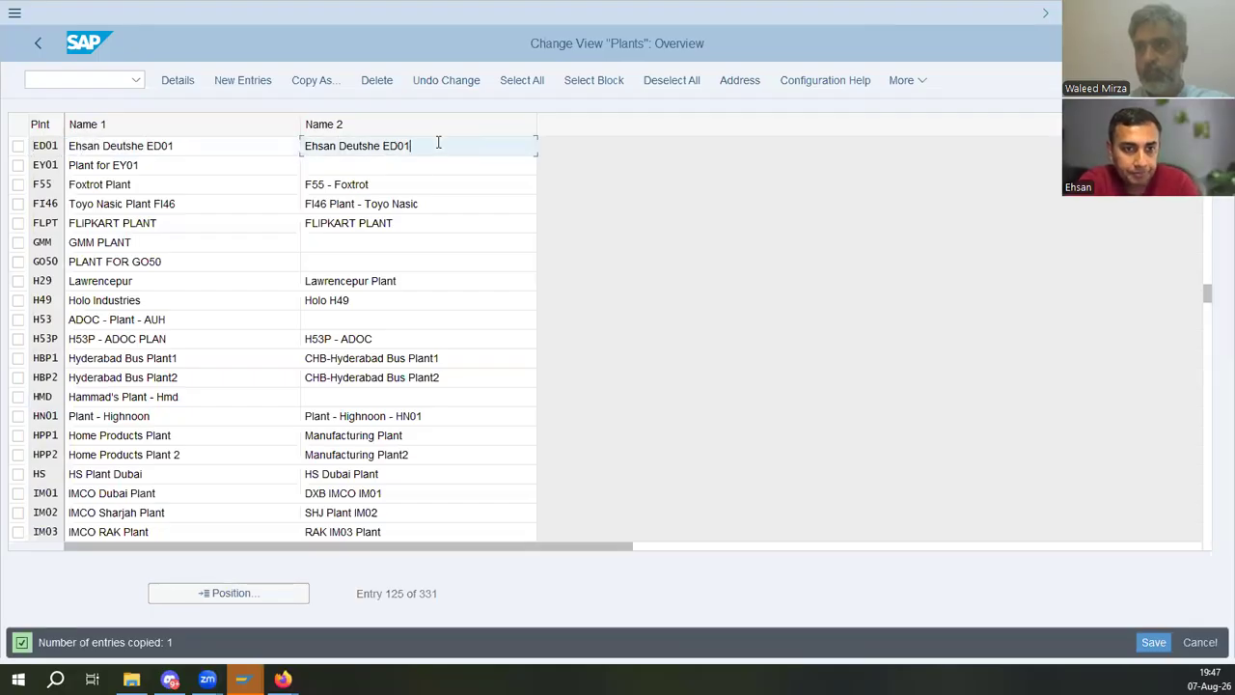
{"action": "left_click", "coordinate": [1154, 641]}
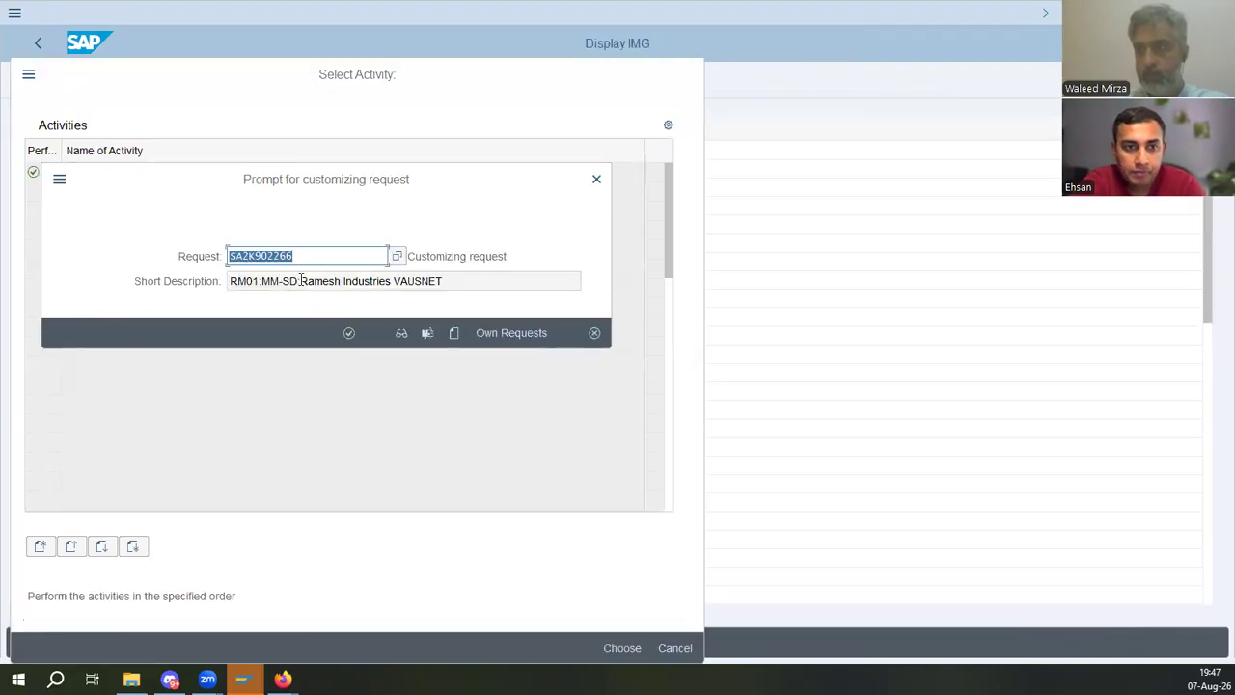
- Create and save a new customizing request described as ED01: the personal name, Deutsche [MM:QM-T84], and confirm it
{"action": "left_click_drag", "start_coordinate": [299, 281], "coordinate": [486, 286]}
{"action": "left_click", "coordinate": [453, 333]}
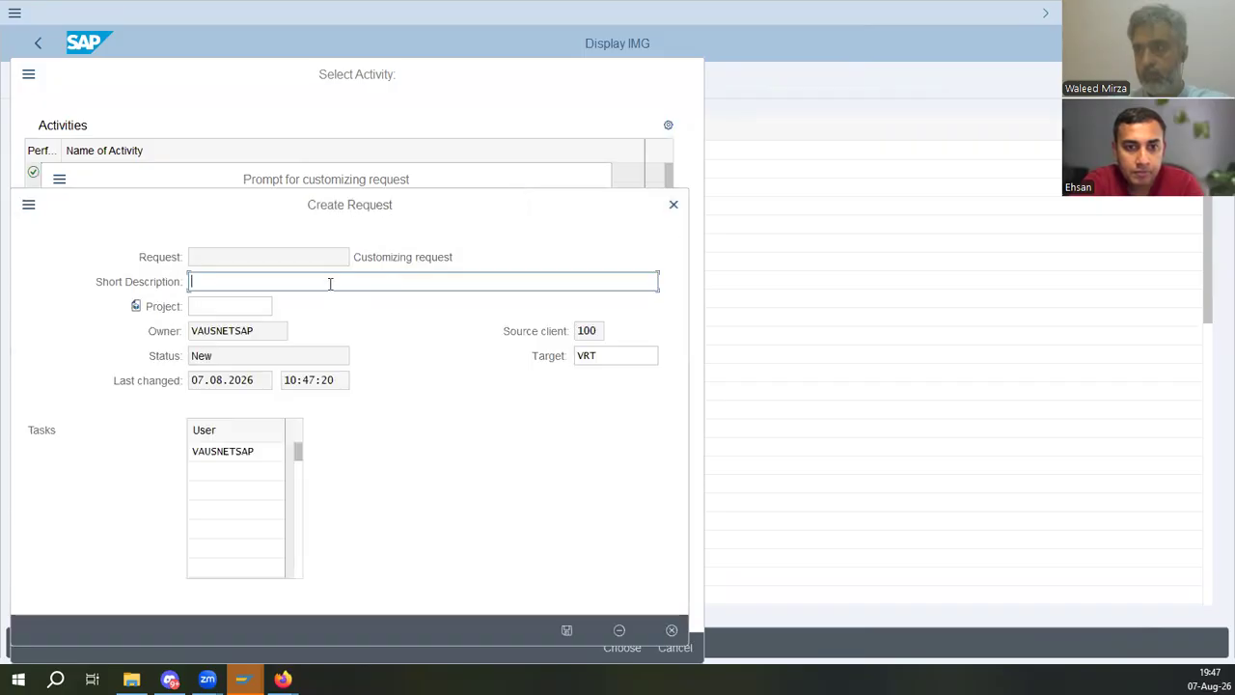
{"action": "type", "text": "ED01: "}
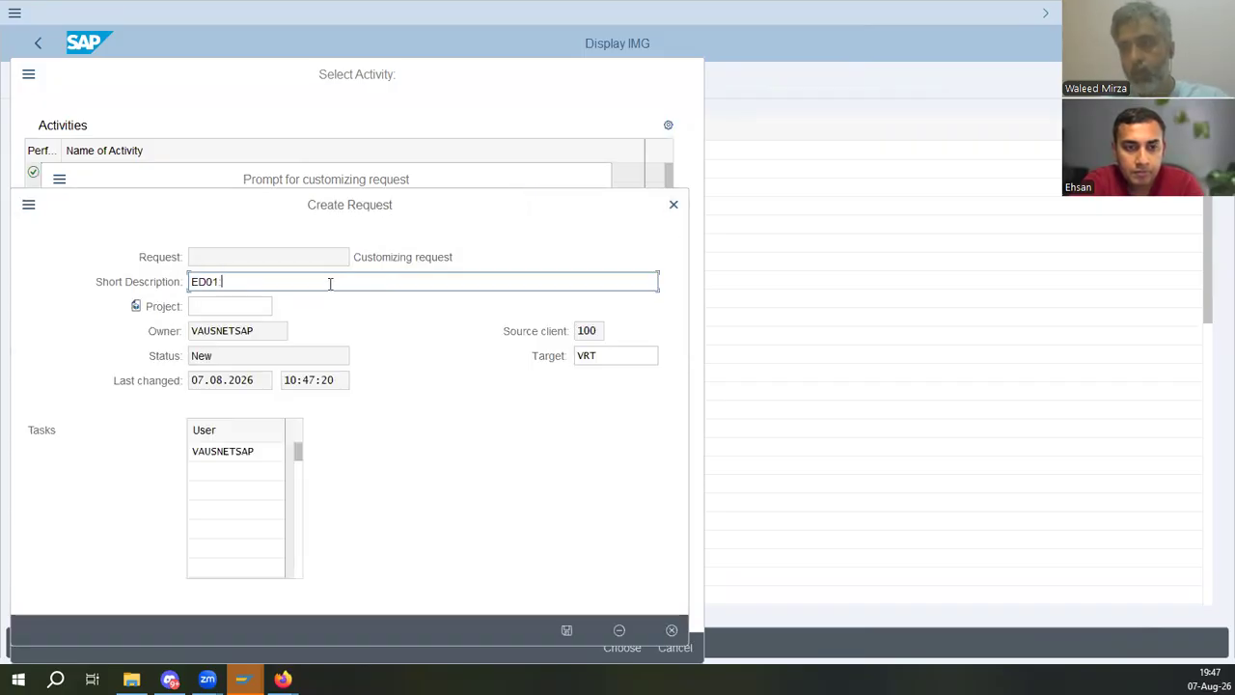
{"action": "type", "text": "Eha"}
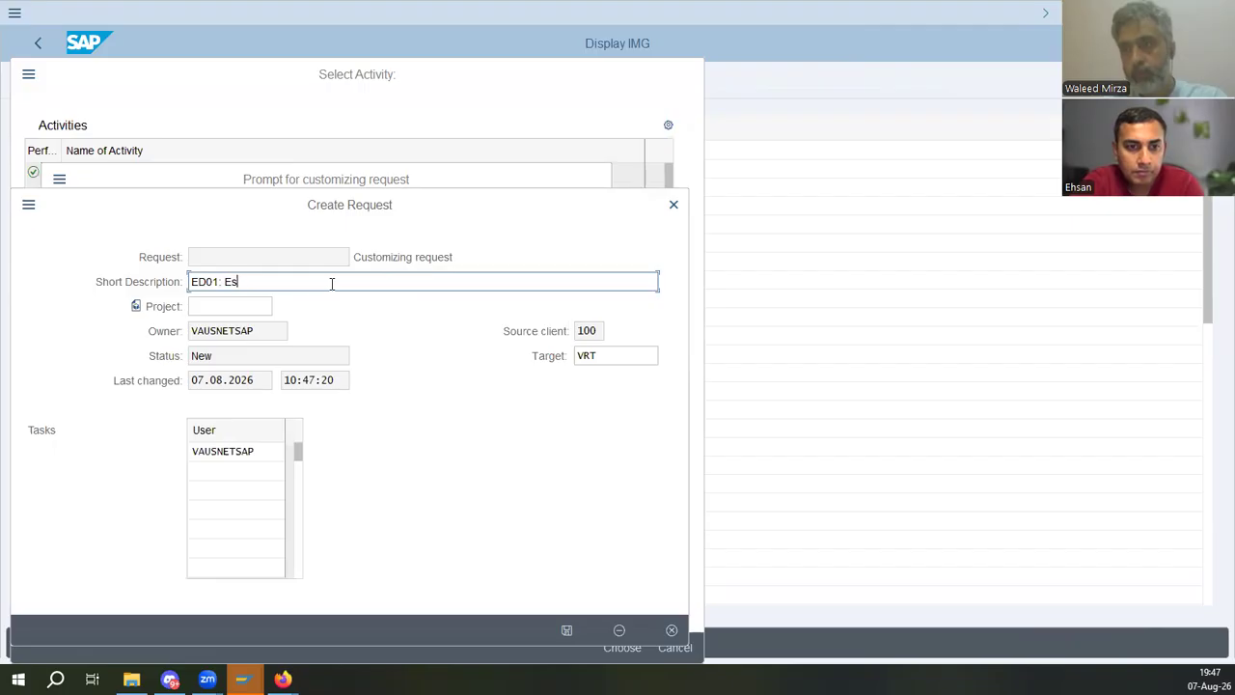
{"action": "type", "text": "san Detus"}
{"action": "type", "text": "utsch"}
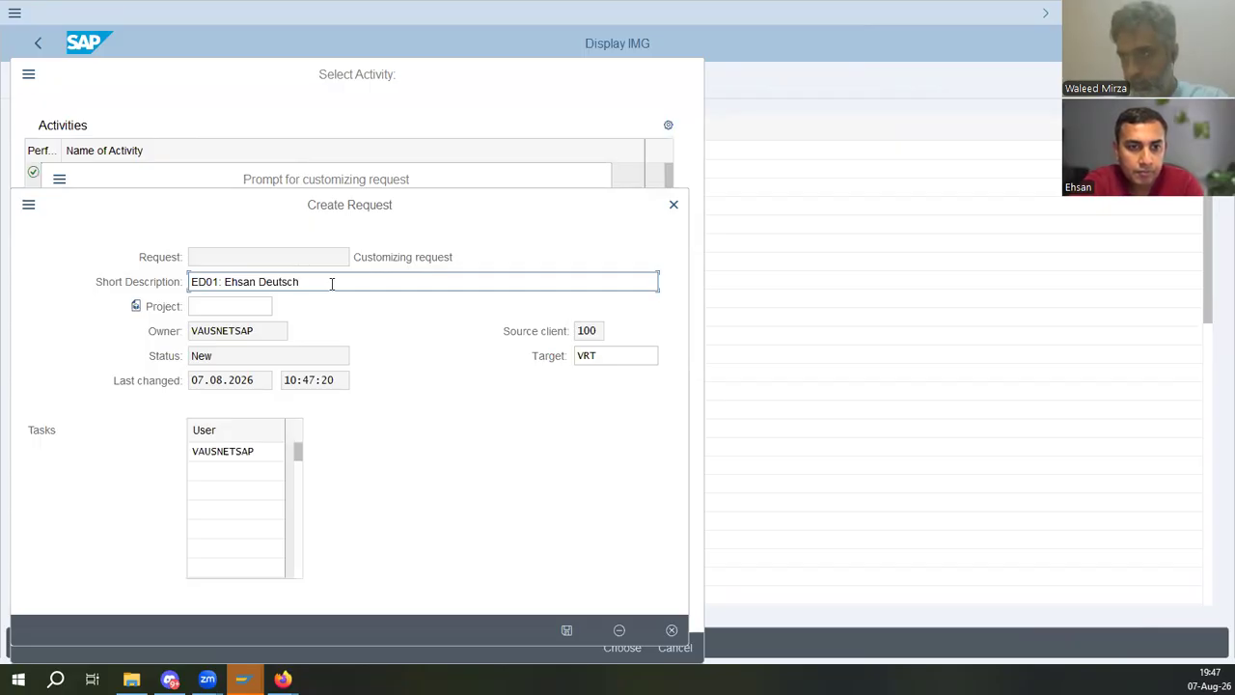
{"action": "type", "text": "e"}
{"action": "key", "text": "BackSpace"}
{"action": "key", "text": "BackSpace"}
{"action": "key", "text": "BackSpace"}
{"action": "key", "text": "BackSpace"}
{"action": "type", "text": "che"}
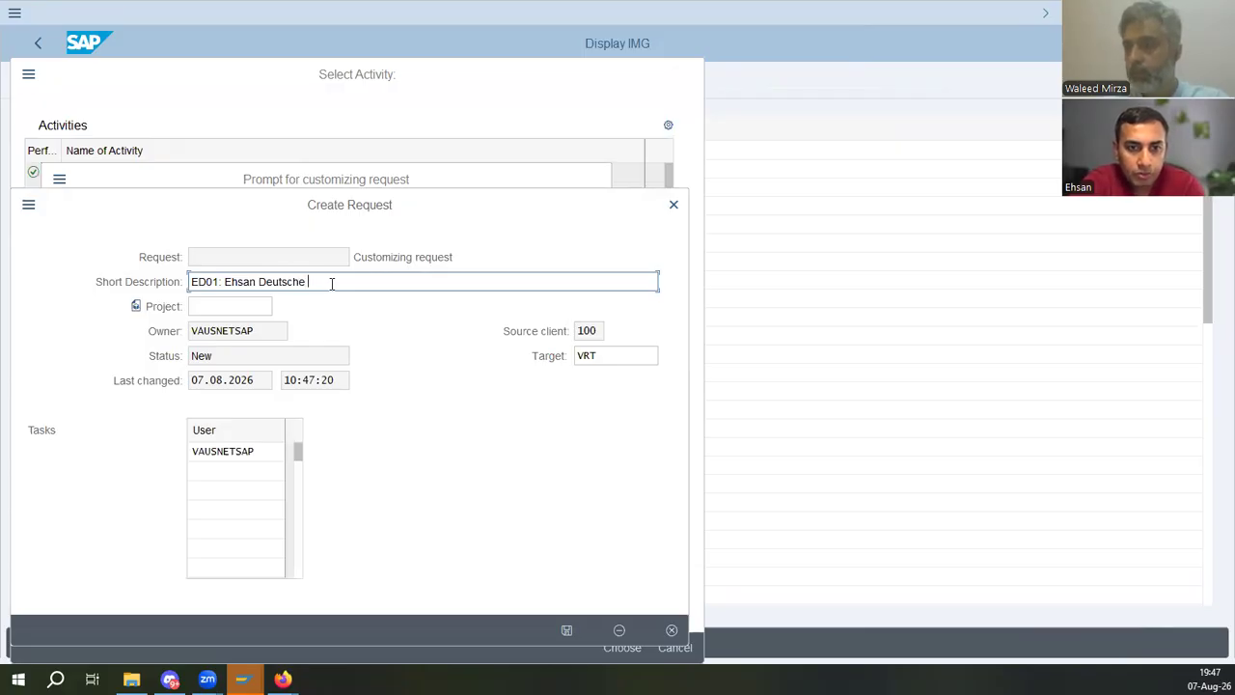
{"action": "type", "text": " ["}
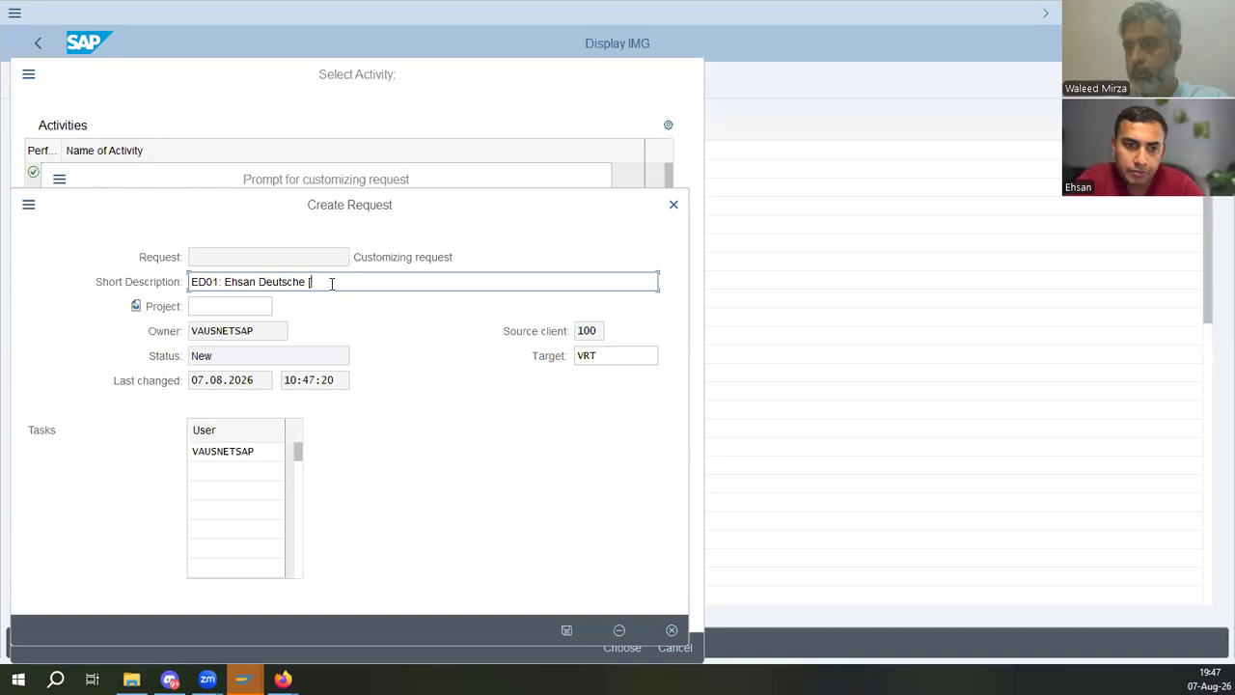
{"action": "key", "text": "BackSpace"}
{"action": "key", "text": "BackSpace"}
{"action": "key", "text": "BackSpace"}
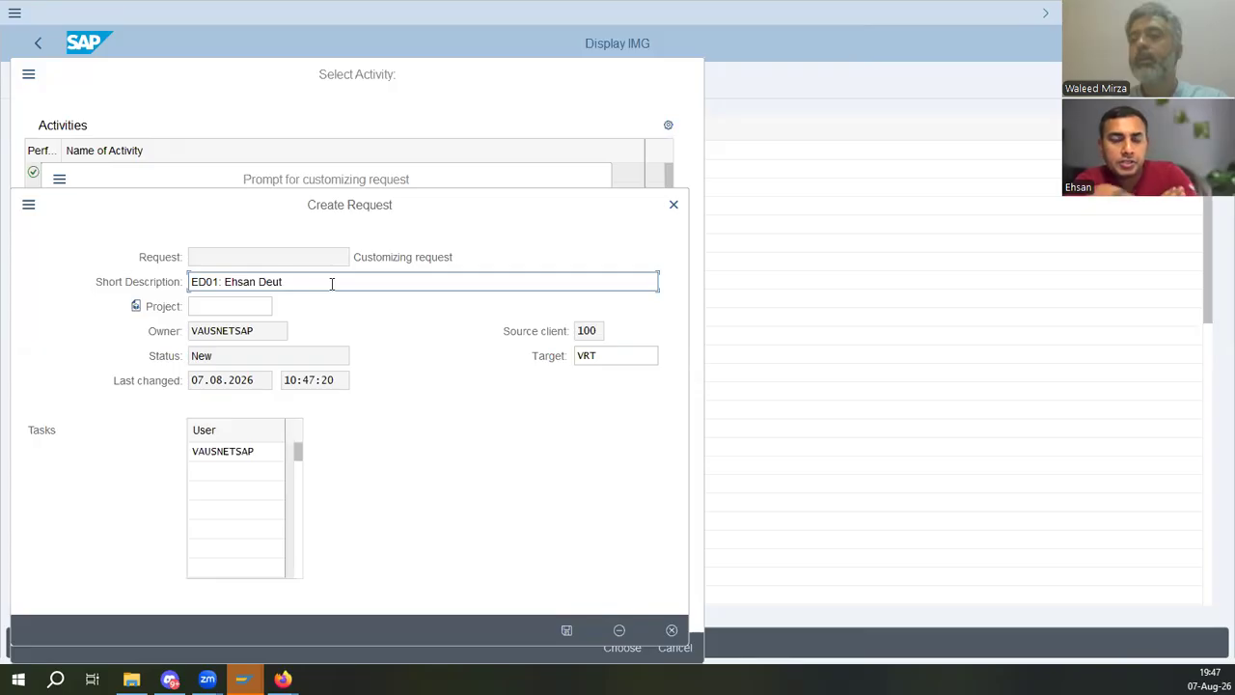
{"action": "key", "text": "BackSpace"}
{"action": "key", "text": "BackSpace"}
{"action": "key", "text": "BackSpace"}
{"action": "type", "text": "ue"}
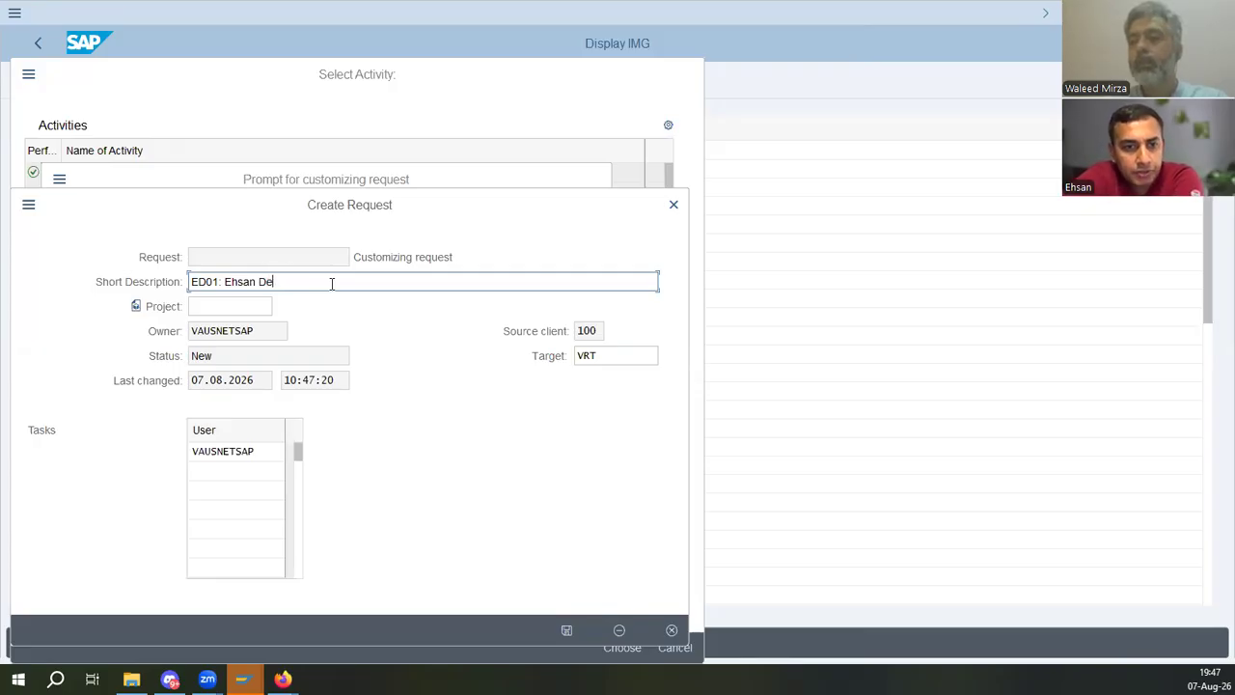
{"action": "type", "text": "ts"}
{"action": "type", "text": "che"}
{"action": "type", "text": " [FI"}
{"action": "key", "text": "BackSpace"}
{"action": "key", "text": "BackSpace"}
{"action": "type", "text": "MM"}
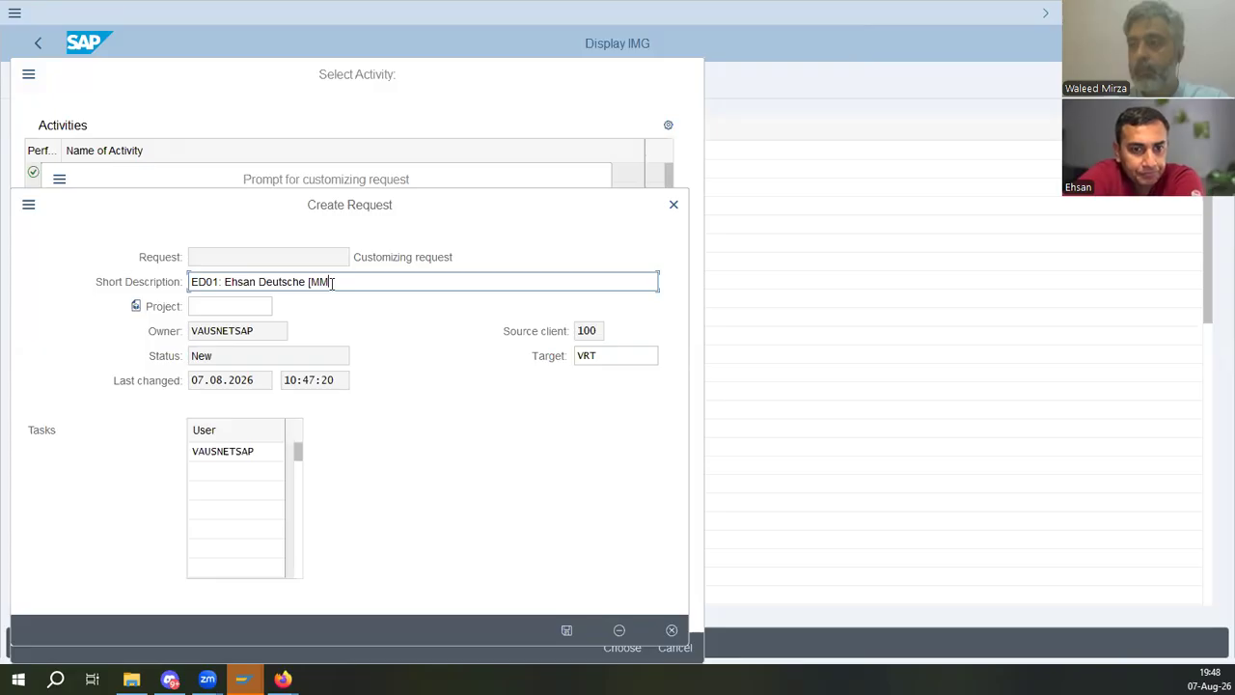
{"action": "type", "text": "] M"}
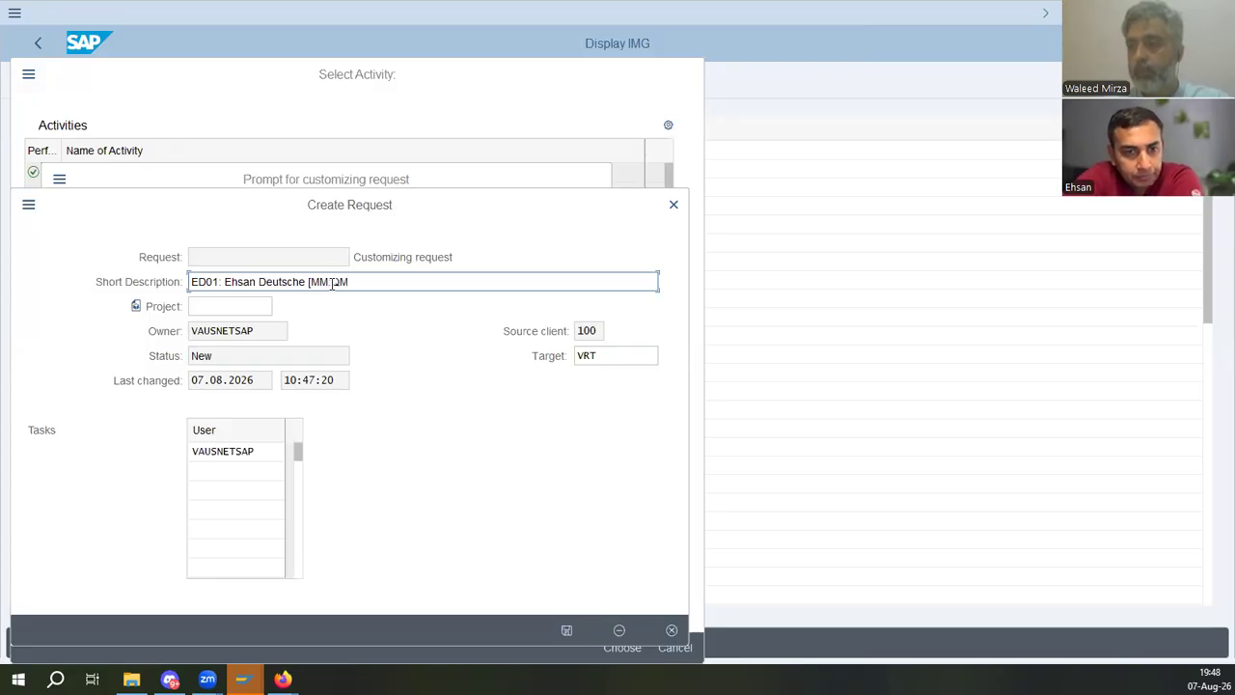
{"action": "type", "text": "]"}
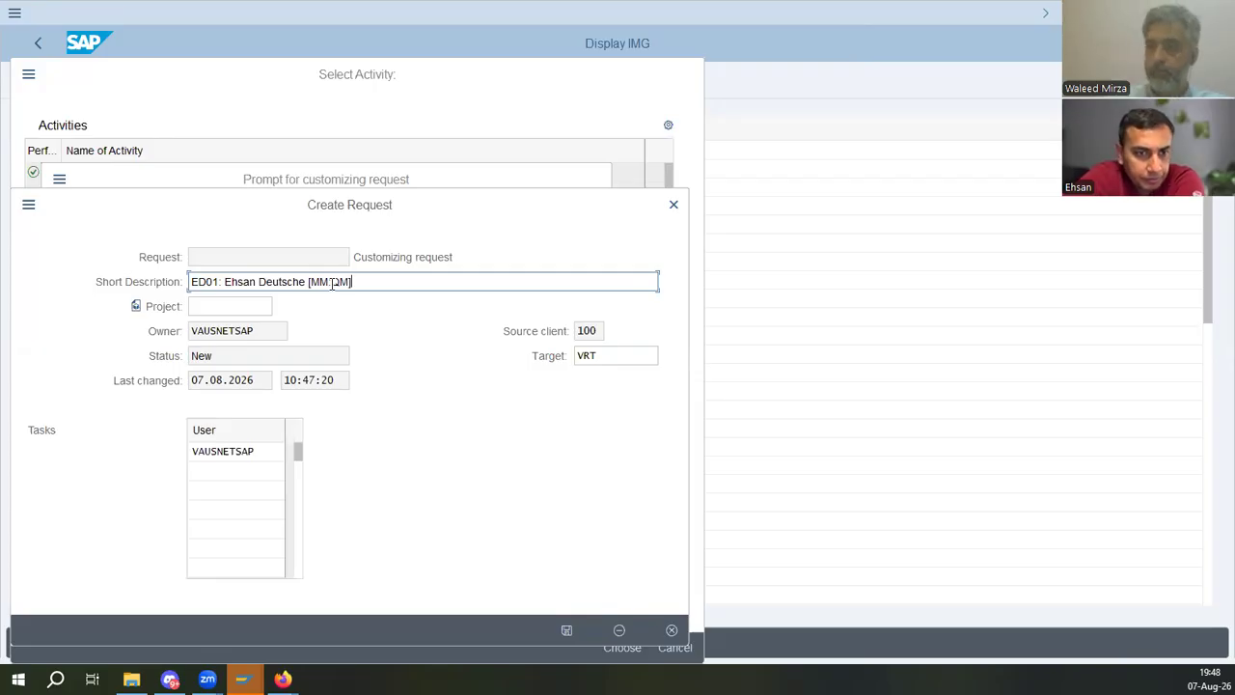
{"action": "key", "text": "BackSpace"}
{"action": "type", "text": "-t8"}
{"action": "key", "text": "BackSpace"}
{"action": "key", "text": "BackSpace"}
{"action": "type", "text": "T84]"}
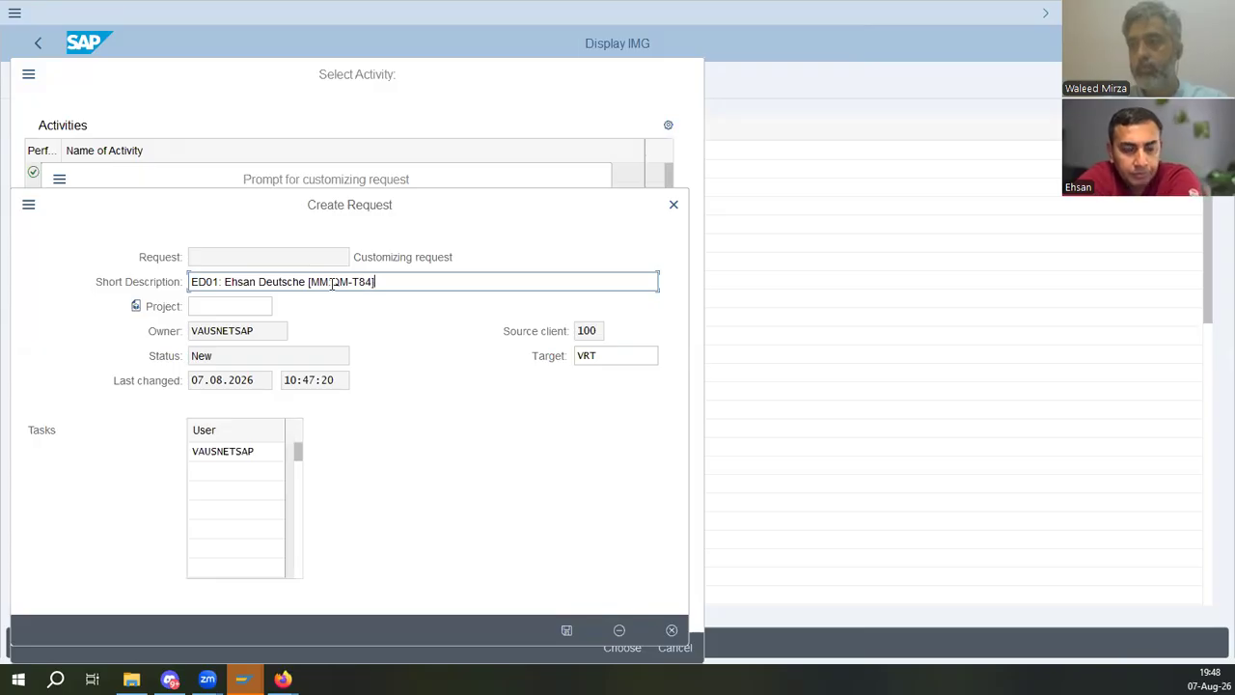
{"action": "left_click", "coordinate": [566, 631]}
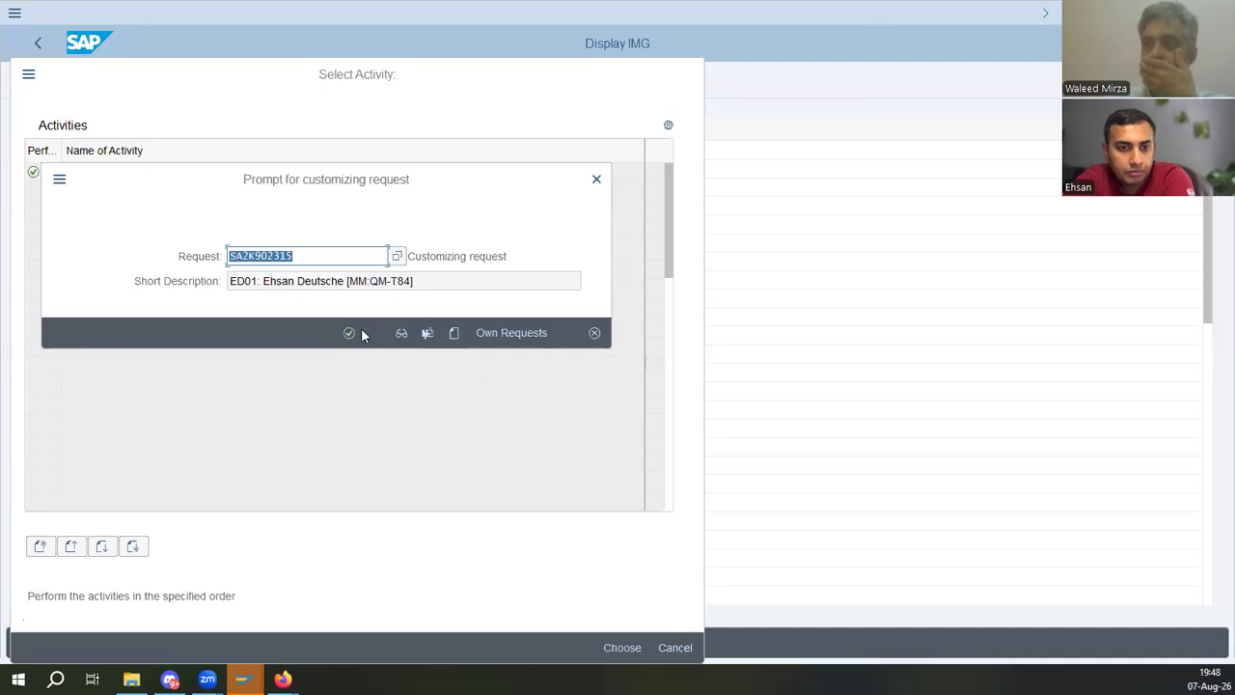
{"action": "left_click", "coordinate": [349, 333]}
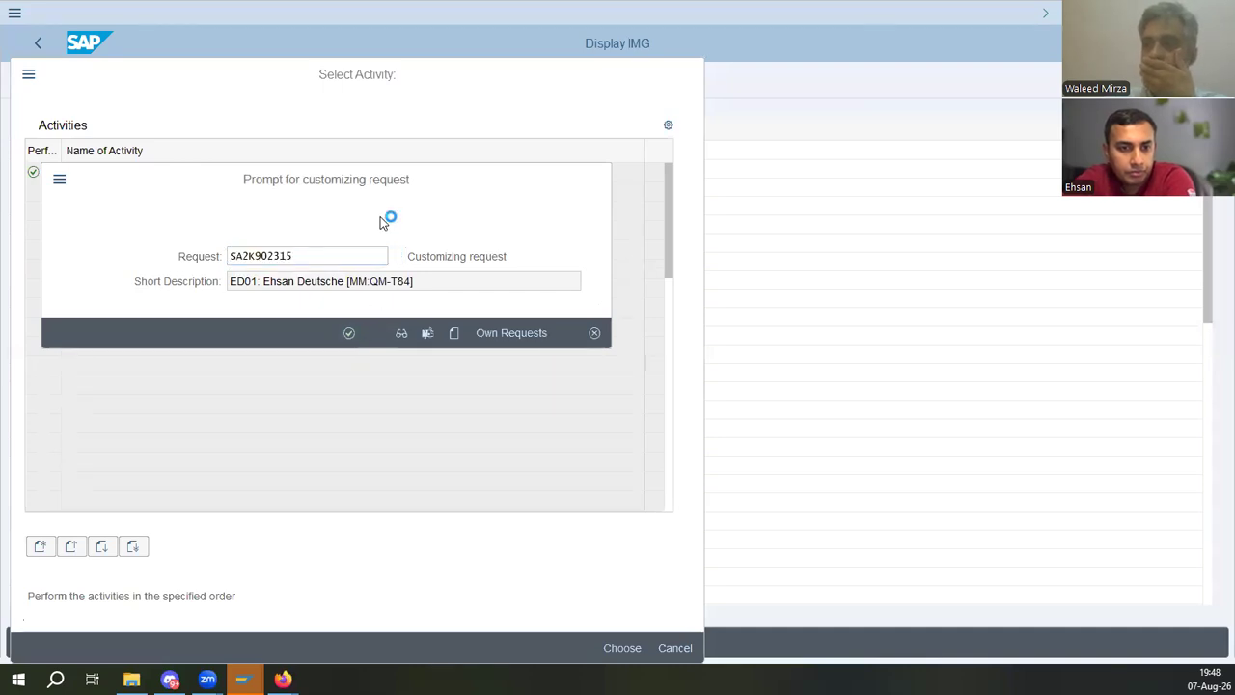
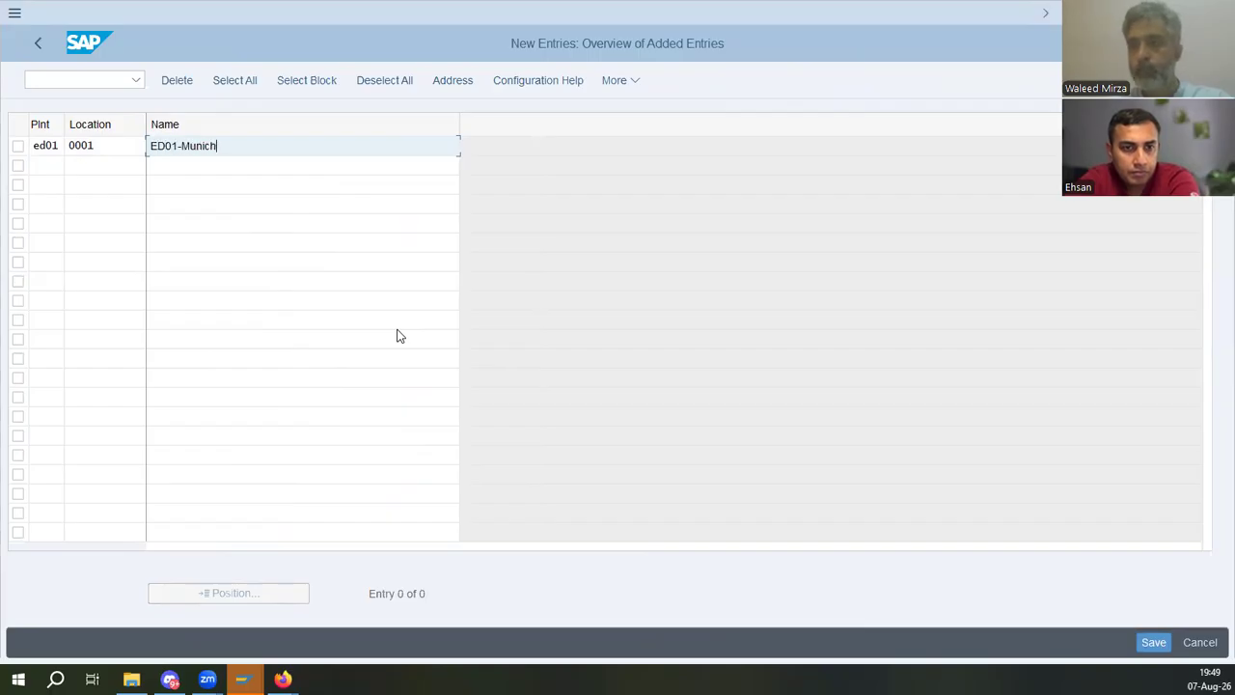
- Open the address of location 0001 and fill in title Company and both name lines with the ED01 Deutsche Aktiengesellchaft name
{"action": "key", "text": "Return"}
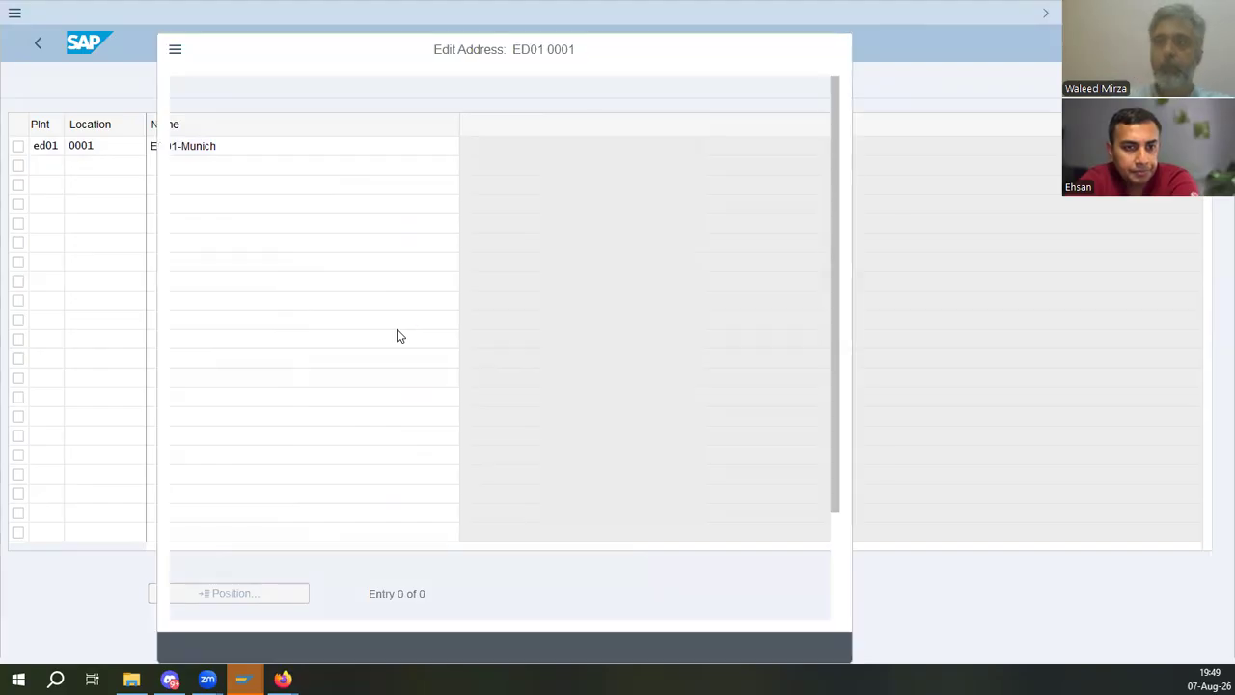
{"action": "type", "text": "Company"}
{"action": "key", "text": "Tab"}
{"action": "type", "text": "ed"}
{"action": "key", "text": "Tab"}
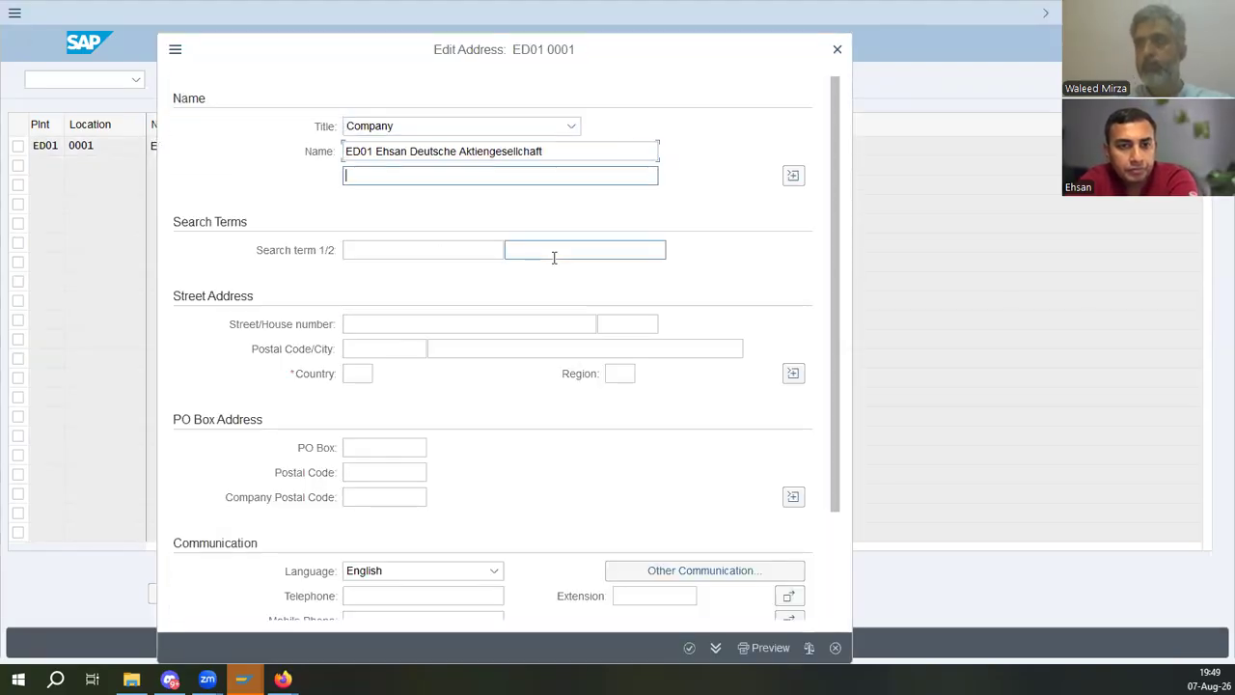
{"action": "type", "text": "ed"}
{"action": "key", "text": "Return"}
{"action": "key", "text": "Tab"}
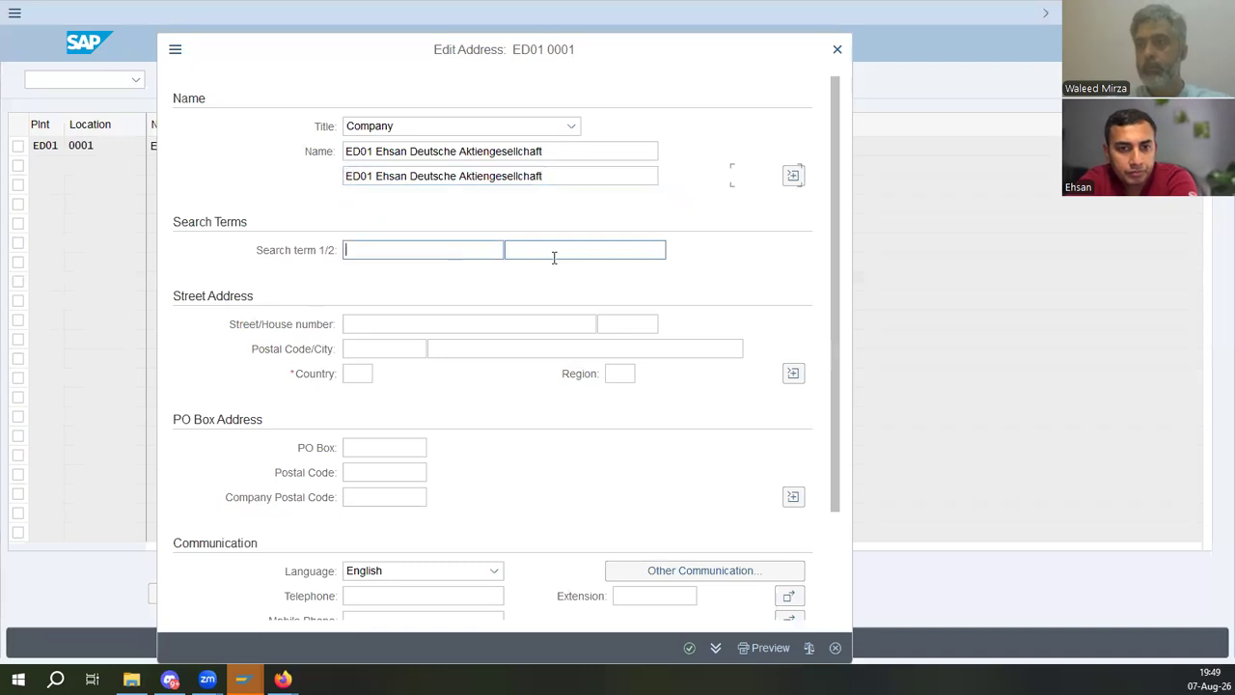
- Copy the ED01 and Deutsche part of the first name line into both search term fields
{"action": "key", "text": "shift+Tab"}
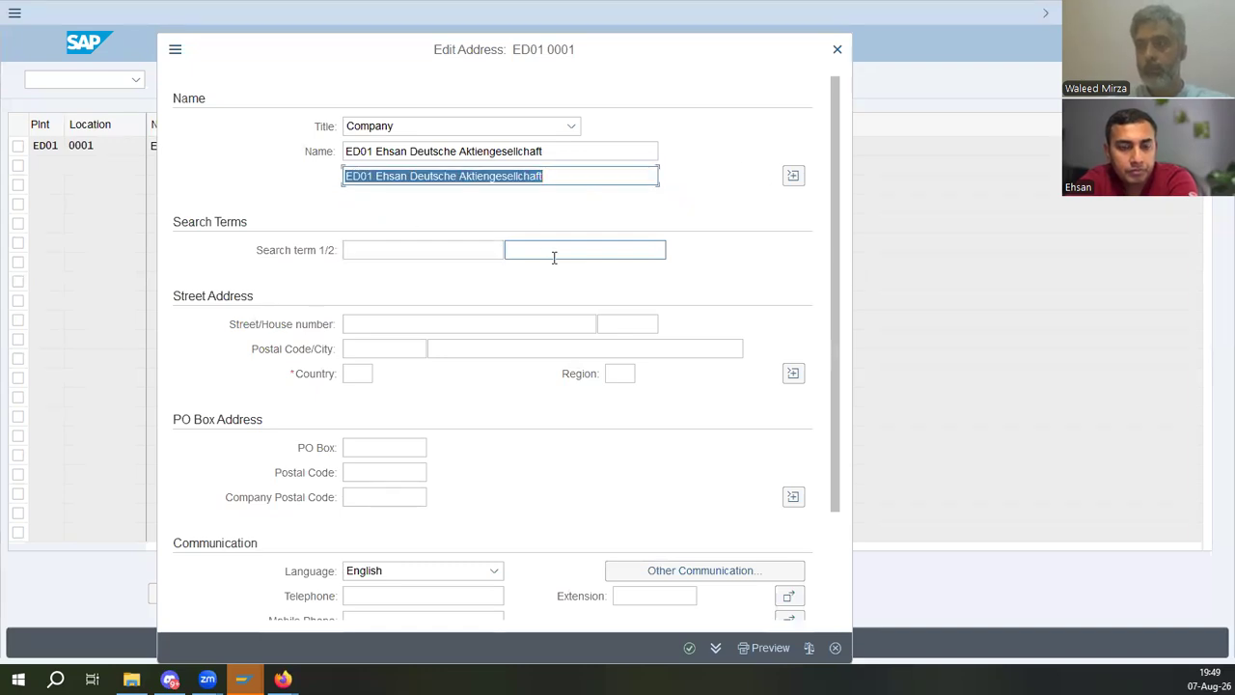
{"action": "left_click", "coordinate": [459, 150]}
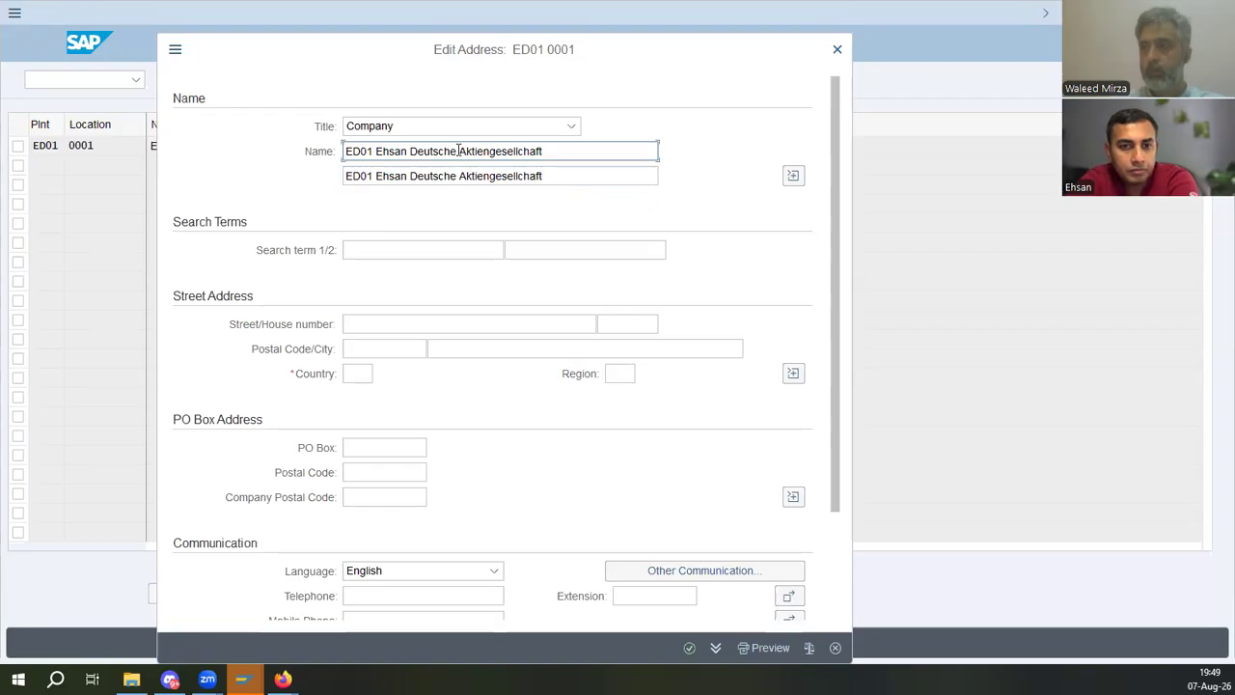
{"action": "left_click_drag", "start_coordinate": [392, 152], "coordinate": [286, 147]}
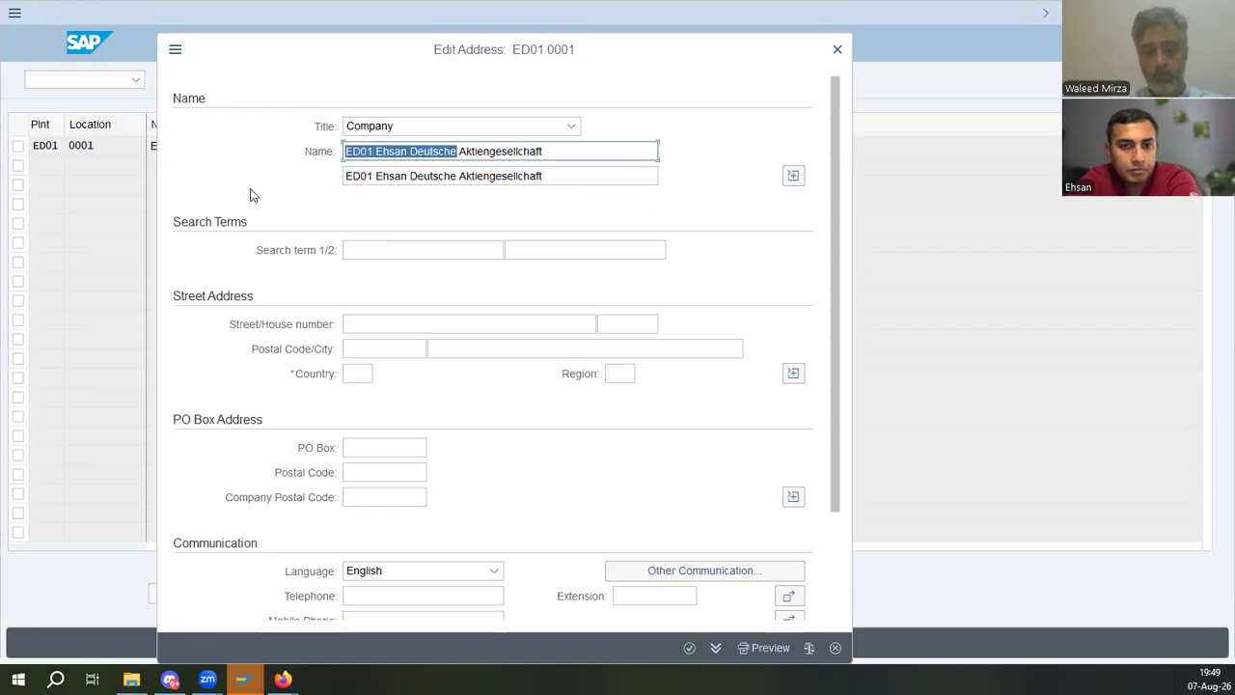
{"action": "key", "text": "ctrl+c"}
{"action": "left_click", "coordinate": [453, 249]}
{"action": "key", "text": "ctrl+v"}
{"action": "left_click", "coordinate": [567, 253]}
{"action": "key", "text": "ctrl+v"}
- Set the country to DE and the region to 06 Hessen, then confirm the address past the name warning
{"action": "left_click", "coordinate": [359, 374]}
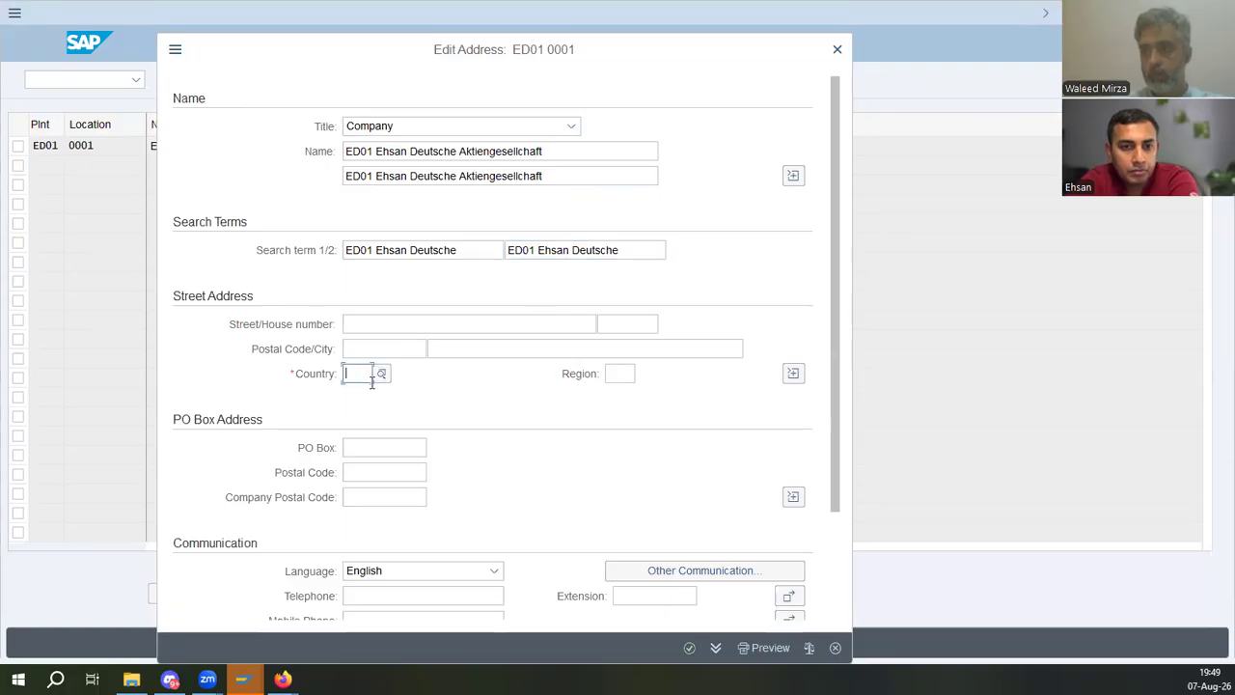
{"action": "type", "text": "de"}
{"action": "key", "text": "Tab"}
{"action": "left_click", "coordinate": [417, 451]}
{"action": "left_click", "coordinate": [623, 376]}
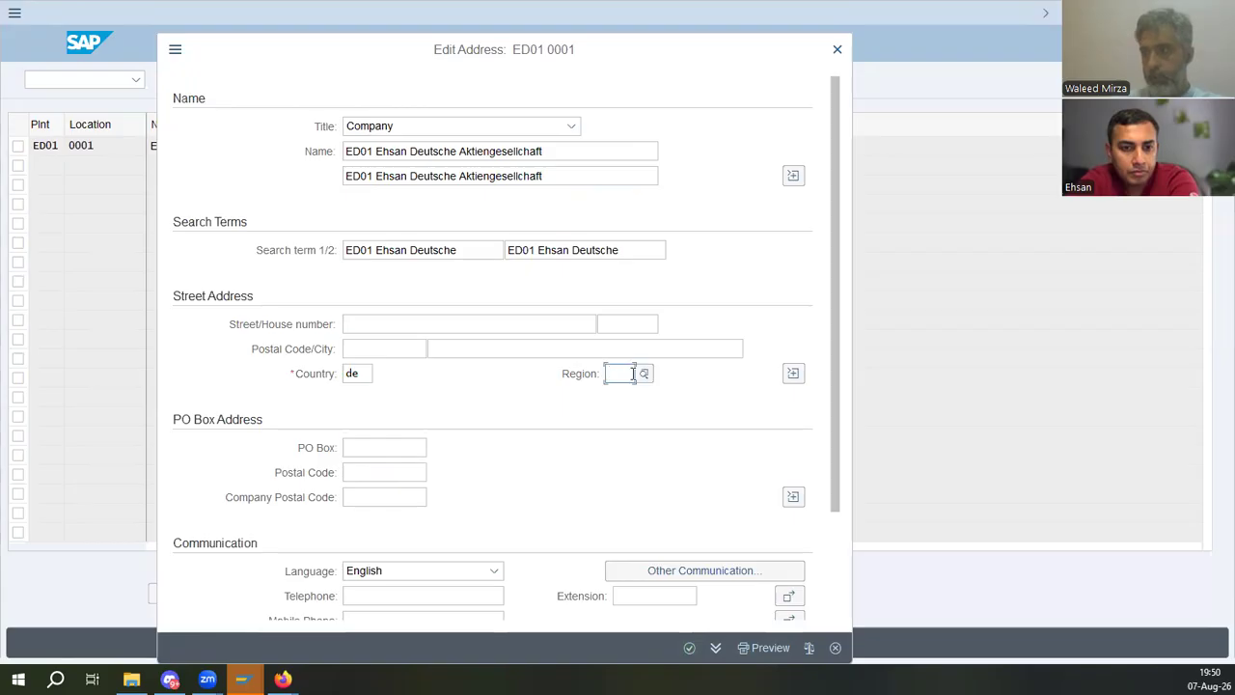
{"action": "left_click", "coordinate": [725, 208]}
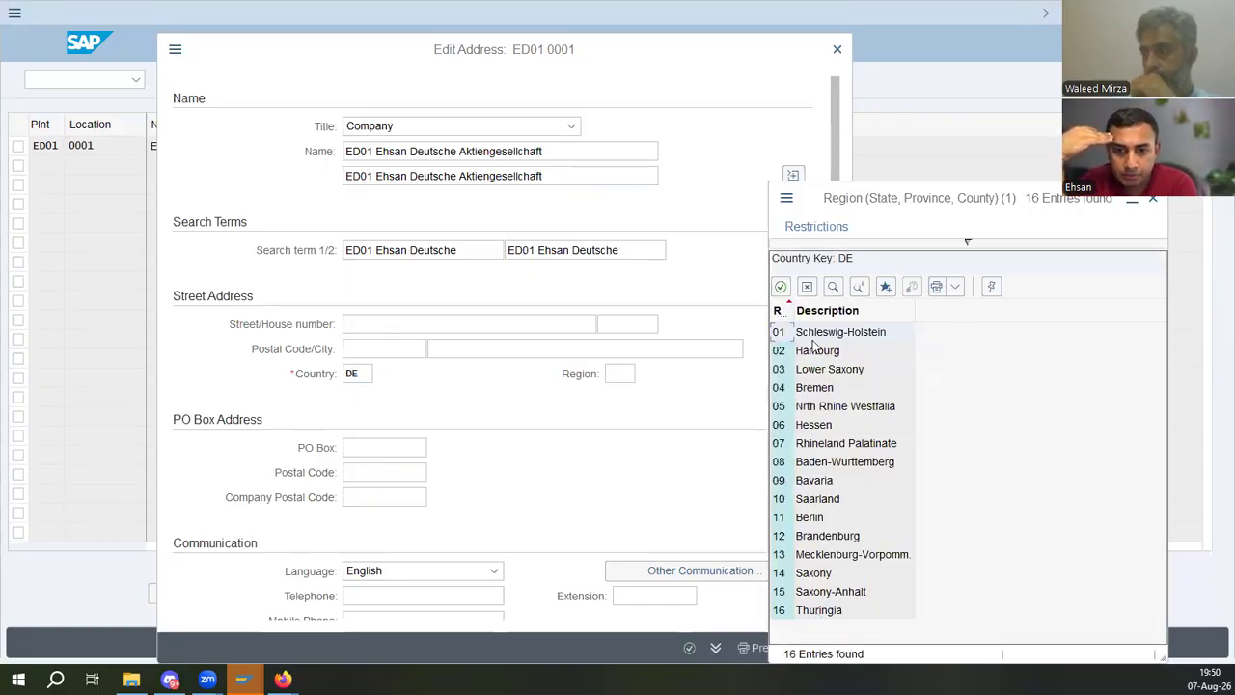
{"action": "left_click", "coordinate": [817, 428]}
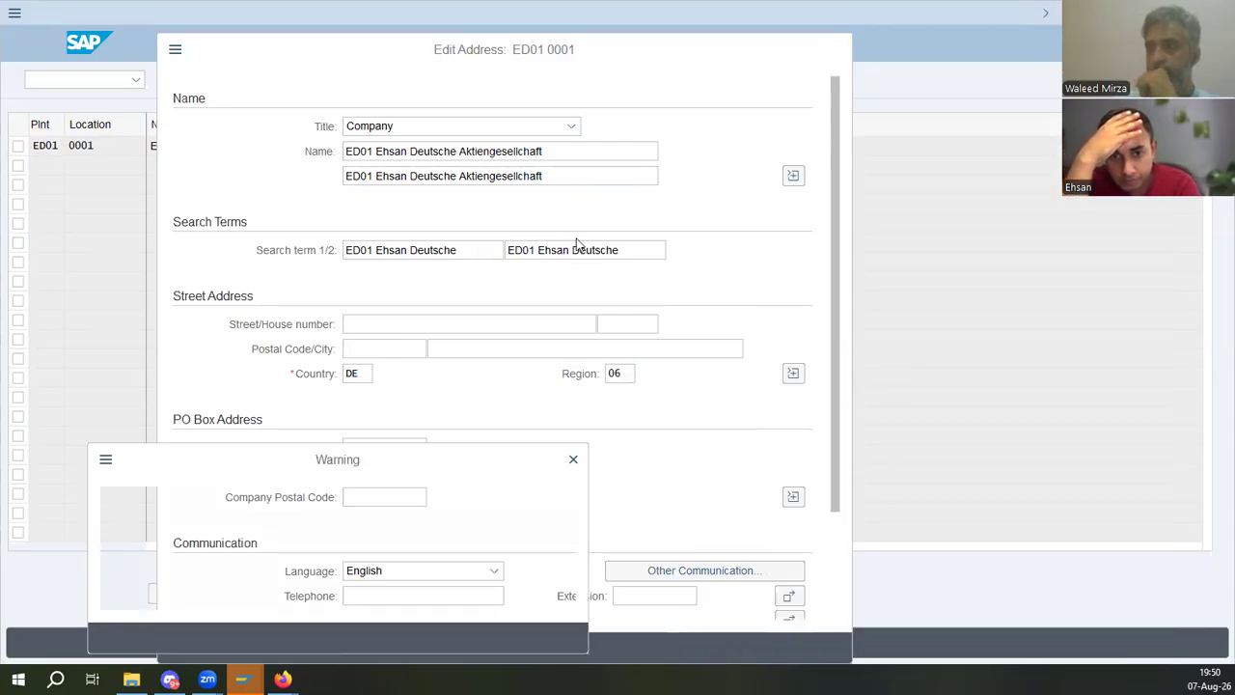
{"action": "left_click", "coordinate": [439, 637]}
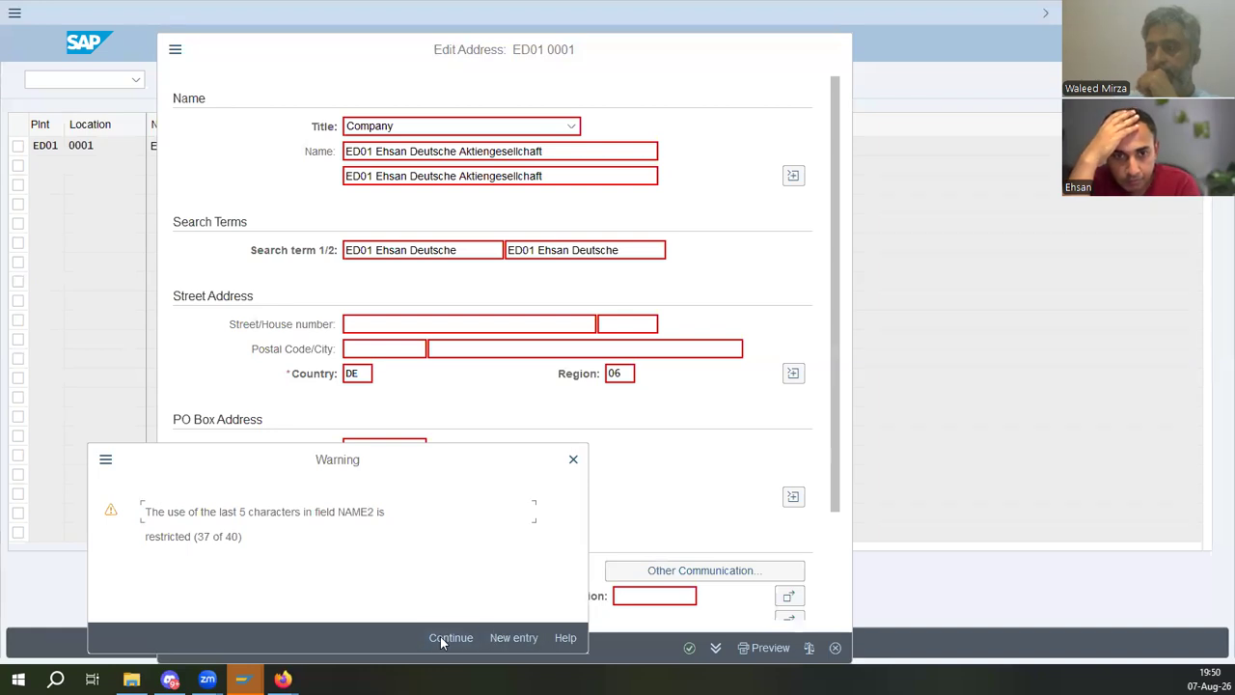
{"action": "left_click", "coordinate": [440, 636]}
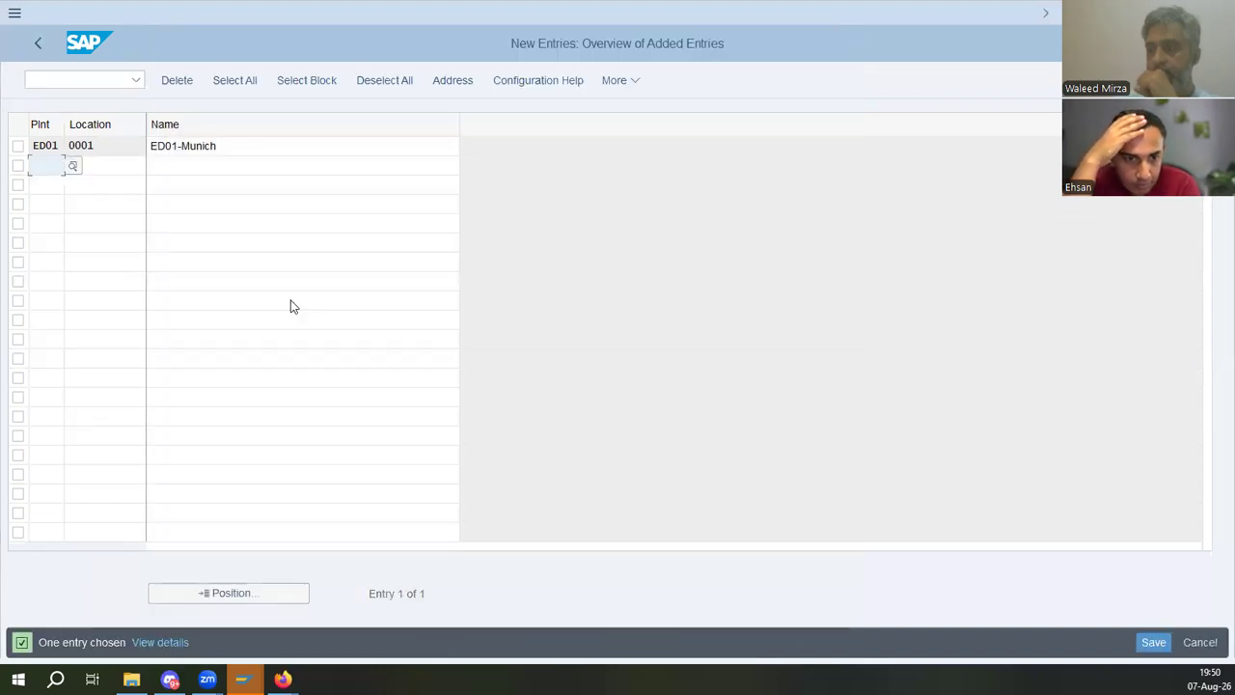
- Rename the location's name to ED01-Hessen and save it under the existing customizing request
{"action": "left_click_drag", "start_coordinate": [218, 146], "coordinate": [176, 146]}
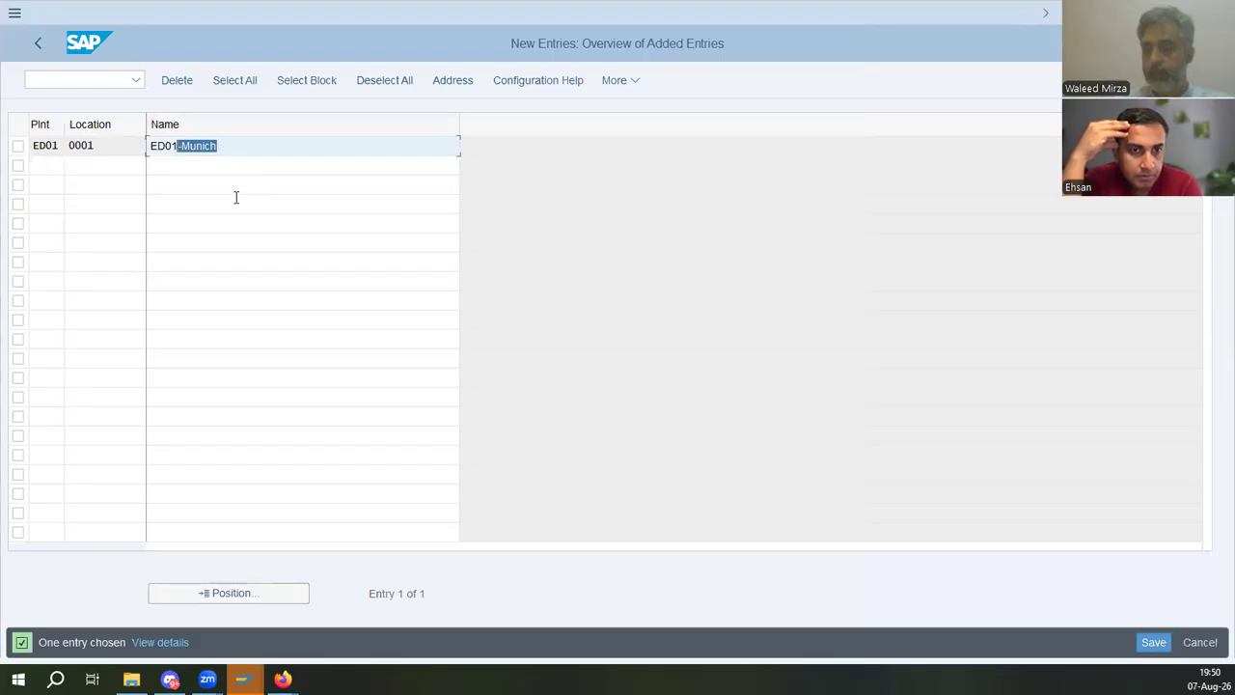
{"action": "key", "text": "Right"}
{"action": "key", "text": "ctrl+shift+Left"}
{"action": "type", "text": "Hessen"}
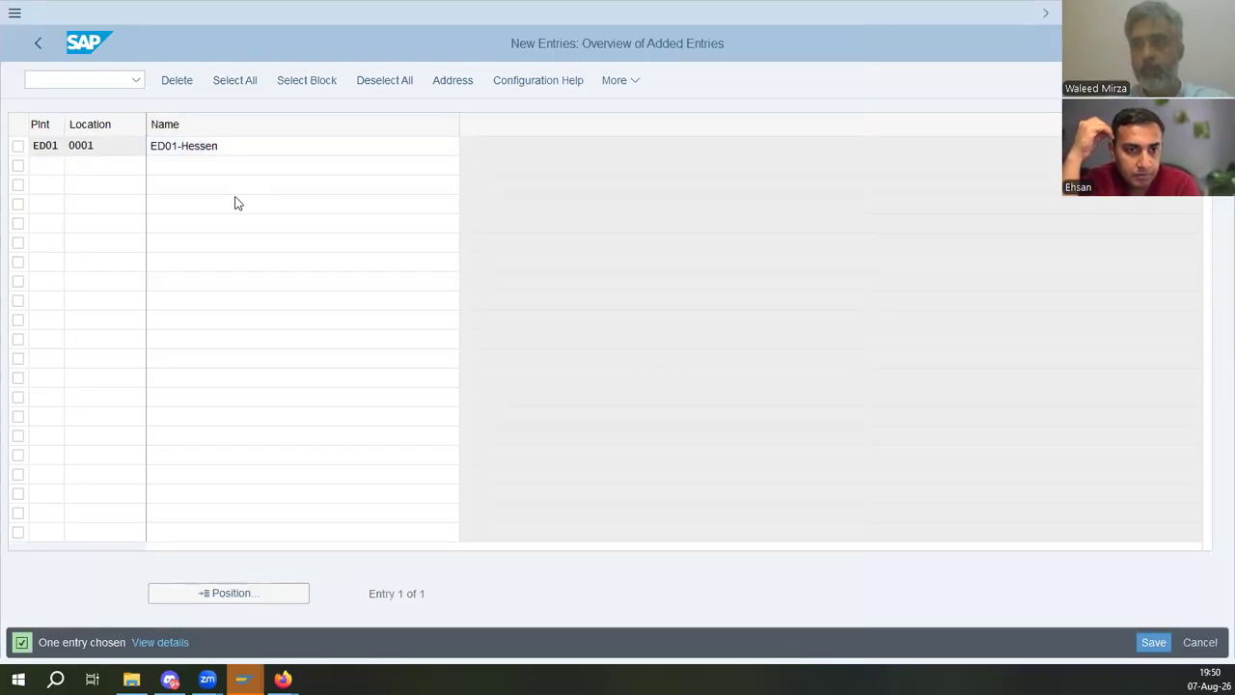
{"action": "key", "text": "Return"}
{"action": "left_click", "coordinate": [1153, 641]}
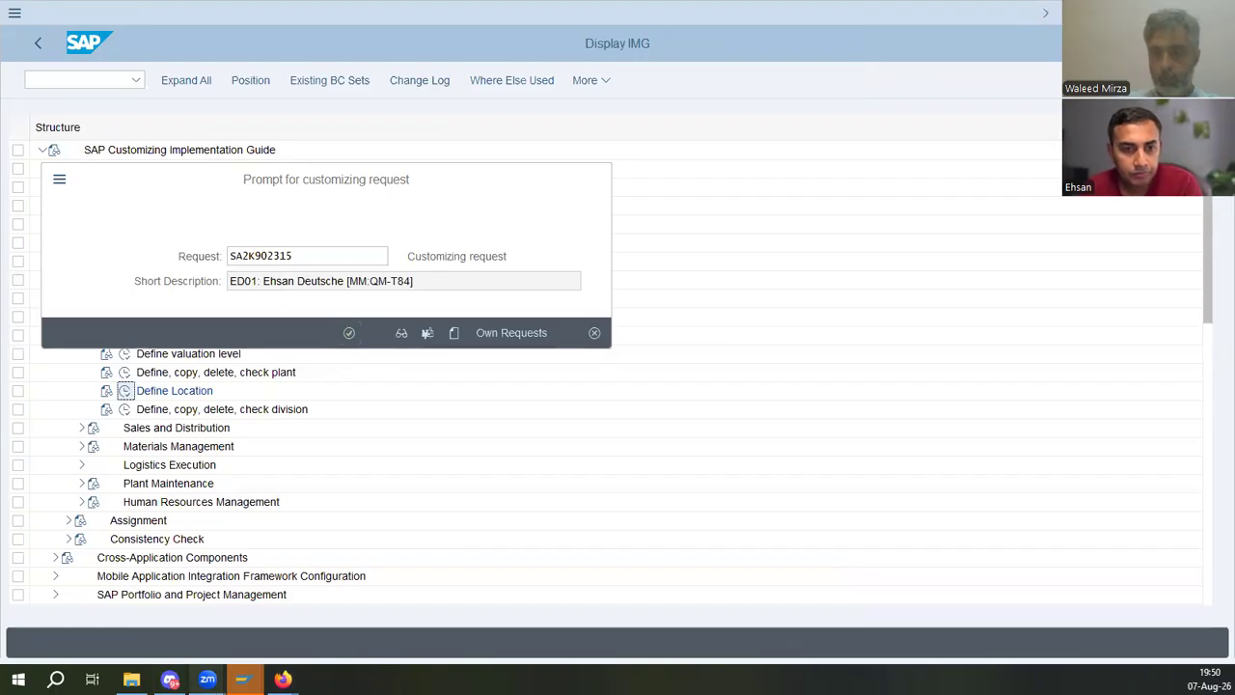
{"action": "key", "text": "Return"}
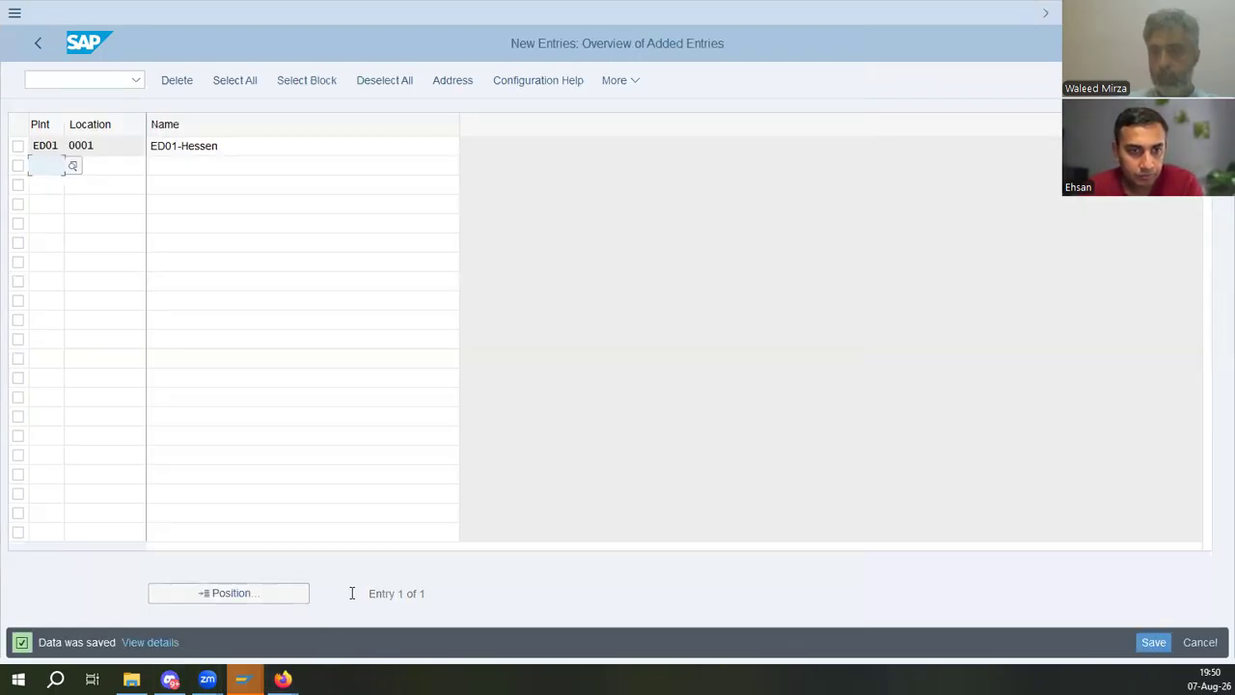
- Read the training manual's Define Location and Maintain Storage Location instructions and menu path
{"action": "key", "text": "alt+Tab"}
{"action": "scroll", "coordinate": [550, 454], "scroll_direction": "down", "scroll_amount": 10}
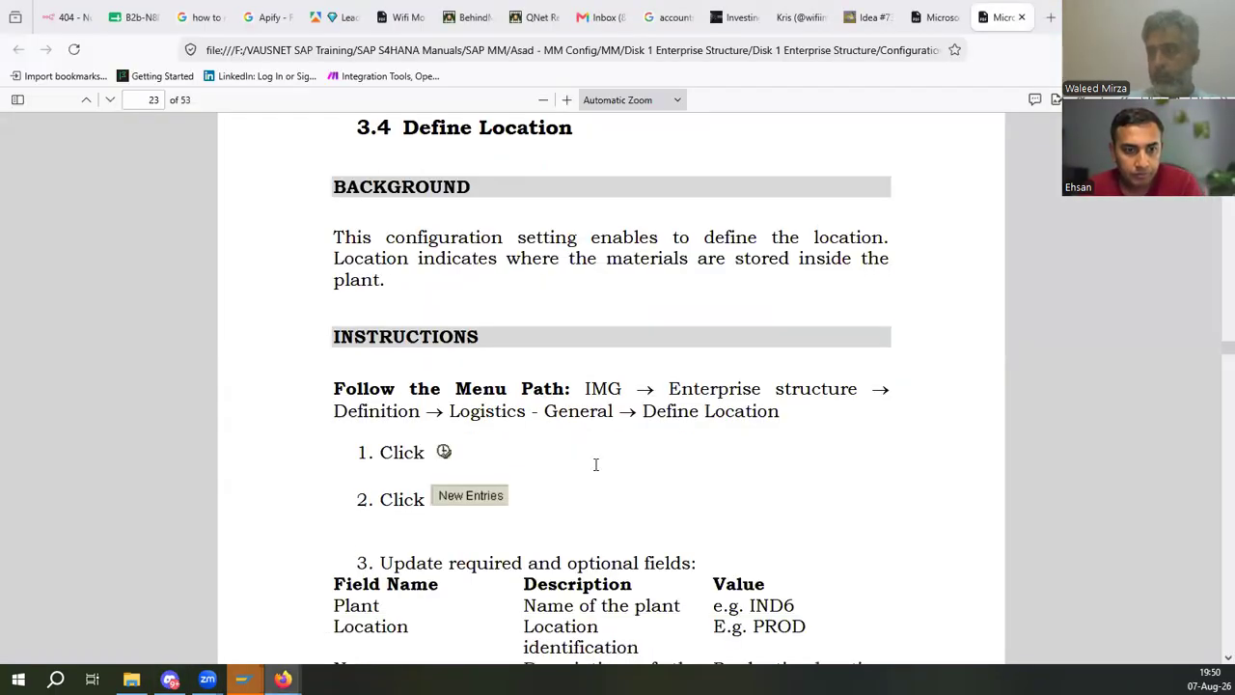
{"action": "scroll", "coordinate": [573, 426], "scroll_direction": "down", "scroll_amount": 15}
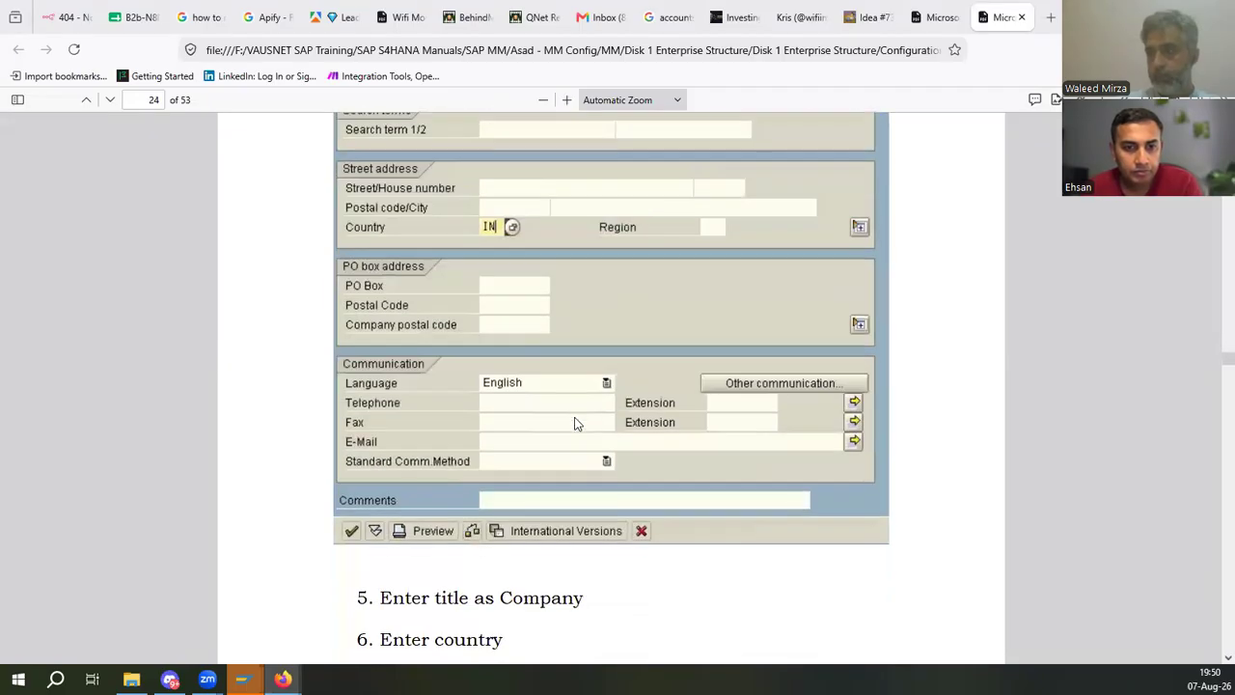
{"action": "scroll", "coordinate": [573, 420], "scroll_direction": "down", "scroll_amount": 1}
{"action": "scroll", "coordinate": [488, 360], "scroll_direction": "up", "scroll_amount": 4}
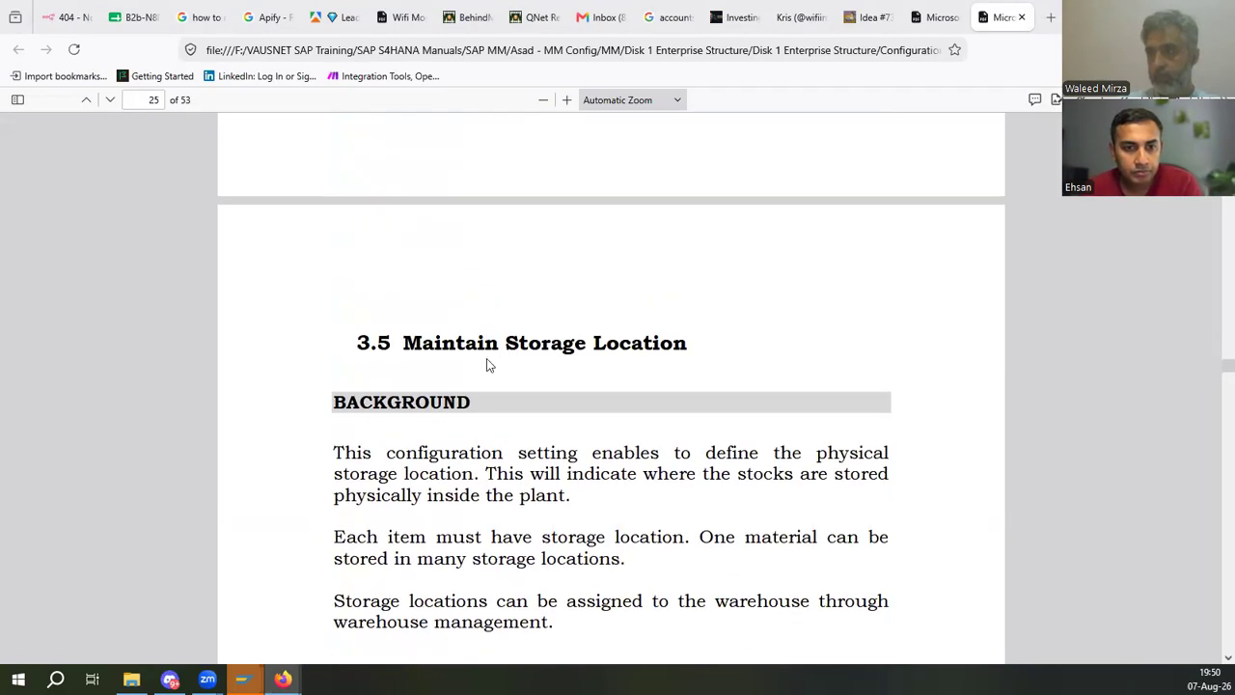
{"action": "scroll", "coordinate": [607, 380], "scroll_direction": "down", "scroll_amount": 4}
{"action": "key", "text": "alt+Tab"}
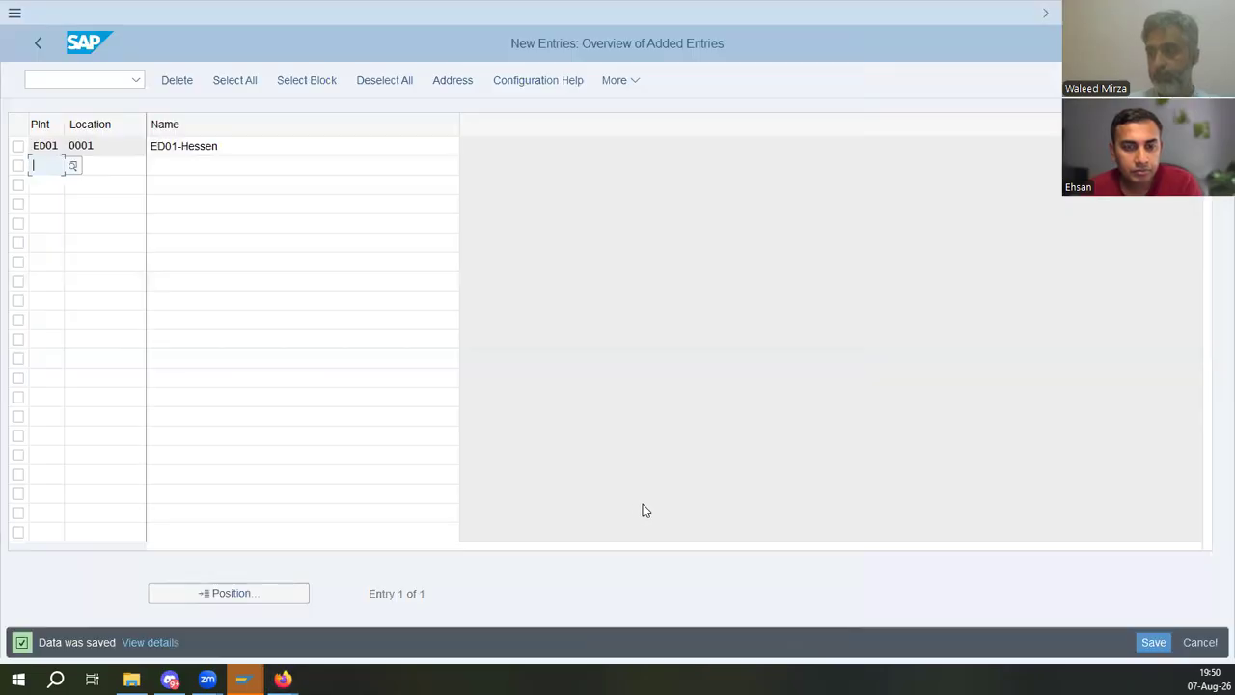
{"action": "key", "text": "alt+Tab"}
{"action": "left_click_drag", "start_coordinate": [504, 517], "coordinate": [803, 518]}
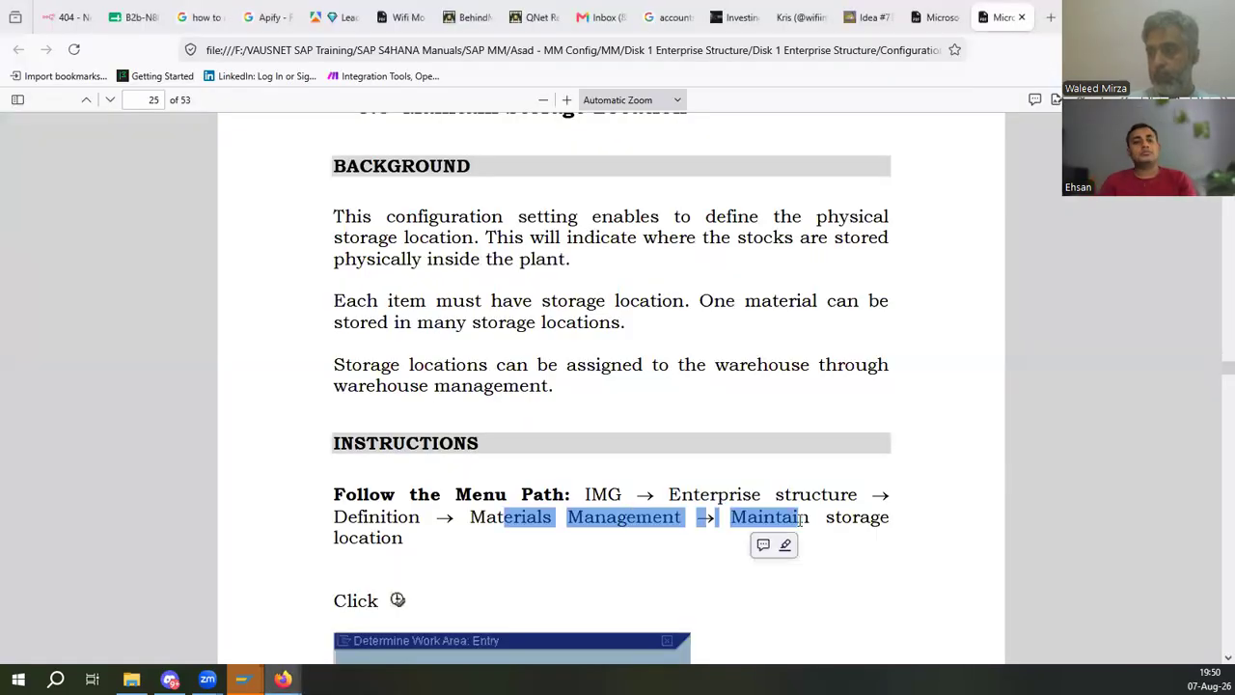
{"action": "left_click", "coordinate": [507, 511]}
- Open Maintain Storage Location under Materials Management definition for plant ED01
{"action": "key", "text": "alt+Tab"}
{"action": "left_click", "coordinate": [39, 45]}
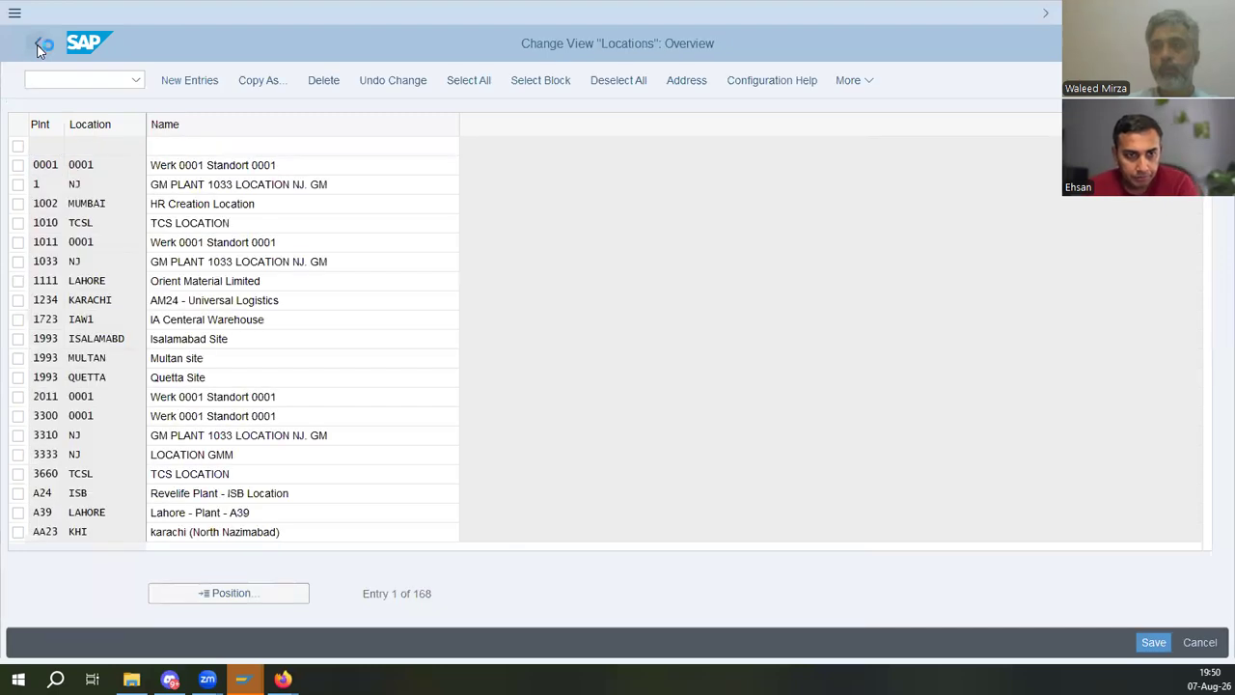
{"action": "left_click", "coordinate": [39, 44]}
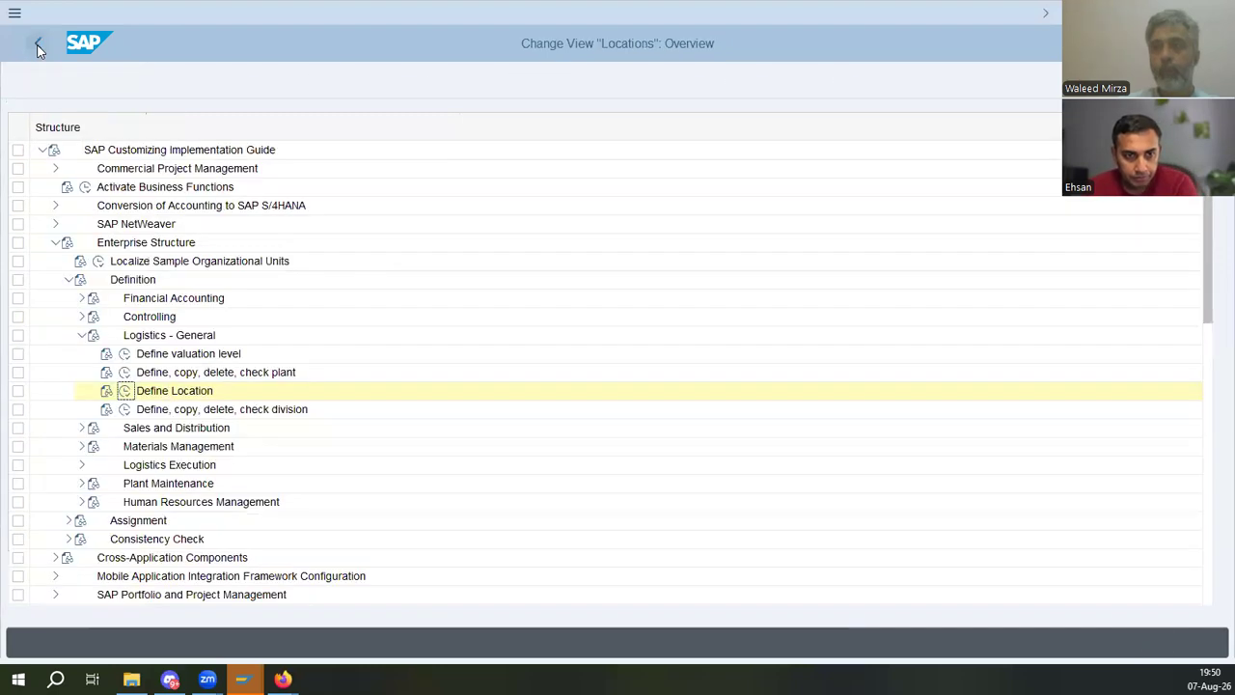
{"action": "left_click", "coordinate": [82, 336]}
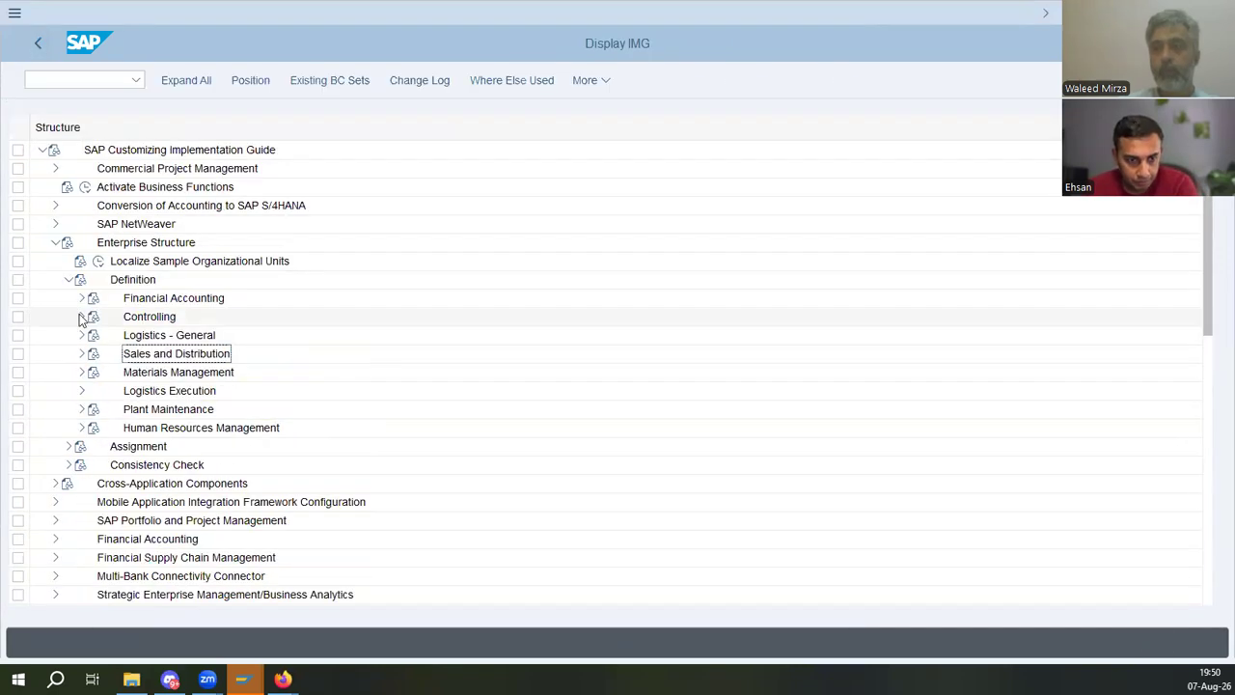
{"action": "left_click", "coordinate": [82, 373]}
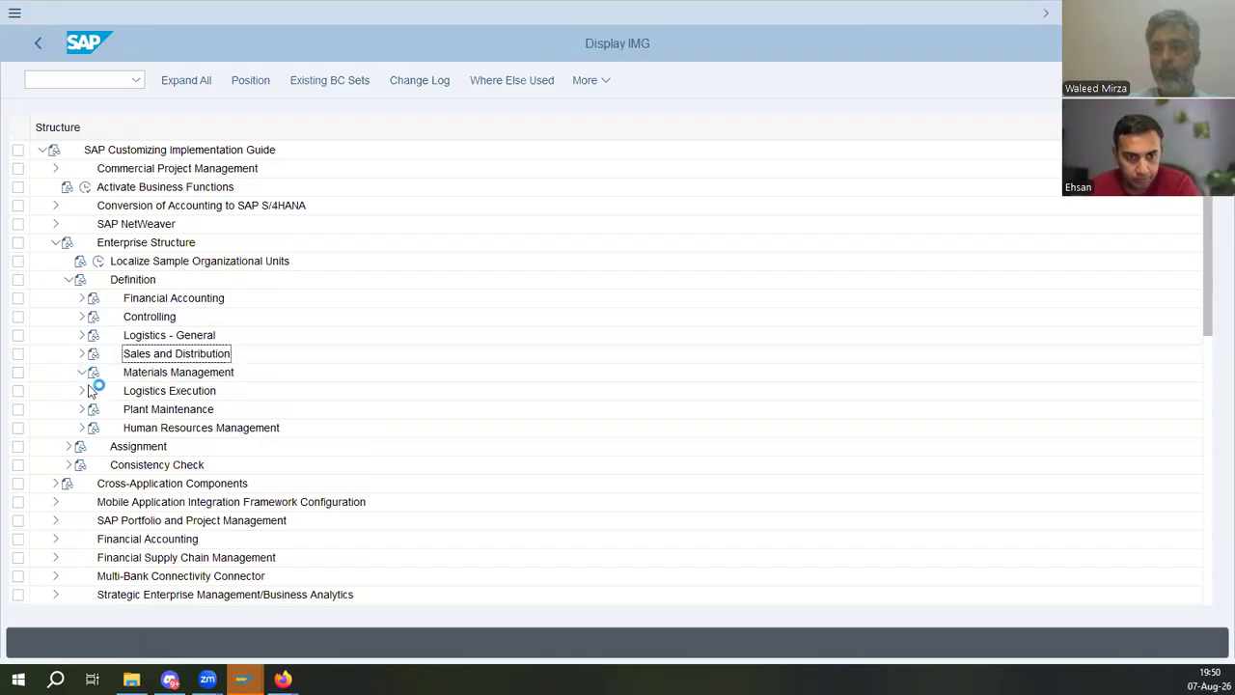
{"action": "left_click", "coordinate": [125, 409]}
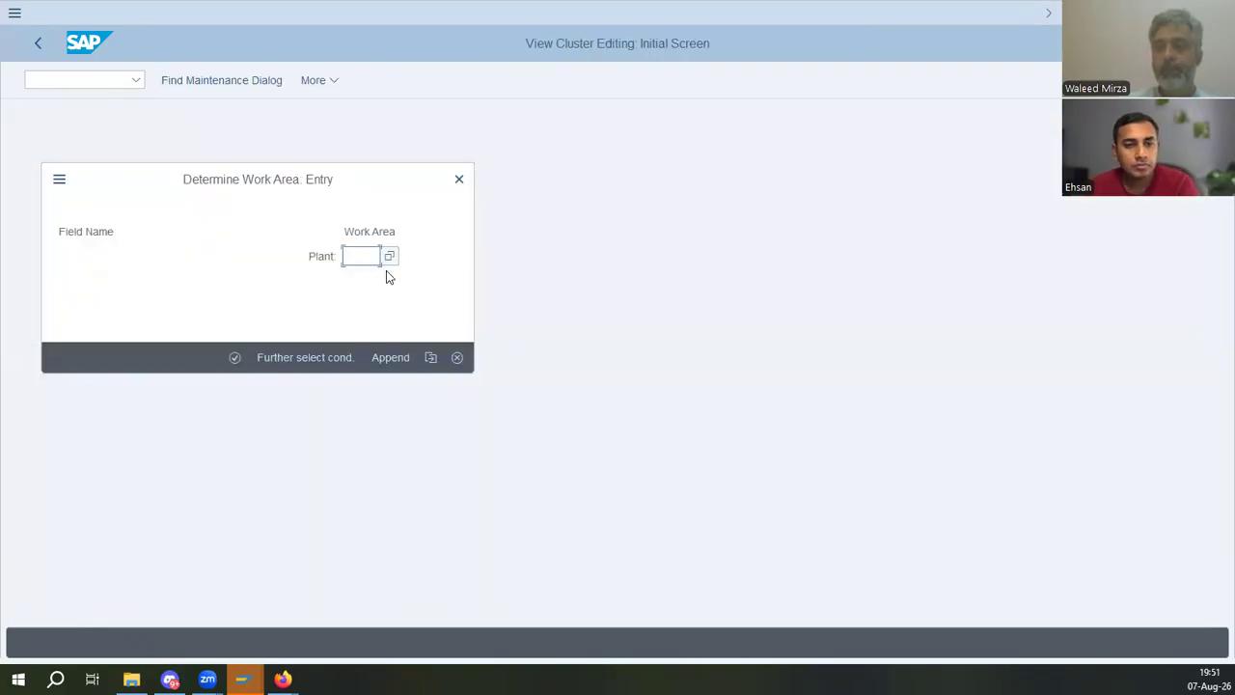
{"action": "type", "text": "ed01"}
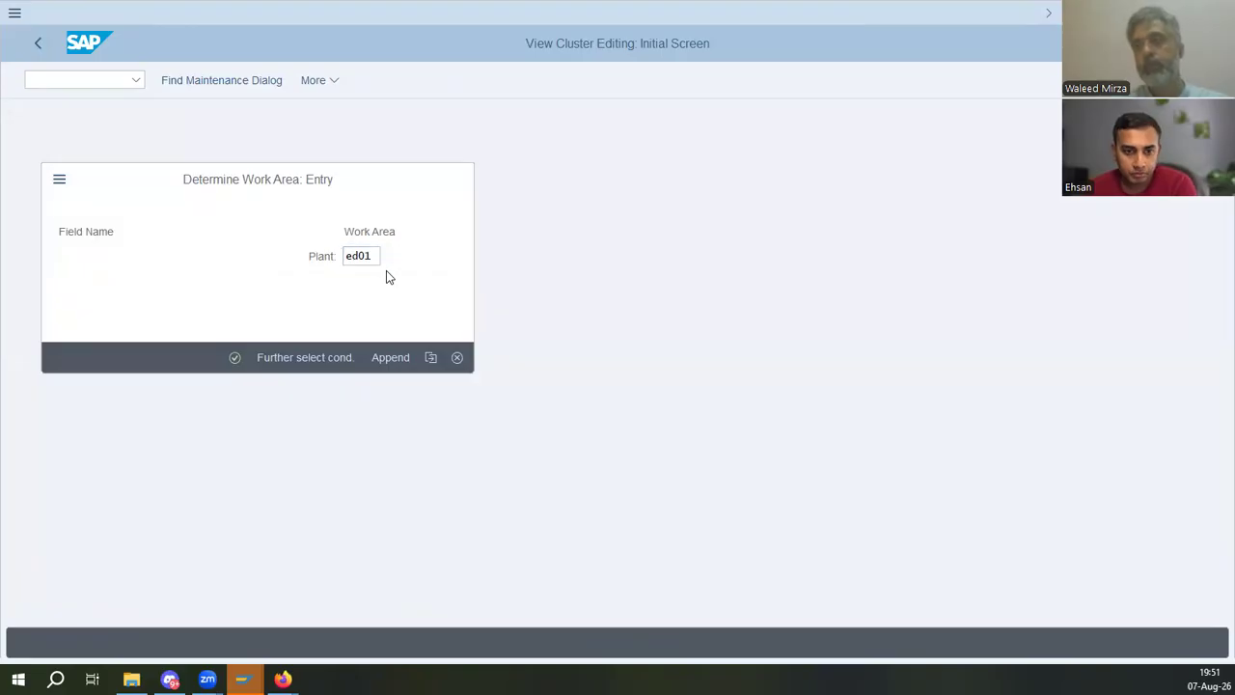
{"action": "key", "text": "Return"}
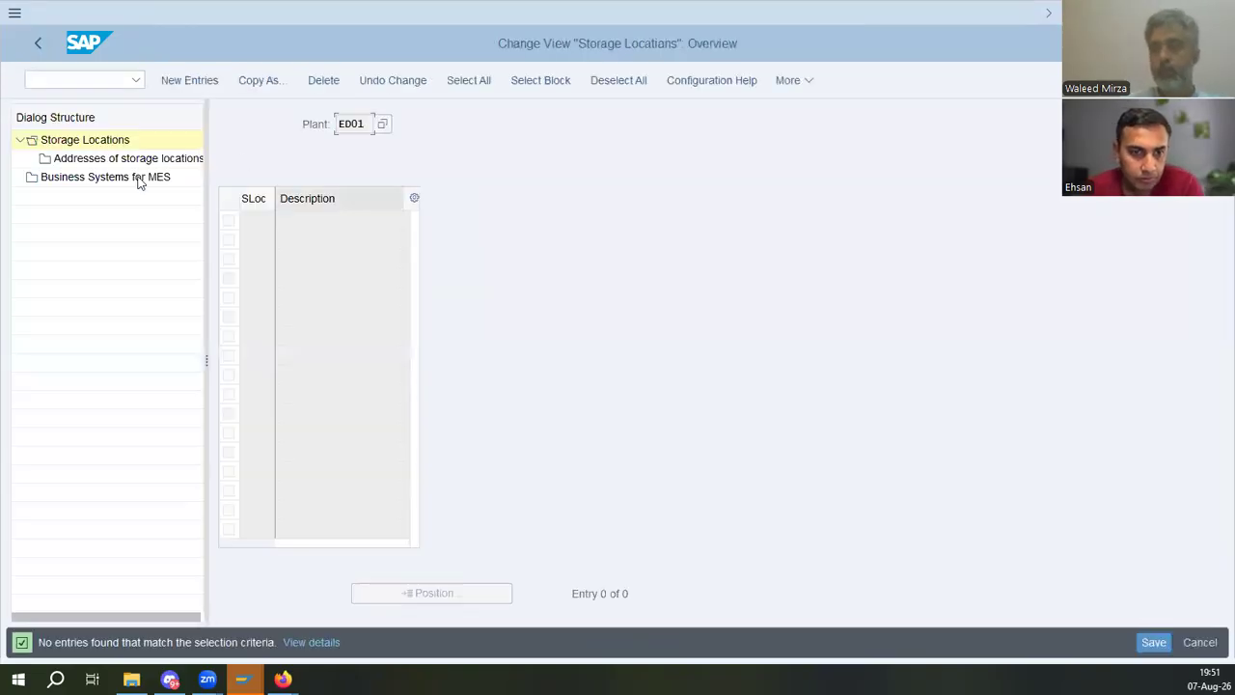
- Add a new storage location 3000 with the description Raw Mat.[RM01]
{"action": "left_click", "coordinate": [198, 82]}
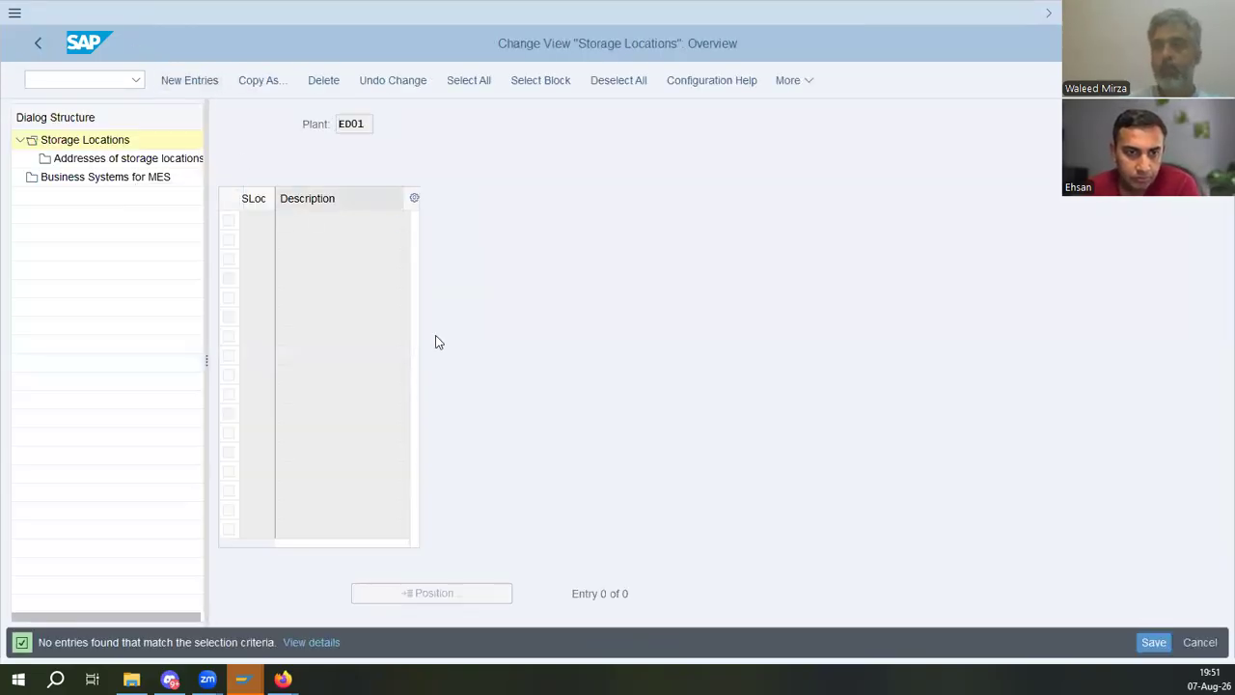
{"action": "type", "text": "3000"}
{"action": "key", "text": "Tab"}
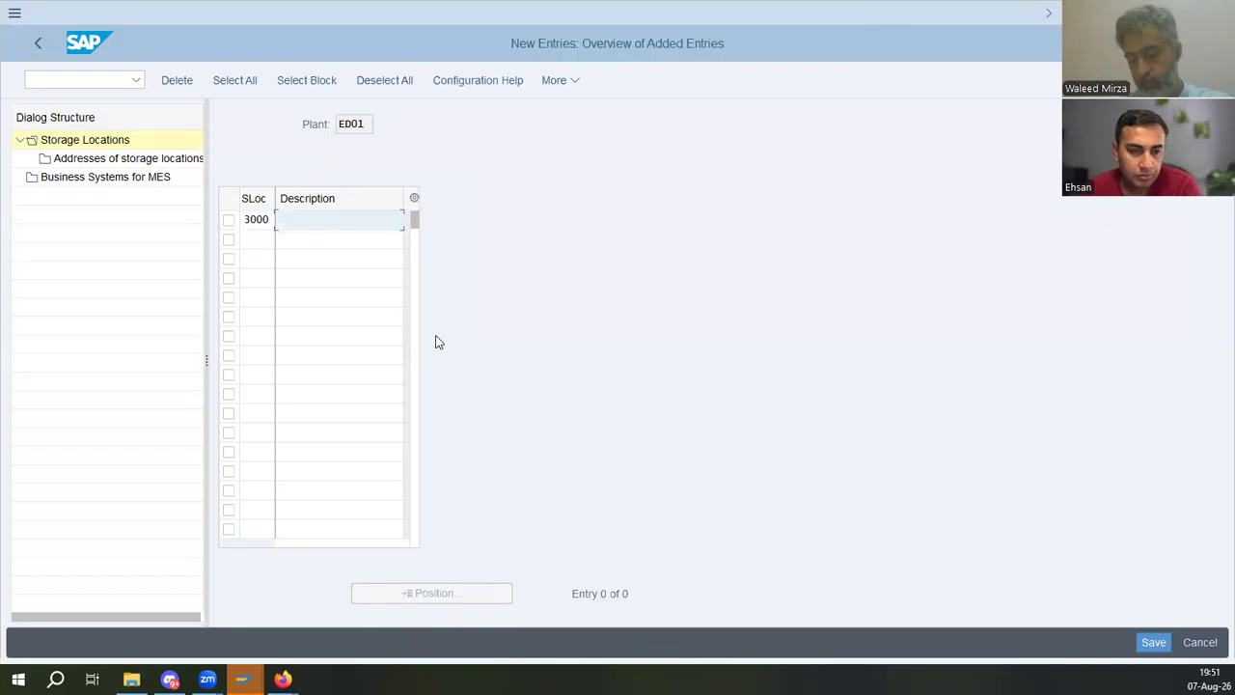
{"action": "type", "text": "Raw"}
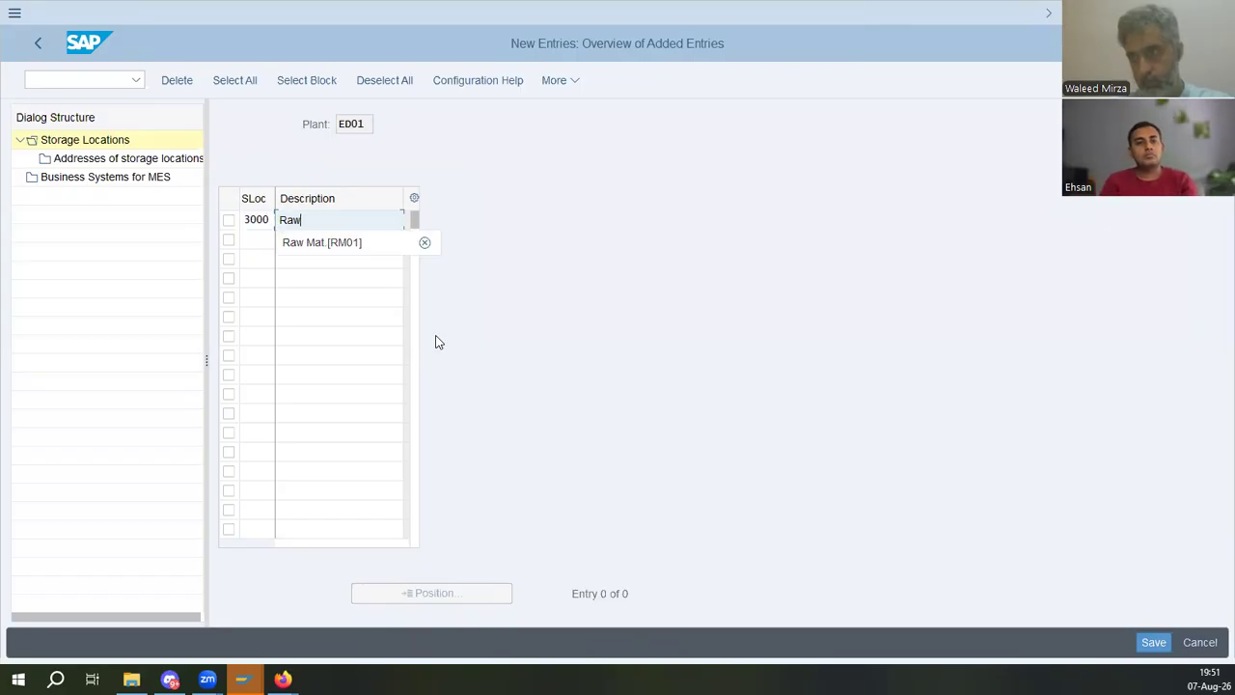
{"action": "key", "text": "Down"}
{"action": "key", "text": "Return"}
{"action": "key", "text": "Tab"}
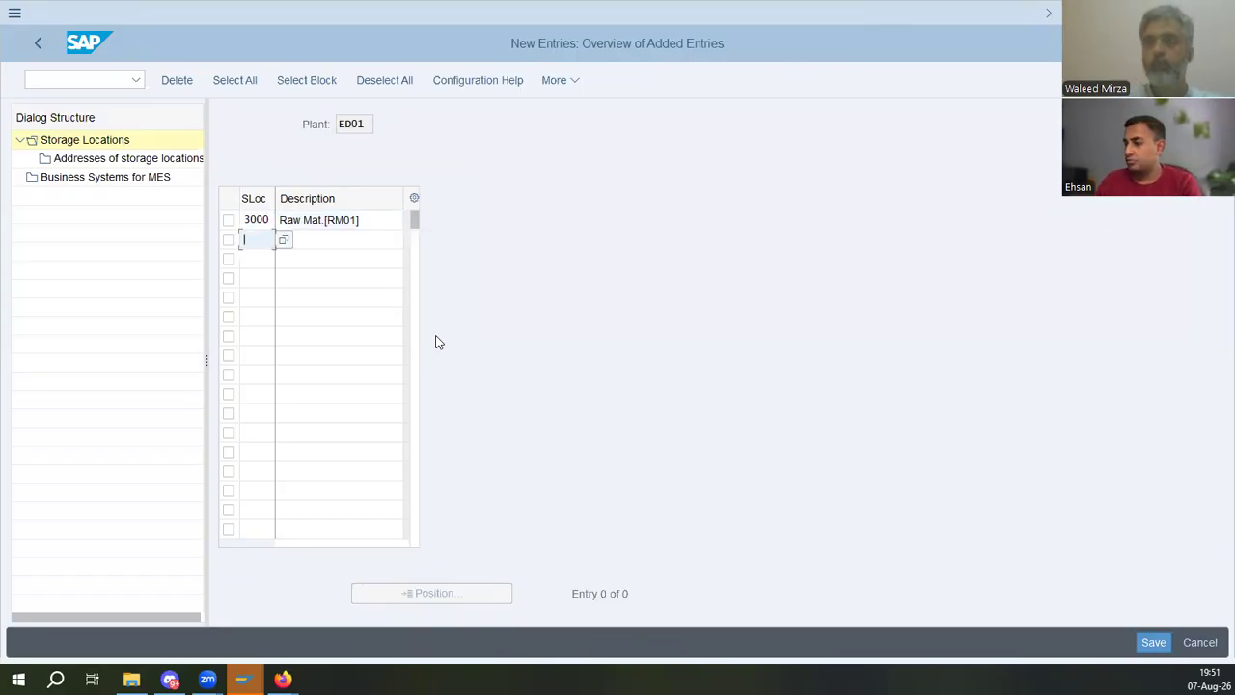
- Add storage location 2020 with the description SFG [RM01]
{"action": "key", "text": "Down"}
{"action": "key", "text": "Down"}
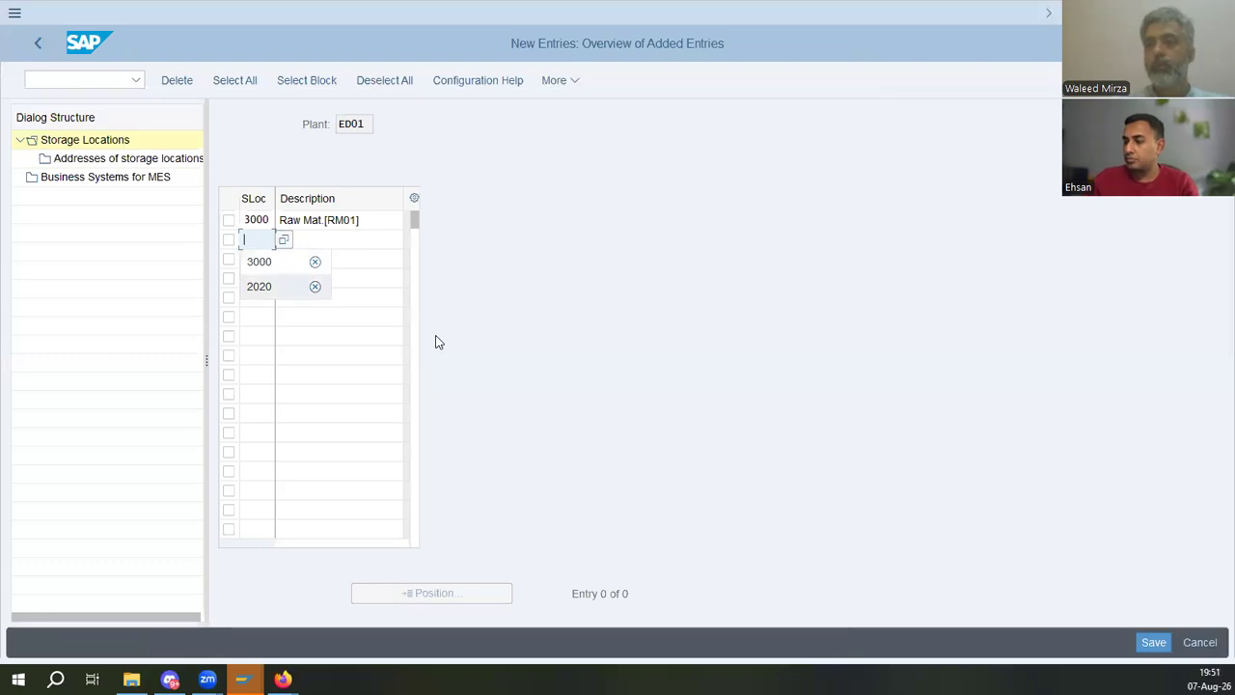
{"action": "key", "text": "Return"}
{"action": "key", "text": "Down"}
{"action": "key", "text": "Down"}
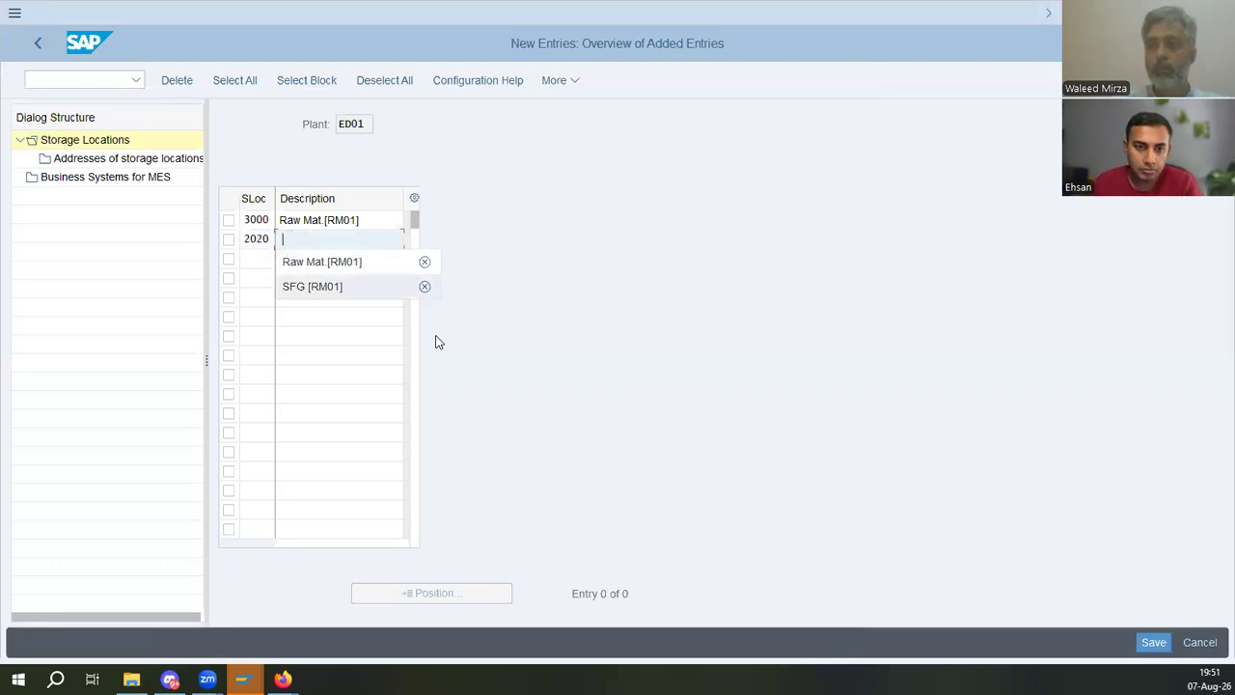
{"action": "key", "text": "Return"}
{"action": "key", "text": "Tab"}
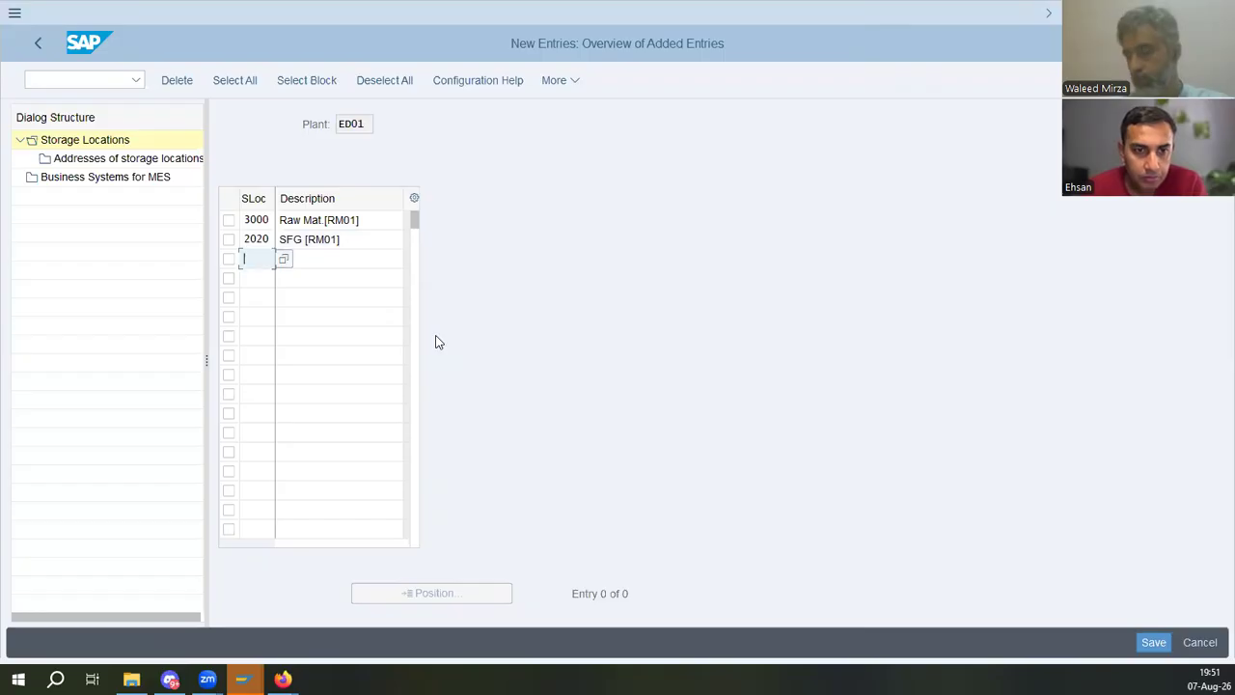
- Add storage location 4000 with the description FG [Fin.Goods]
{"action": "type", "text": "100"}
{"action": "key", "text": "BackSpace"}
{"action": "key", "text": "BackSpace"}
{"action": "key", "text": "BackSpace"}
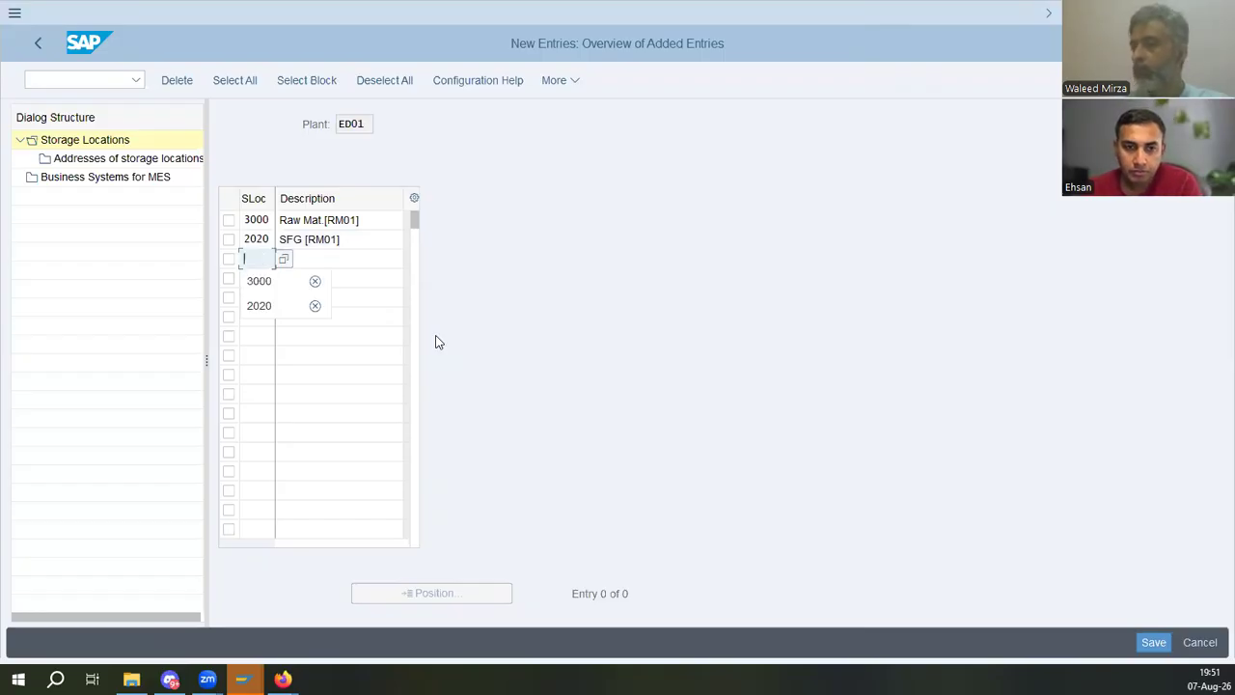
{"action": "type", "text": "4000"}
{"action": "key", "text": "BackSpace"}
{"action": "key", "text": "BackSpace"}
{"action": "key", "text": "BackSpace"}
{"action": "key", "text": "BackSpace"}
{"action": "type", "text": "4000"}
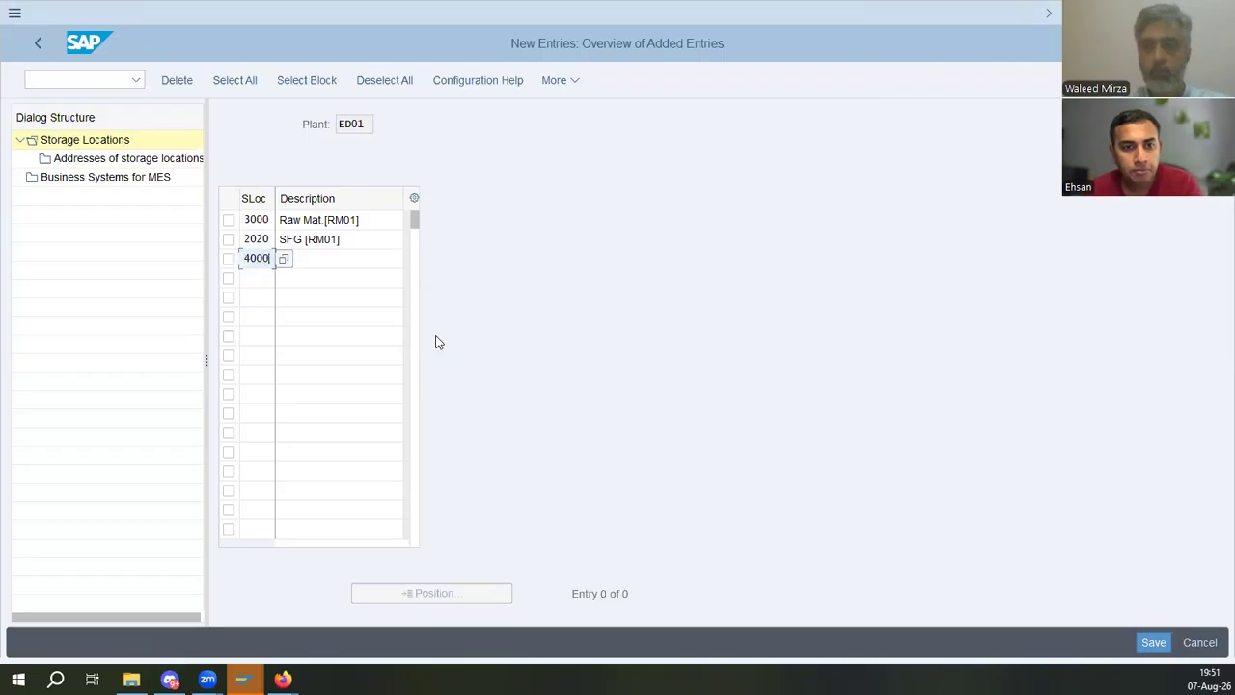
{"action": "key", "text": "Tab"}
{"action": "type", "text": "f"}
{"action": "key", "text": "BackSpace"}
{"action": "type", "text": "FG [Fin.Goods"}
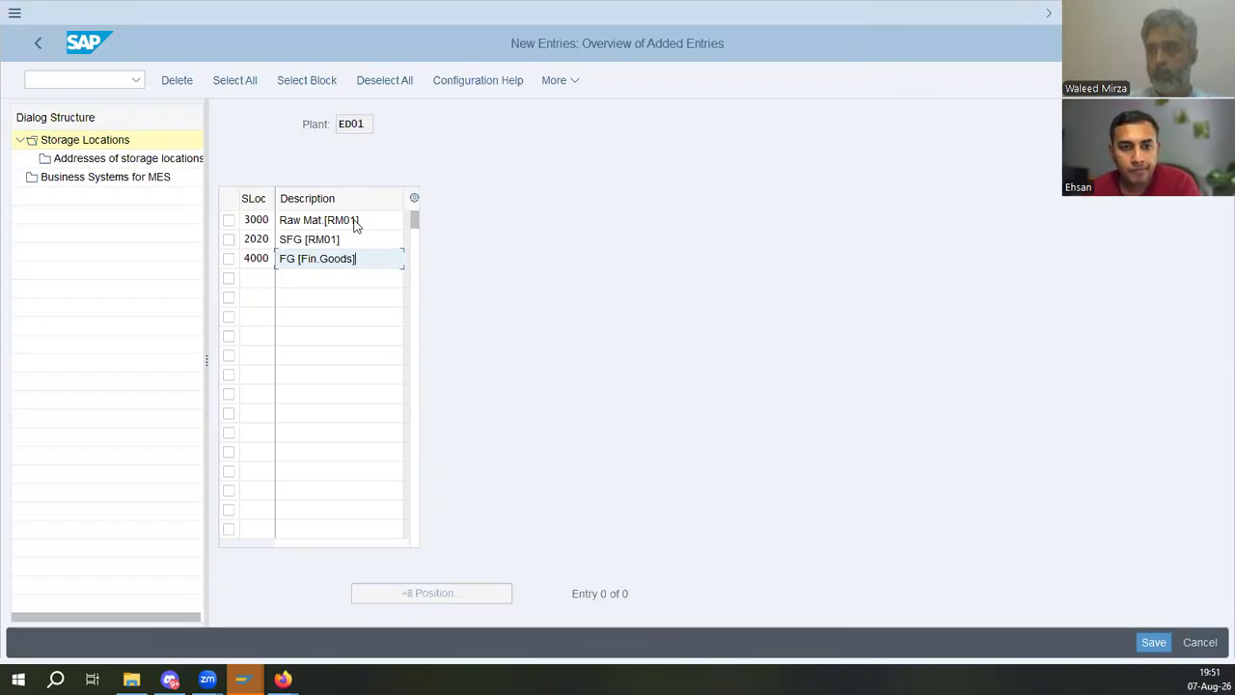
- Change the bracketed suffix of all three storage location descriptions to [ED01] and save under the customizing request
{"action": "left_click_drag", "start_coordinate": [356, 221], "coordinate": [342, 221]}
{"action": "type", "text": "ED01]"}
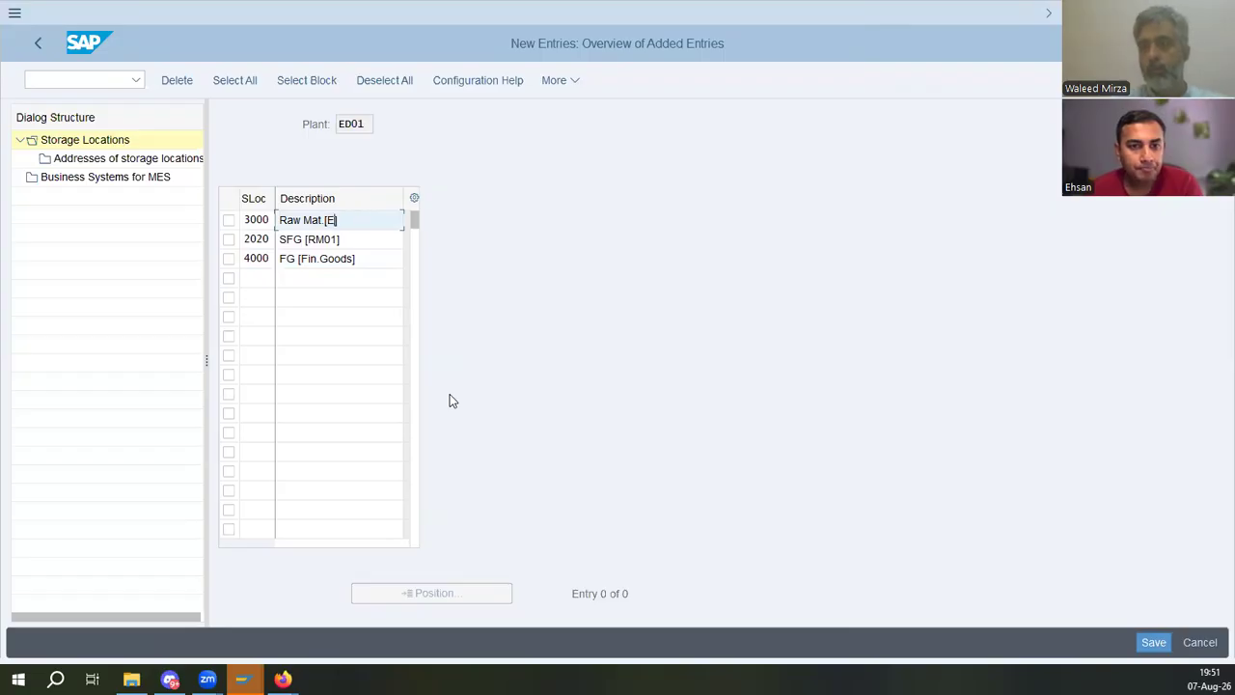
{"action": "key", "text": "Down"}
{"action": "key", "text": "Down"}
{"action": "key", "text": "Up"}
{"action": "key", "text": "shift+Left"}
{"action": "key", "text": "shift+Left"}
{"action": "key", "text": "shift+Left"}
{"action": "key", "text": "shift+Left"}
{"action": "type", "text": "ED01"}
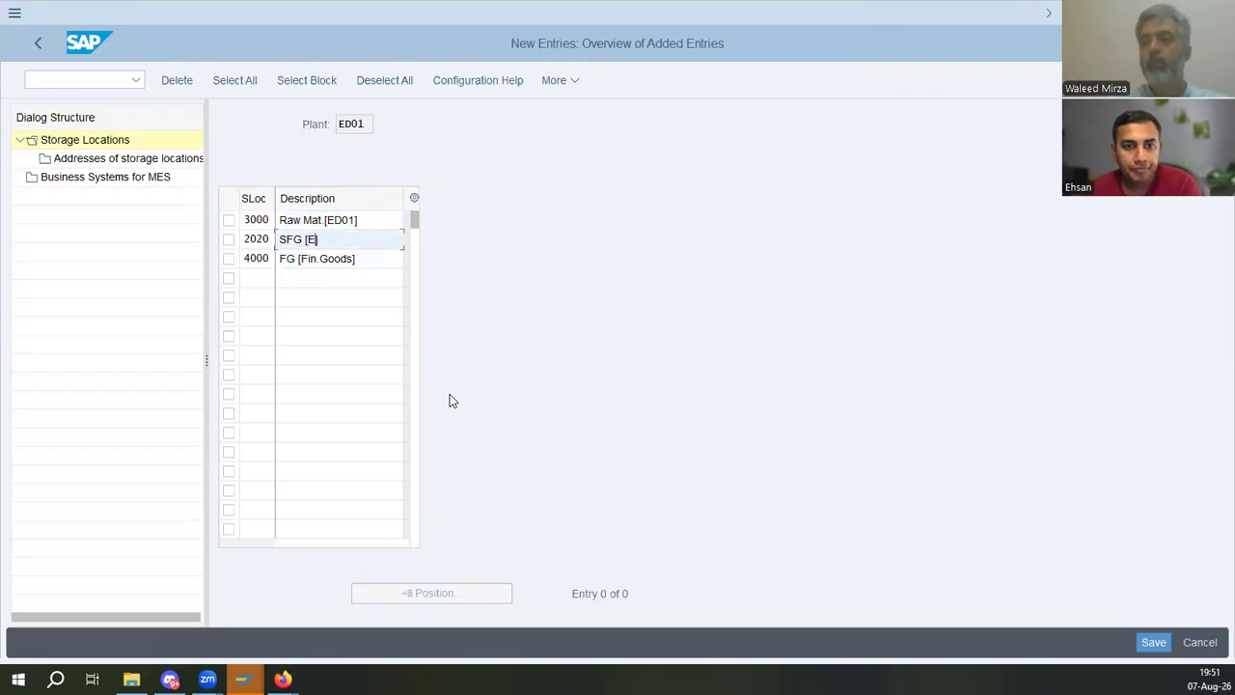
{"action": "key", "text": "Down"}
{"action": "key", "text": "End"}
{"action": "key", "text": "shift+Left"}
{"action": "key", "text": "shift+Left"}
{"action": "key", "text": "shift+Left"}
{"action": "key", "text": "shift+Left"}
{"action": "key", "text": "shift+Left"}
{"action": "key", "text": "shift+Left"}
{"action": "key", "text": "shift+Left"}
{"action": "key", "text": "shift+Left"}
{"action": "key", "text": "shift+Left"}
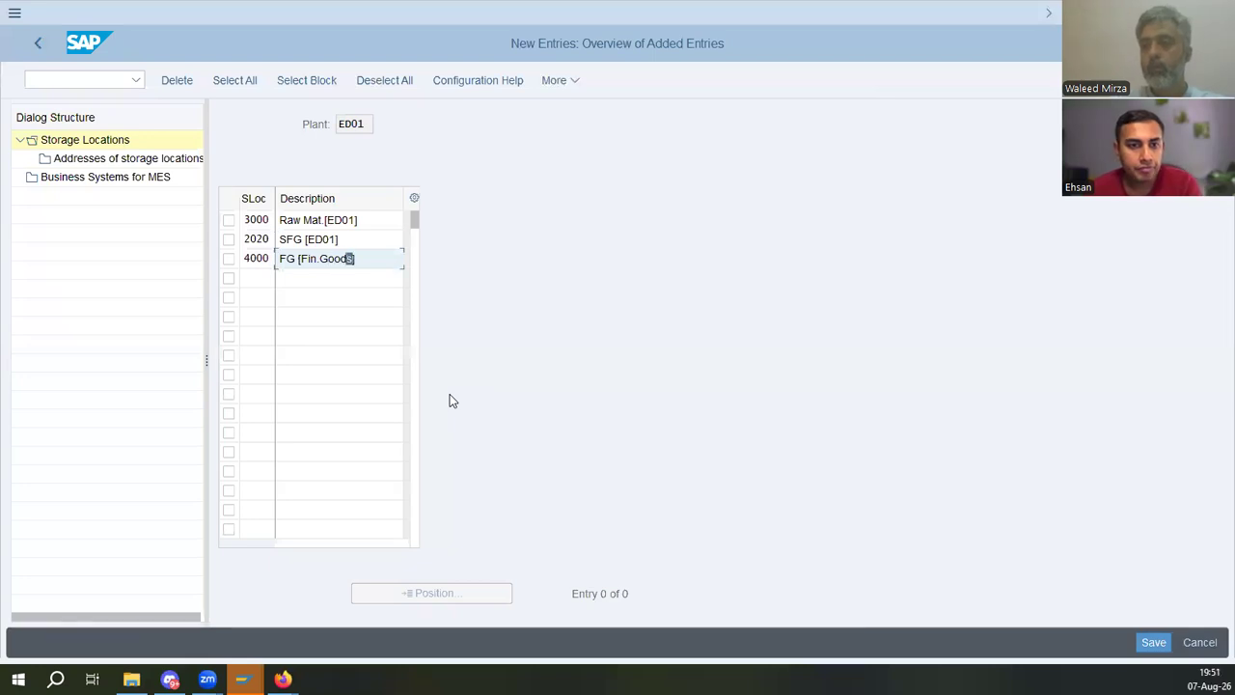
{"action": "key", "text": "shift+Left"}
{"action": "type", "text": "ED01]"}
{"action": "key", "text": "Return"}
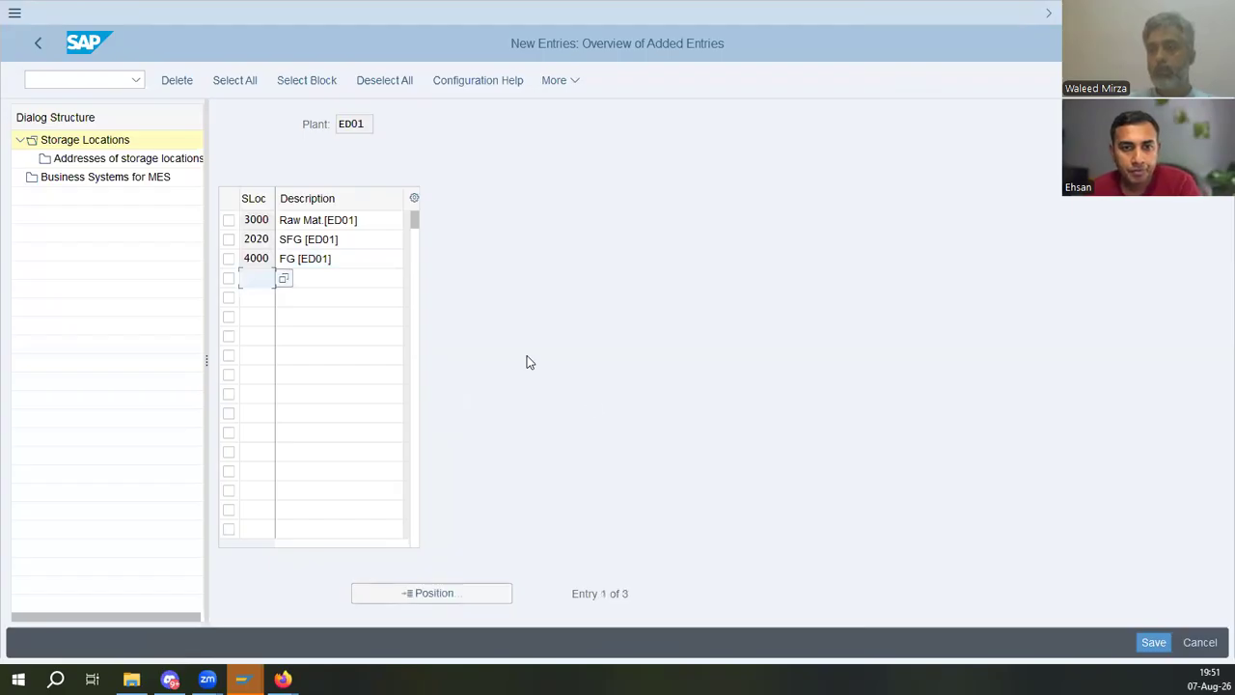
{"action": "left_click", "coordinate": [1154, 643]}
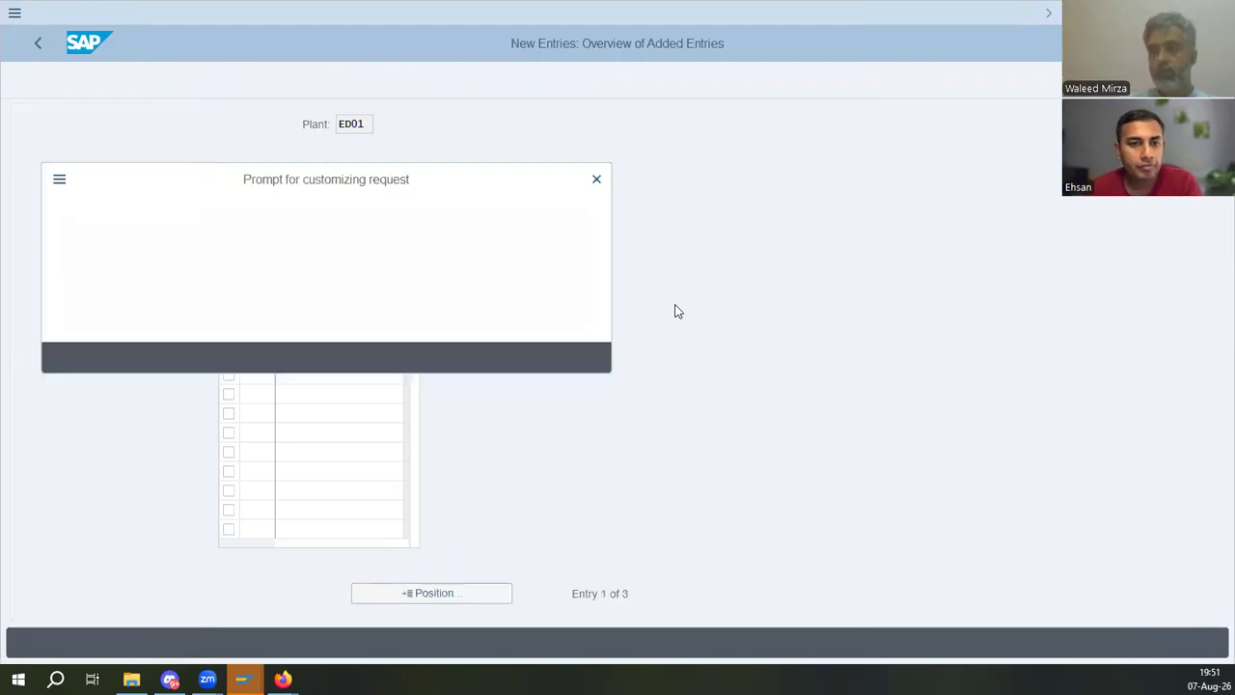
{"action": "left_click", "coordinate": [348, 357]}
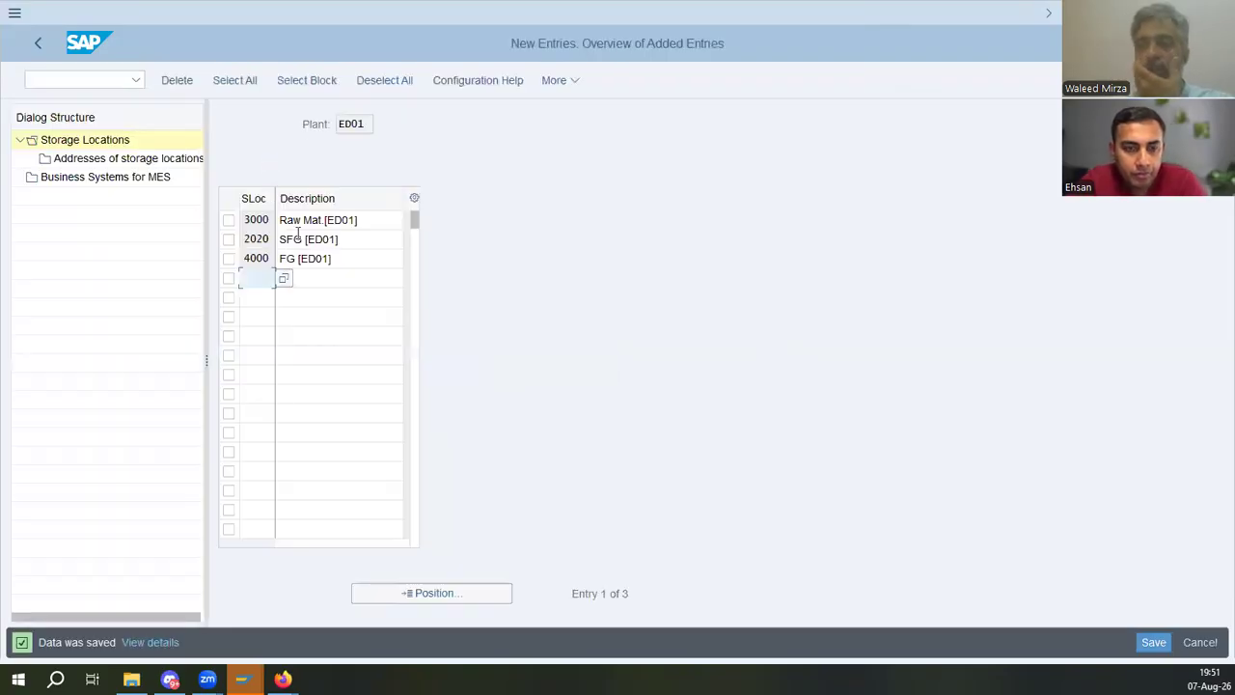
- Review the saved storage location entries for plant ED01 and return to the overview
{"action": "left_click", "coordinate": [349, 220]}
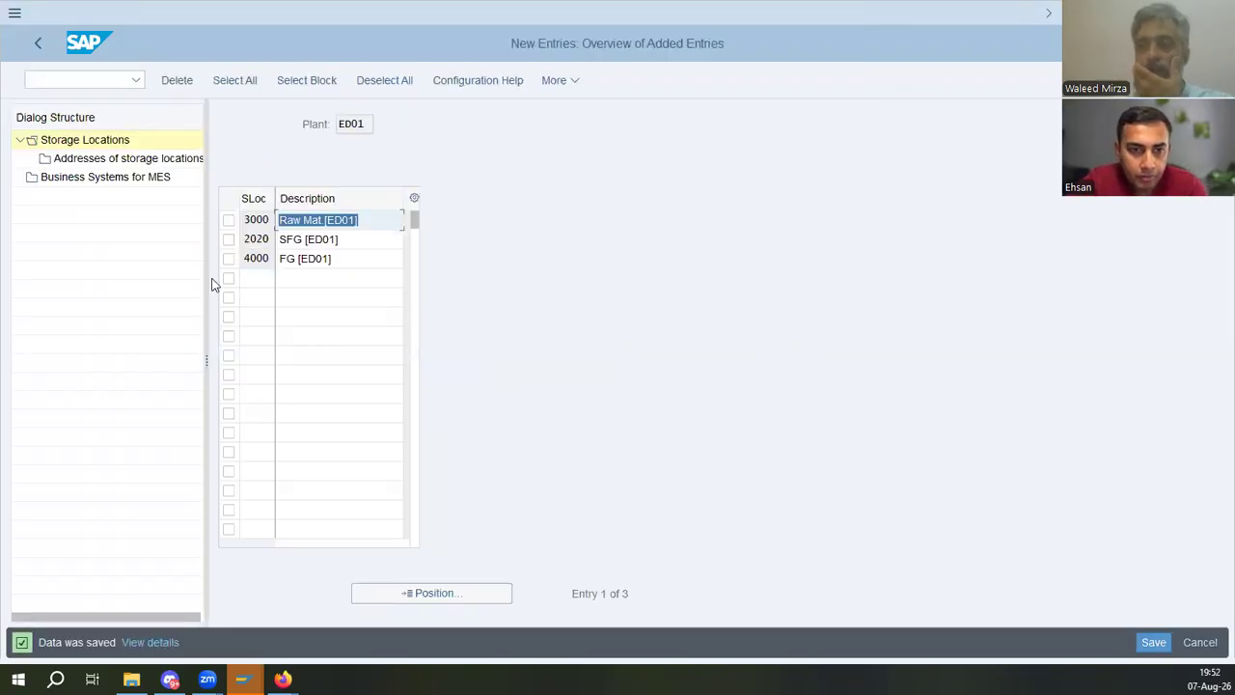
{"action": "left_click", "coordinate": [255, 216]}
{"action": "left_click", "coordinate": [361, 220]}
{"action": "left_click_drag", "start_coordinate": [323, 220], "coordinate": [233, 218]}
{"action": "left_click", "coordinate": [352, 241]}
{"action": "left_click_drag", "start_coordinate": [352, 243], "coordinate": [273, 247]}
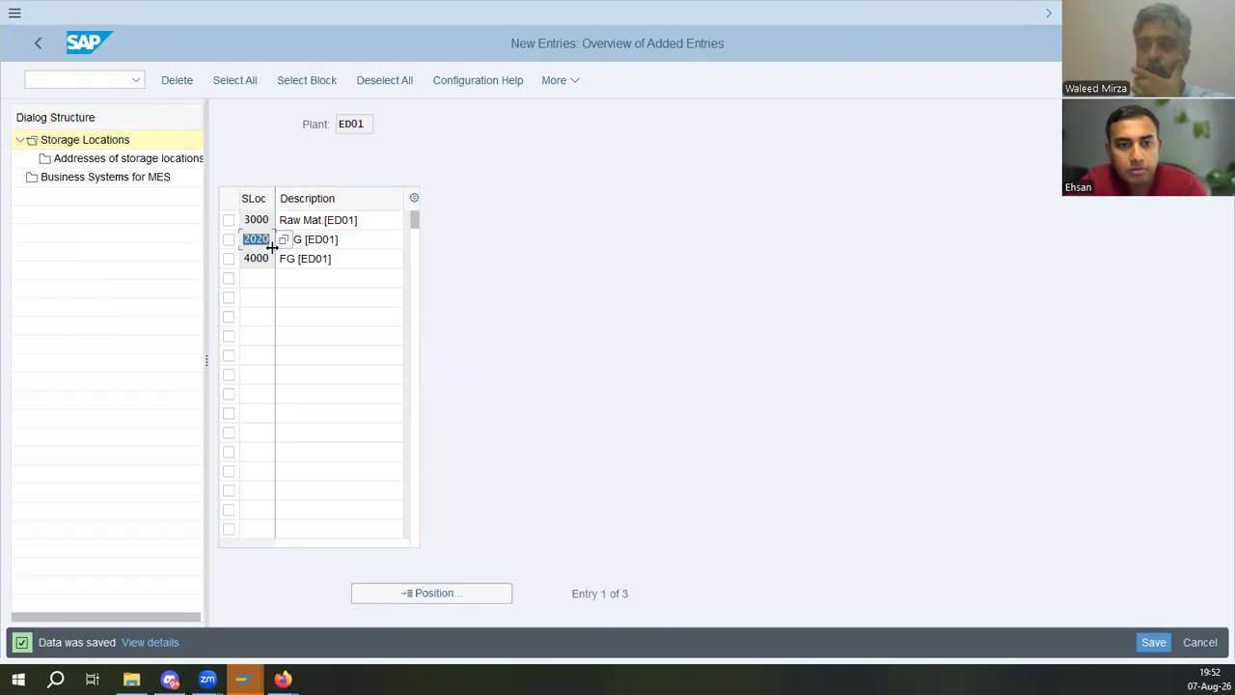
{"action": "left_click", "coordinate": [349, 257]}
{"action": "left_click_drag", "start_coordinate": [245, 261], "coordinate": [318, 267]}
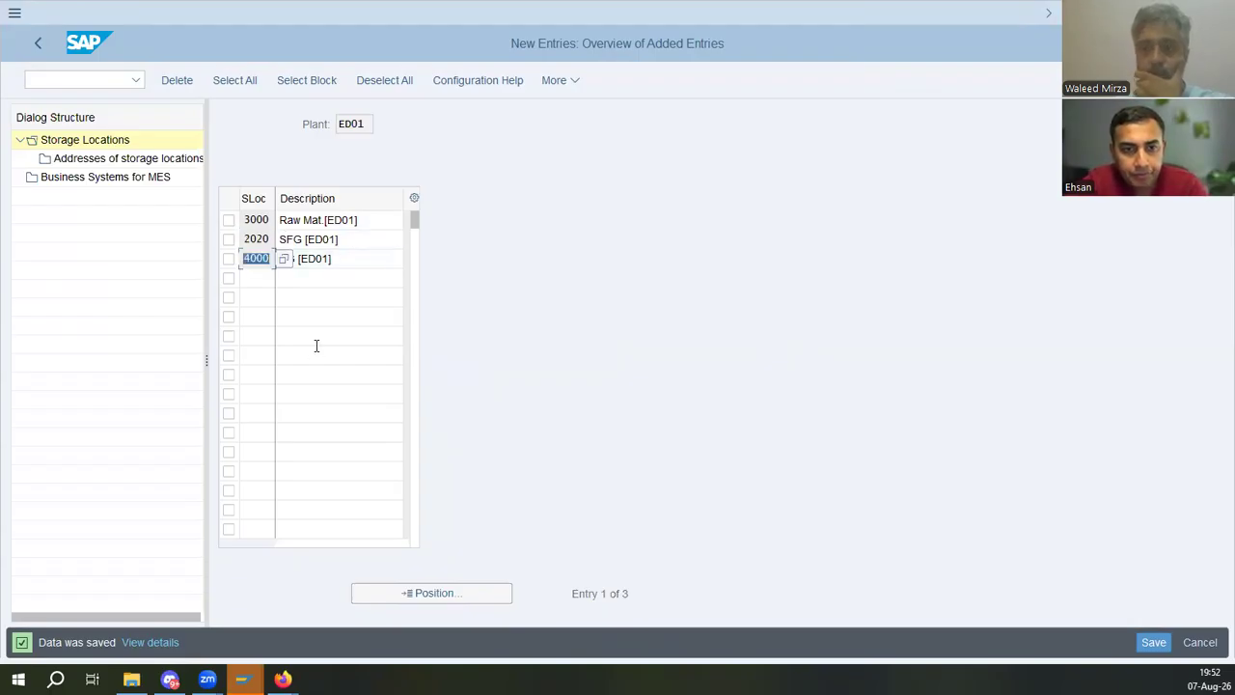
{"action": "left_click", "coordinate": [36, 48]}
{"action": "left_click", "coordinate": [37, 45]}
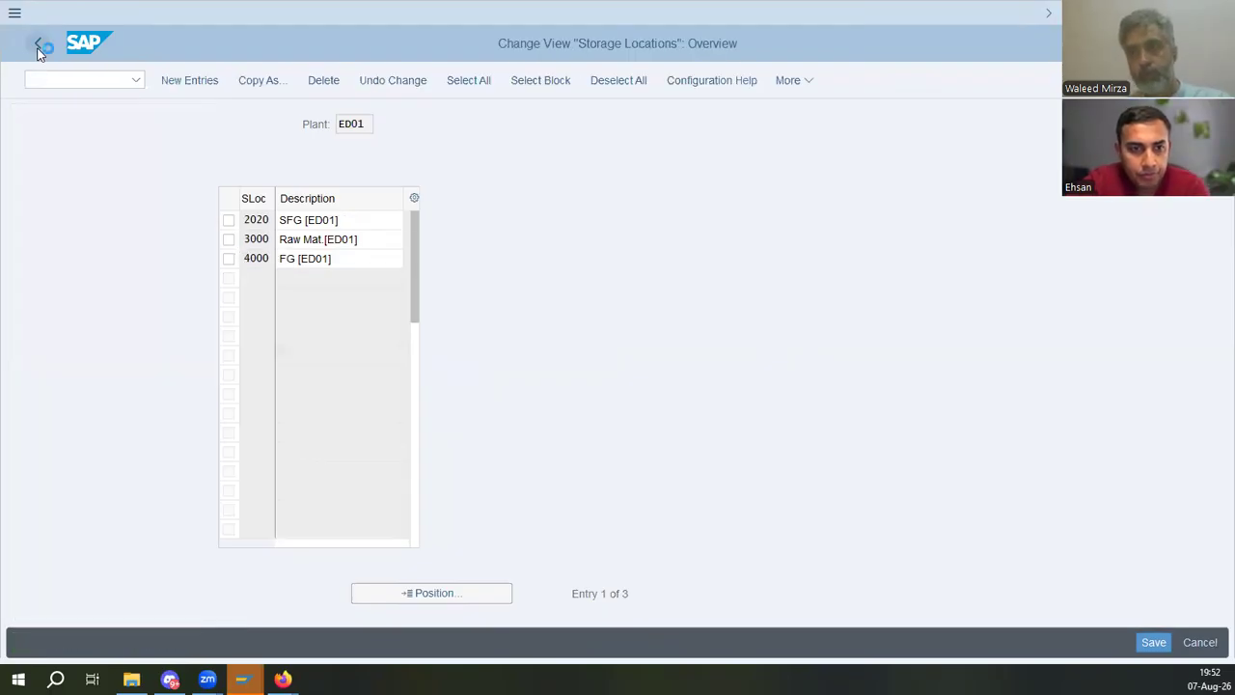
- Read the manual's storage location address steps and the Maintain Purchase Organization instructions and menu path
{"action": "key", "text": "alt+Tab"}
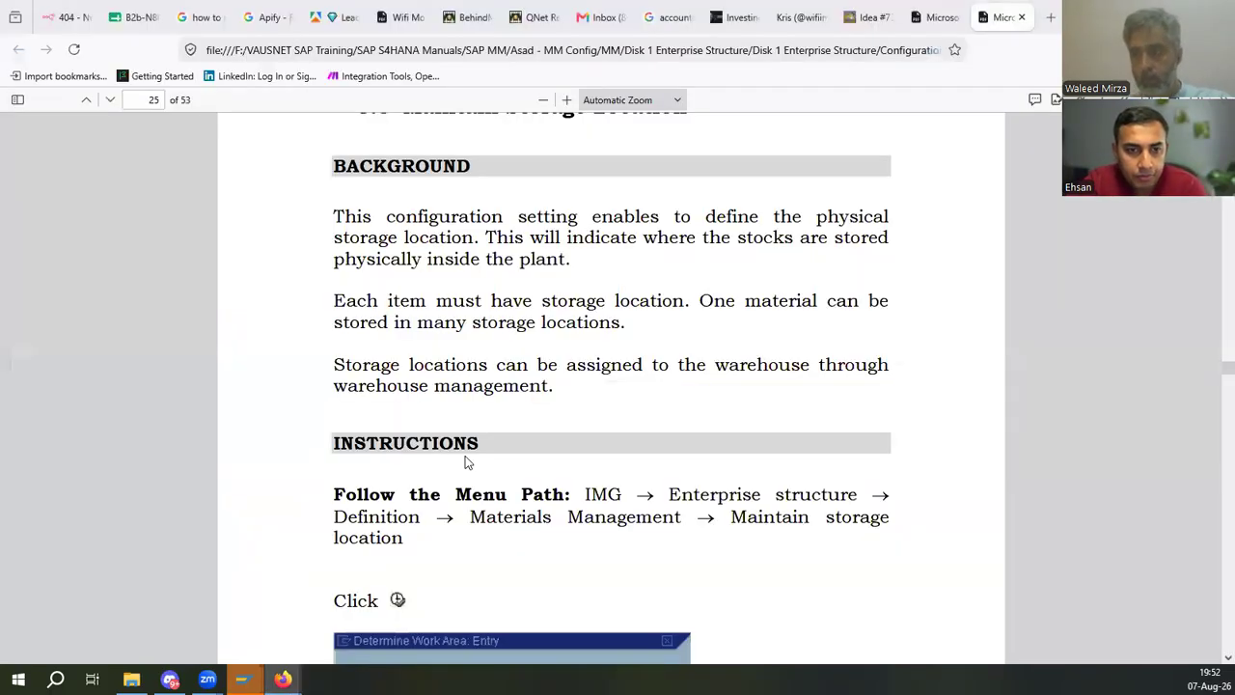
{"action": "scroll", "coordinate": [807, 425], "scroll_direction": "down", "scroll_amount": 6}
{"action": "scroll", "coordinate": [811, 427], "scroll_direction": "down", "scroll_amount": 8}
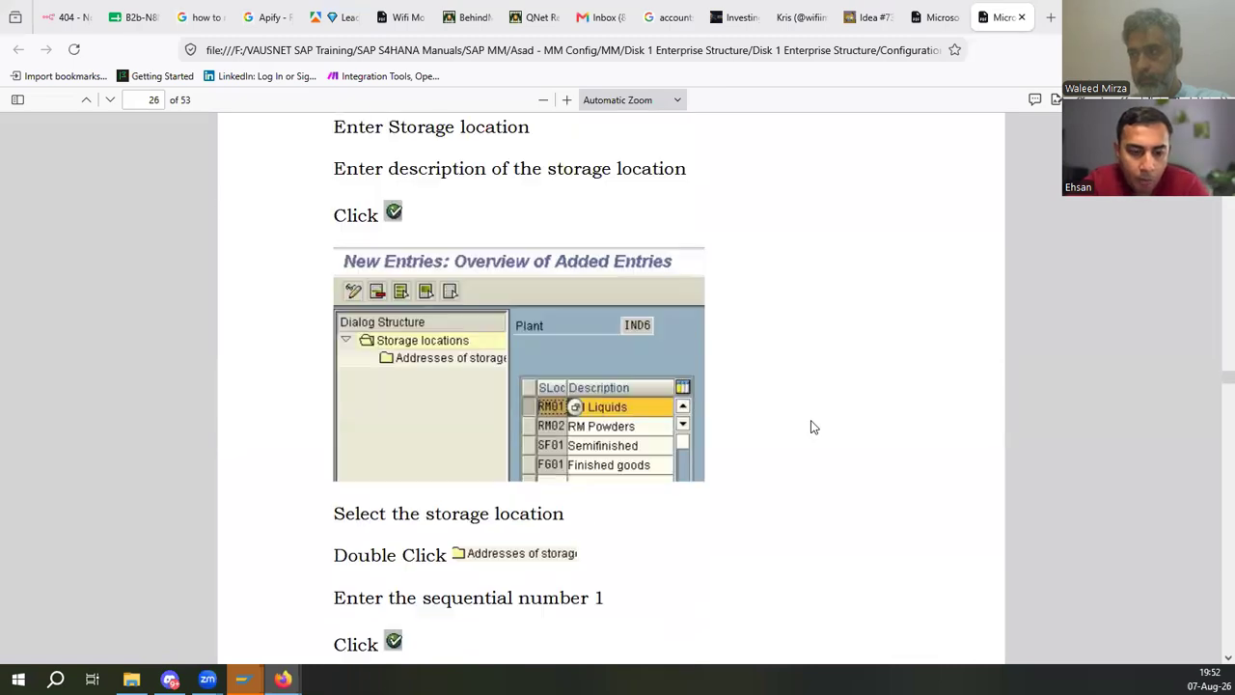
{"action": "scroll", "coordinate": [810, 427], "scroll_direction": "up", "scroll_amount": 4}
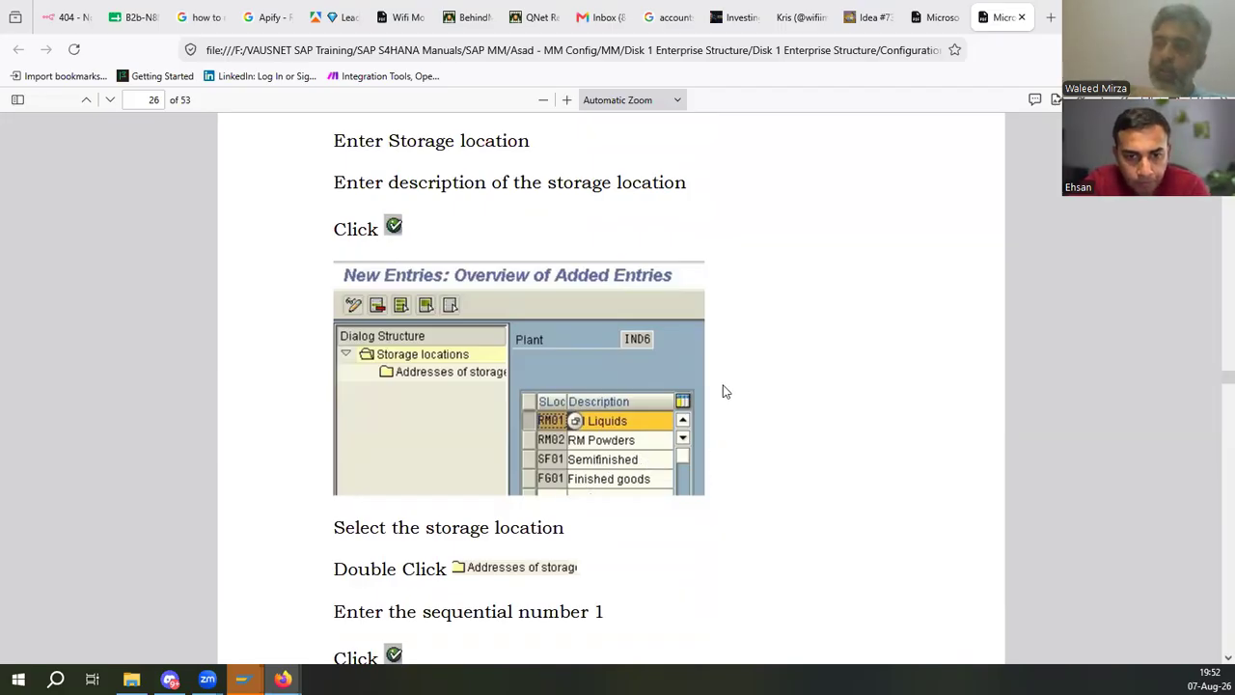
{"action": "scroll", "coordinate": [726, 391], "scroll_direction": "down", "scroll_amount": 7}
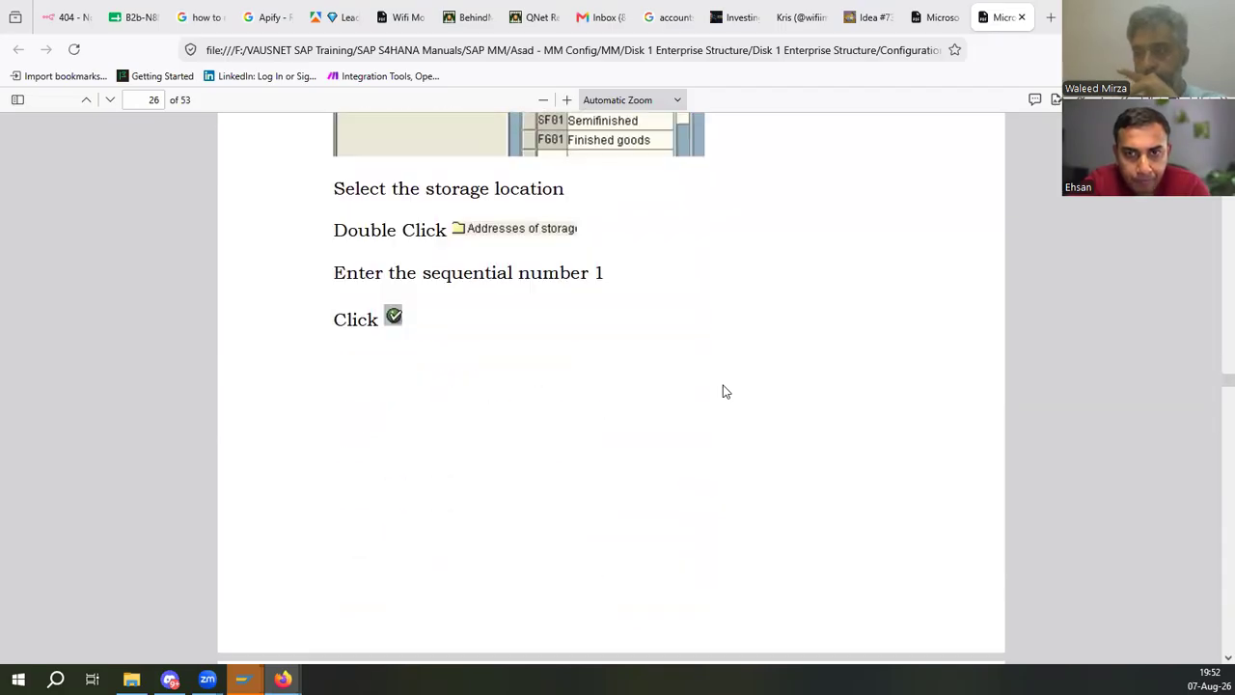
{"action": "scroll", "coordinate": [725, 391], "scroll_direction": "down", "scroll_amount": 10}
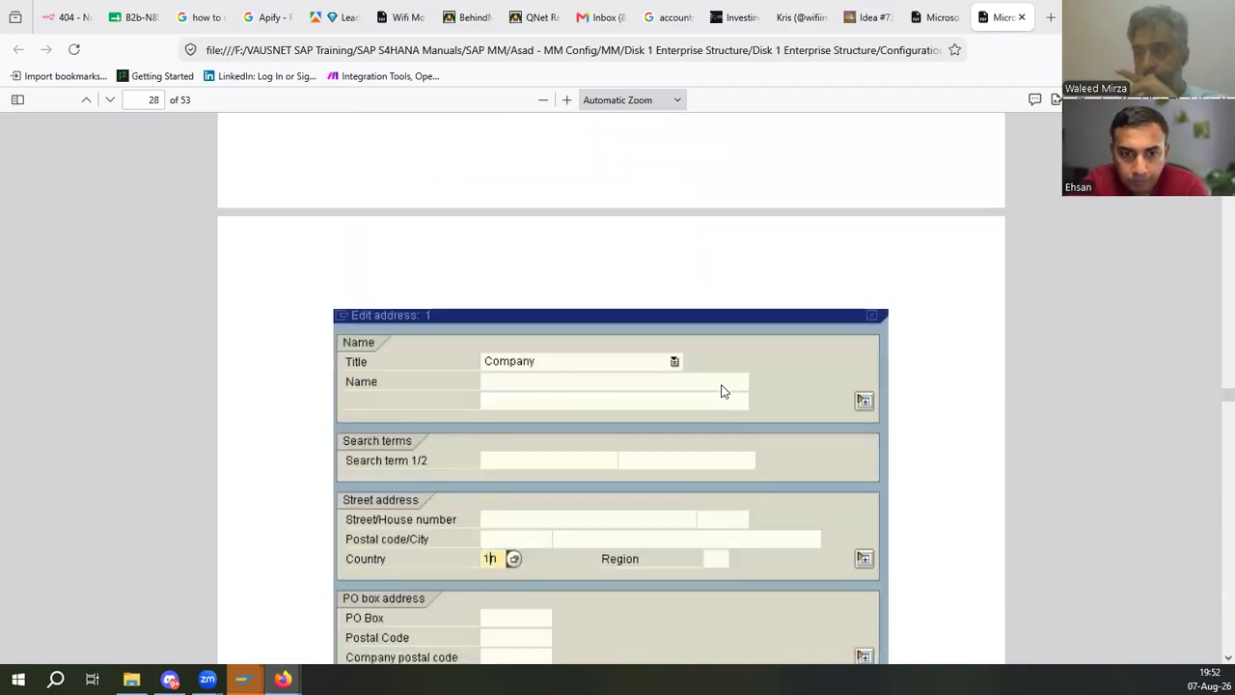
{"action": "scroll", "coordinate": [724, 391], "scroll_direction": "down", "scroll_amount": 5}
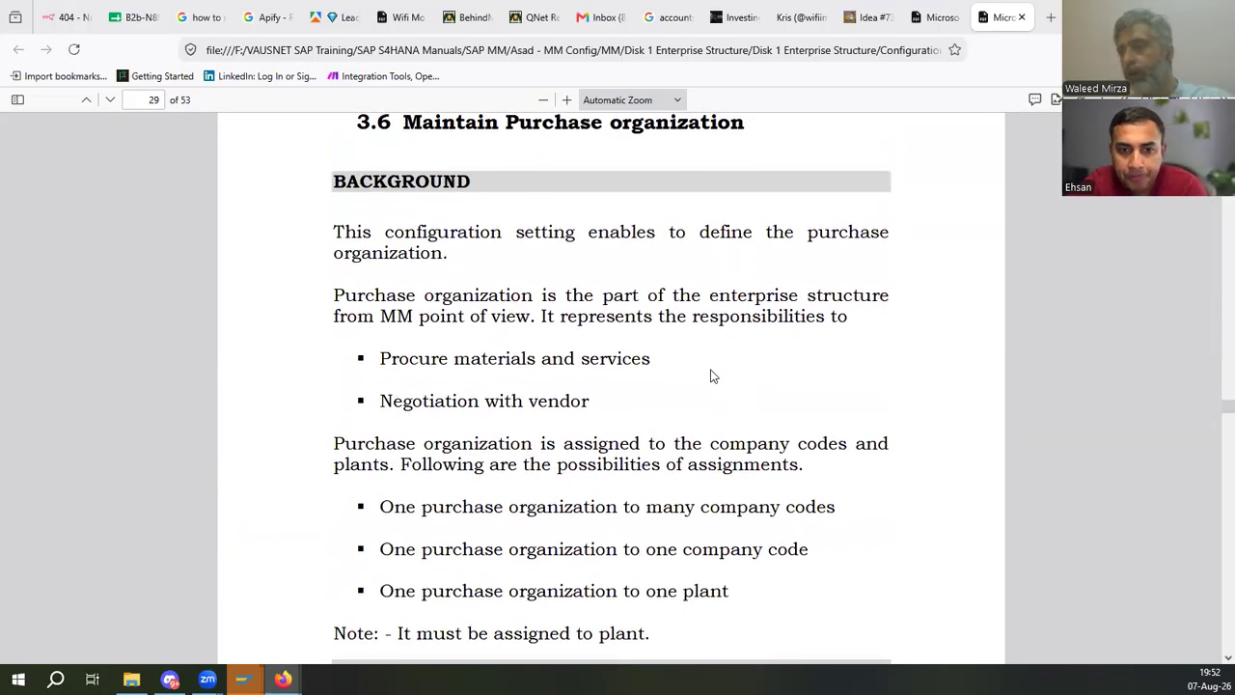
{"action": "scroll", "coordinate": [719, 367], "scroll_direction": "down", "scroll_amount": 6}
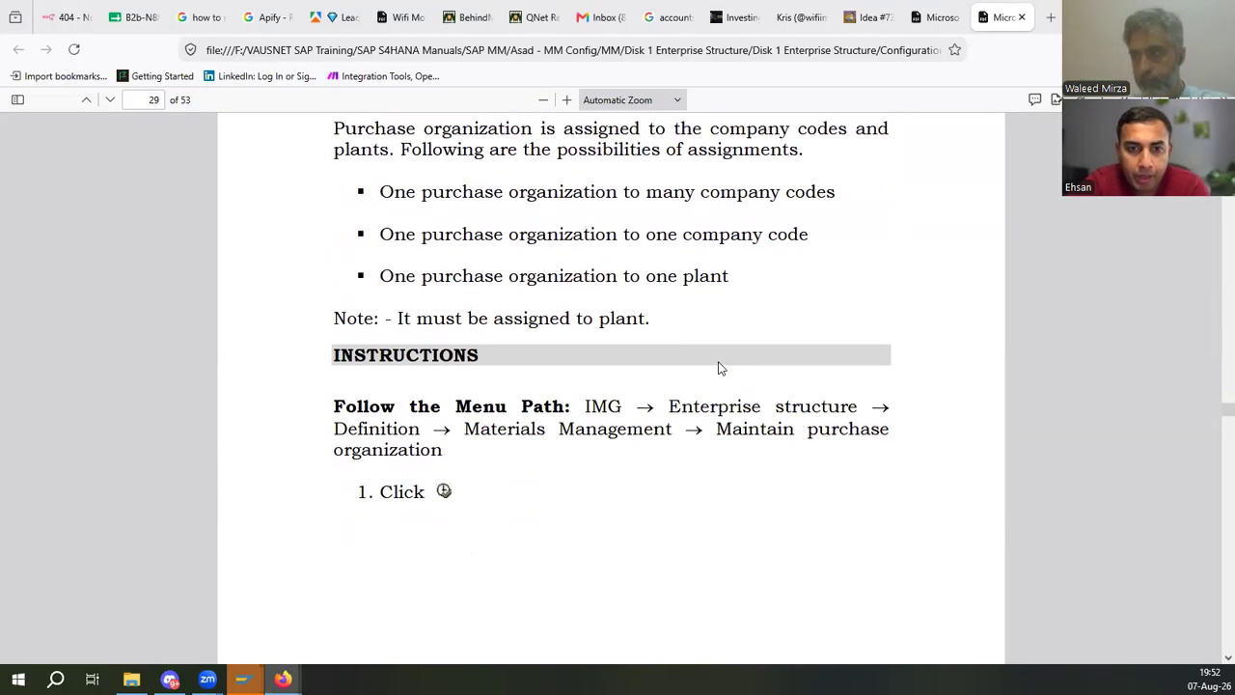
{"action": "scroll", "coordinate": [653, 301], "scroll_direction": "up", "scroll_amount": 3}
{"action": "left_click_drag", "start_coordinate": [653, 301], "coordinate": [847, 280]}
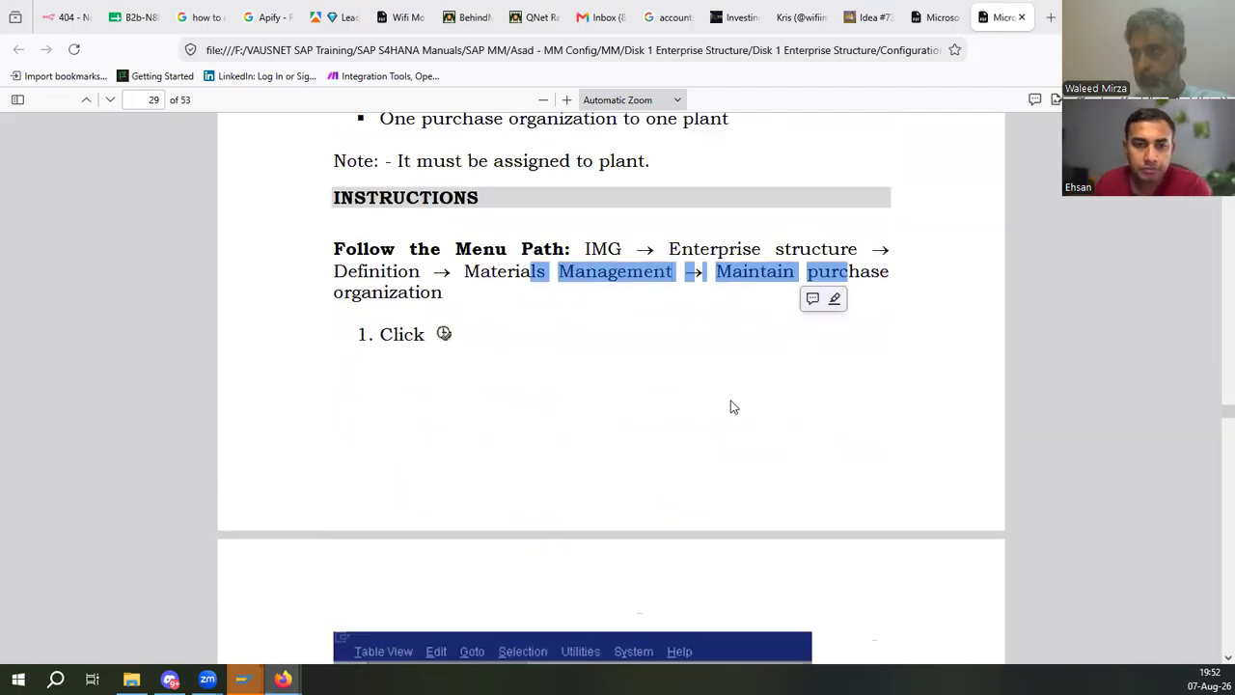
- Create purchasing organization ED01 with the description ED01-Pur.Org and save it under the customizing request
{"action": "key", "text": "alt+Tab"}
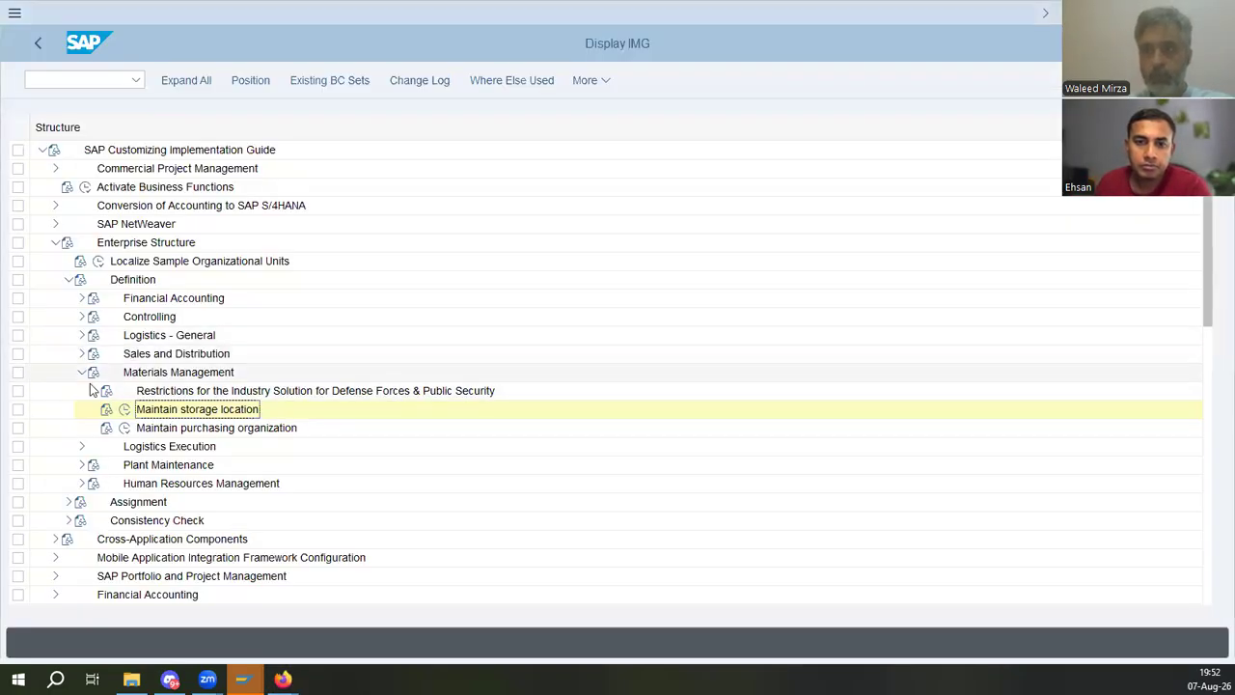
{"action": "left_click", "coordinate": [124, 427]}
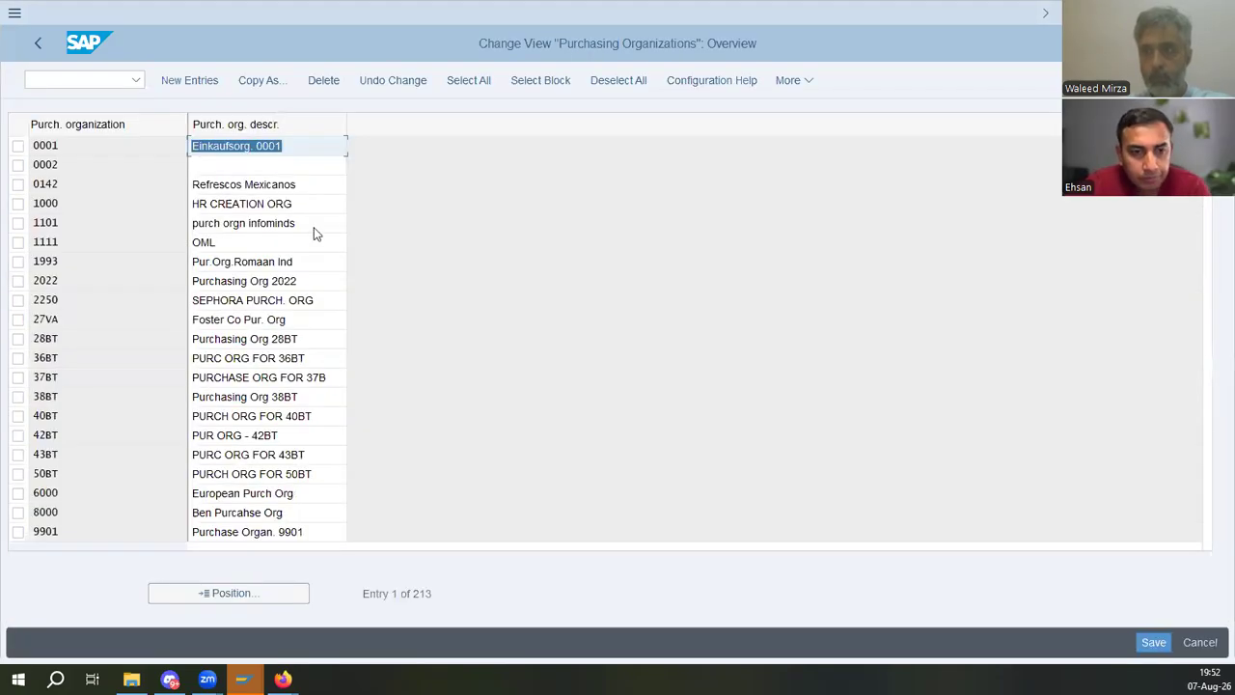
{"action": "left_click", "coordinate": [186, 83]}
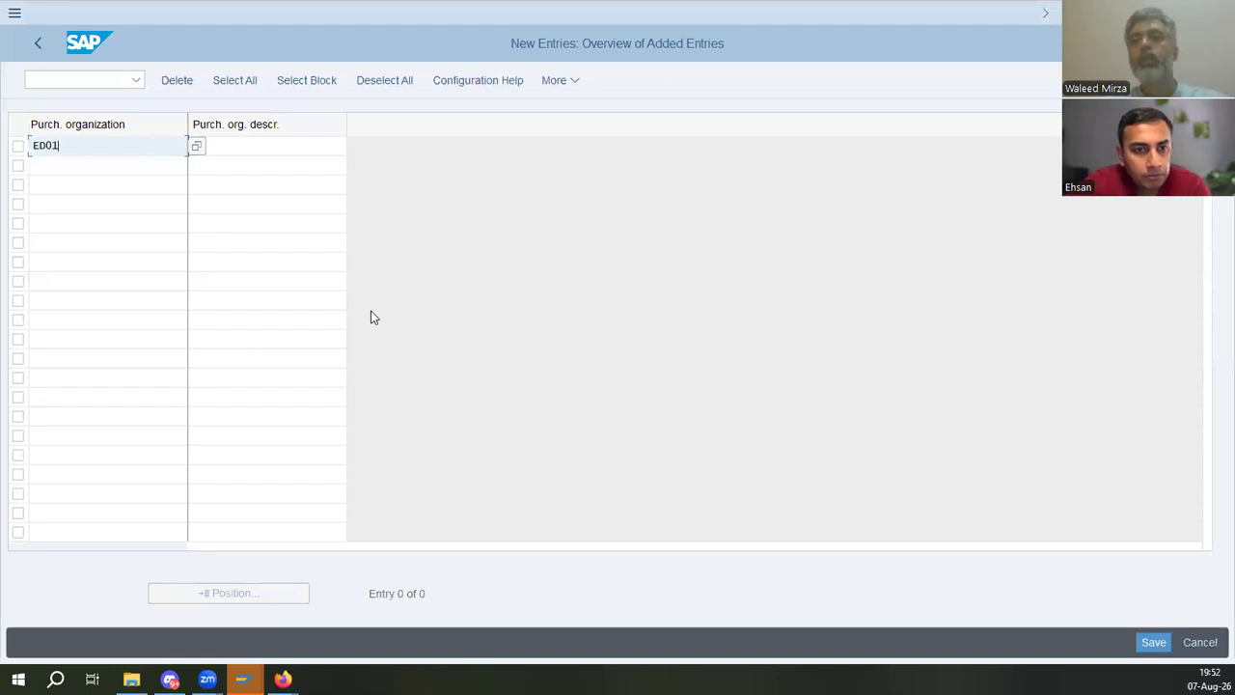
{"action": "key", "text": "Tab"}
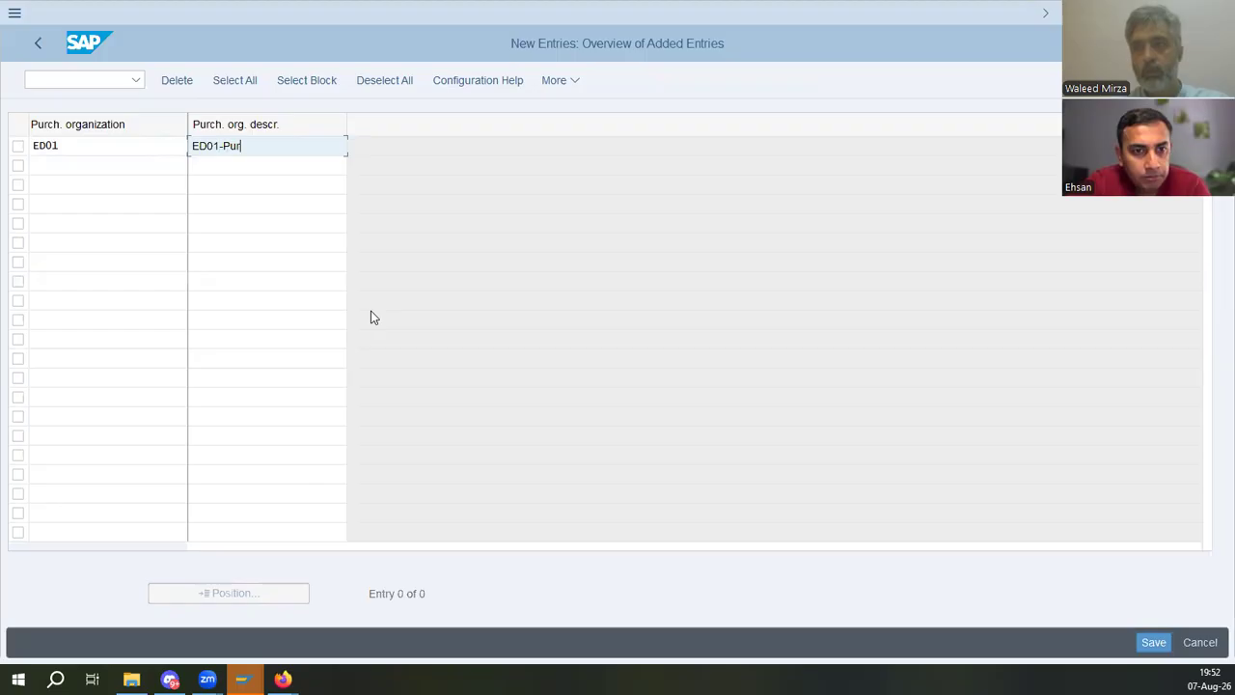
{"action": "key", "text": "BackSpace"}
{"action": "type", "text": "Org"}
{"action": "key", "text": "Return"}
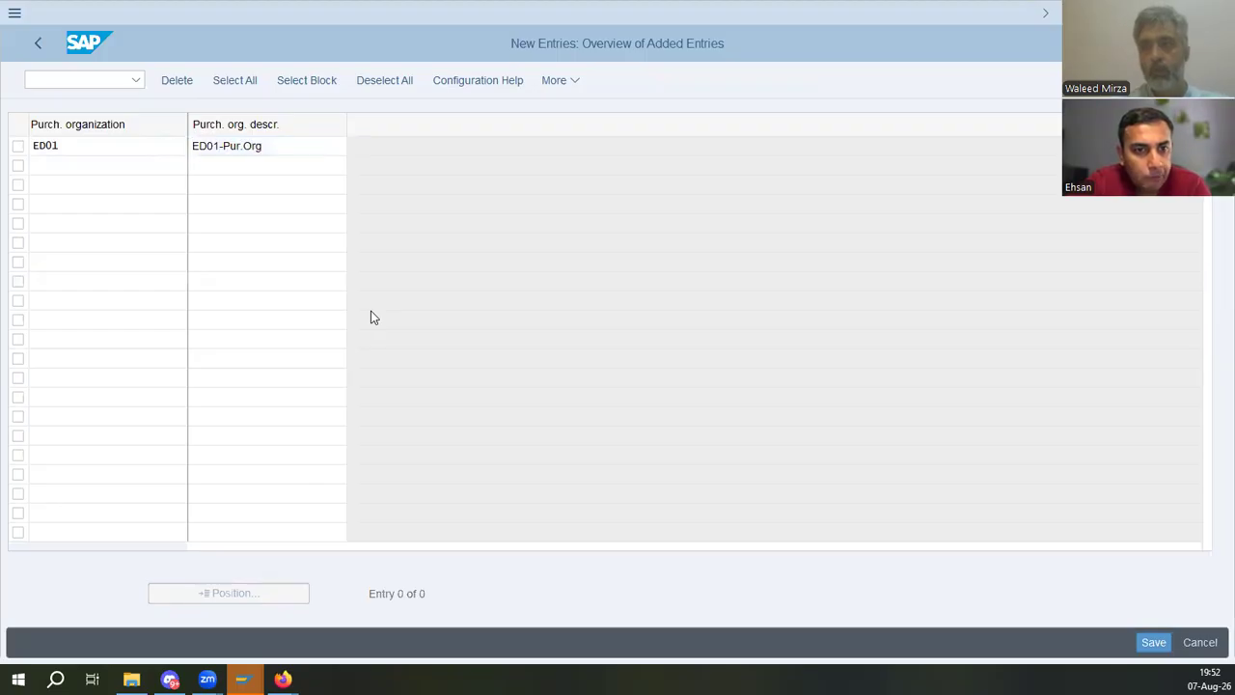
{"action": "left_click", "coordinate": [1156, 642]}
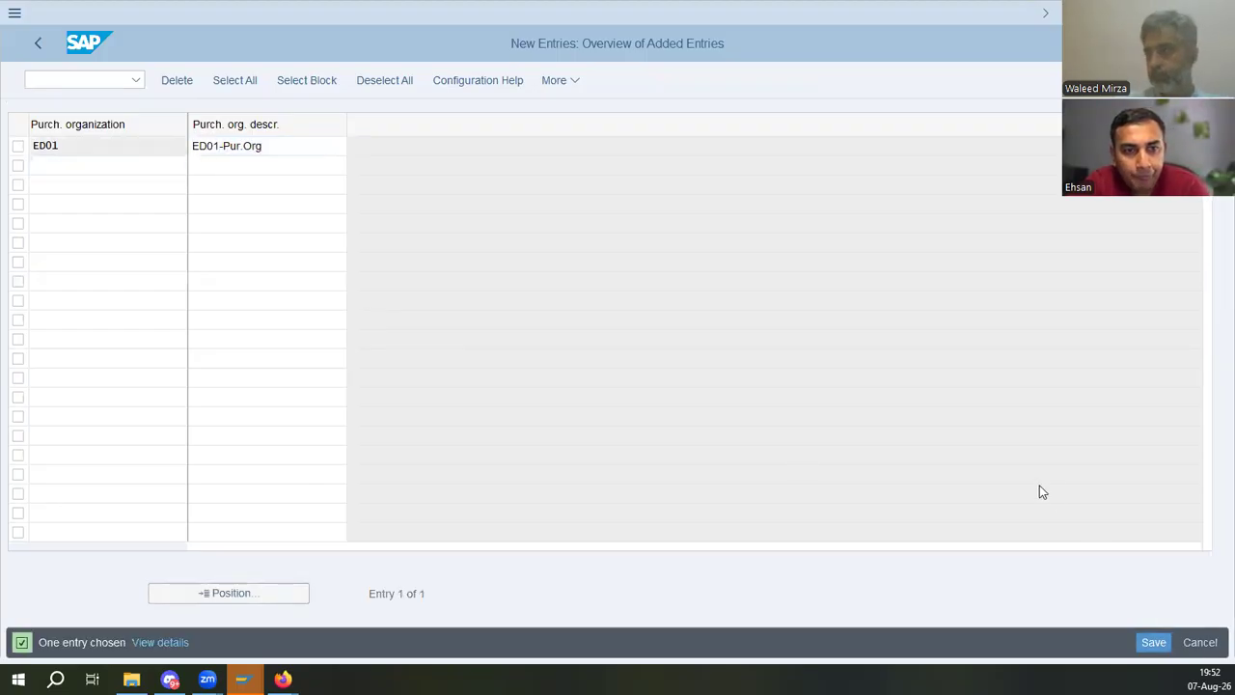
{"action": "key", "text": "alt+Tab"}
- Read the manual's instructions and menu path for assigning a plant to a company code
{"action": "key", "text": "alt+Tab"}
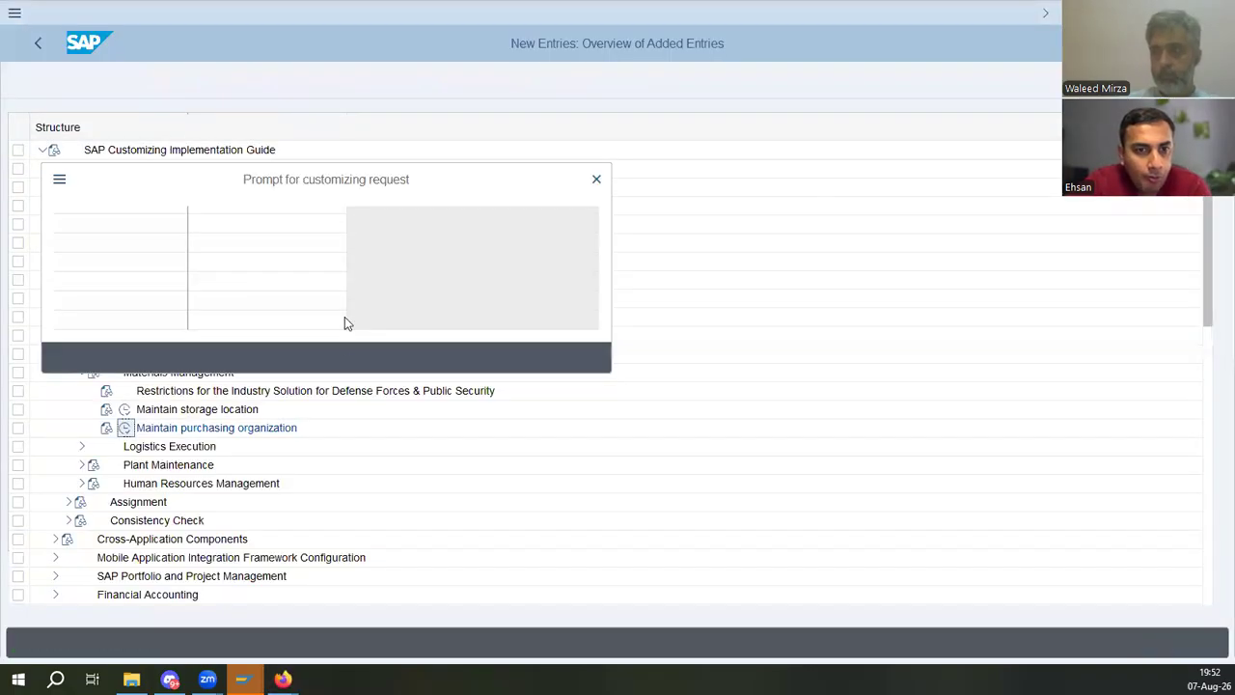
{"action": "left_click", "coordinate": [350, 359]}
{"action": "key", "text": "alt+Tab"}
{"action": "scroll", "coordinate": [400, 377], "scroll_direction": "down", "scroll_amount": 5}
{"action": "scroll", "coordinate": [454, 383], "scroll_direction": "down", "scroll_amount": 10}
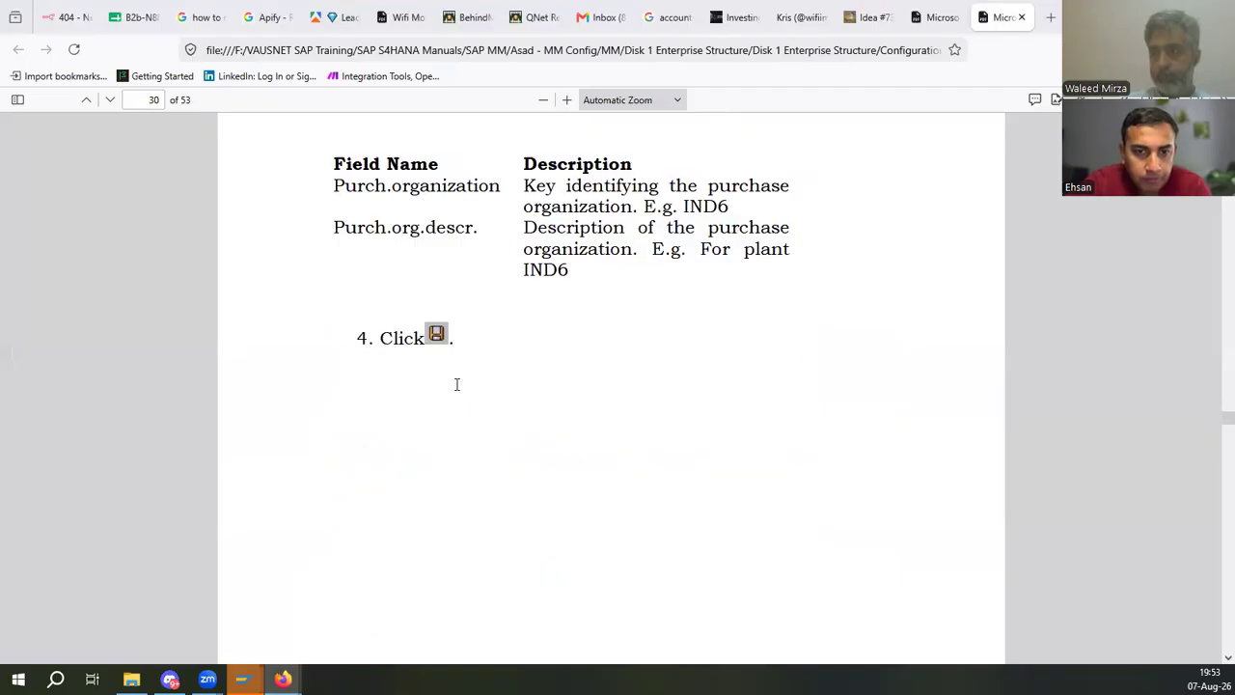
{"action": "scroll", "coordinate": [468, 384], "scroll_direction": "down", "scroll_amount": 3}
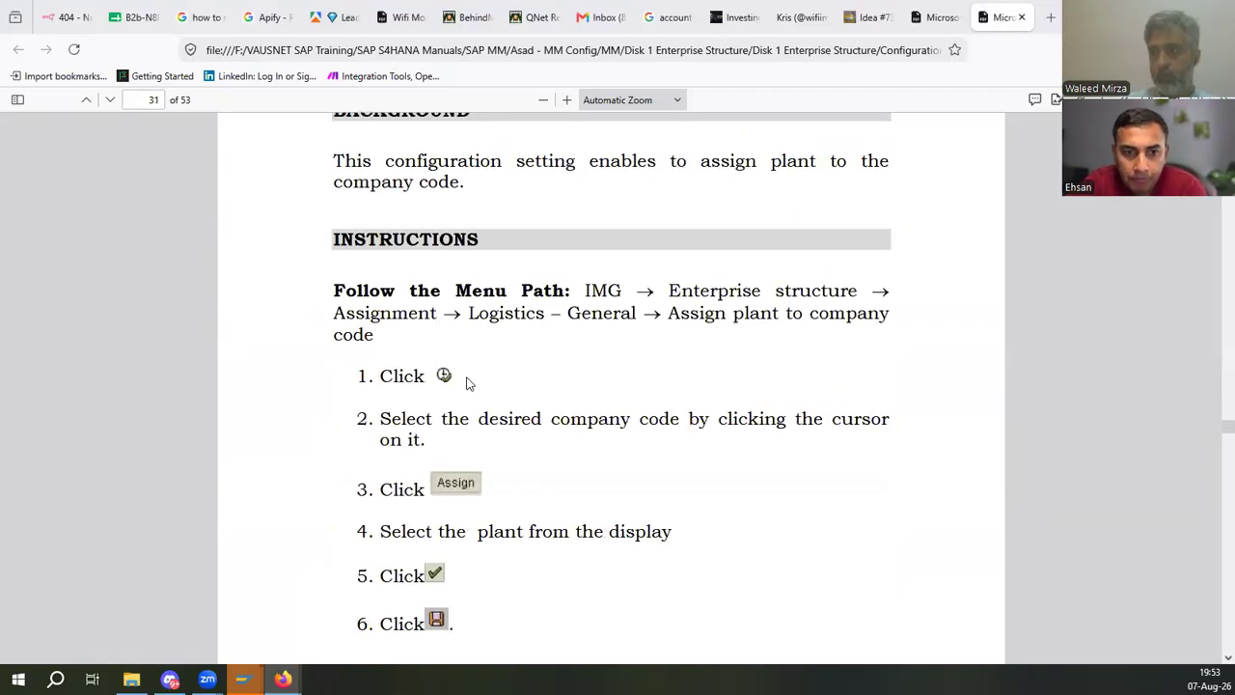
{"action": "scroll", "coordinate": [468, 384], "scroll_direction": "up", "scroll_amount": 2}
{"action": "left_click_drag", "start_coordinate": [470, 320], "coordinate": [633, 323]}
{"action": "left_click", "coordinate": [598, 462]}
{"action": "scroll", "coordinate": [723, 493], "scroll_direction": "down", "scroll_amount": 3}
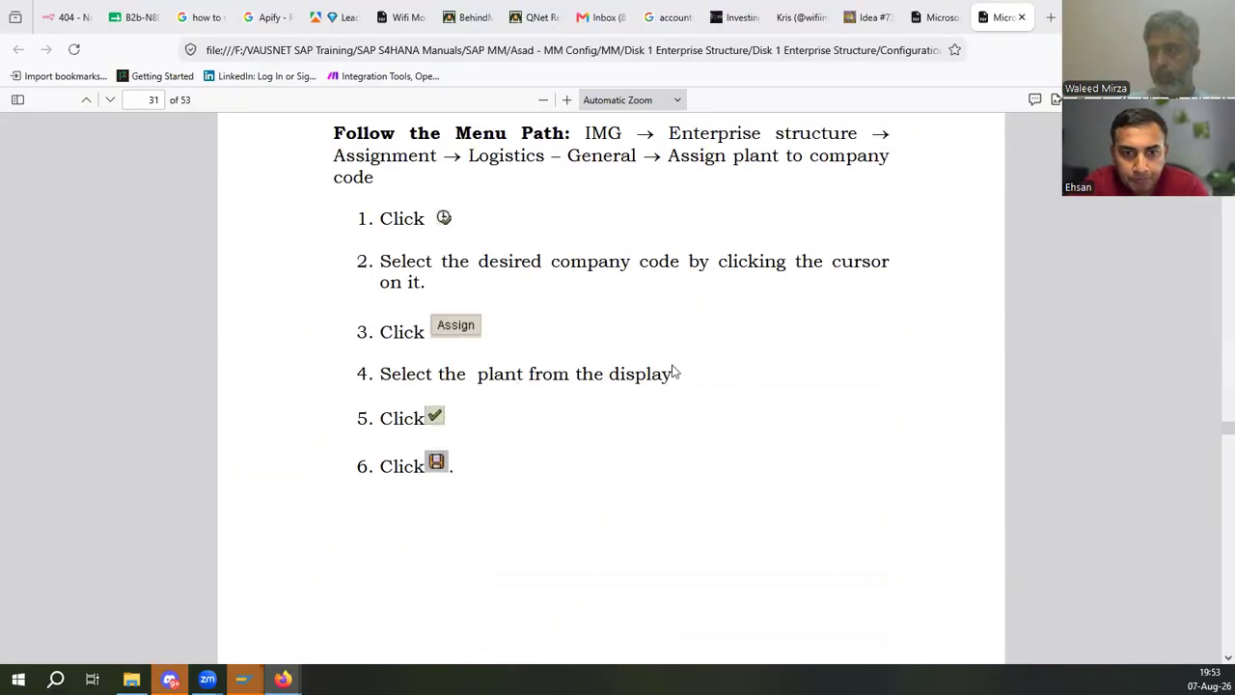
{"action": "key", "text": "alt+Tab"}
- Return to the IMG, open Assignment's Logistics - General entries, and compare the path with the manual's instructions
{"action": "left_click", "coordinate": [38, 46]}
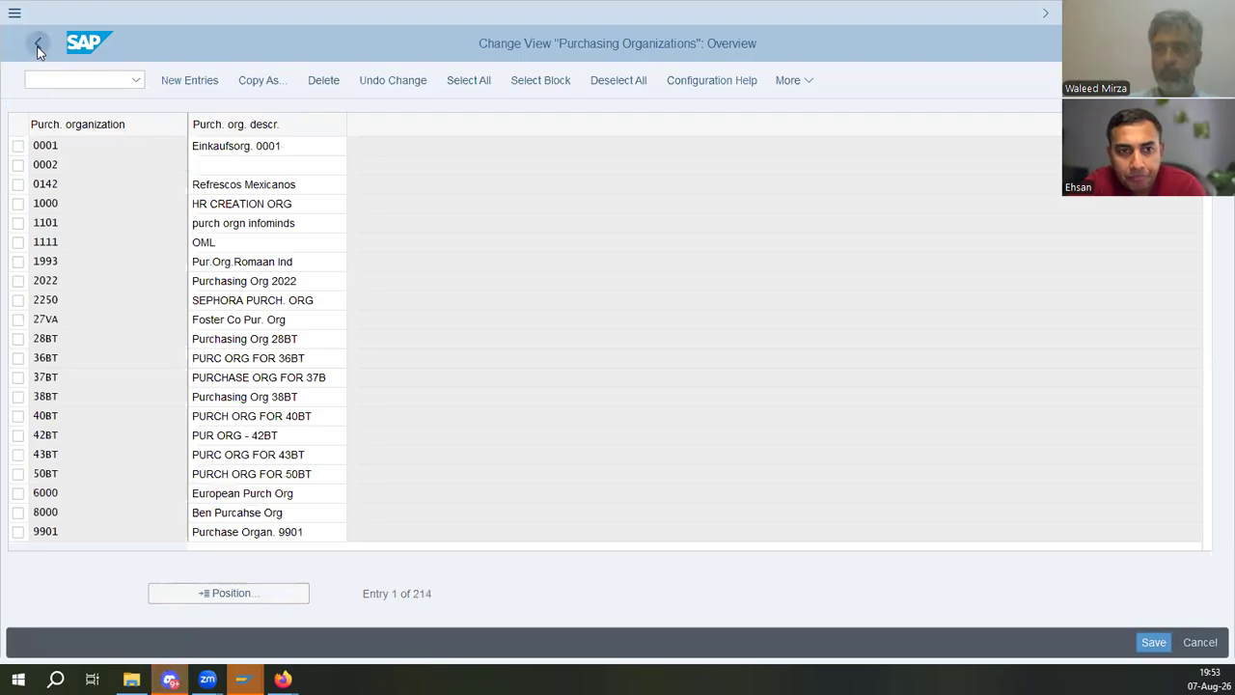
{"action": "left_click", "coordinate": [38, 46]}
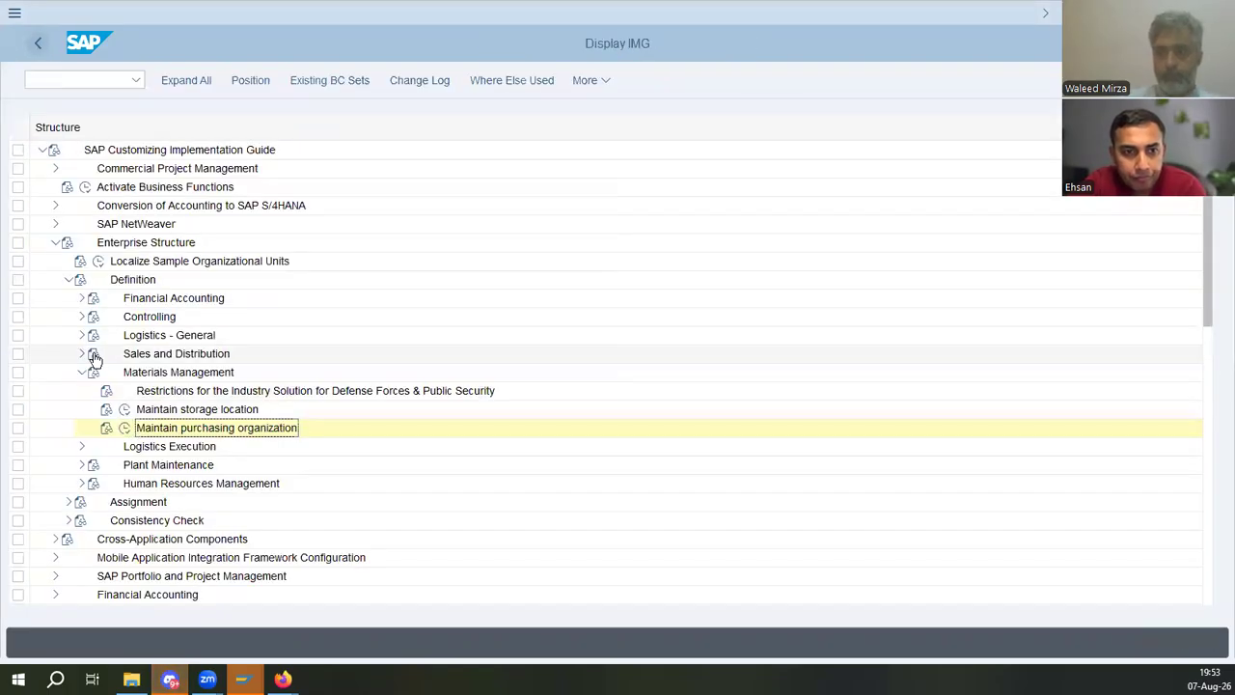
{"action": "left_click", "coordinate": [69, 279]}
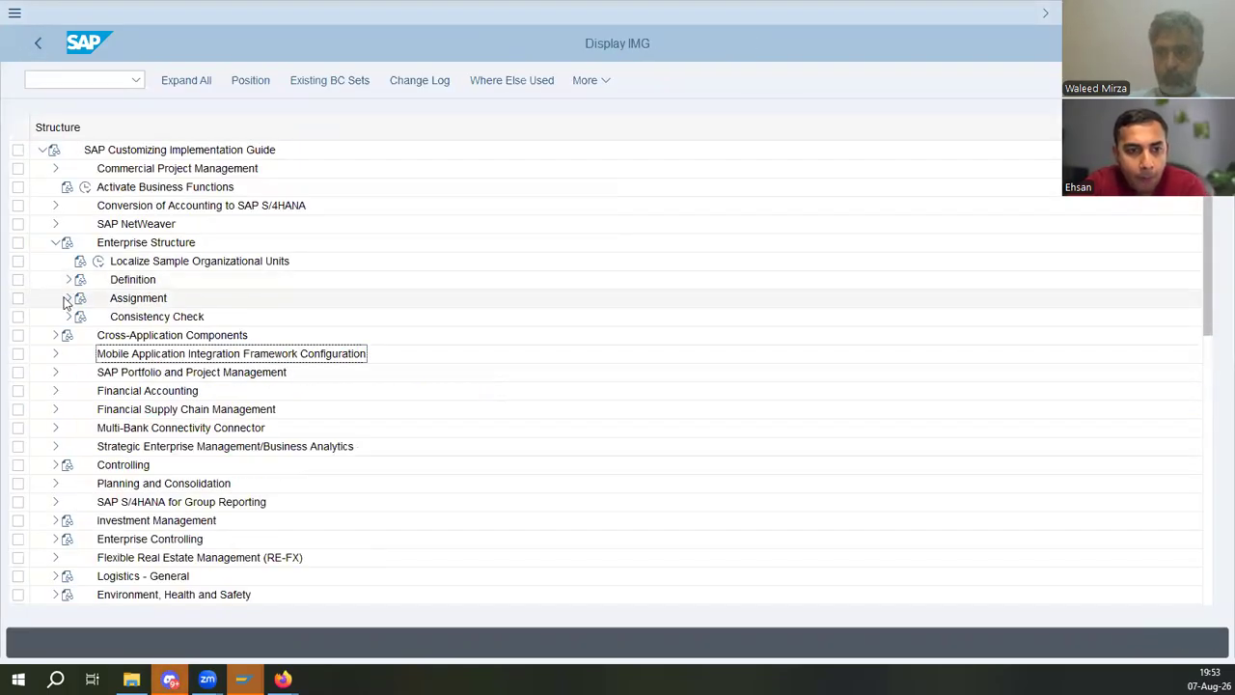
{"action": "left_click", "coordinate": [68, 299]}
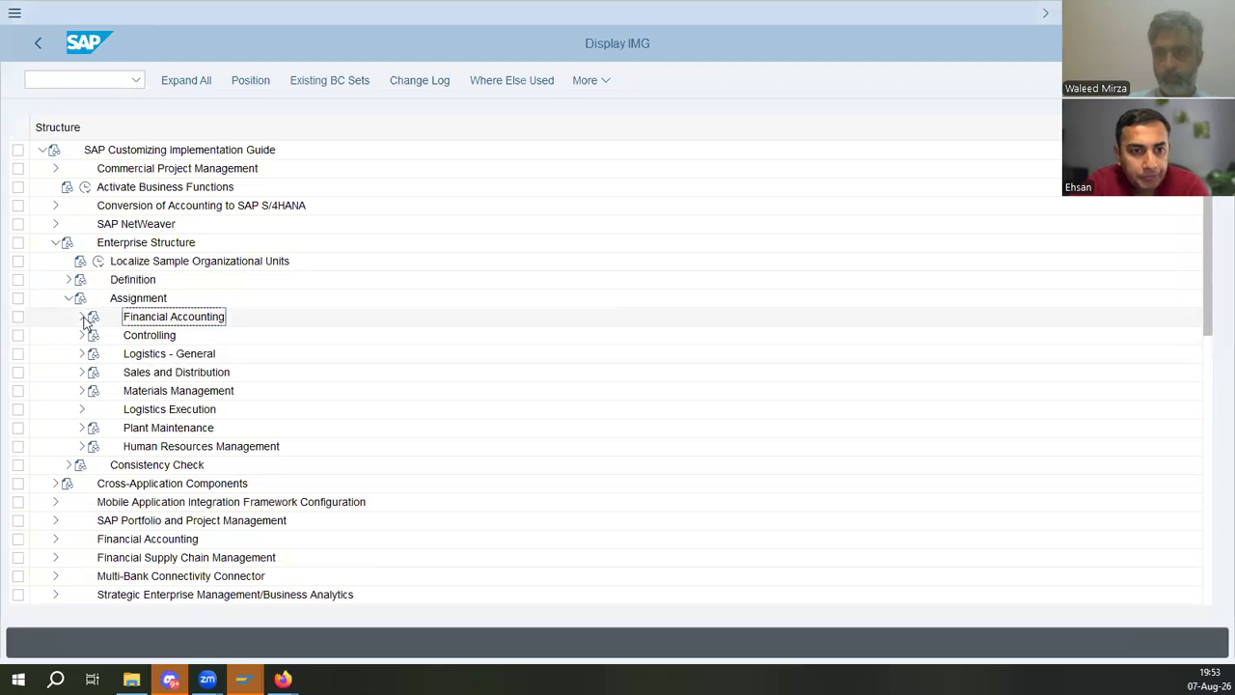
{"action": "left_click", "coordinate": [82, 353]}
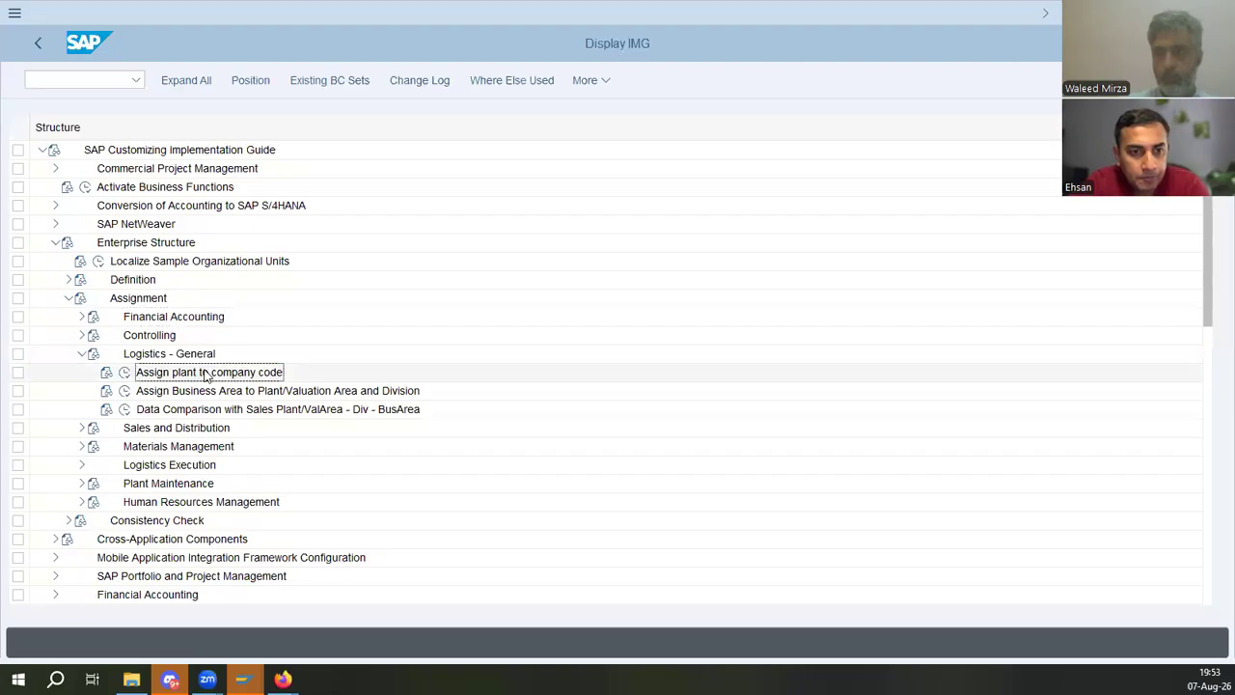
{"action": "key", "text": "alt+Tab"}
{"action": "scroll", "coordinate": [495, 262], "scroll_direction": "up", "scroll_amount": 5}
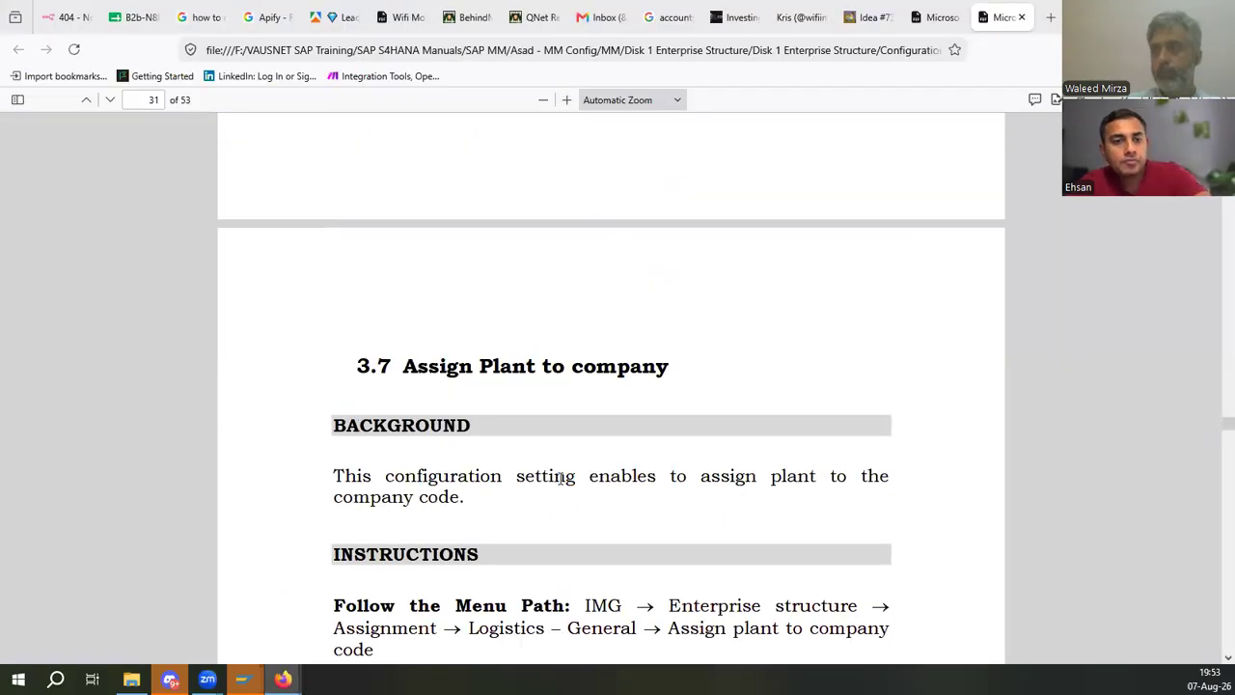
{"action": "key", "text": "alt+Tab"}
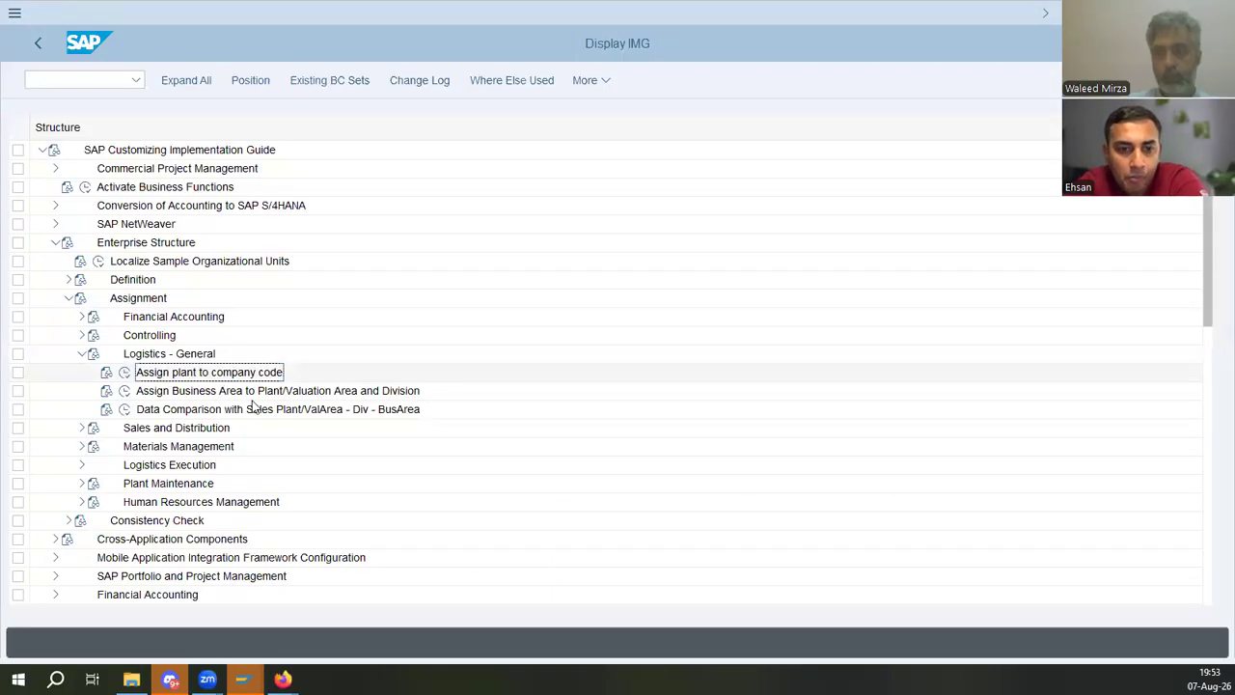
- Expand Materials Management under Assignment and highlight Assign purchasing organization to plant
{"action": "left_click", "coordinate": [81, 449]}
{"action": "left_click", "coordinate": [249, 465]}
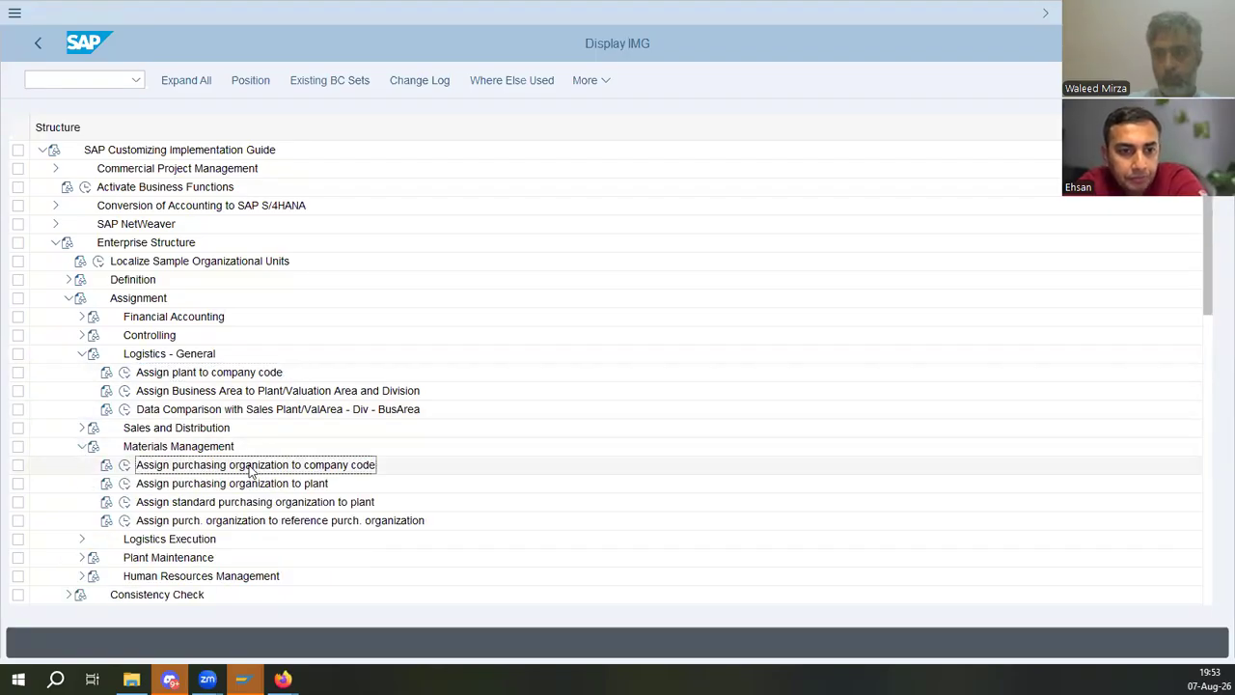
{"action": "left_click", "coordinate": [334, 487]}
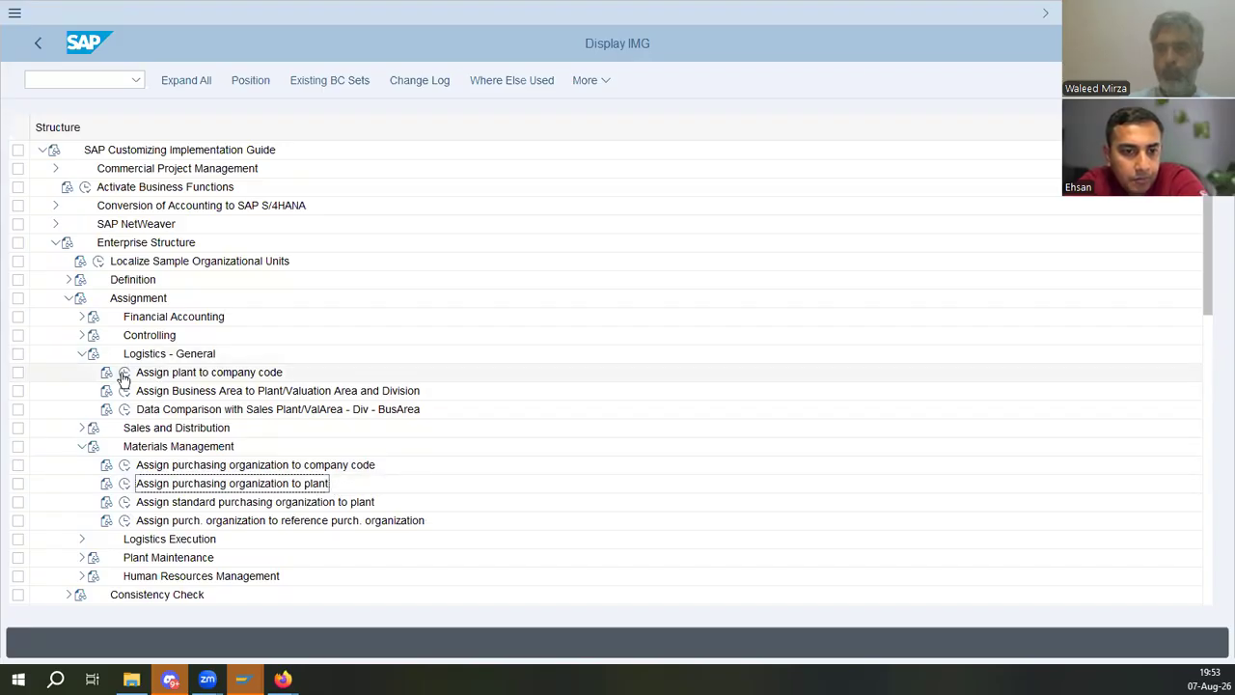
- Open Edit, Copy, Delete, Check Company Code and copy organizational object company code IMCO to ED01
{"action": "left_click", "coordinate": [69, 299]}
{"action": "left_click", "coordinate": [69, 280]}
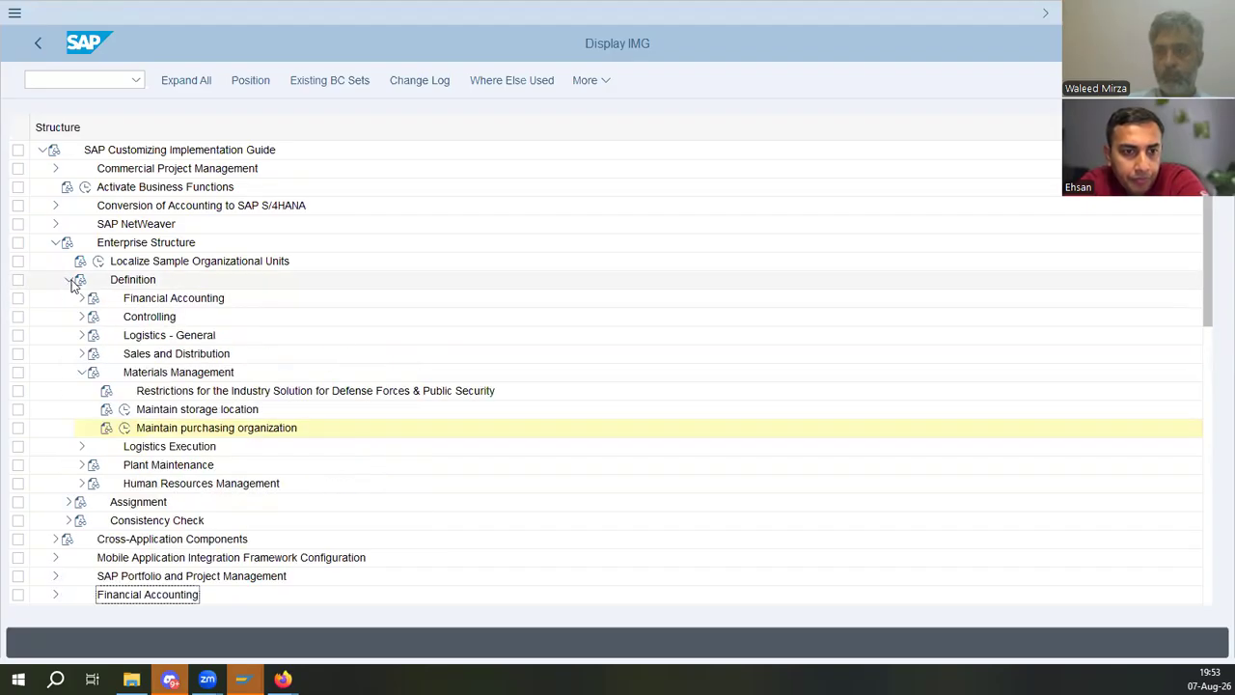
{"action": "left_click", "coordinate": [82, 297]}
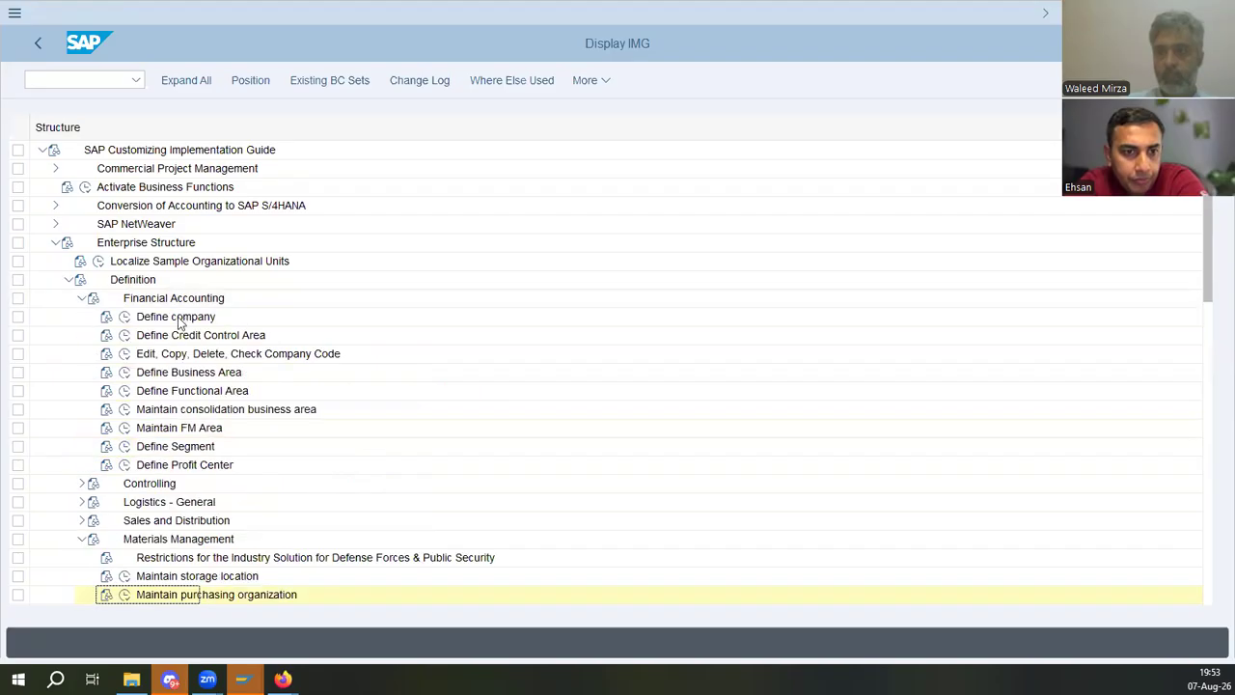
{"action": "left_click", "coordinate": [124, 353]}
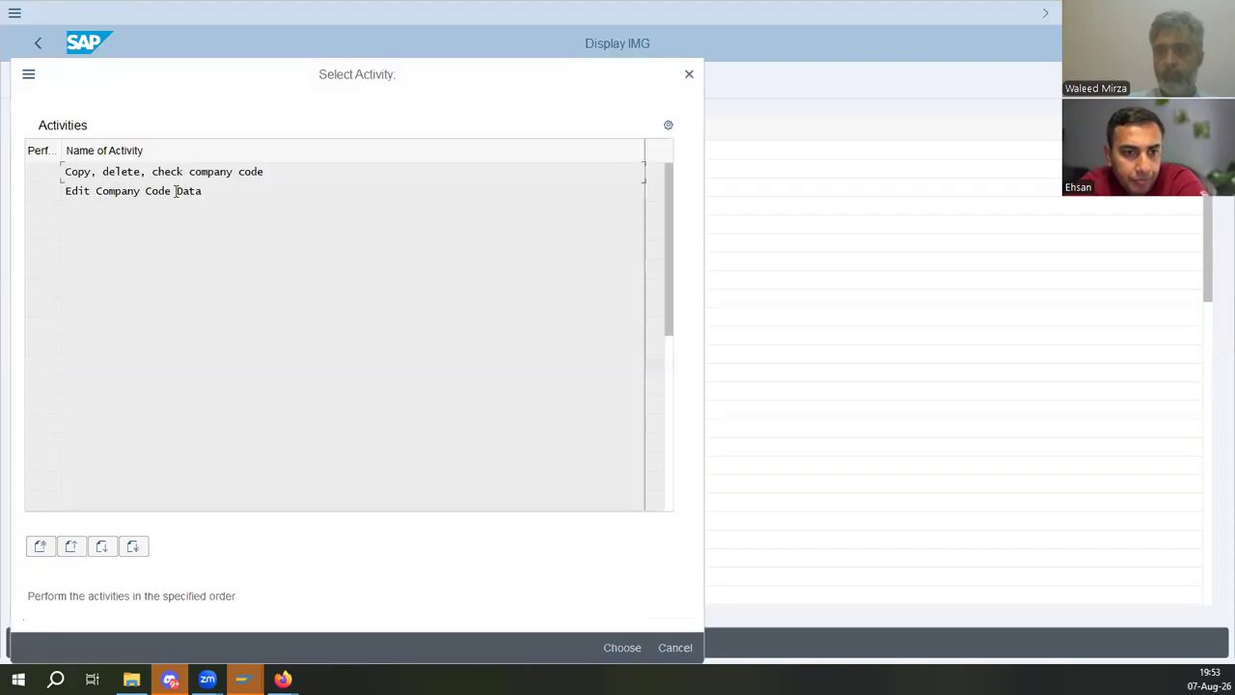
{"action": "double_click", "coordinate": [144, 170]}
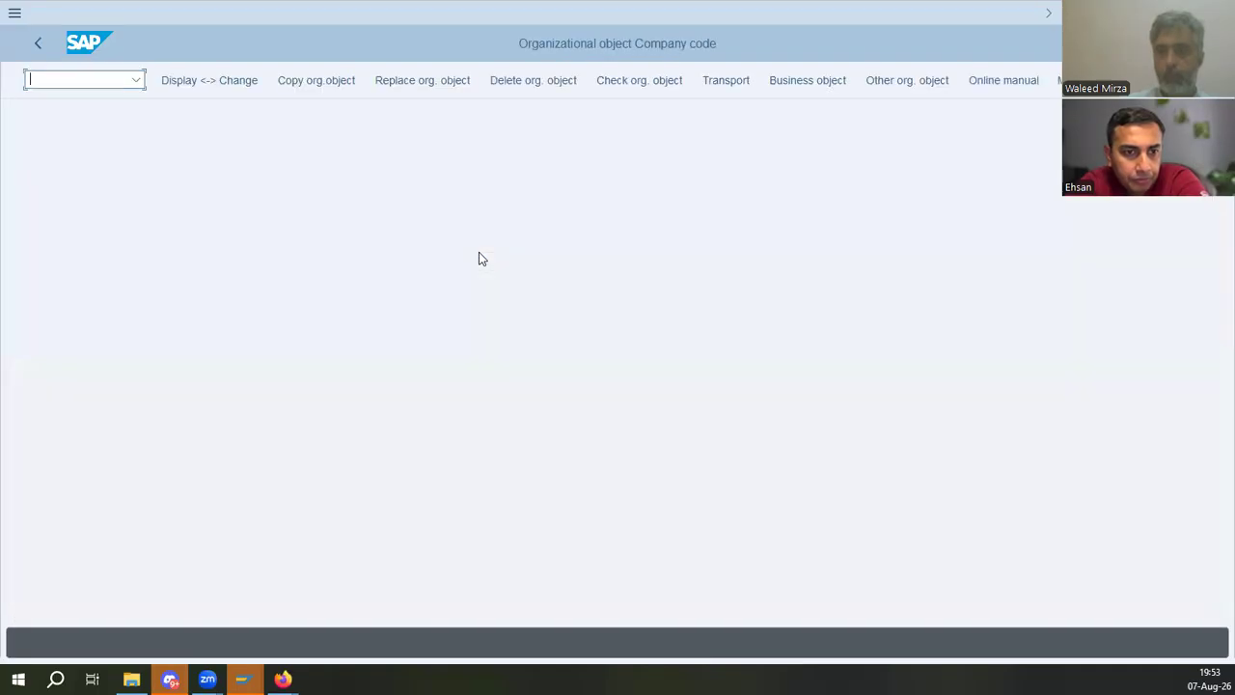
{"action": "left_click", "coordinate": [318, 81]}
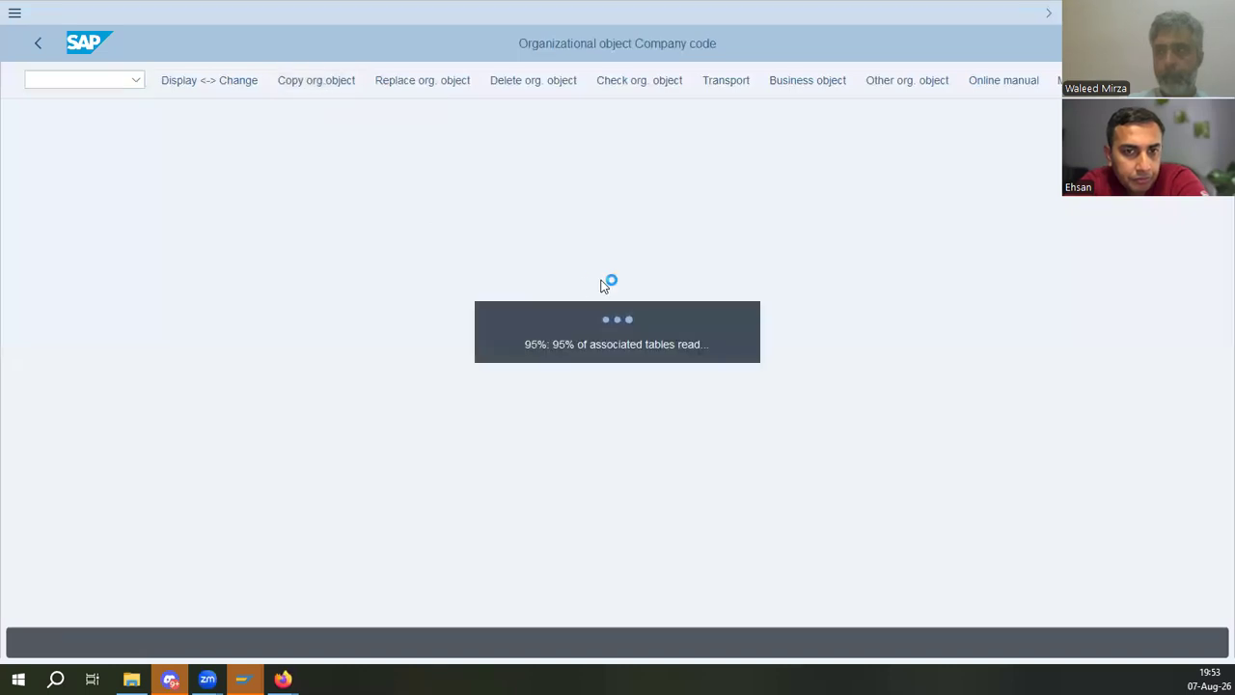
{"action": "type", "text": "imco"}
{"action": "key", "text": "Tab"}
{"action": "type", "text": "ed01"}
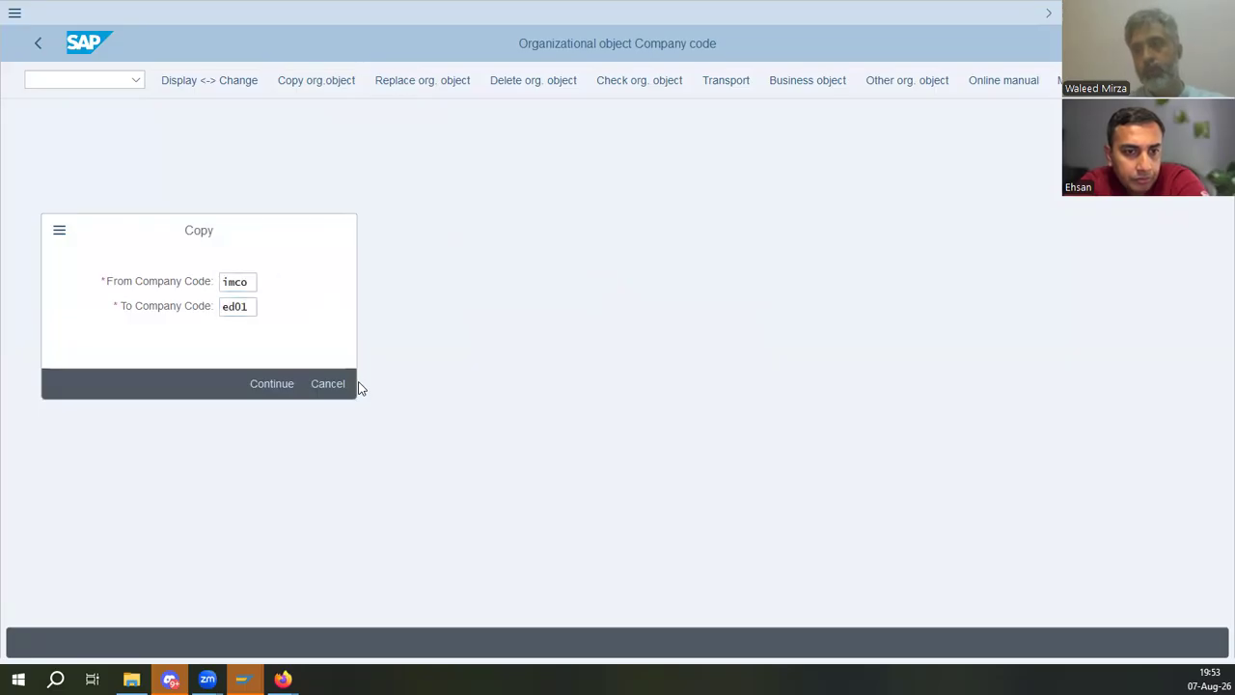
{"action": "key", "text": "Return"}
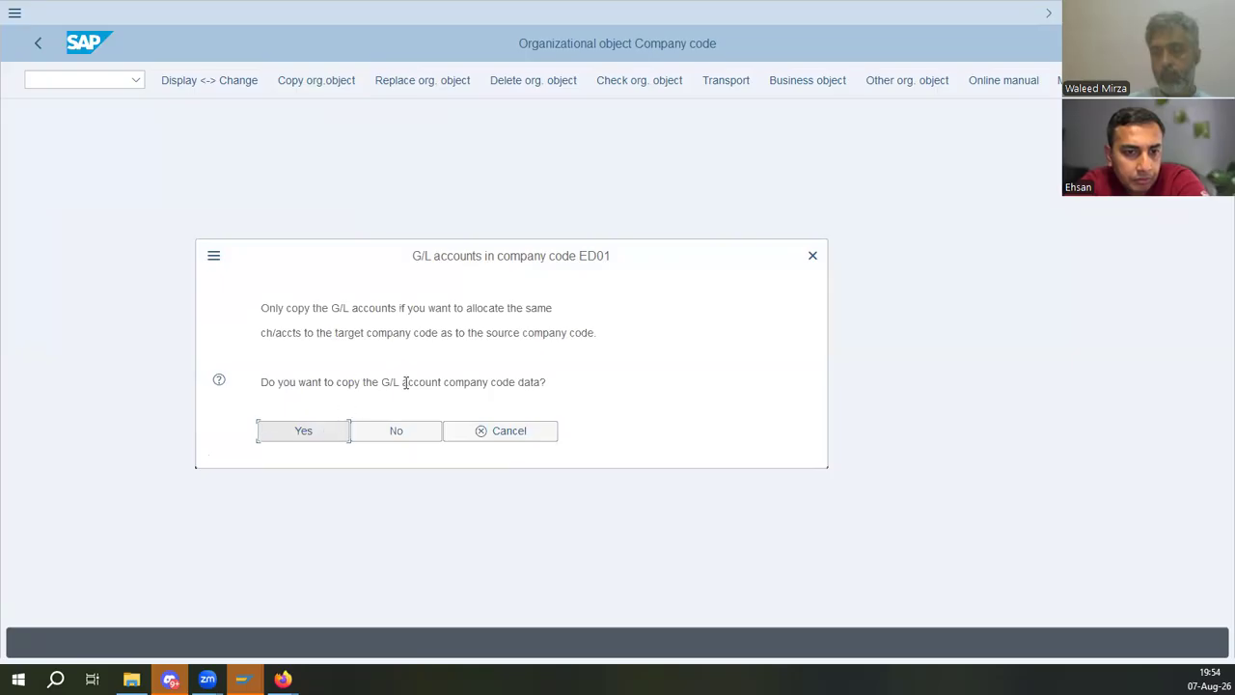
- Agree to copy the G/L account company code data and answer the controlling area assignment prompt
{"action": "left_click_drag", "start_coordinate": [418, 382], "coordinate": [615, 371]}
{"action": "left_click", "coordinate": [303, 434]}
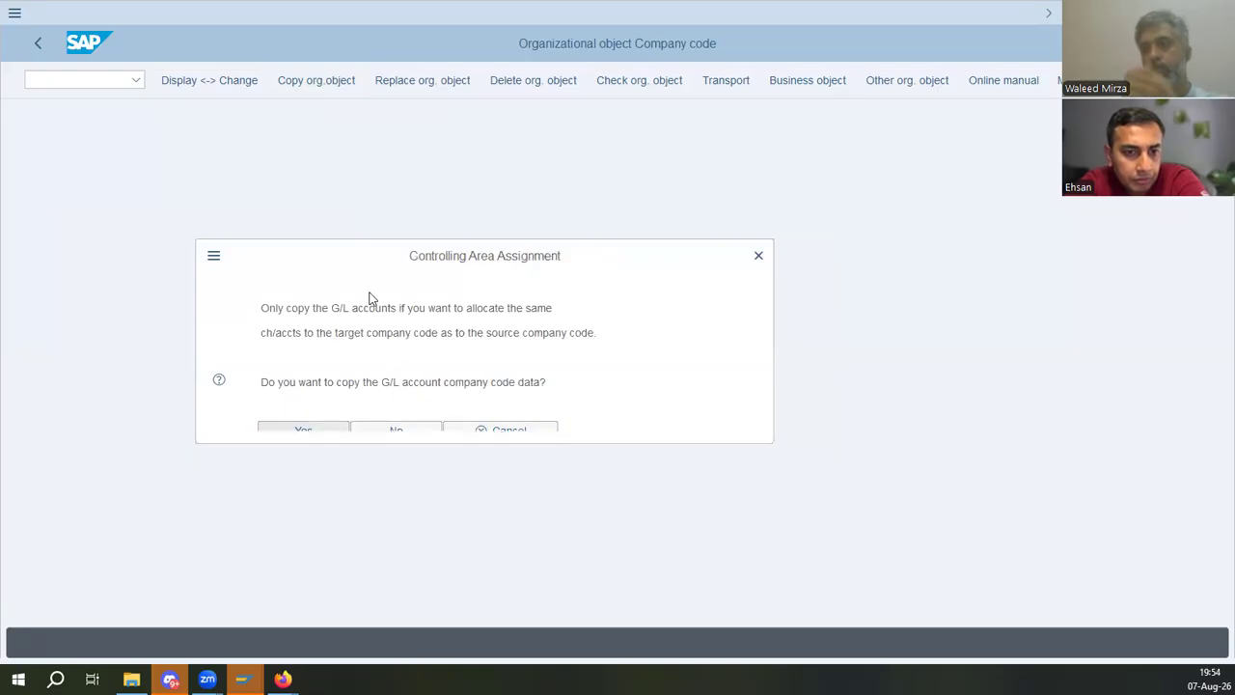
{"action": "left_click_drag", "start_coordinate": [379, 358], "coordinate": [524, 361]}
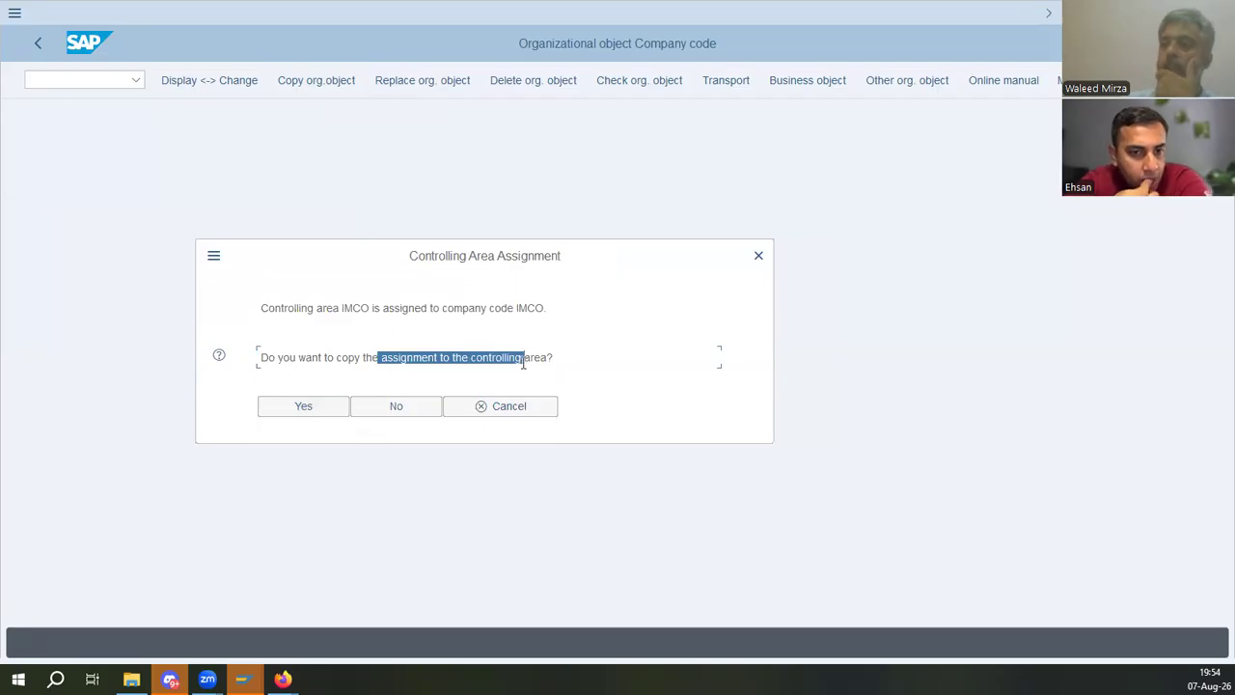
{"action": "left_click", "coordinate": [344, 406]}
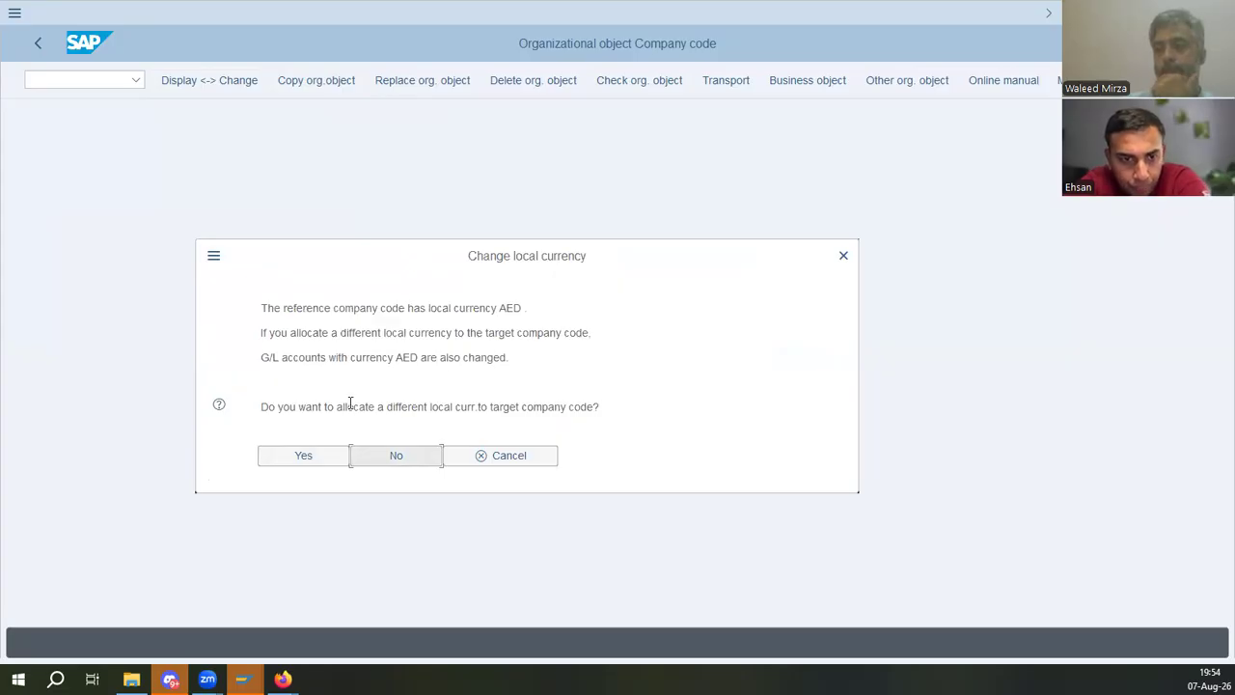
- Allocate a different local currency, USD, to company code ED01 and continue past the information message
{"action": "left_click_drag", "start_coordinate": [342, 406], "coordinate": [599, 406]}
{"action": "left_click", "coordinate": [438, 403]}
{"action": "left_click", "coordinate": [308, 463]}
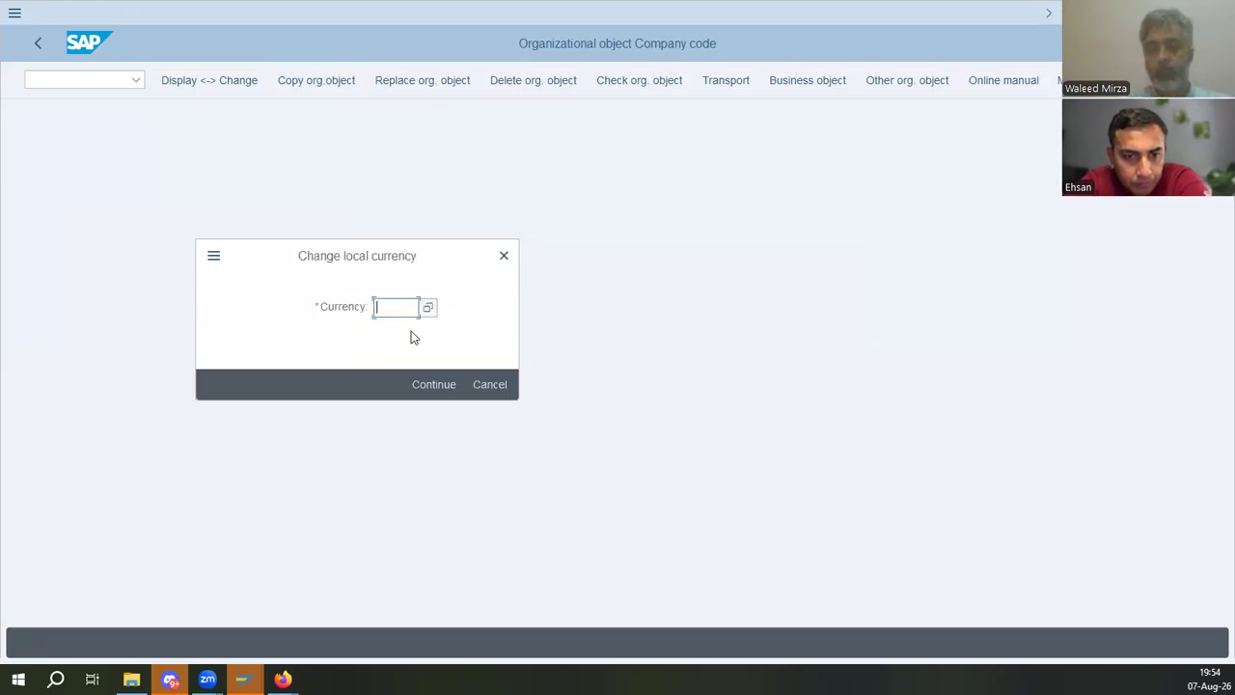
{"action": "type", "text": "usd"}
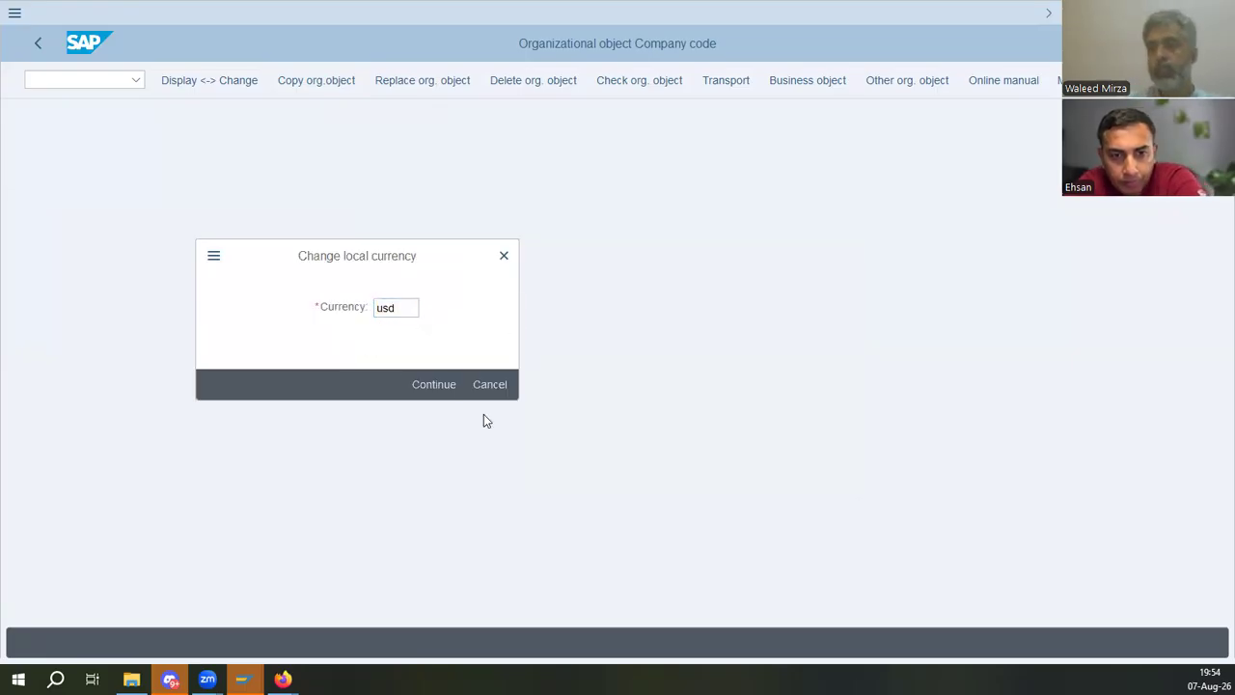
{"action": "left_click", "coordinate": [431, 385]}
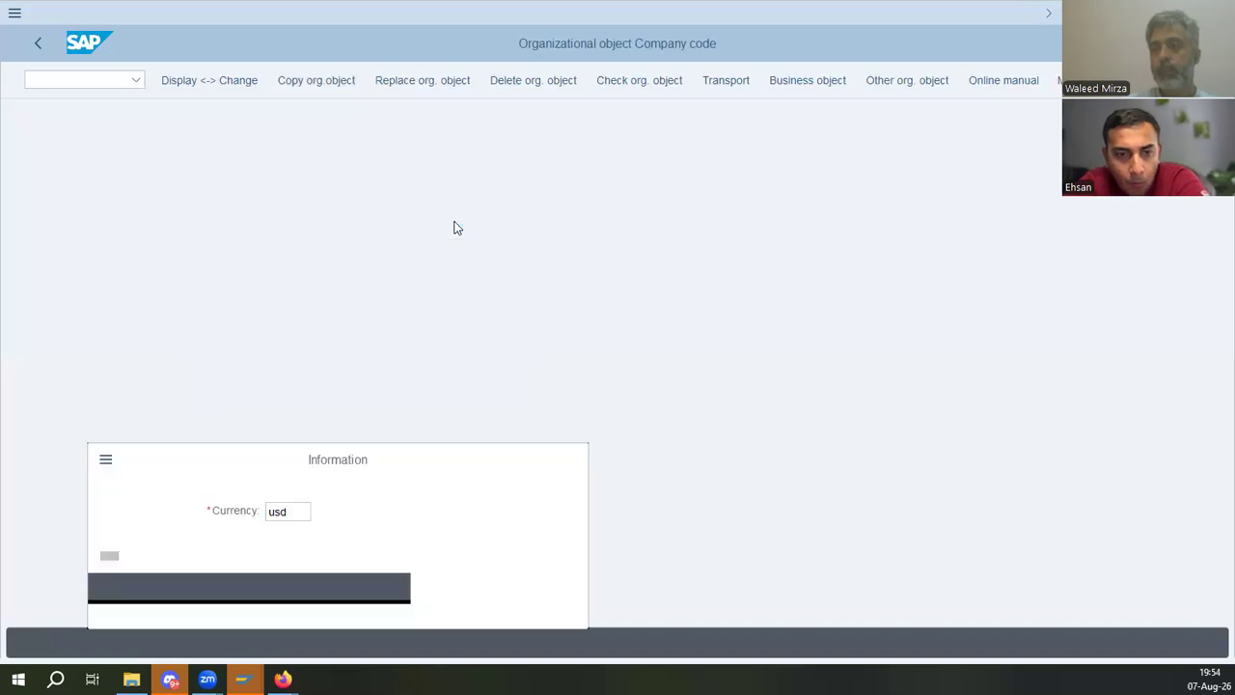
{"action": "left_click", "coordinate": [503, 612]}
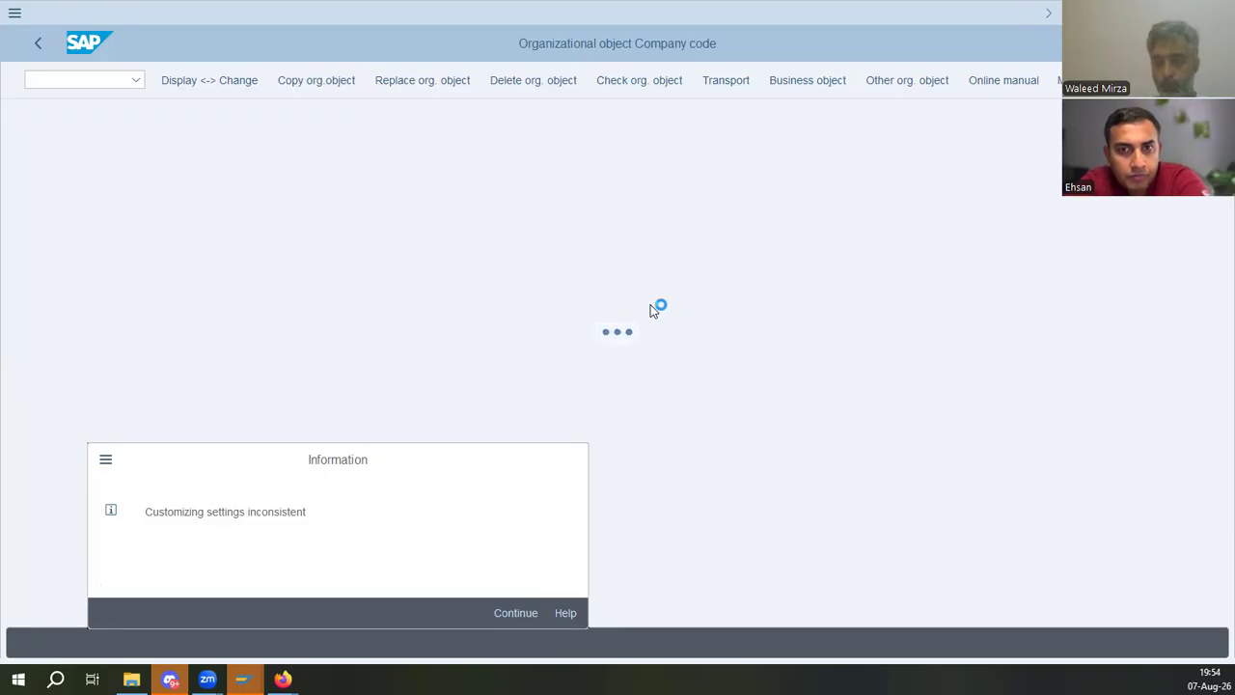
- Read the manual's Assign Plant to company and Assign purchase organization to company code sections
{"action": "key", "text": "alt+Tab"}
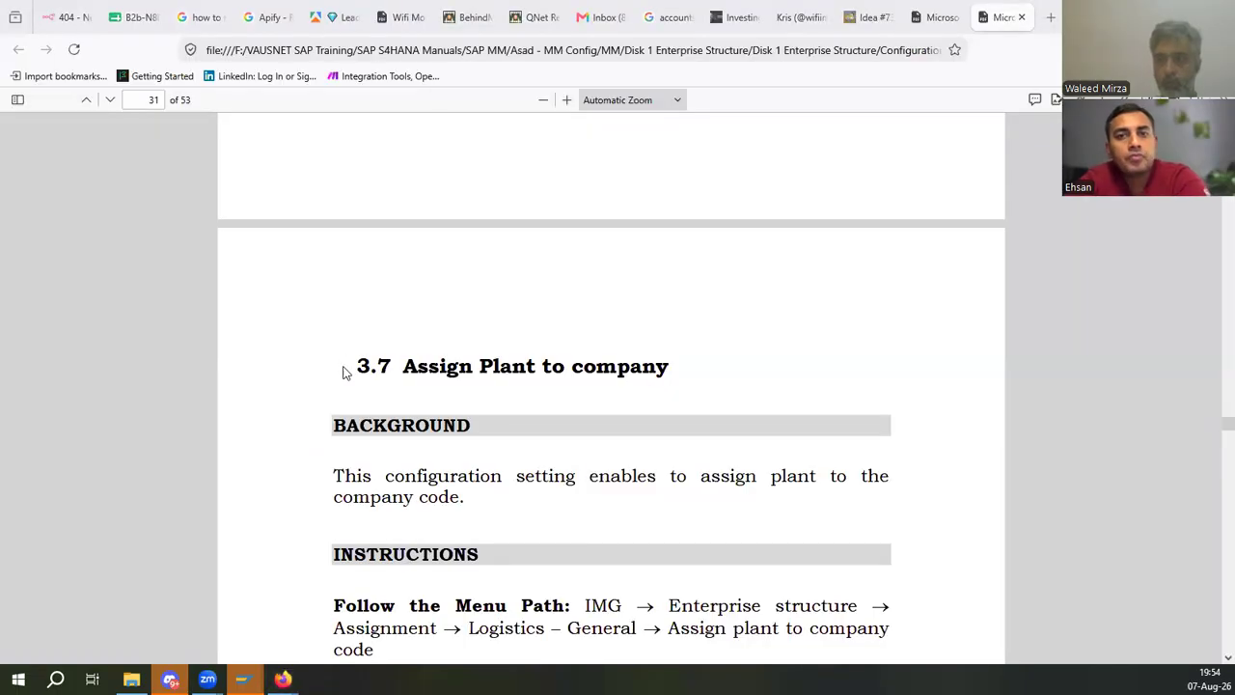
{"action": "key", "text": "alt+Tab"}
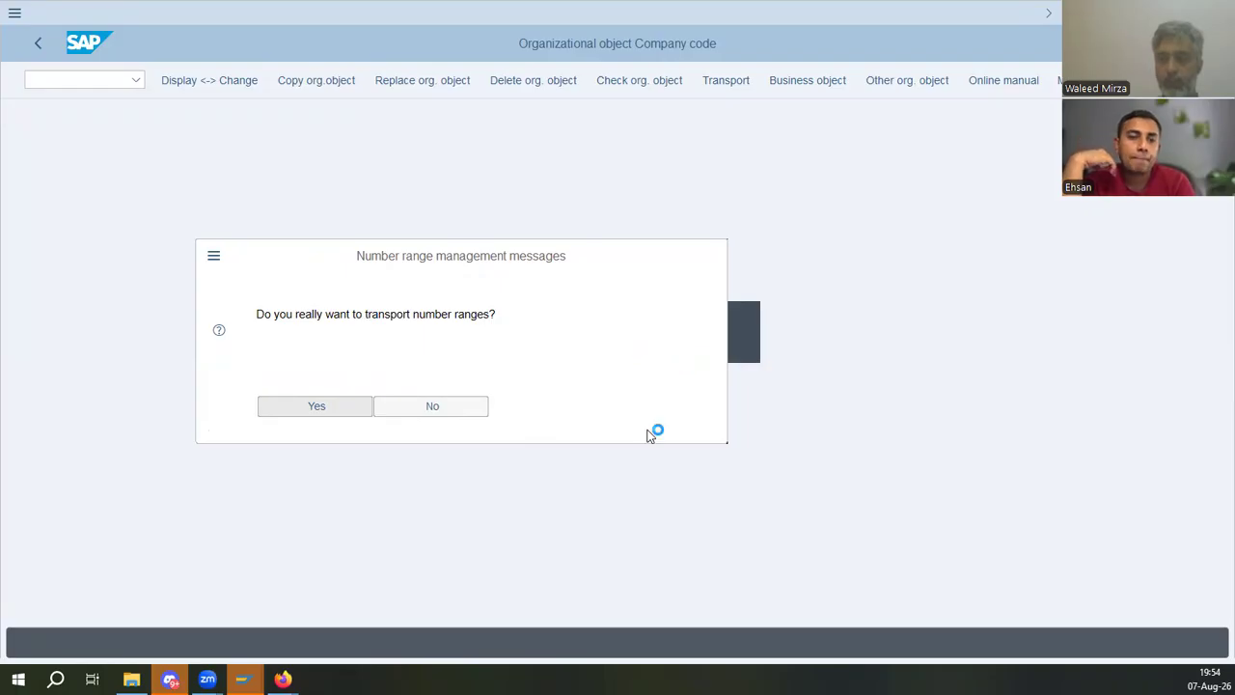
{"action": "key", "text": "alt+Tab"}
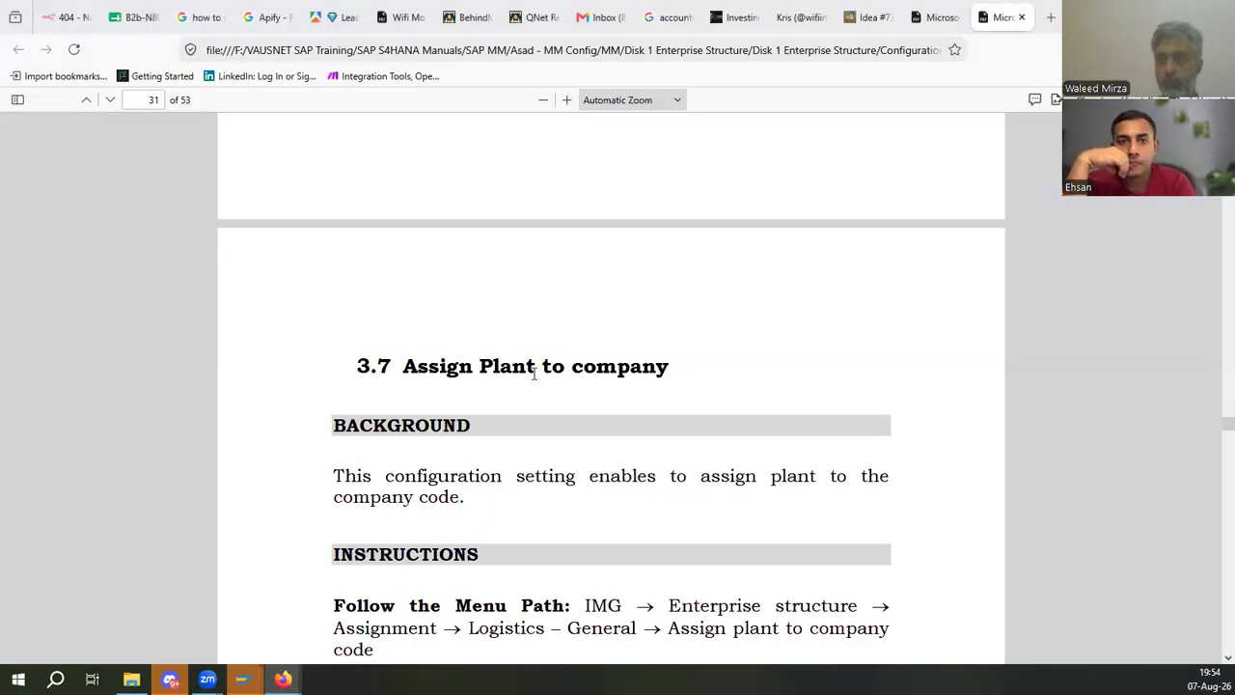
{"action": "scroll", "coordinate": [540, 518], "scroll_direction": "down", "scroll_amount": 4}
{"action": "scroll", "coordinate": [540, 518], "scroll_direction": "down", "scroll_amount": 5}
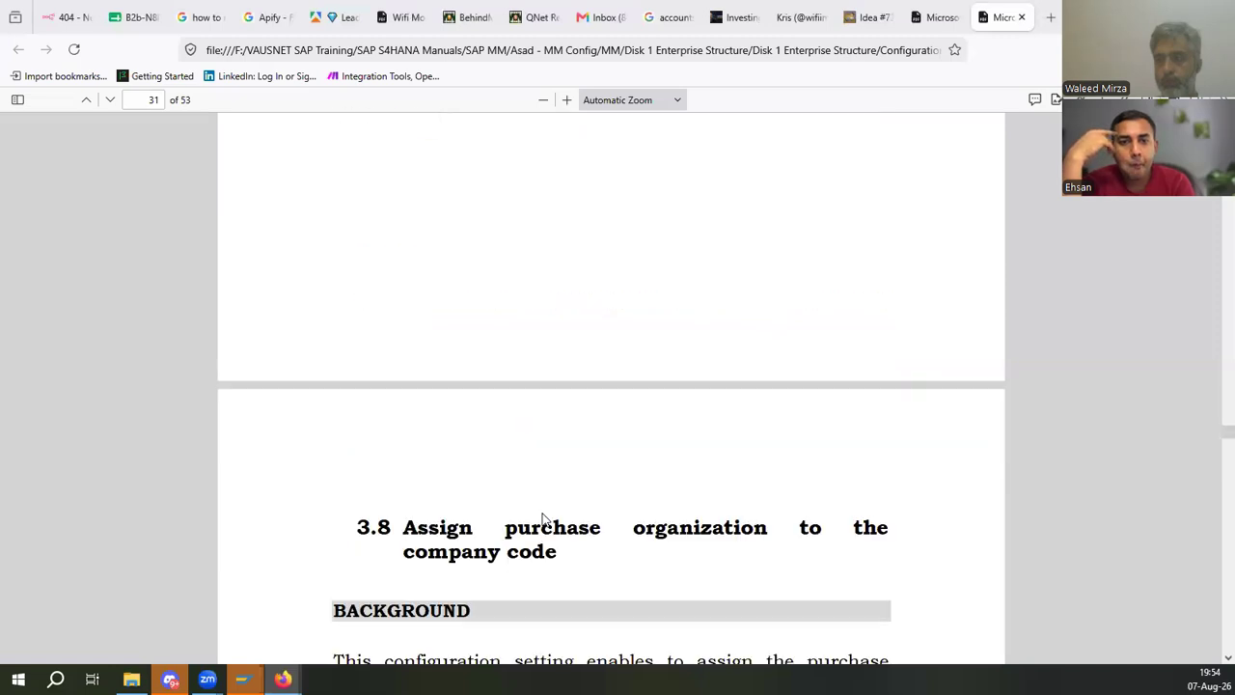
{"action": "scroll", "coordinate": [542, 518], "scroll_direction": "down", "scroll_amount": 4}
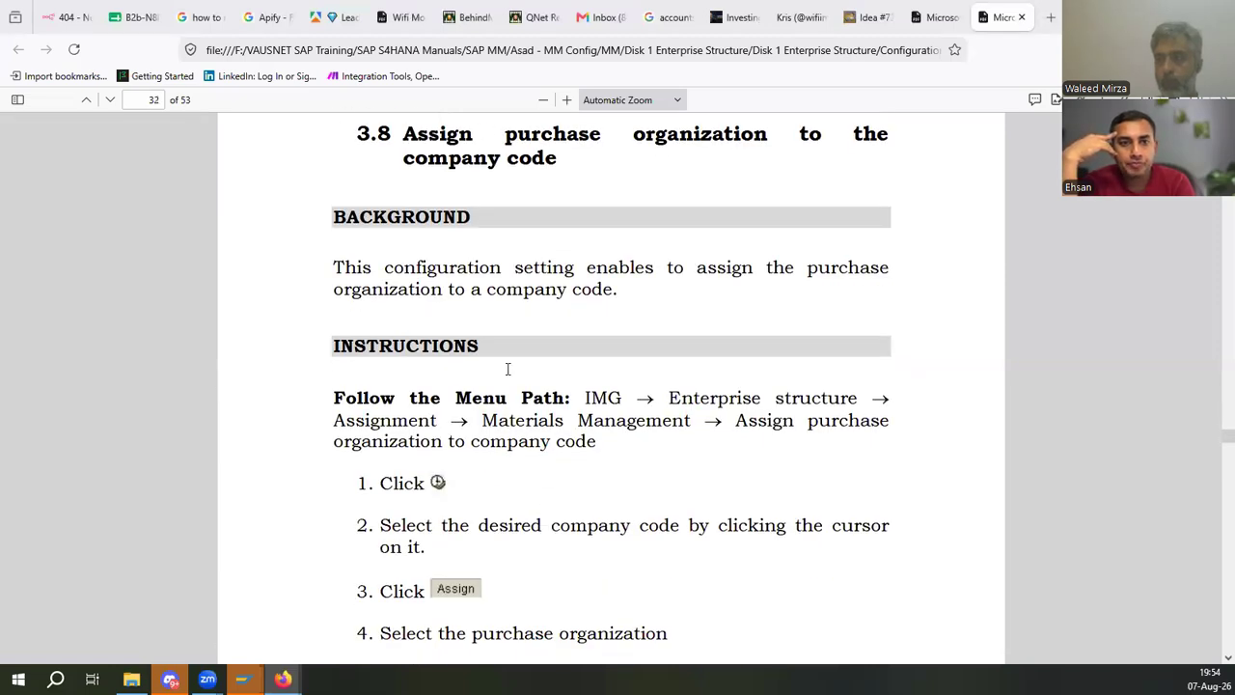
- Check the pending number range transport question, then read the manual's Assign purchase organization to plant section
{"action": "key", "text": "alt+Tab"}
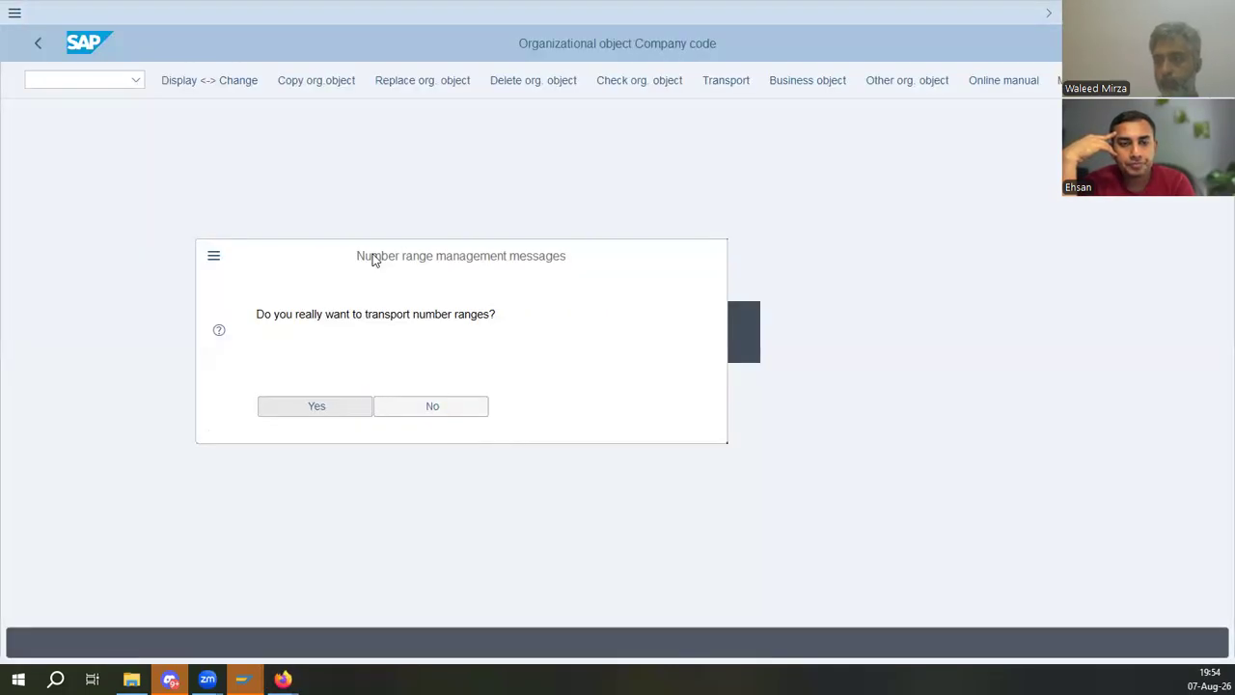
{"action": "key", "text": "alt+Tab"}
{"action": "scroll", "coordinate": [566, 375], "scroll_direction": "down", "scroll_amount": 10}
{"action": "left_click_drag", "start_coordinate": [497, 221], "coordinate": [754, 221]}
{"action": "left_click", "coordinate": [650, 364]}
{"action": "left_click_drag", "start_coordinate": [585, 220], "coordinate": [747, 220]}
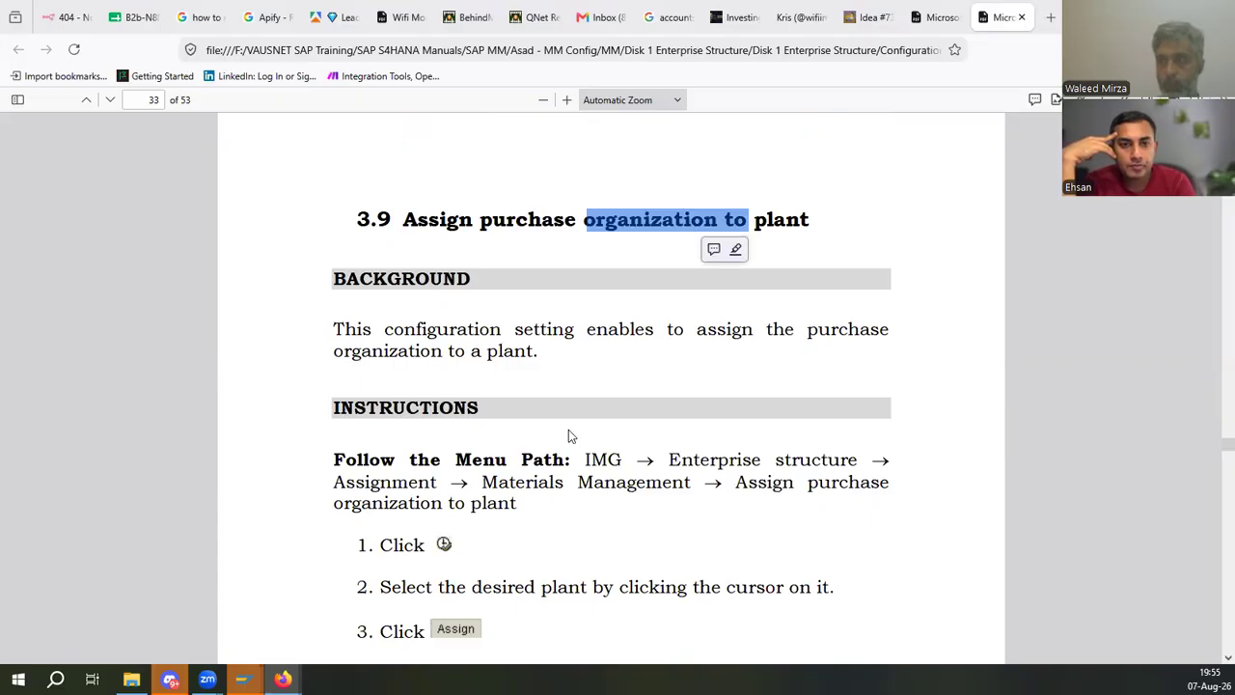
- Scroll through the manual's Material Master chapter and its Assign field to field selection groups instructions
{"action": "scroll", "coordinate": [568, 433], "scroll_direction": "down", "scroll_amount": 10}
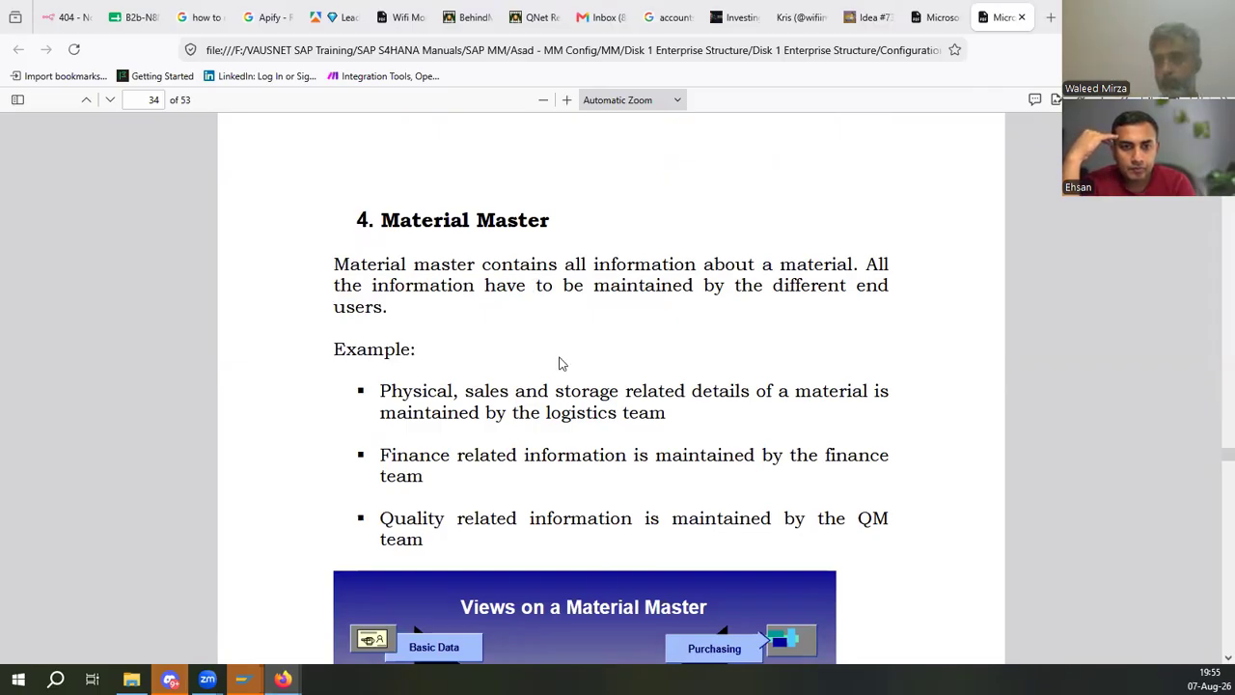
{"action": "scroll", "coordinate": [591, 372], "scroll_direction": "down", "scroll_amount": 3}
{"action": "scroll", "coordinate": [592, 371], "scroll_direction": "down", "scroll_amount": 4}
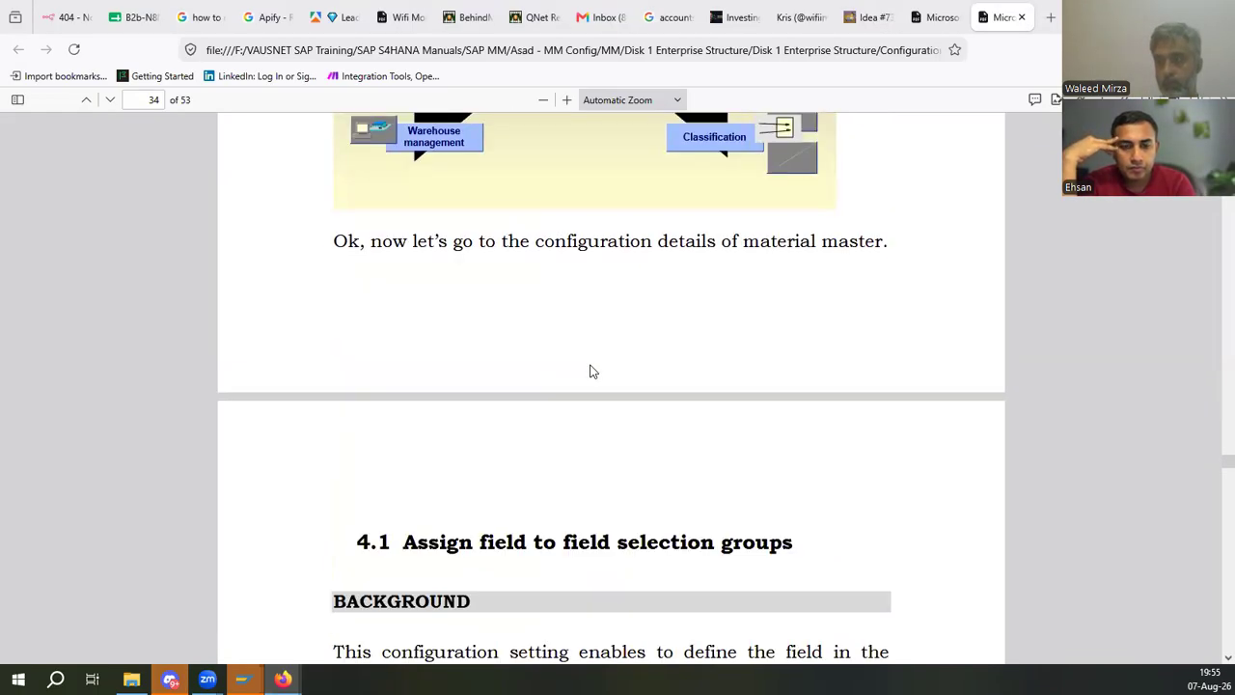
{"action": "scroll", "coordinate": [591, 371], "scroll_direction": "down", "scroll_amount": 3}
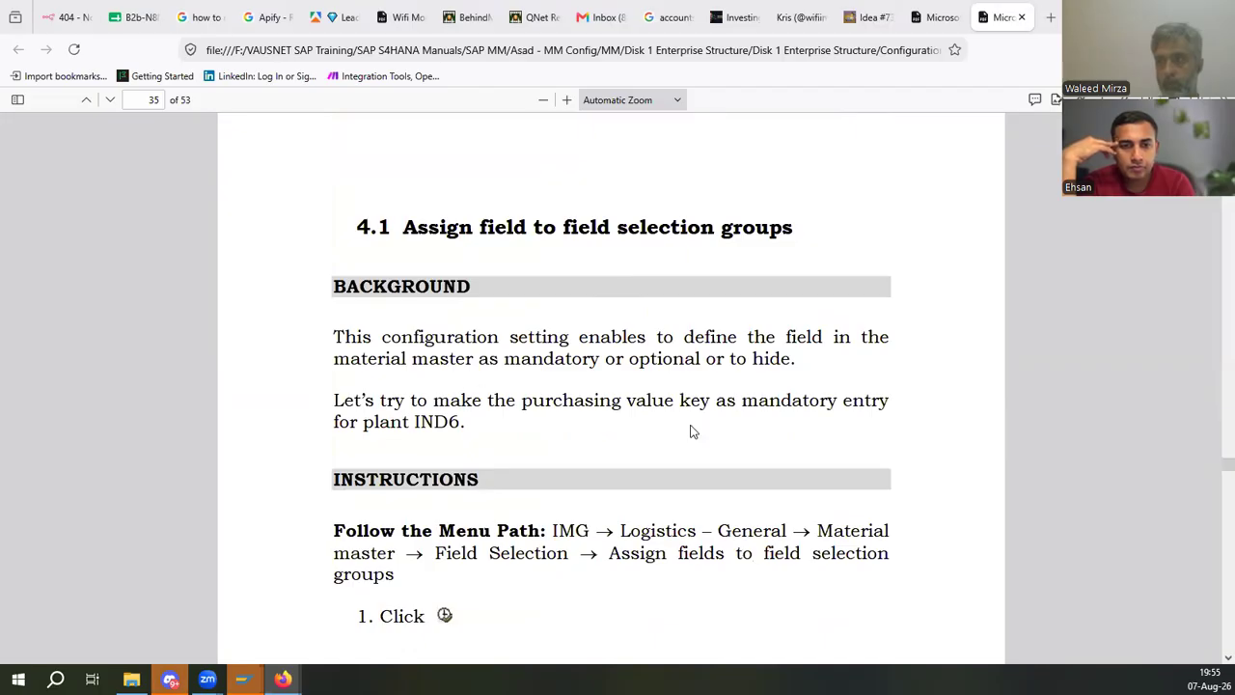
{"action": "scroll", "coordinate": [690, 432], "scroll_direction": "down", "scroll_amount": 3}
{"action": "scroll", "coordinate": [656, 342], "scroll_direction": "down", "scroll_amount": 5}
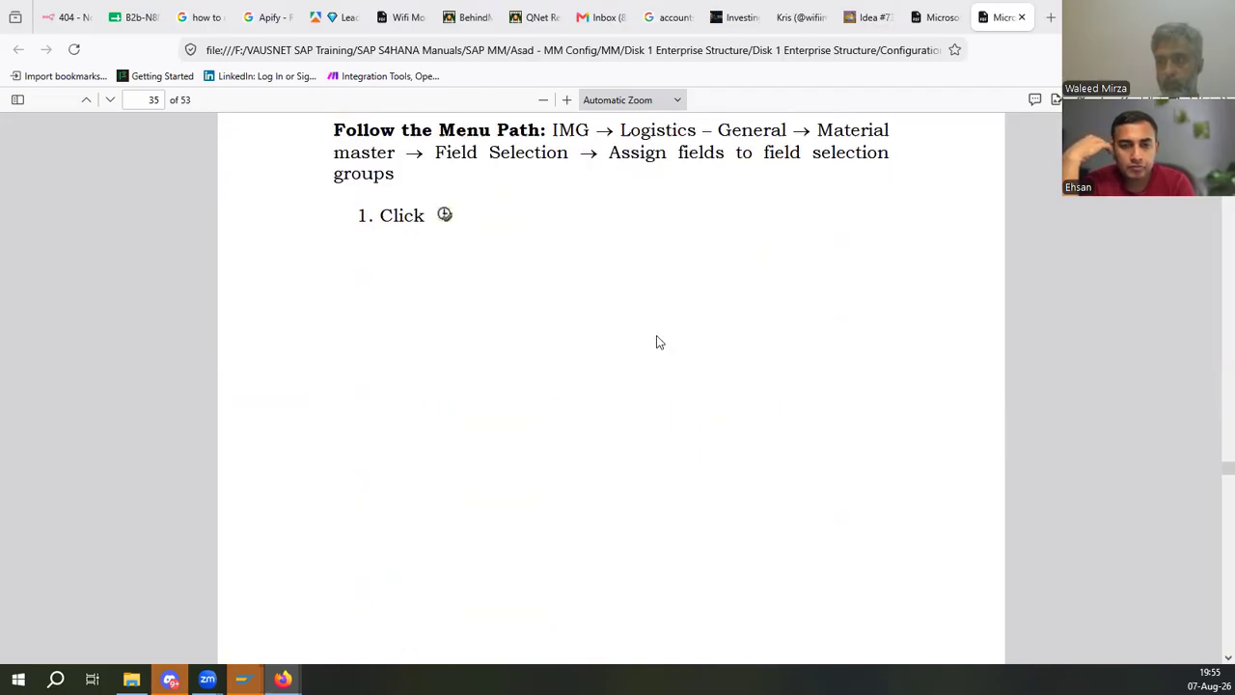
{"action": "scroll", "coordinate": [656, 343], "scroll_direction": "up", "scroll_amount": 1}
{"action": "scroll", "coordinate": [657, 342], "scroll_direction": "down", "scroll_amount": 8}
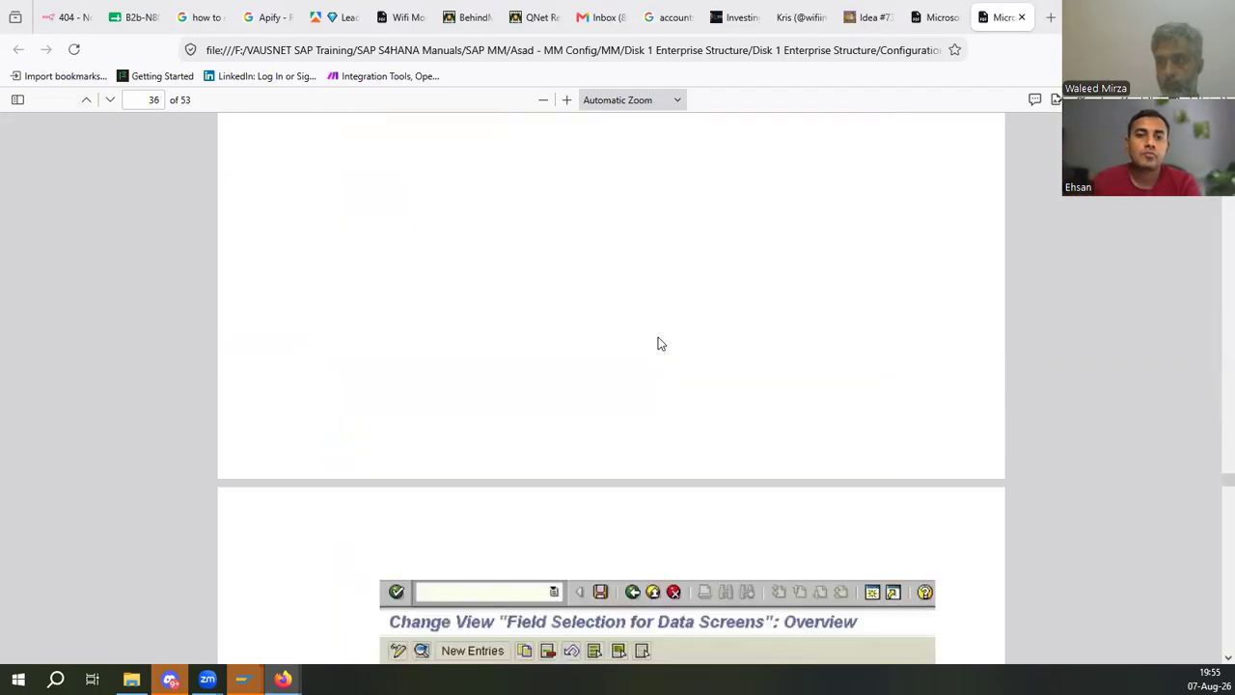
- Confirm the customizing request and copy company code IMCO to ED01
{"action": "scroll", "coordinate": [660, 344], "scroll_direction": "up", "scroll_amount": 12}
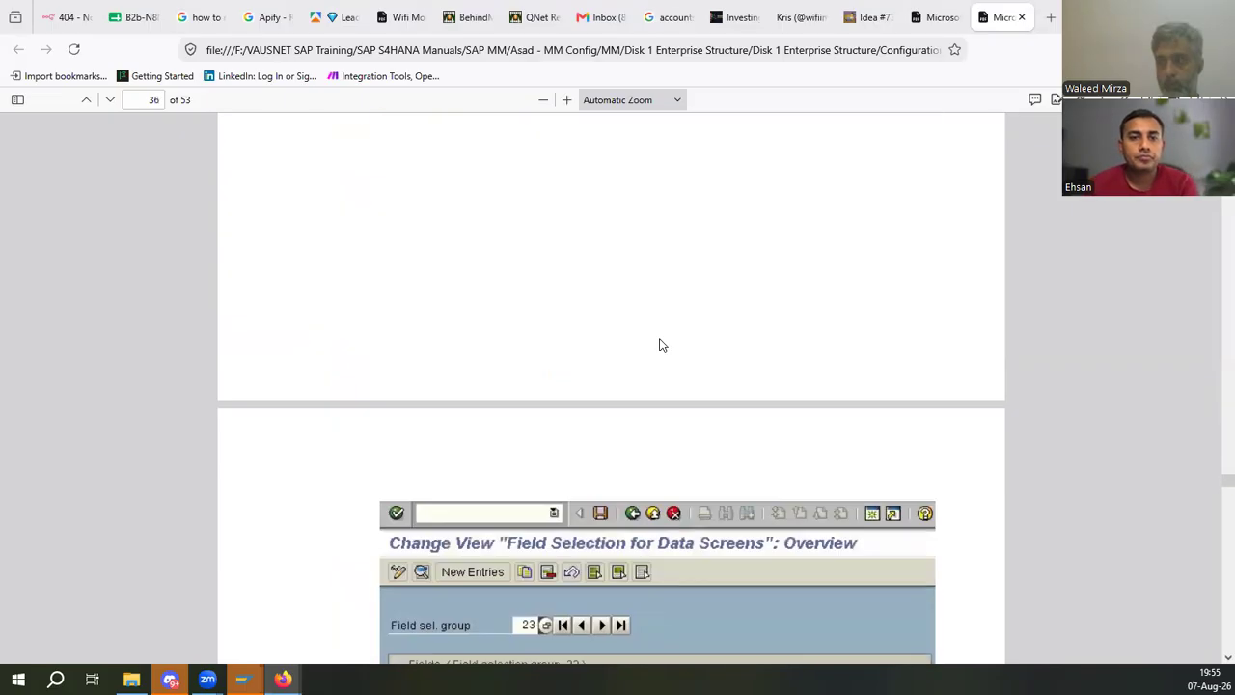
{"action": "scroll", "coordinate": [661, 351], "scroll_direction": "up", "scroll_amount": 4}
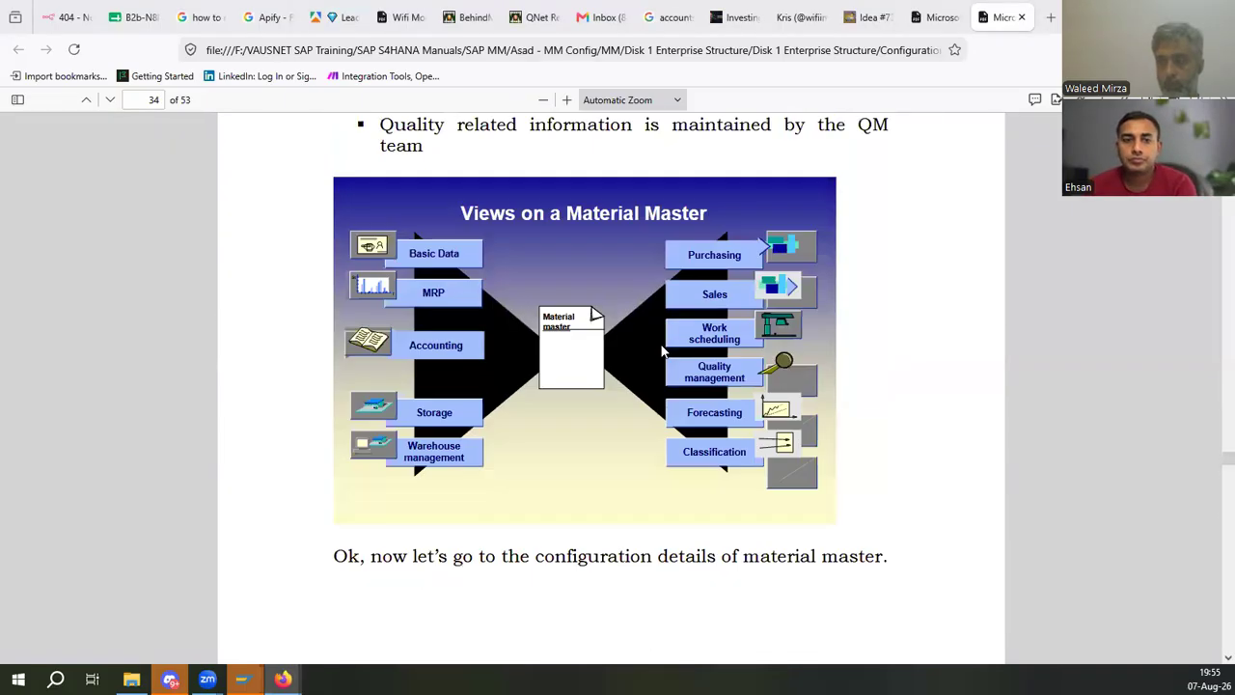
{"action": "key", "text": "alt+Tab"}
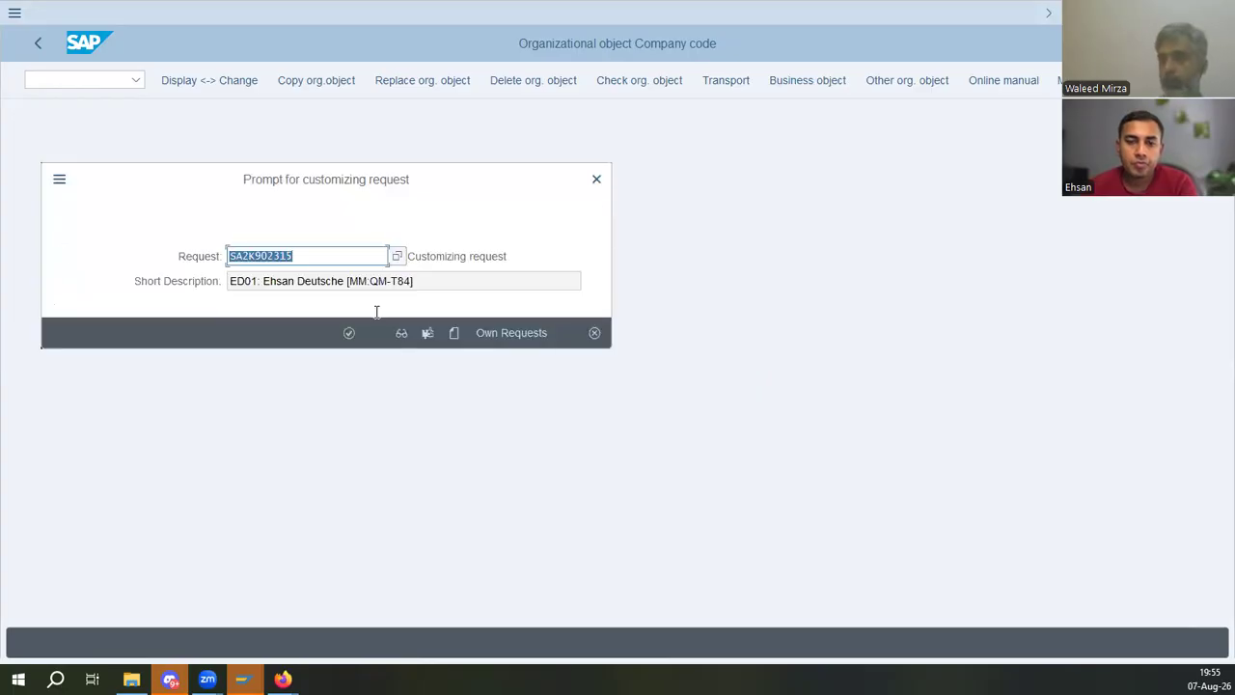
{"action": "left_click", "coordinate": [350, 333]}
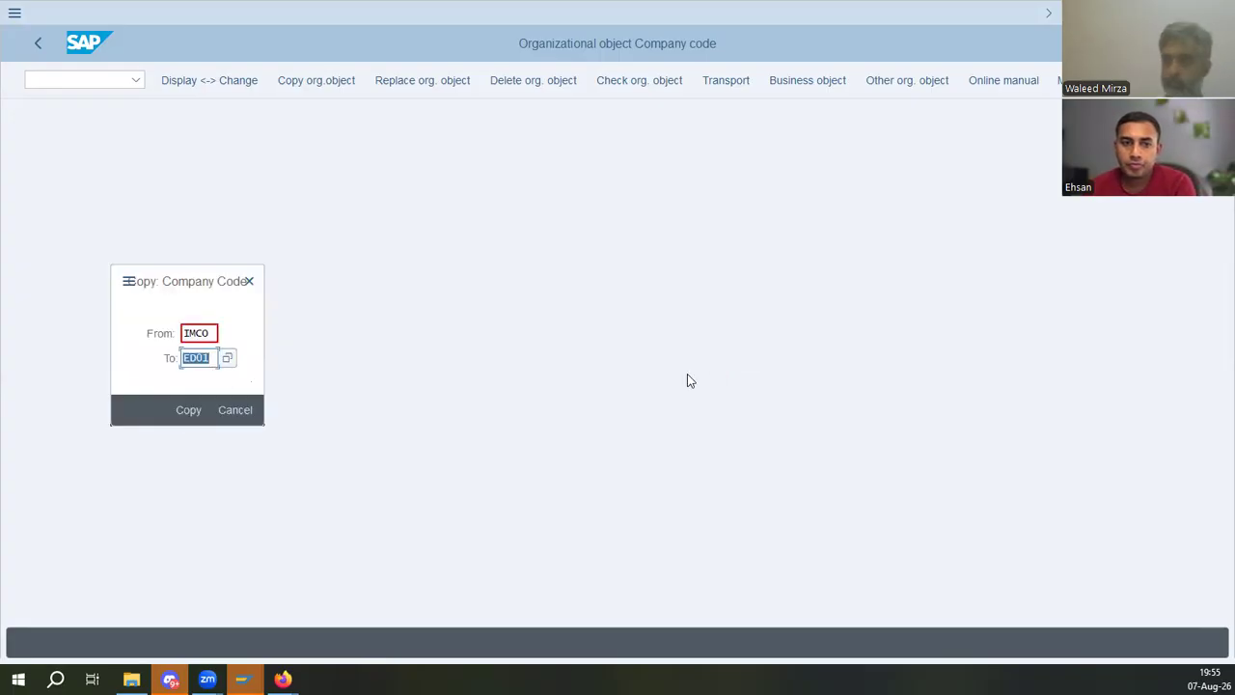
{"action": "left_click", "coordinate": [194, 406]}
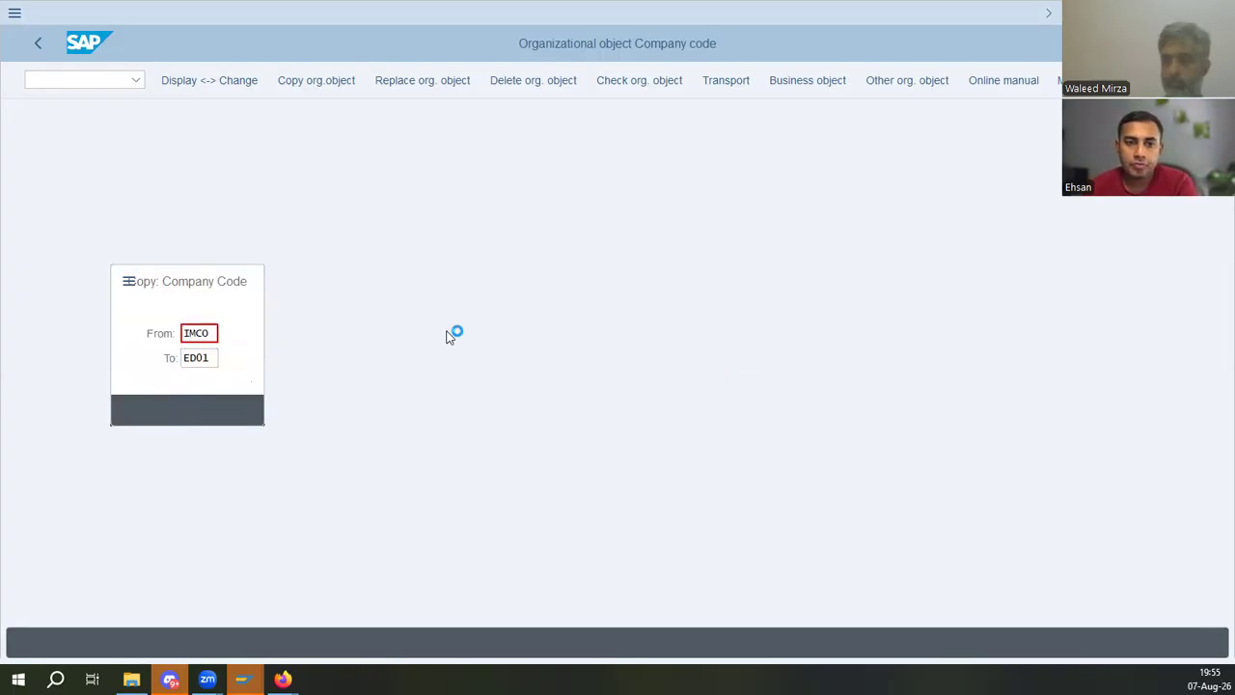
- Transport the company code's number range intervals, recording them in the customizing request, and acknowledge the copy messages
{"action": "left_click", "coordinate": [493, 645]}
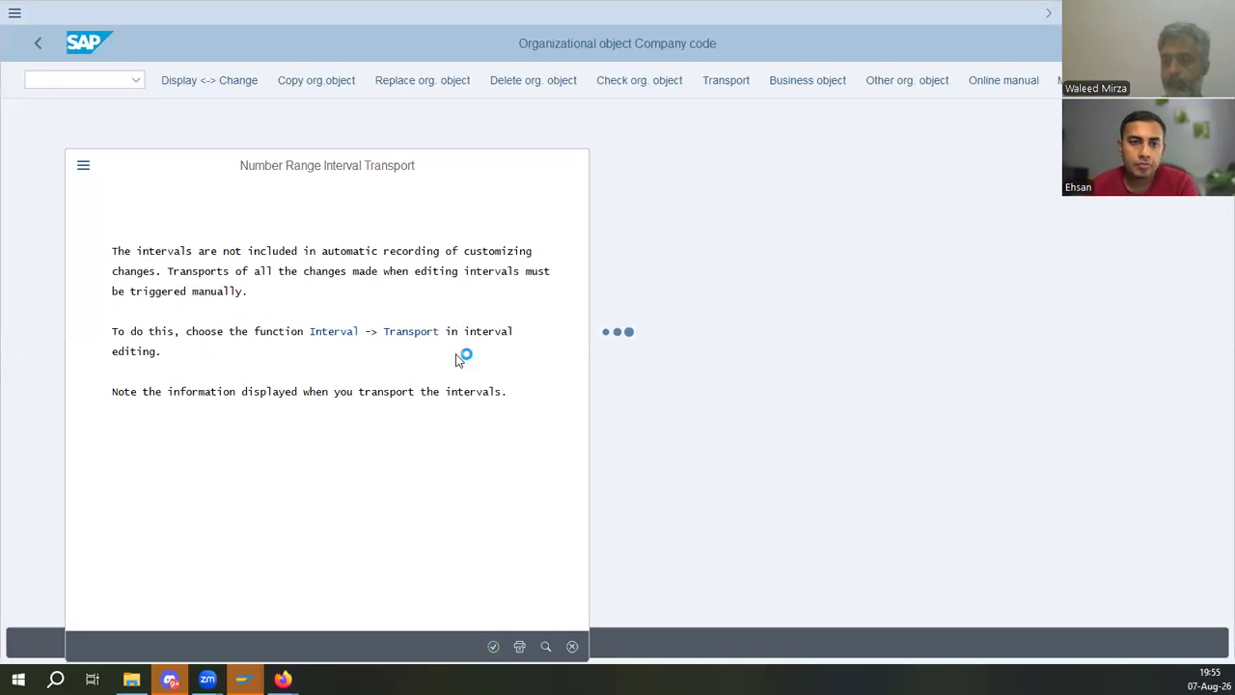
{"action": "left_click", "coordinate": [504, 647]}
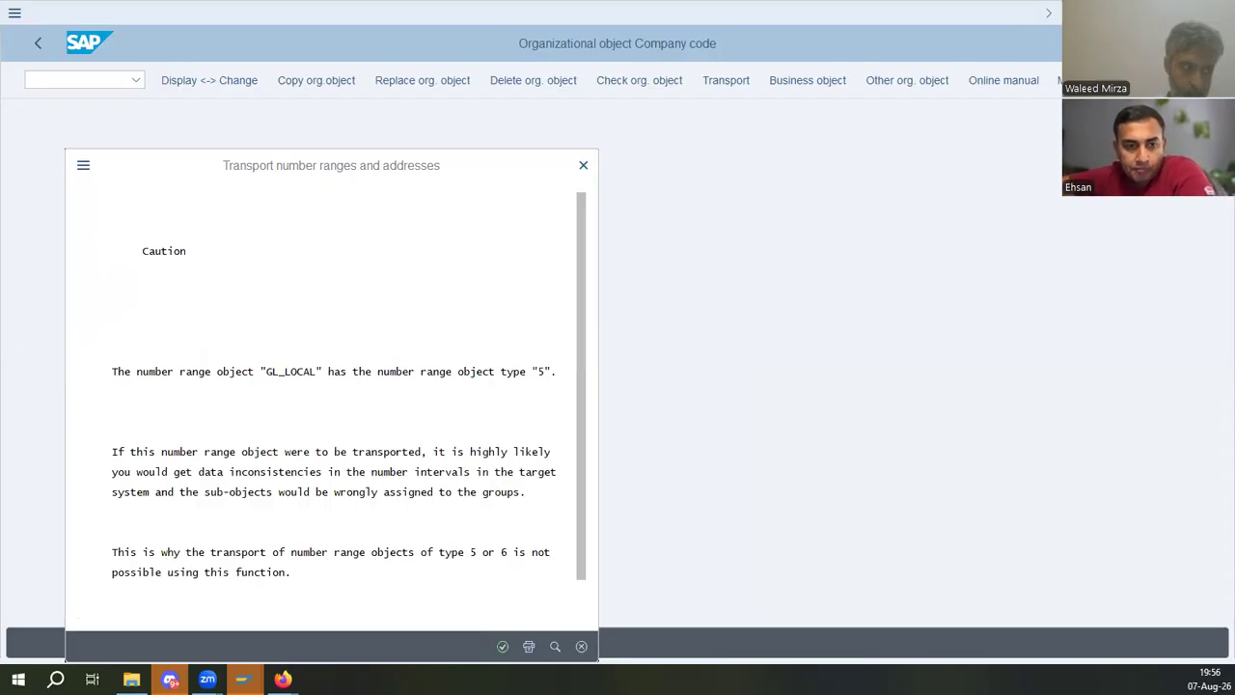
{"action": "left_click", "coordinate": [502, 648]}
{"action": "left_click", "coordinate": [503, 648]}
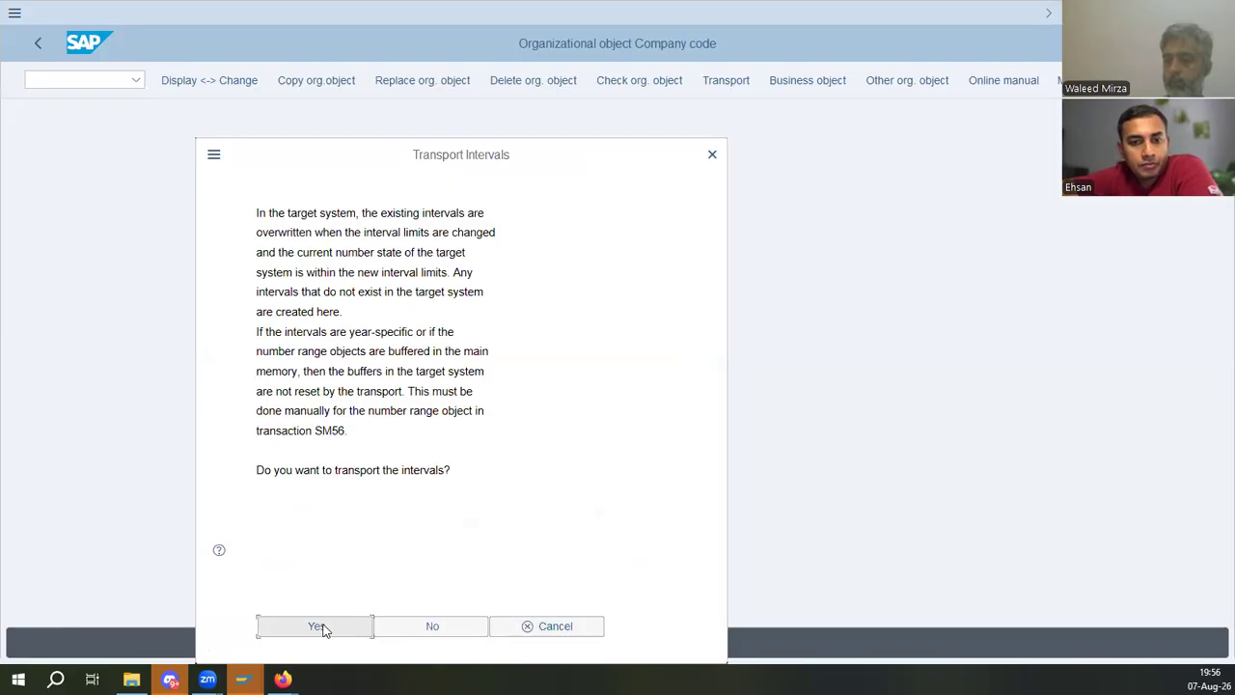
{"action": "left_click", "coordinate": [321, 628]}
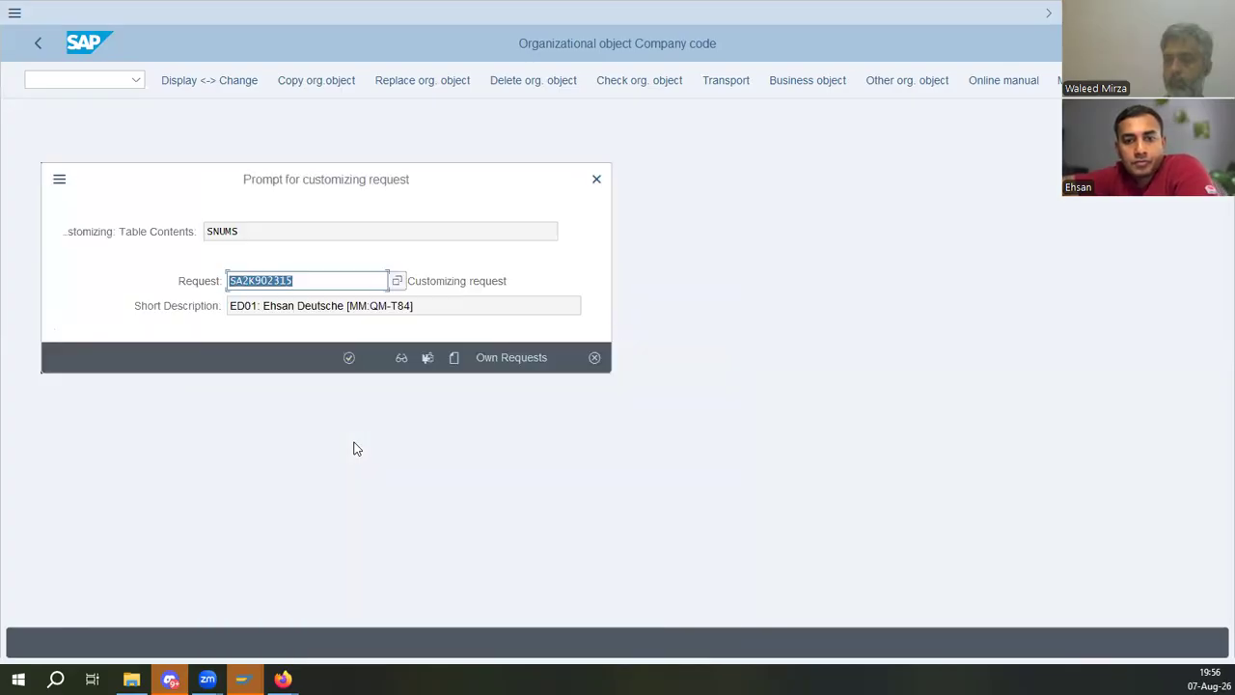
{"action": "left_click", "coordinate": [350, 357]}
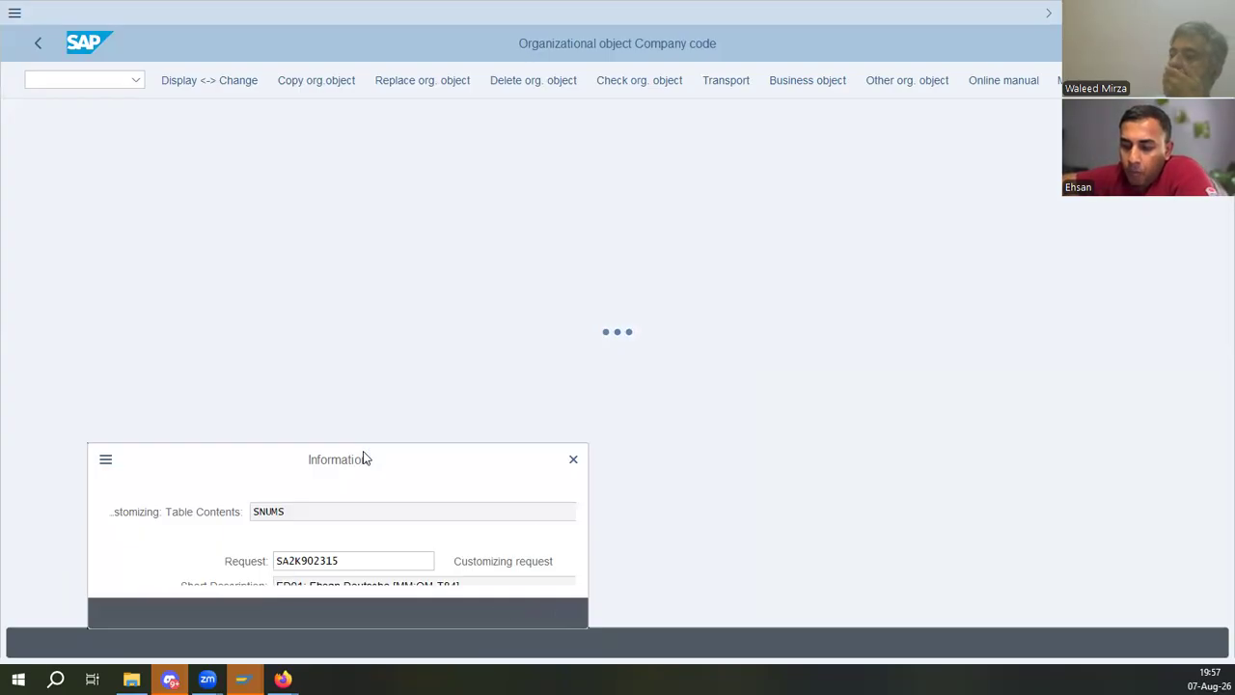
{"action": "left_click", "coordinate": [517, 614]}
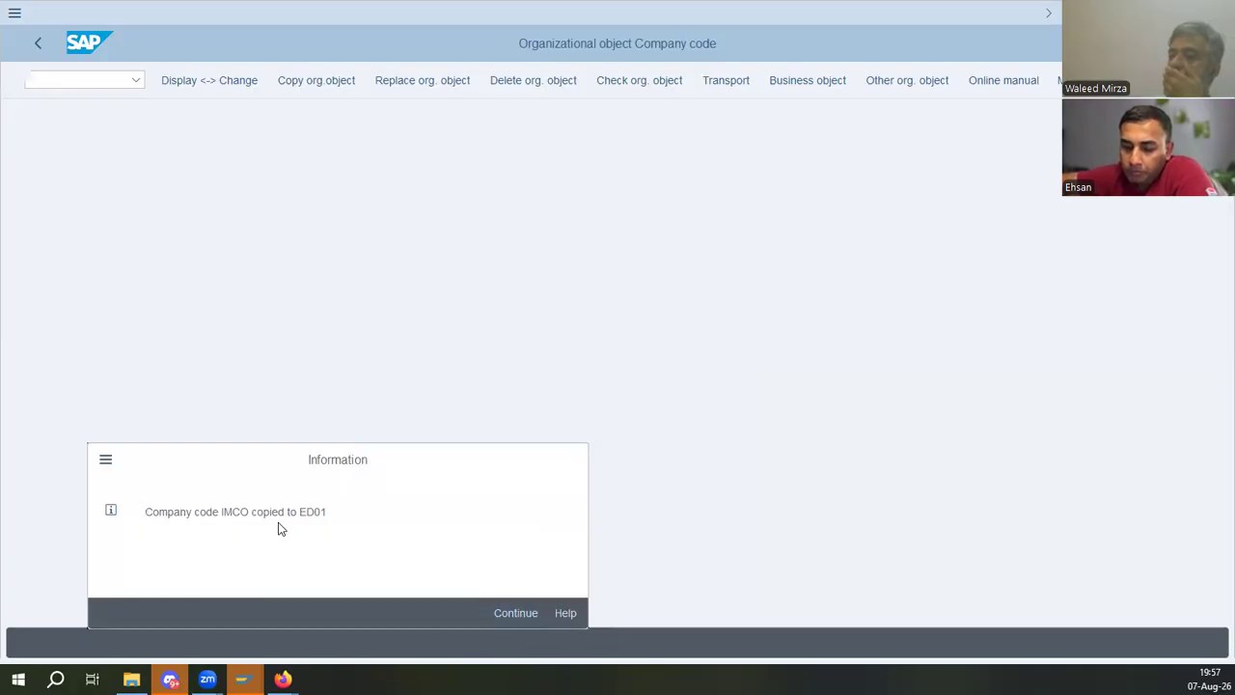
{"action": "double_click", "coordinate": [276, 248]}
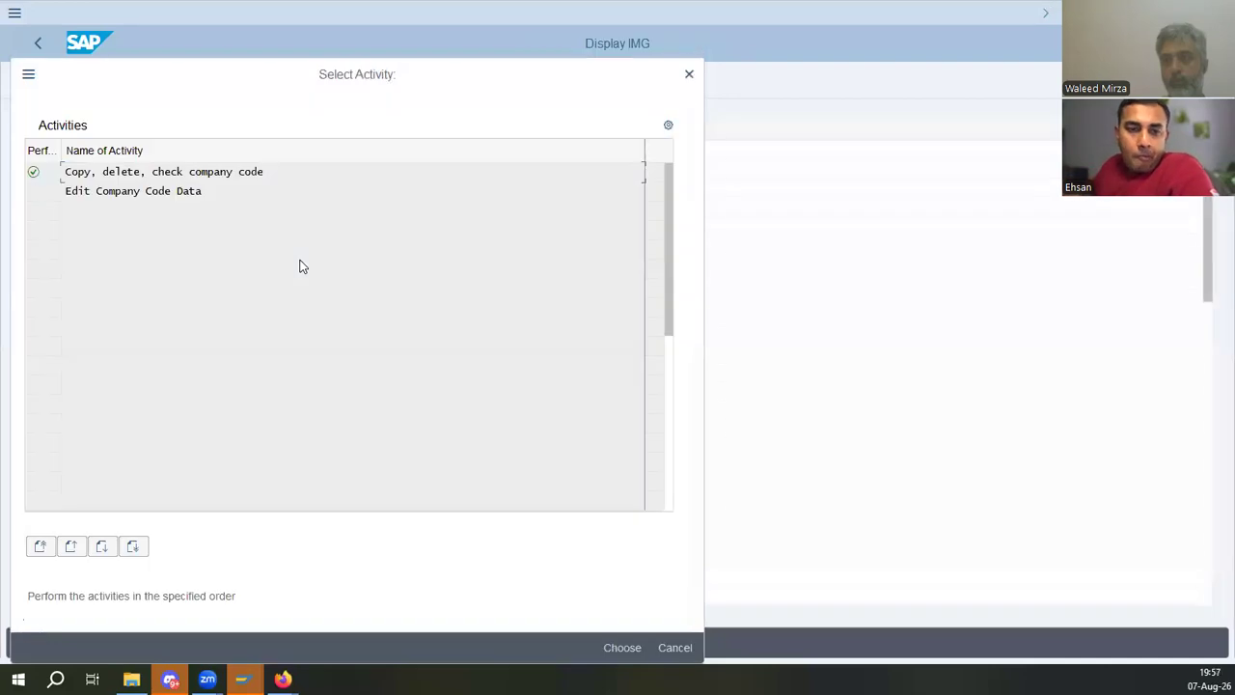
- Open Assign plant to company code under Enterprise Structure assignment and add plant ED01 to company code ED01
{"action": "left_click", "coordinate": [686, 74]}
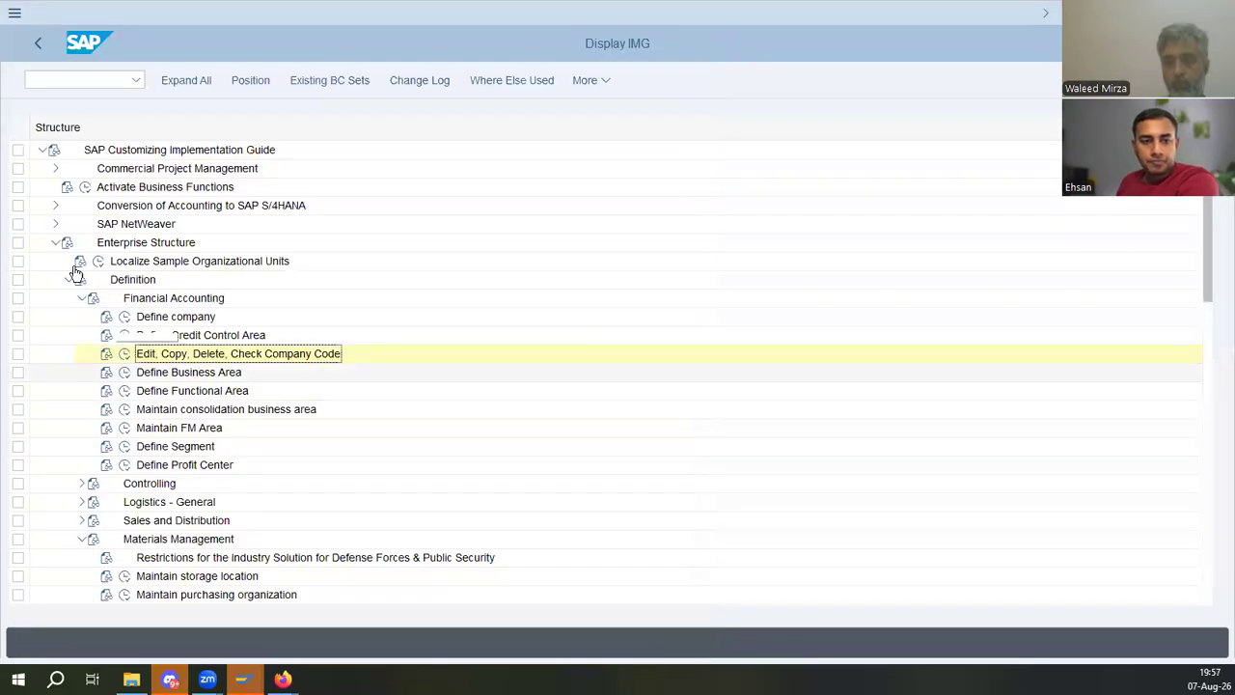
{"action": "left_click", "coordinate": [68, 279]}
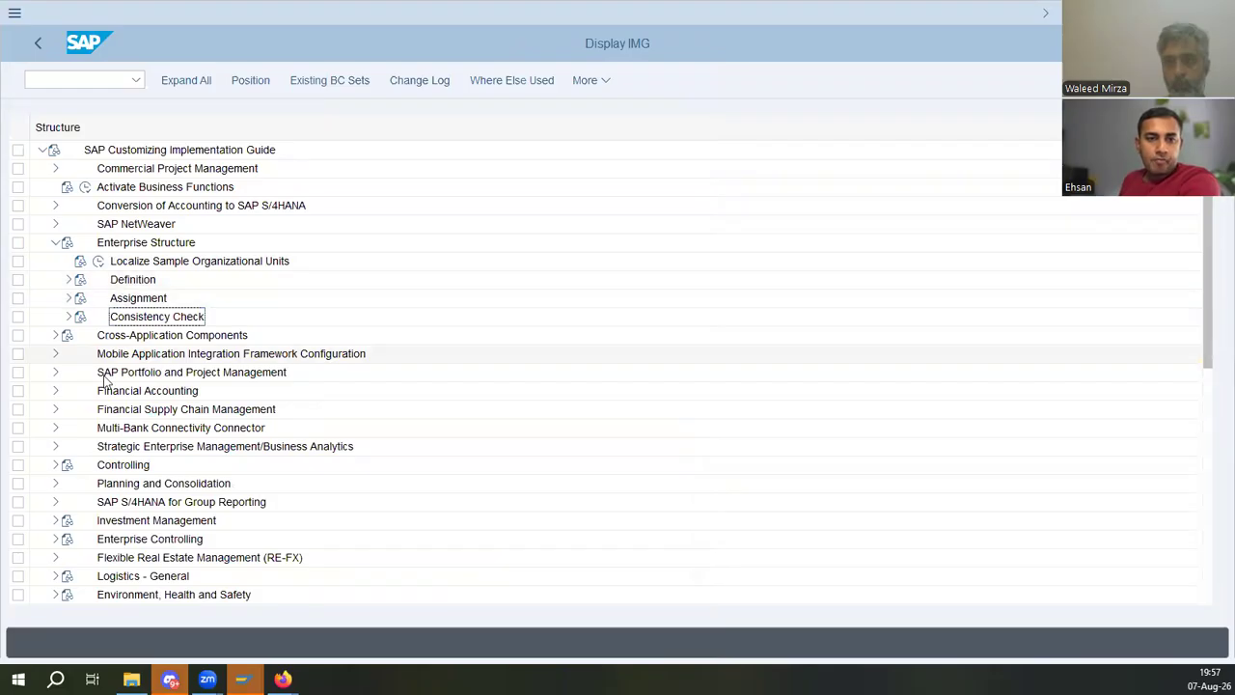
{"action": "left_click", "coordinate": [66, 298]}
{"action": "left_click", "coordinate": [126, 373]}
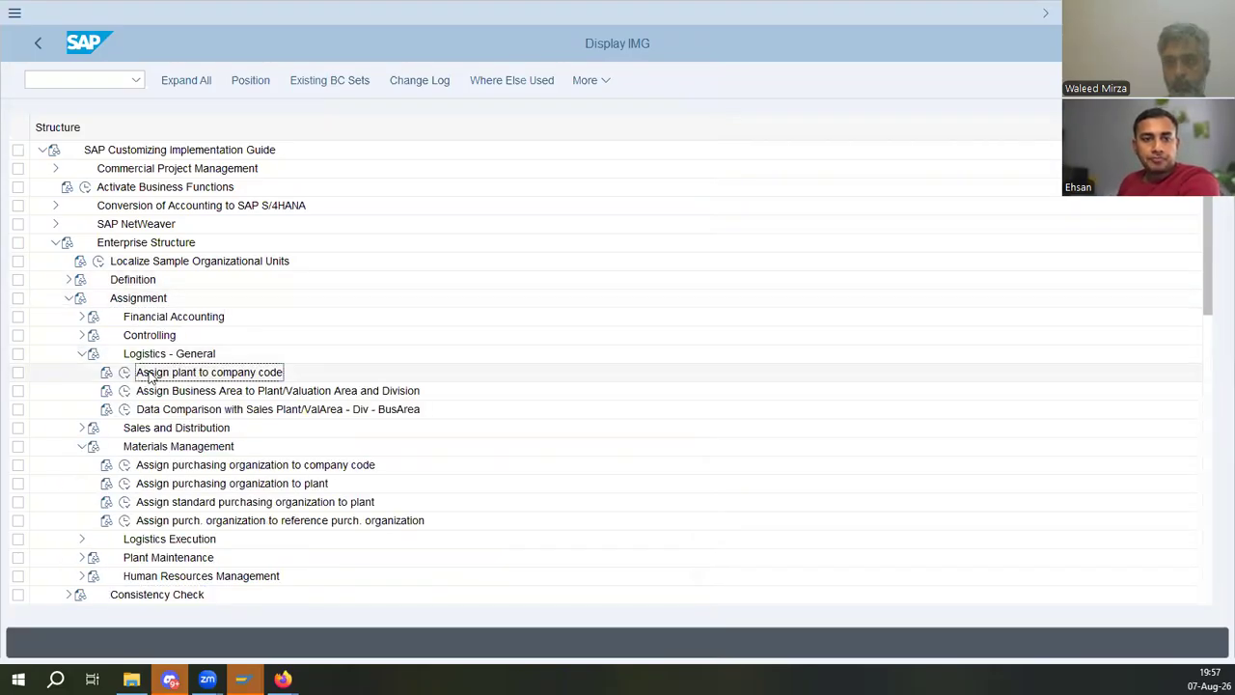
{"action": "left_click", "coordinate": [125, 373]}
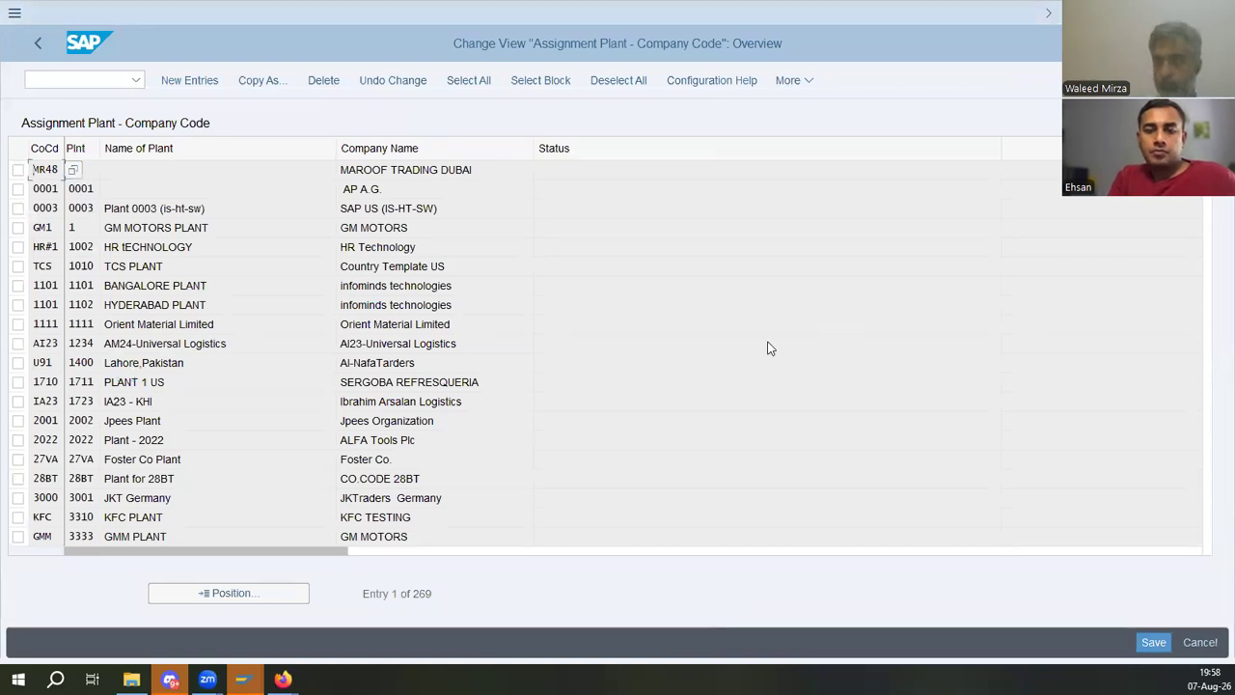
{"action": "left_click", "coordinate": [189, 81]}
{"action": "type", "text": "ed01"}
{"action": "key", "text": "Tab"}
{"action": "type", "text": "ed01"}
{"action": "key", "text": "Return"}
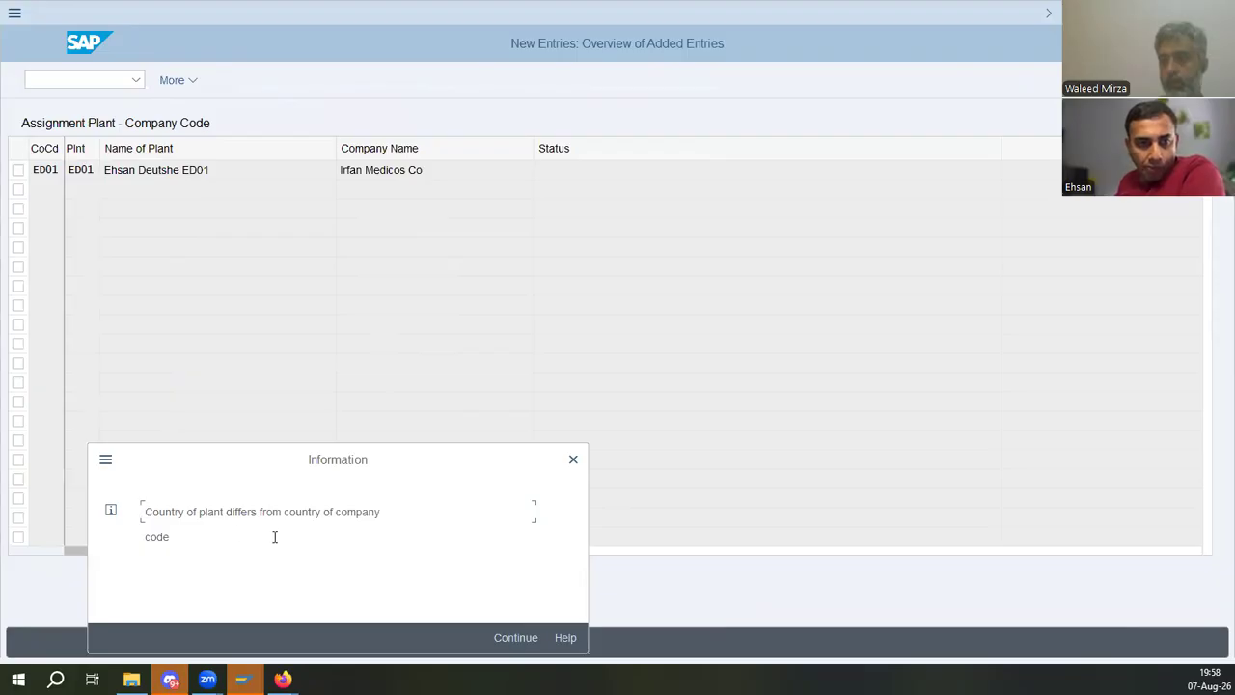
- Acknowledge the country mismatch message and save the plant assignment to the customizing request
{"action": "left_click_drag", "start_coordinate": [222, 511], "coordinate": [427, 518]}
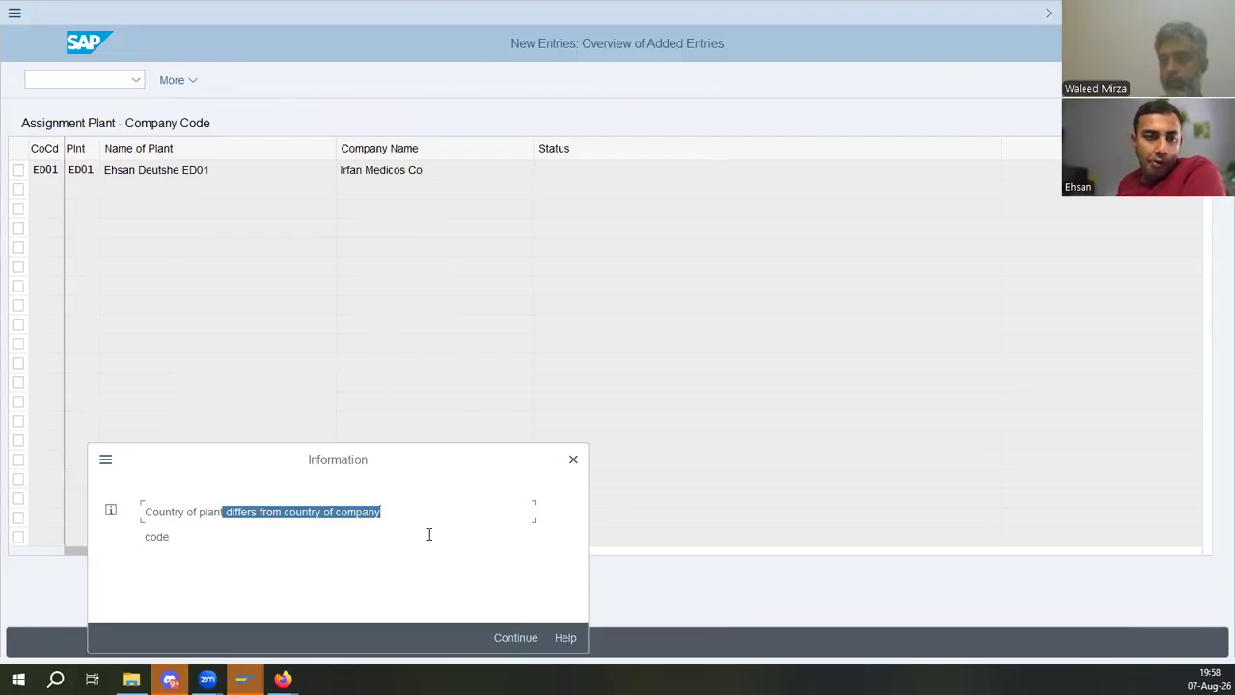
{"action": "left_click", "coordinate": [513, 637]}
{"action": "left_click", "coordinate": [378, 166]}
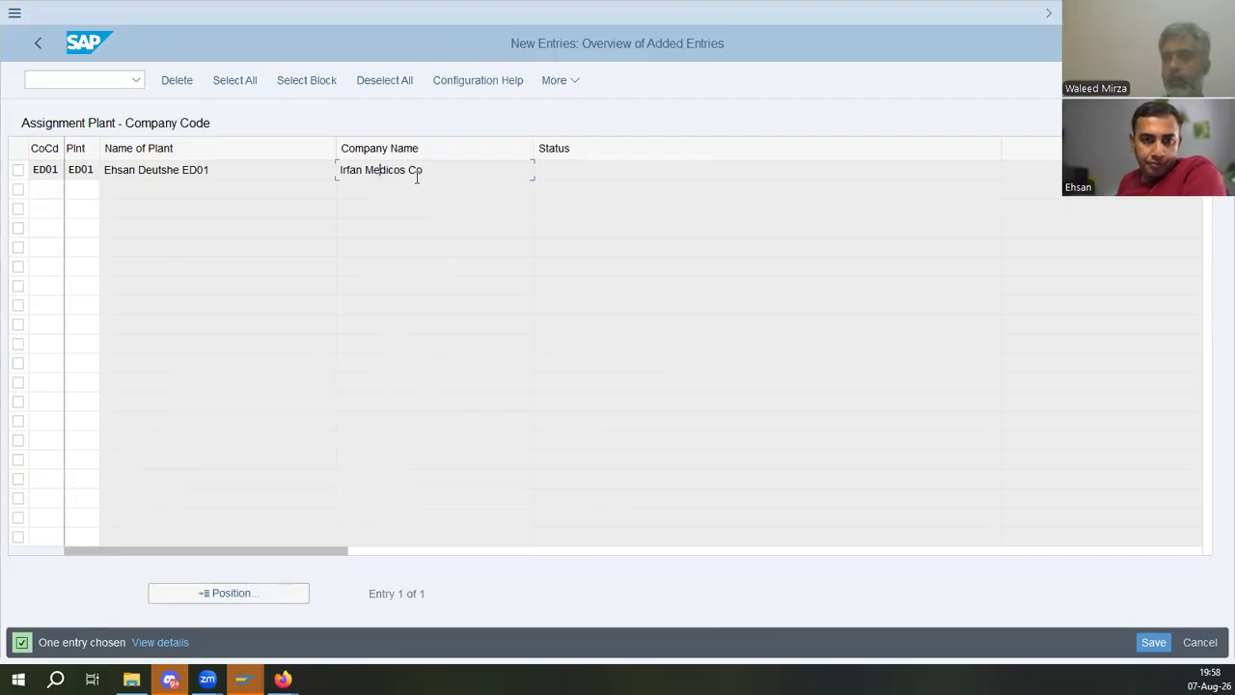
{"action": "left_click", "coordinate": [1155, 642]}
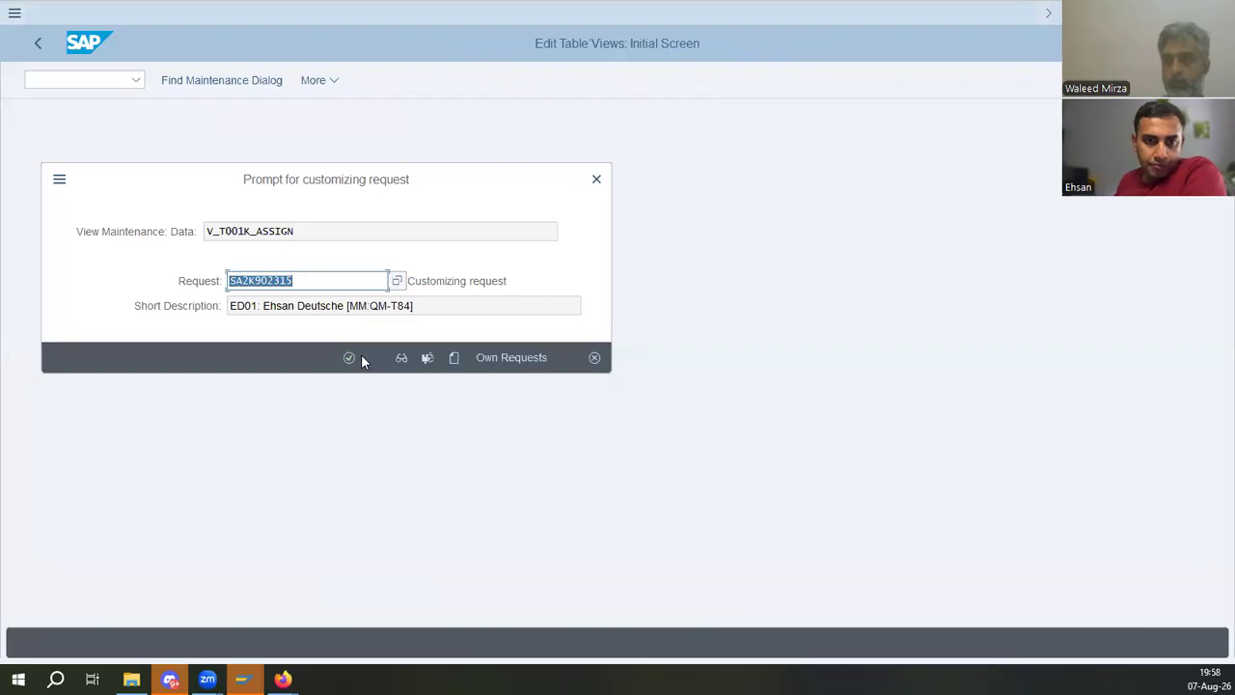
{"action": "left_click", "coordinate": [353, 357]}
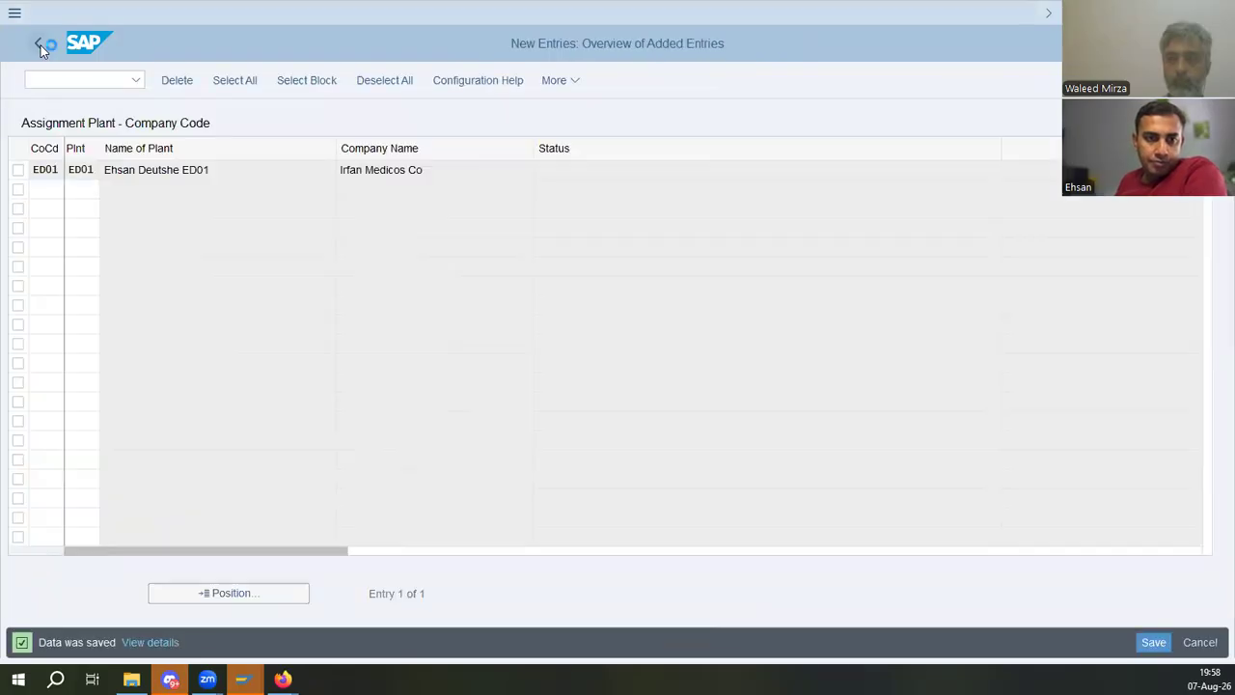
- Open the Edit Company Code Data view, position the list at ED01 and open its details
{"action": "left_click", "coordinate": [40, 45]}
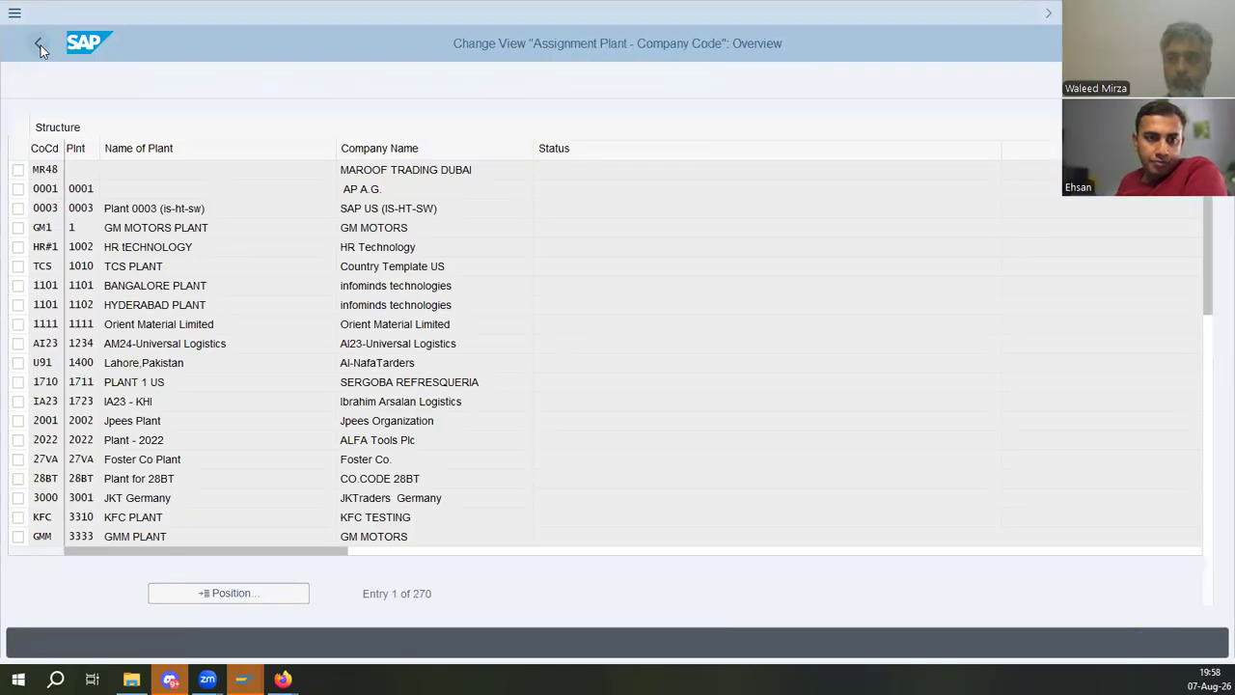
{"action": "left_click", "coordinate": [41, 45]}
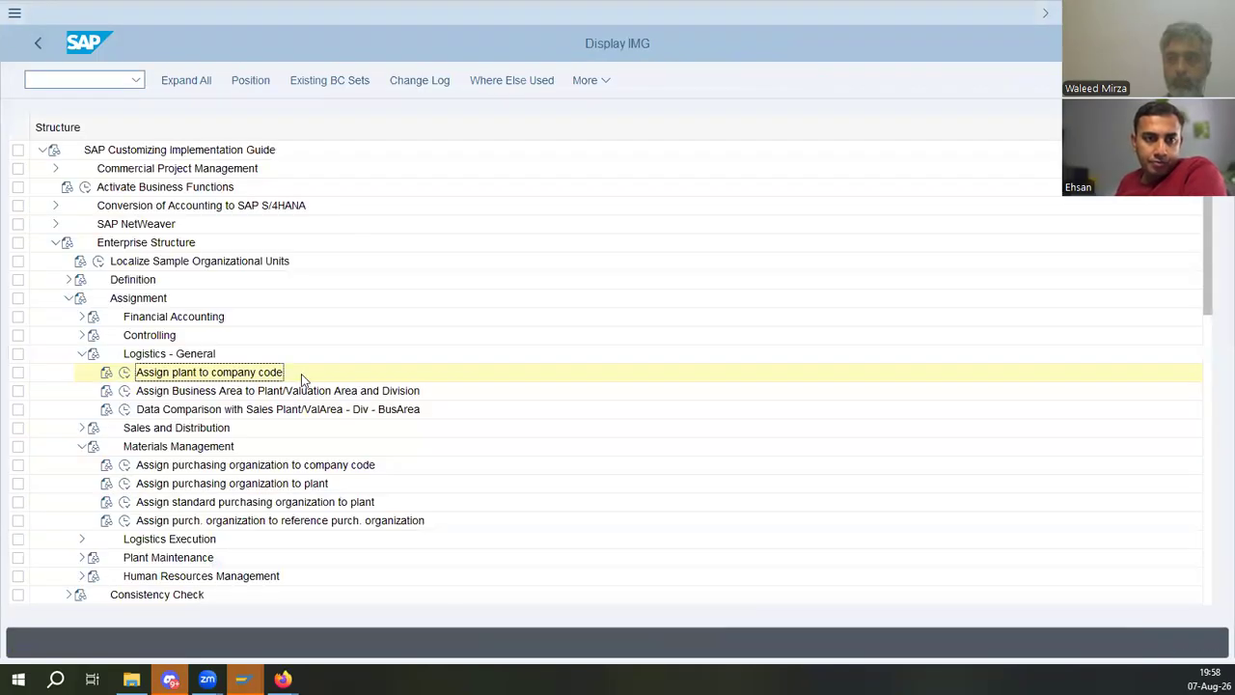
{"action": "left_click", "coordinate": [70, 279]}
{"action": "left_click", "coordinate": [126, 304]}
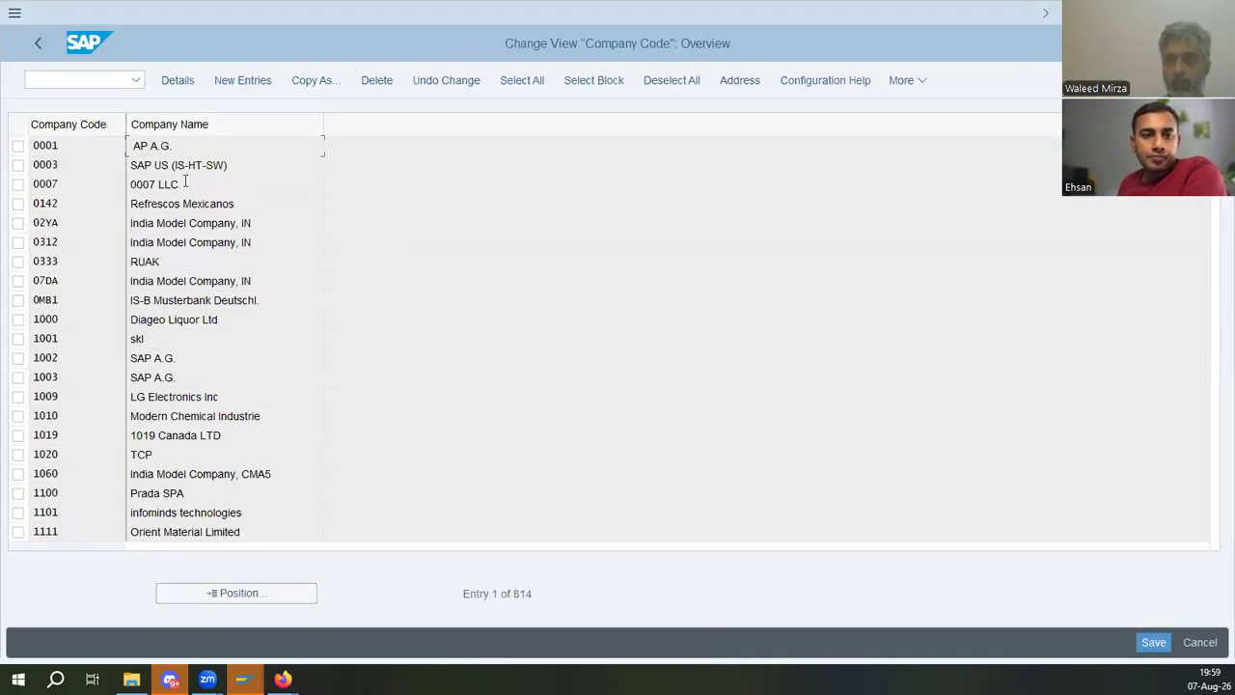
{"action": "left_click", "coordinate": [249, 592]}
{"action": "type", "text": "ed01"}
{"action": "key", "text": "Return"}
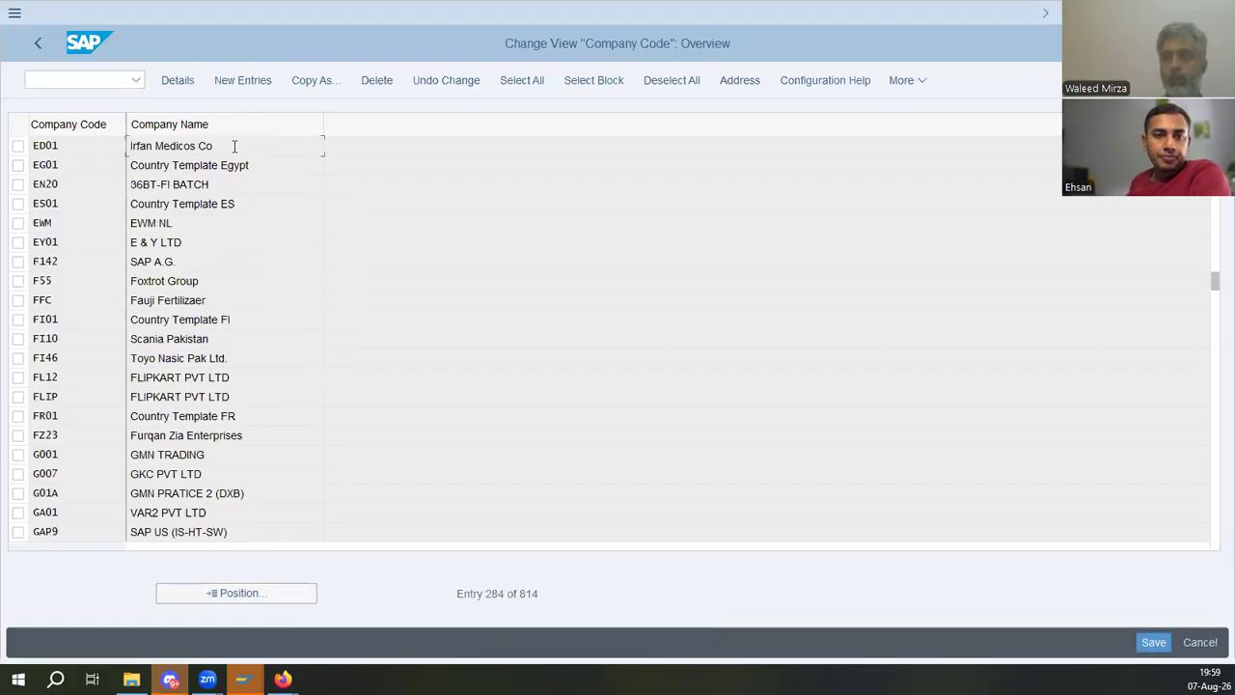
{"action": "left_click", "coordinate": [256, 83]}
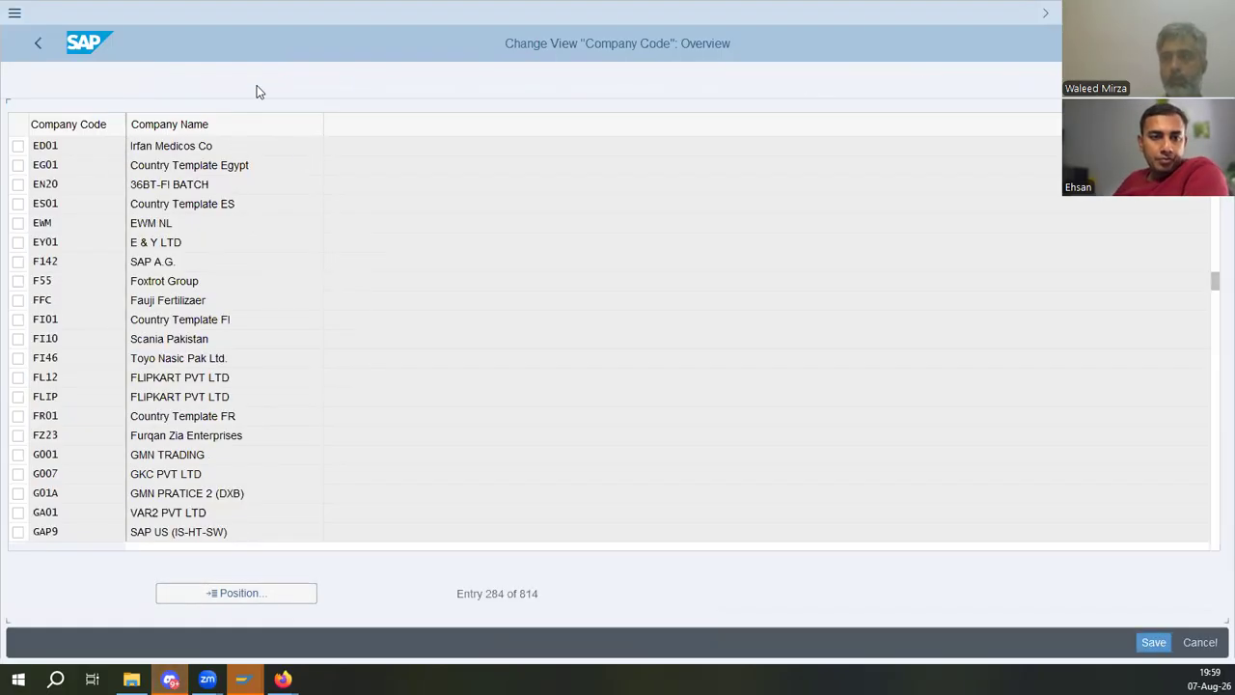
- Rename company code ED01 as ED01 Ehsan Deutsche
{"action": "type", "text": "ED01 E"}
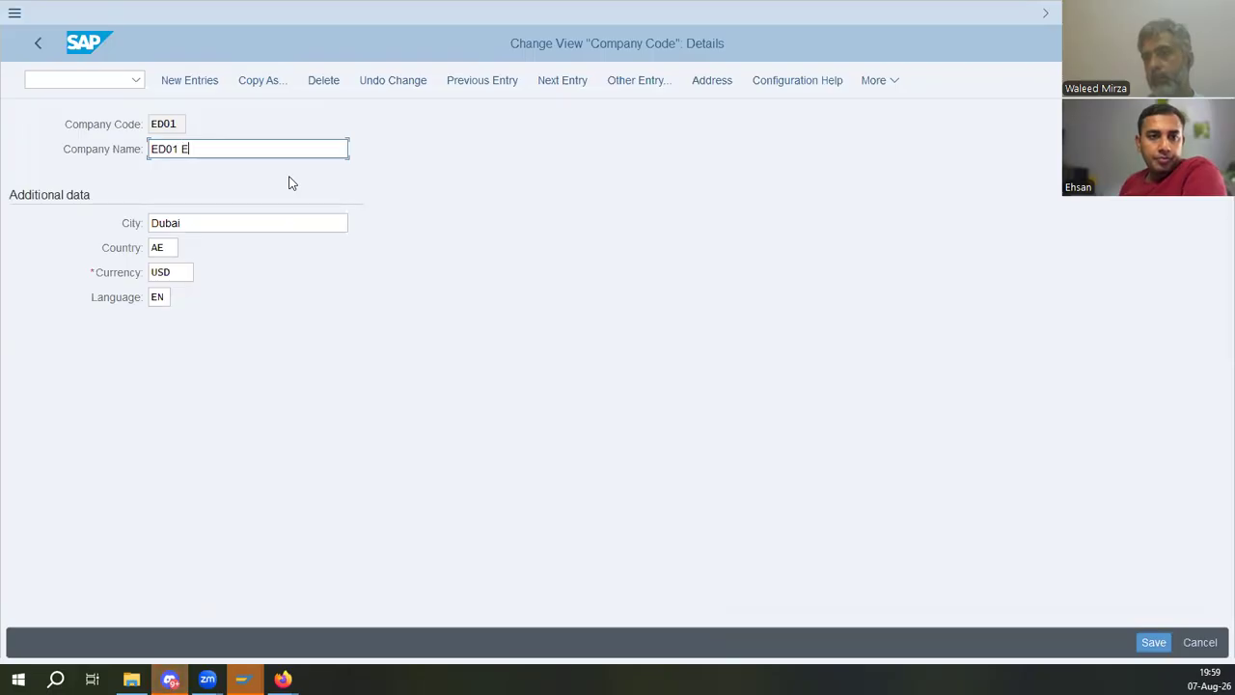
{"action": "type", "text": "hsan D"}
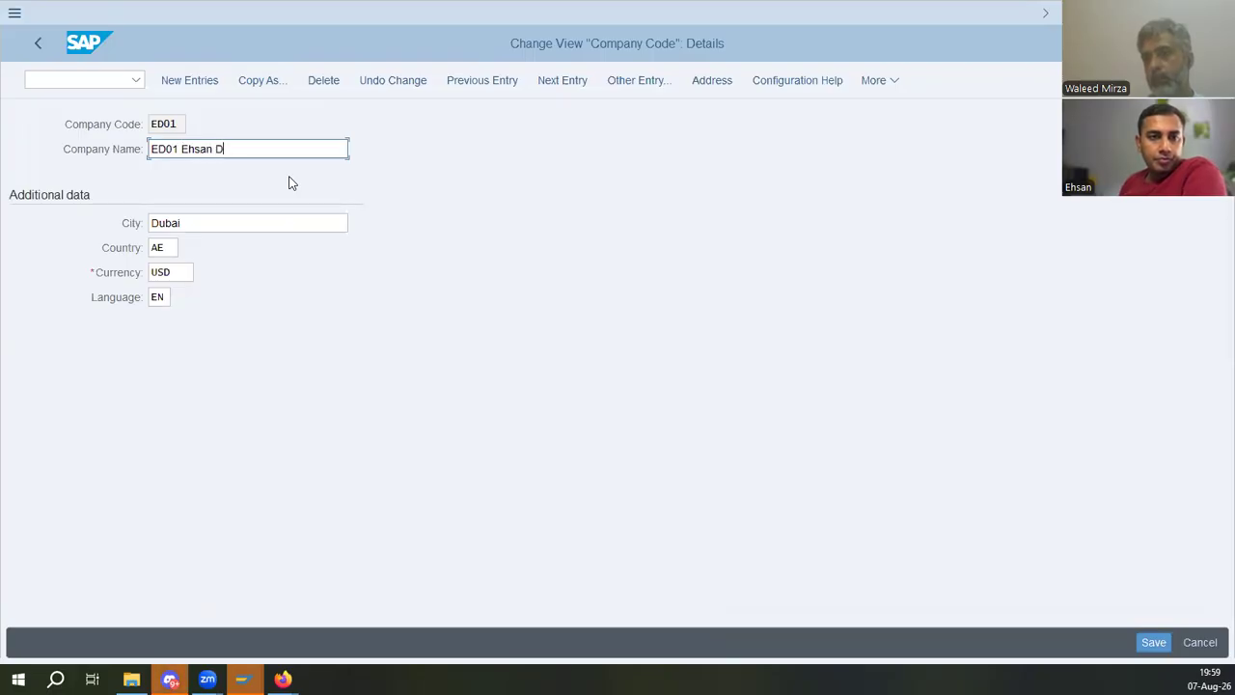
{"action": "type", "text": "eutsche"}
{"action": "key", "text": "Tab"}
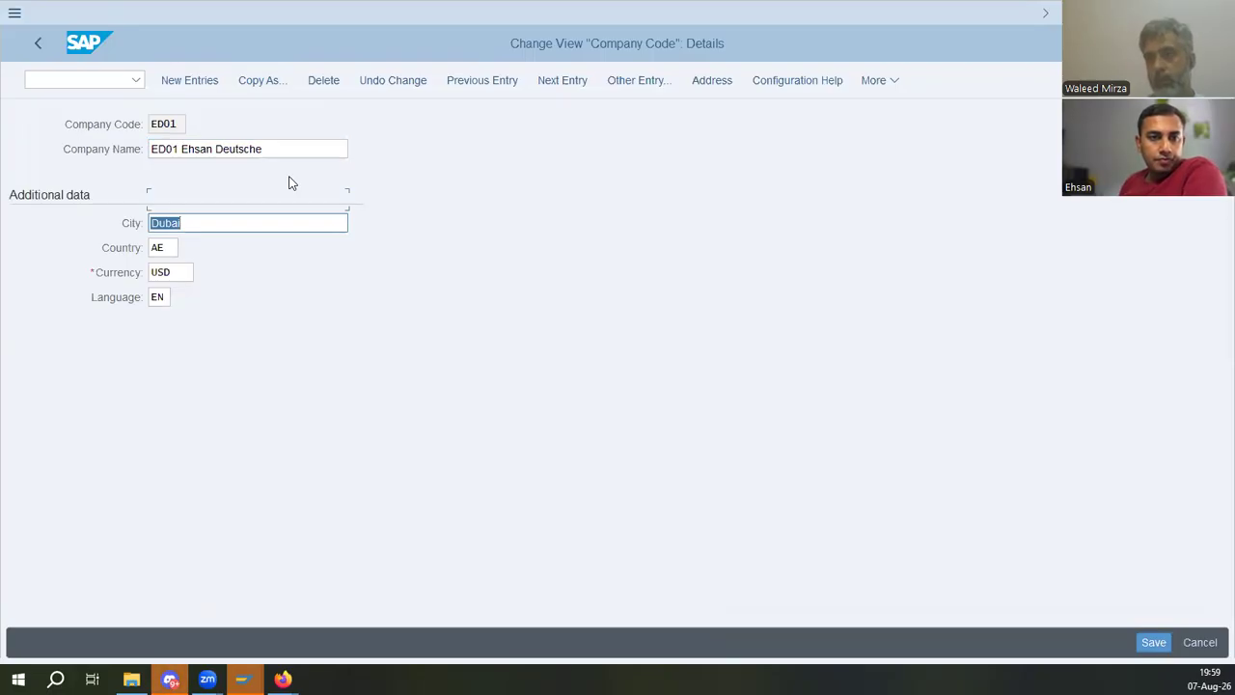
- Set the company code's city to Hessen and country to DE, save to the customizing request, and return to the IMG
{"action": "type", "text": "Hessen"}
{"action": "key", "text": "Tab"}
{"action": "type", "text": "de"}
{"action": "key", "text": "Tab"}
{"action": "key", "text": "Tab"}
{"action": "left_click", "coordinate": [1155, 639]}
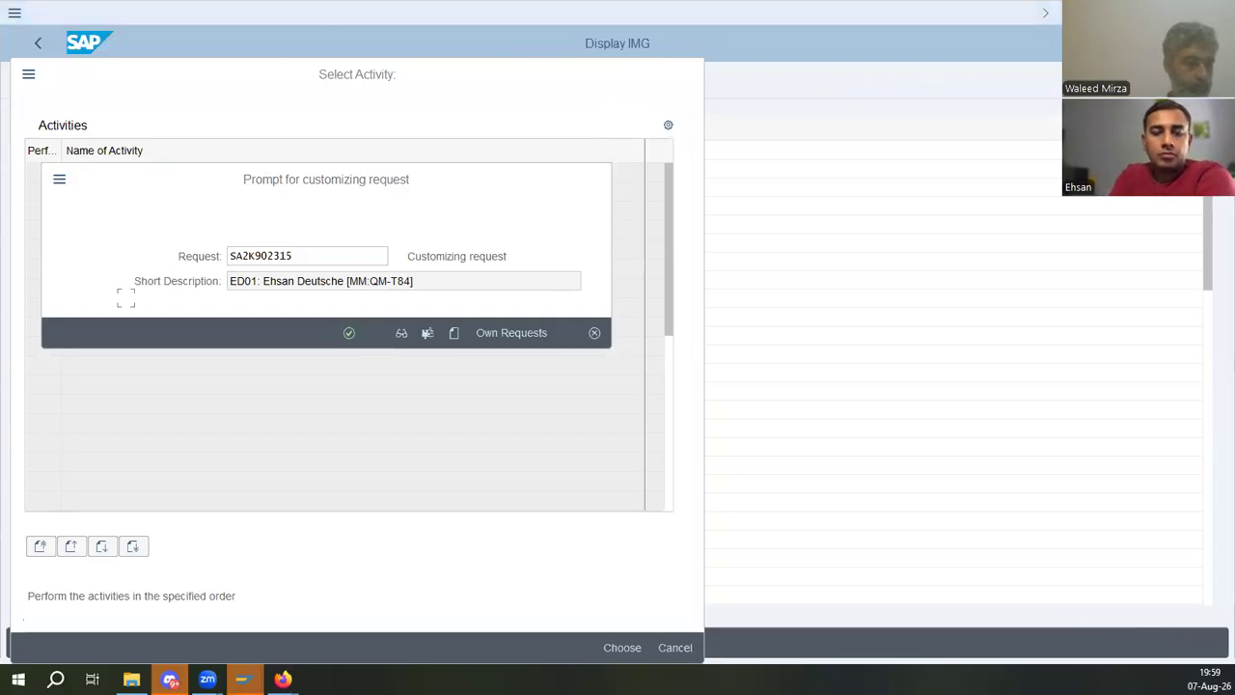
{"action": "key", "text": "Return"}
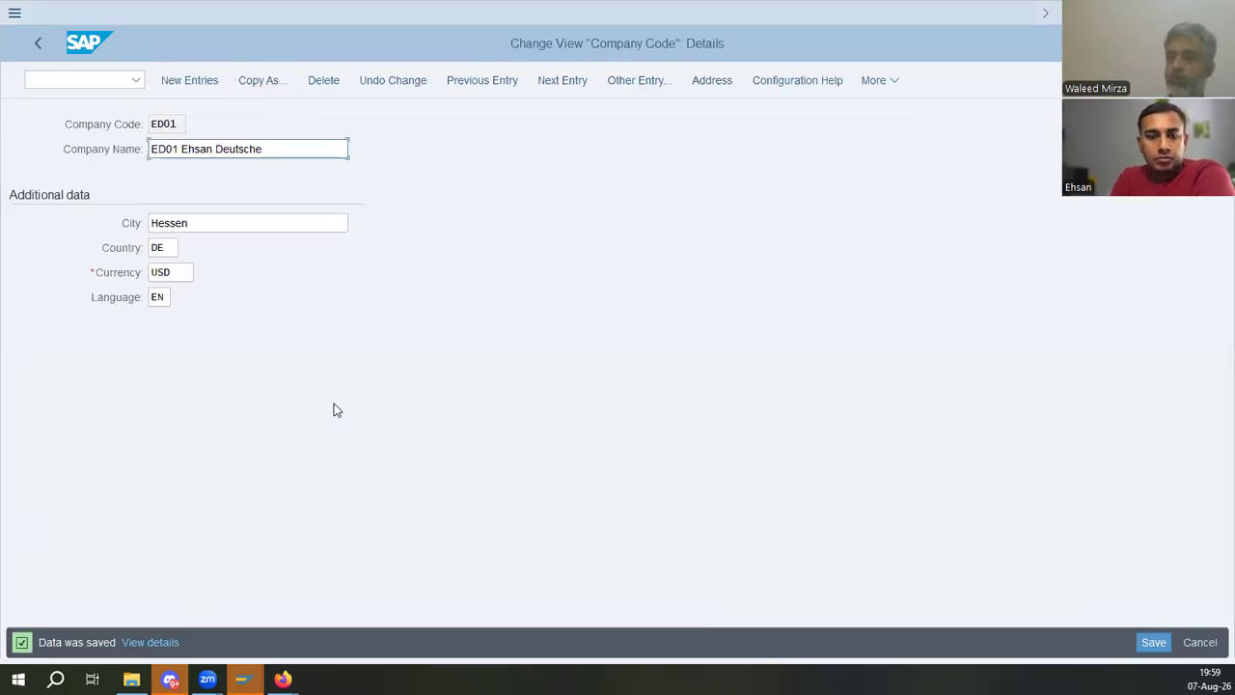
{"action": "left_click", "coordinate": [39, 48]}
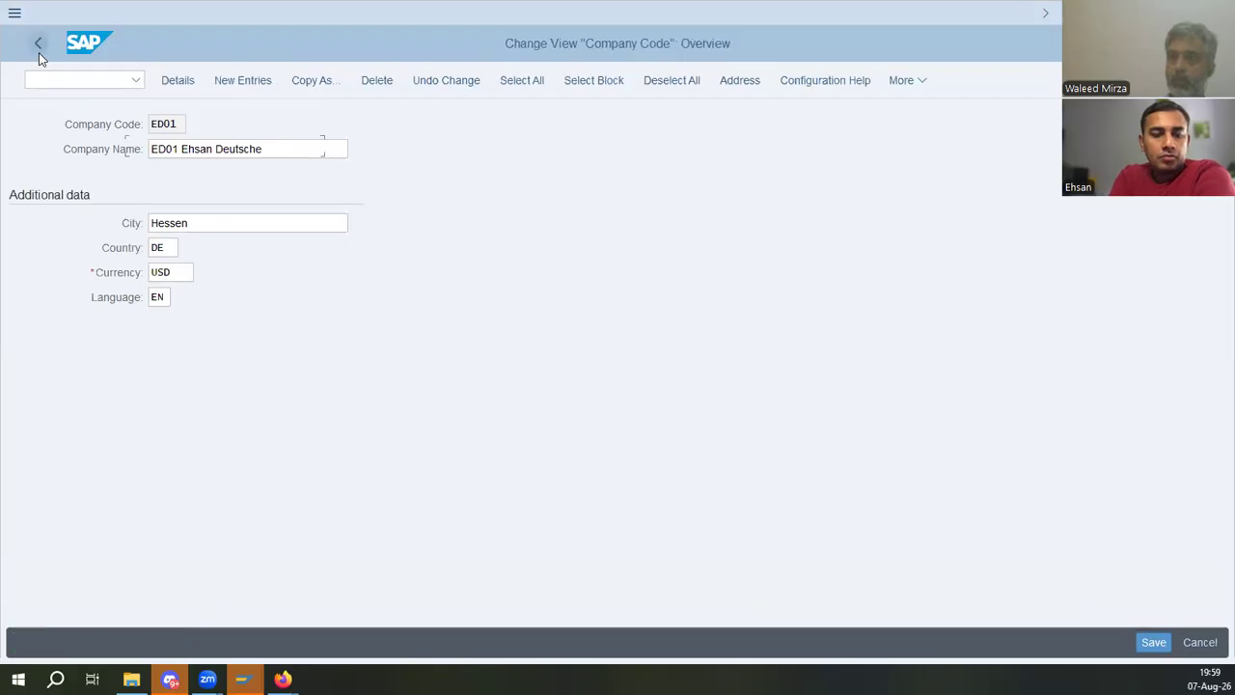
{"action": "left_click", "coordinate": [39, 48]}
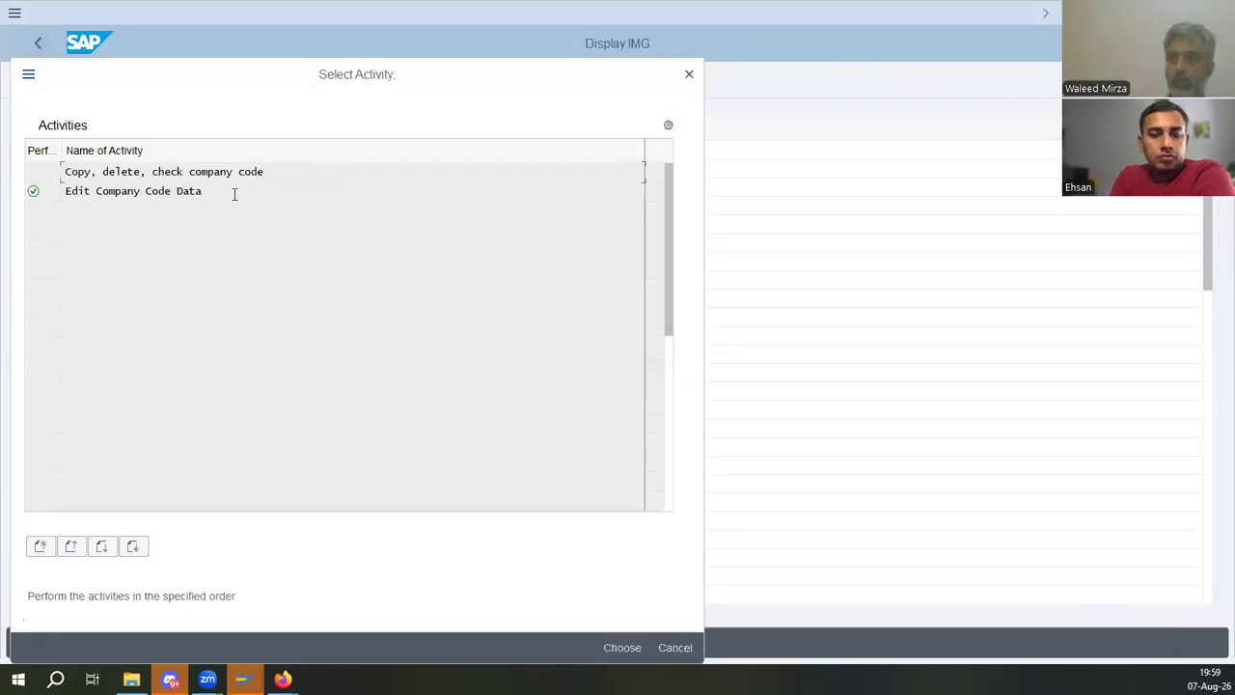
{"action": "left_click", "coordinate": [689, 74]}
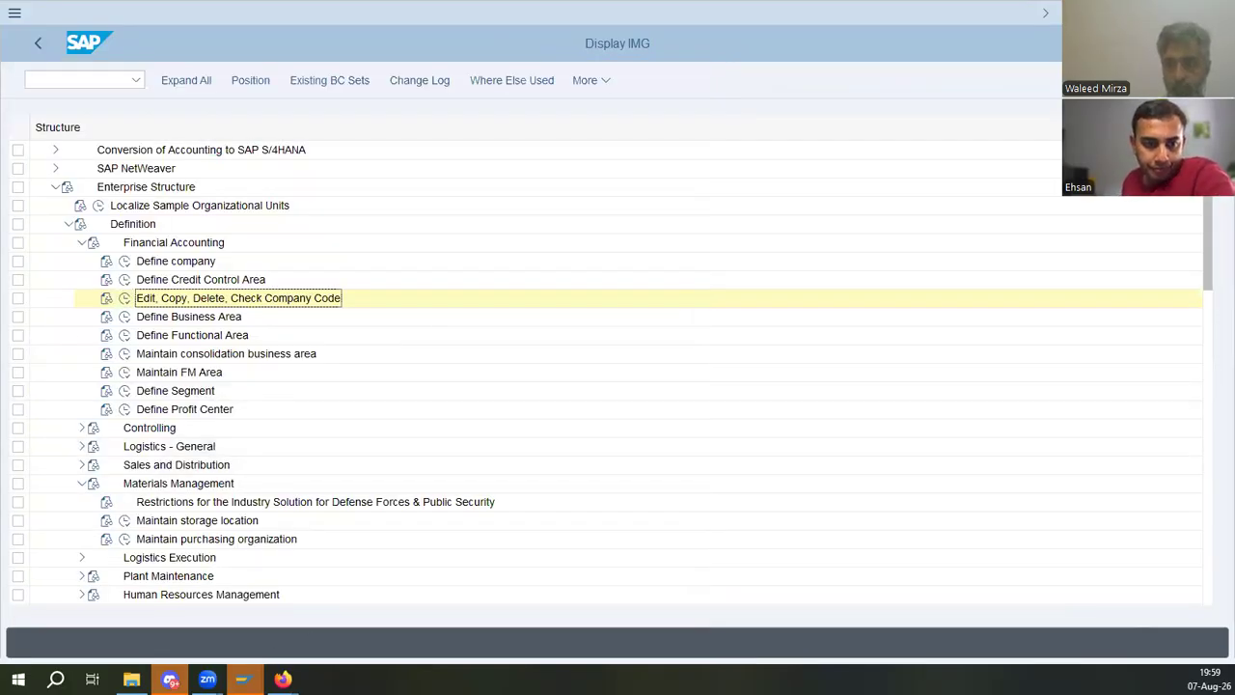
{"action": "left_click", "coordinate": [283, 679]}
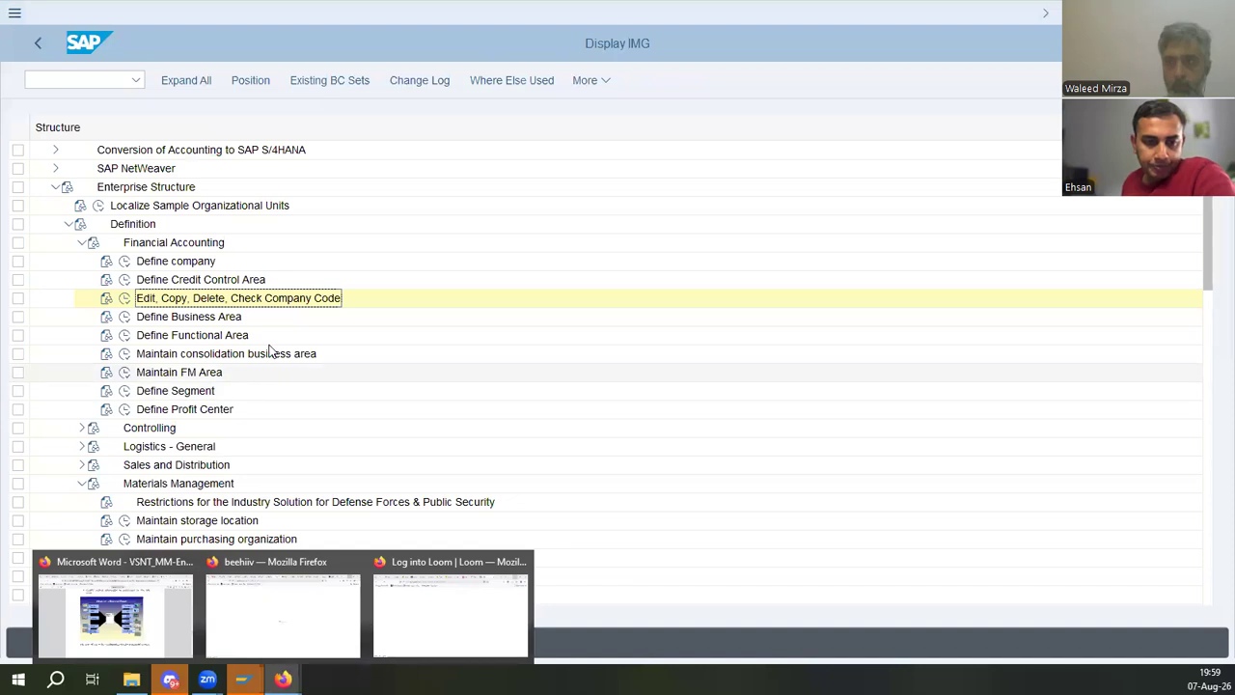
- Open the assignment of purchasing organizations to company codes and position the list at purchasing organization ED01
{"action": "left_click", "coordinate": [68, 223]}
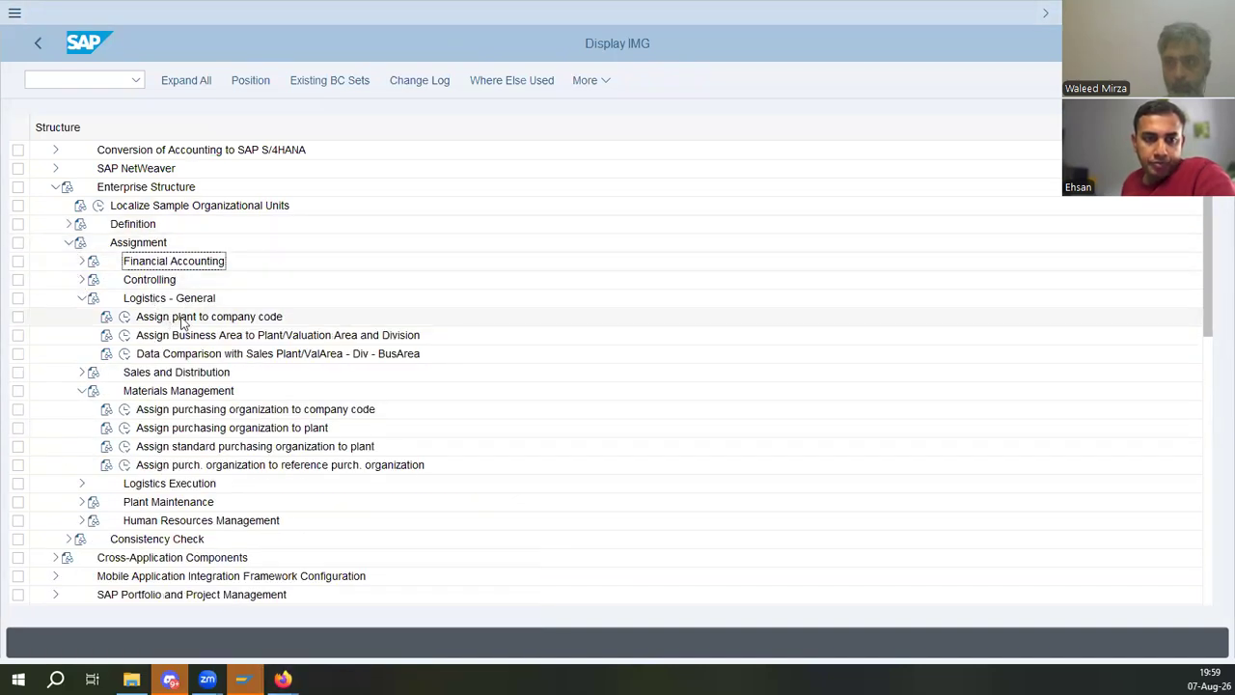
{"action": "left_click", "coordinate": [178, 413]}
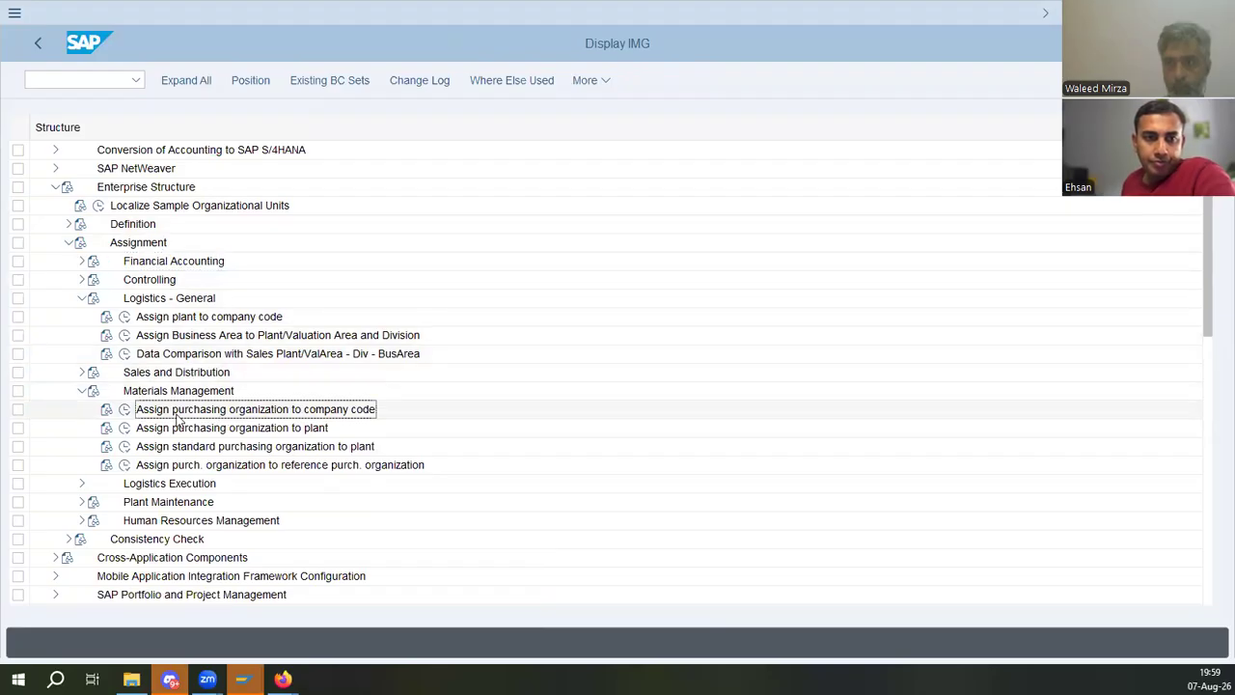
{"action": "left_click", "coordinate": [126, 409]}
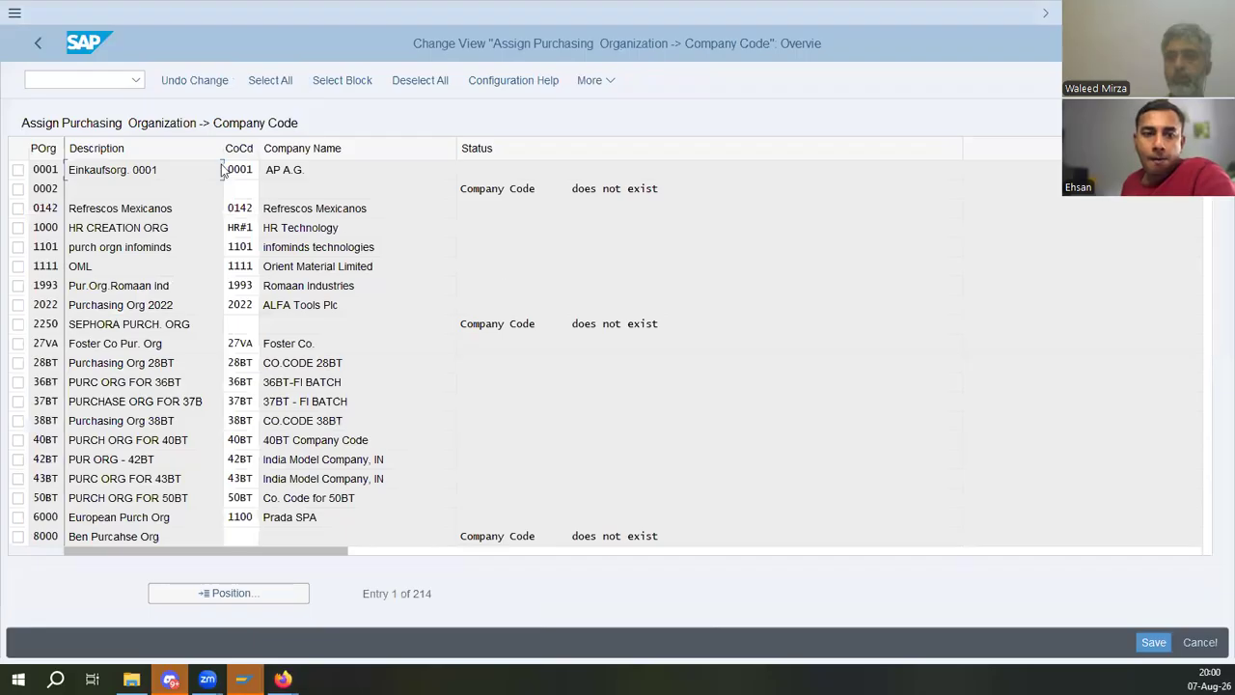
{"action": "left_click", "coordinate": [243, 591]}
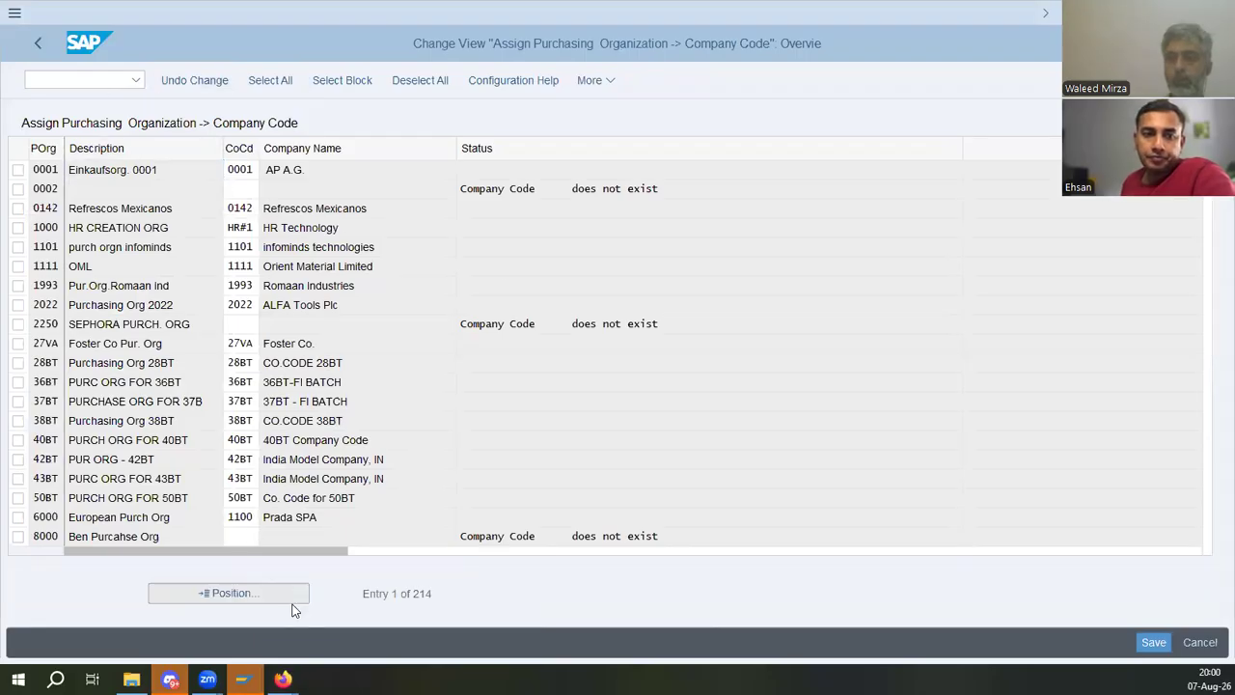
{"action": "type", "text": "ed01"}
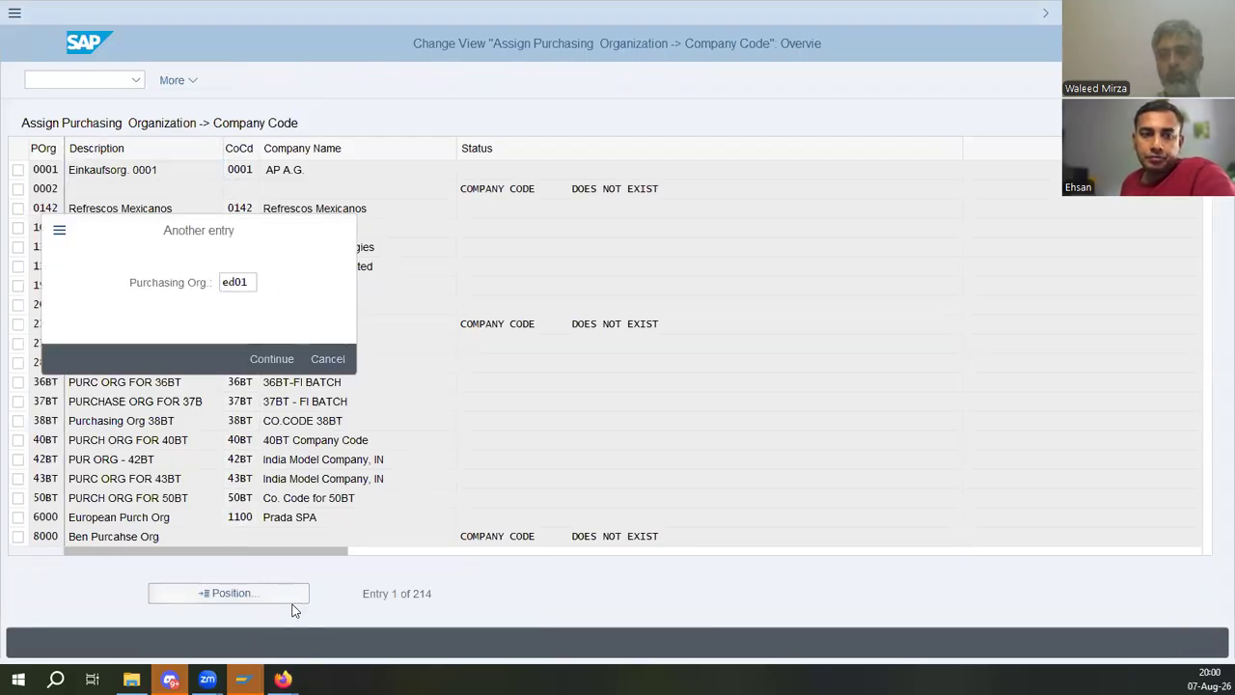
{"action": "key", "text": "Return"}
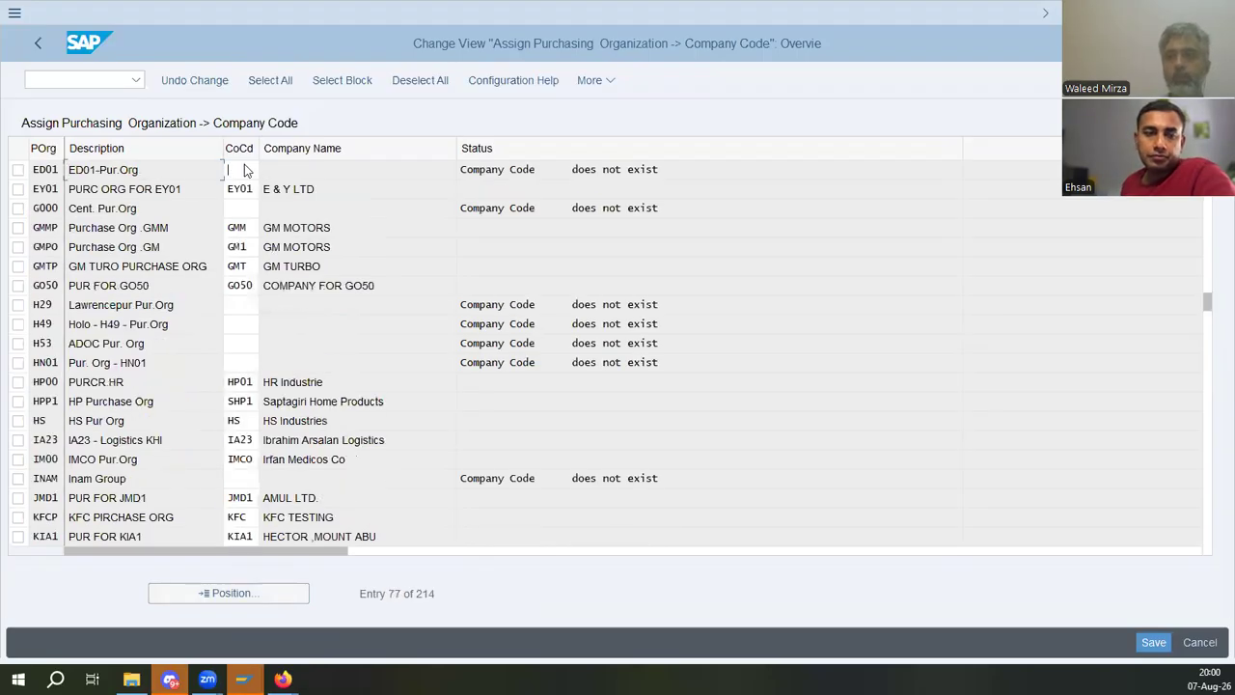
- Assign purchasing organization ED01 to company code ED01 and save to the customizing request
{"action": "type", "text": "ed01"}
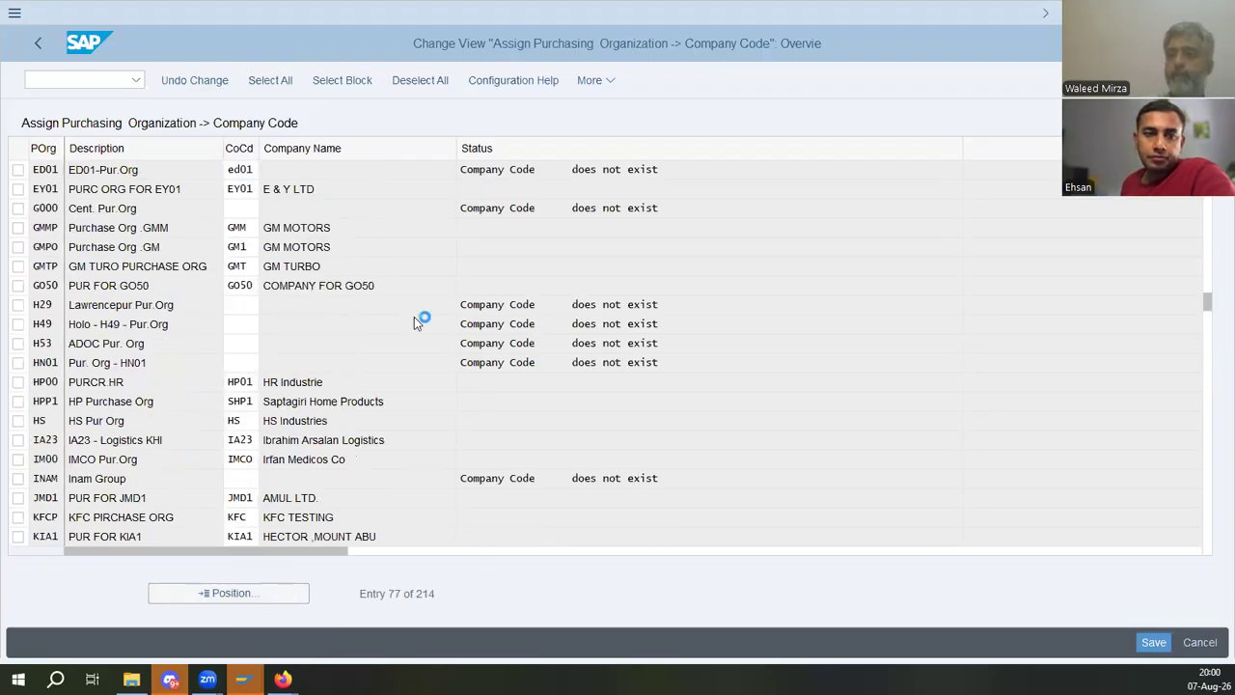
{"action": "left_click", "coordinate": [1152, 642]}
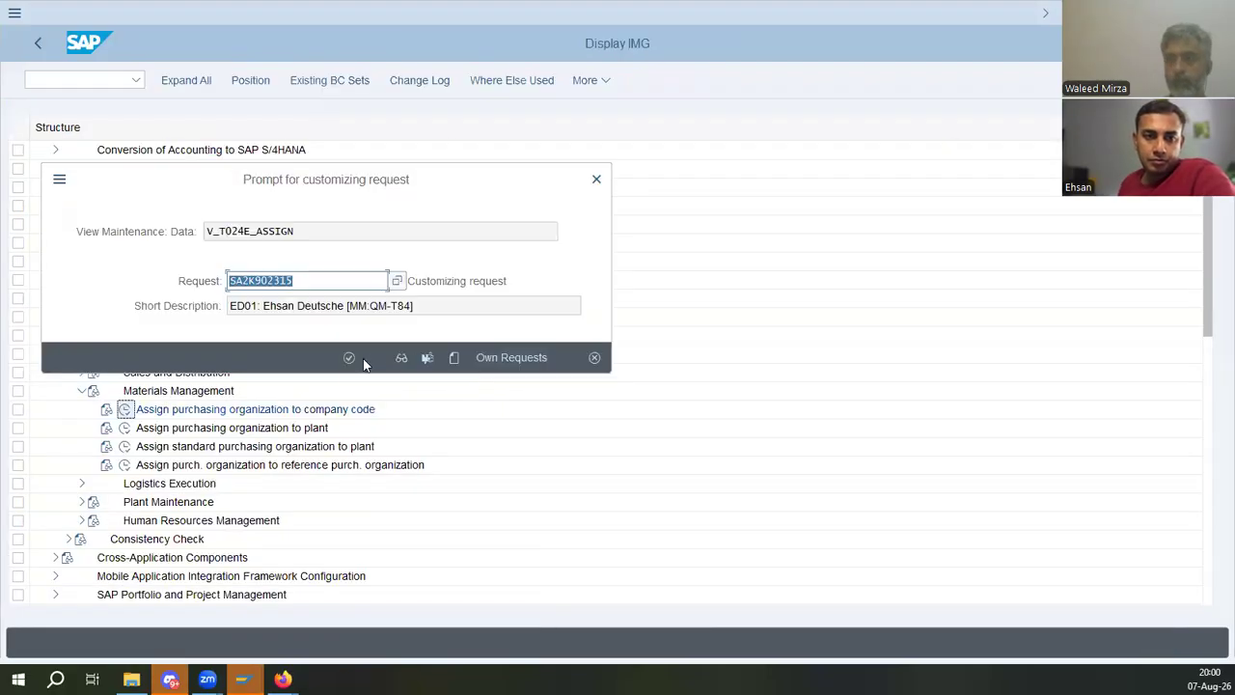
{"action": "left_click", "coordinate": [348, 358]}
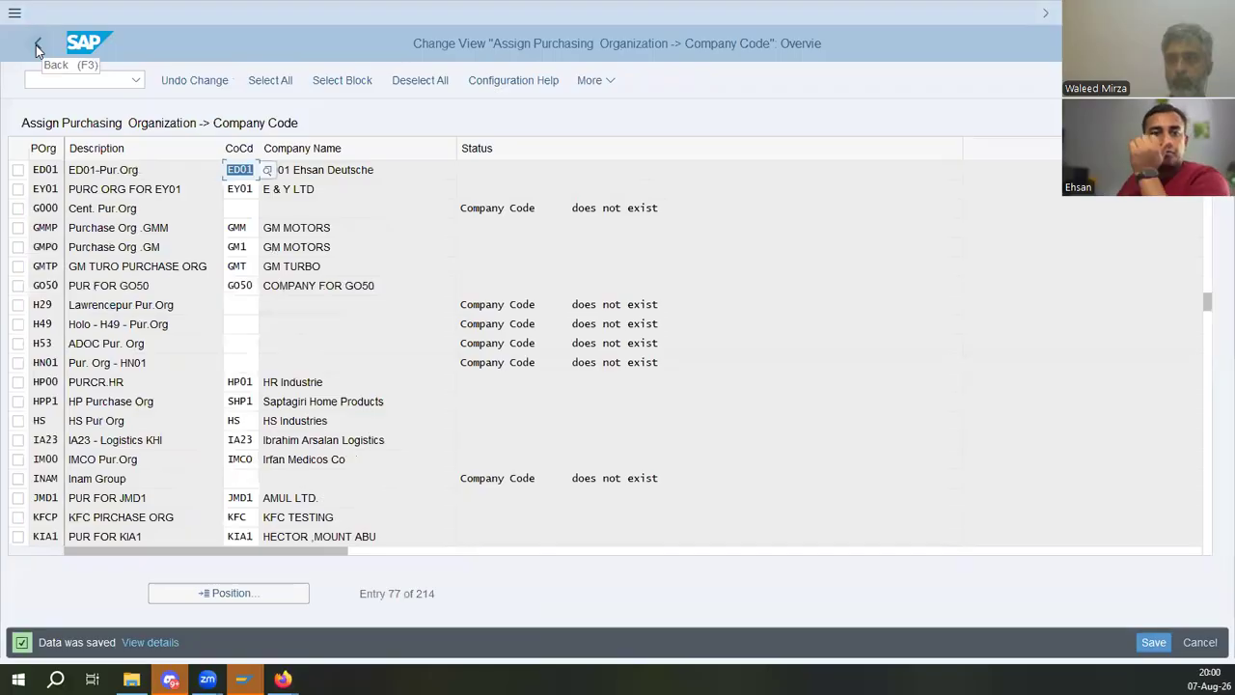
- Return to the IMG and open new entries for assigning purchasing organizations to plants
{"action": "left_click", "coordinate": [36, 48]}
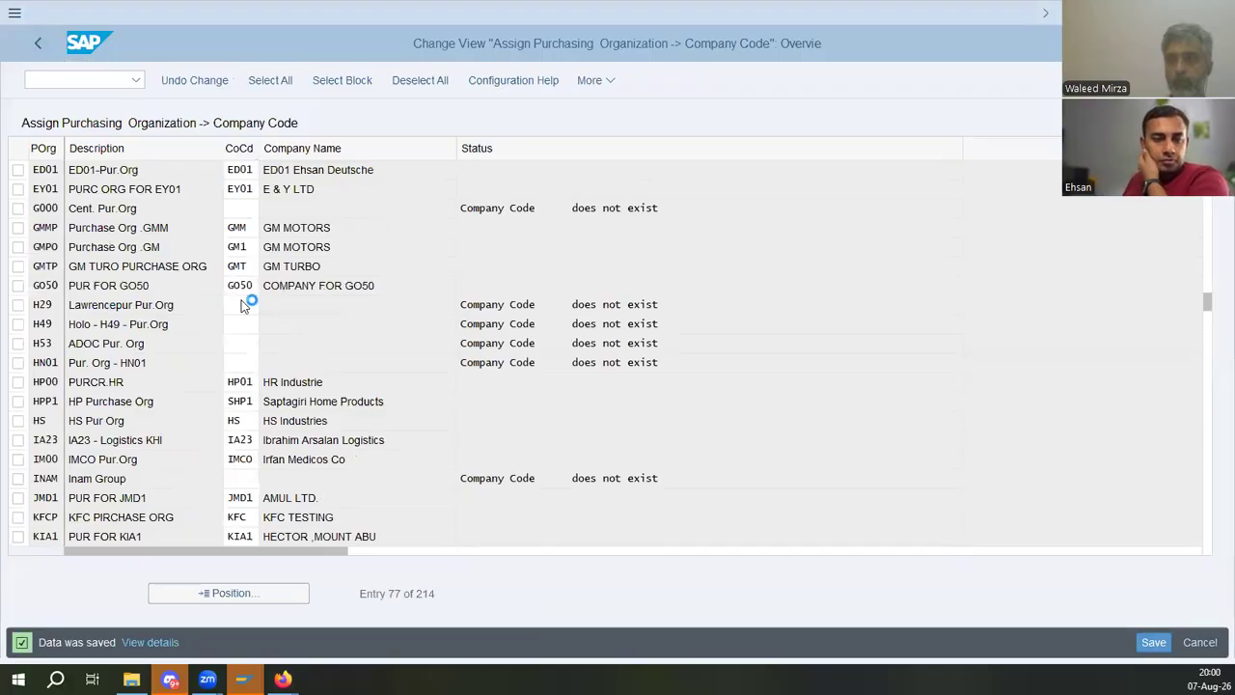
{"action": "left_click", "coordinate": [124, 427]}
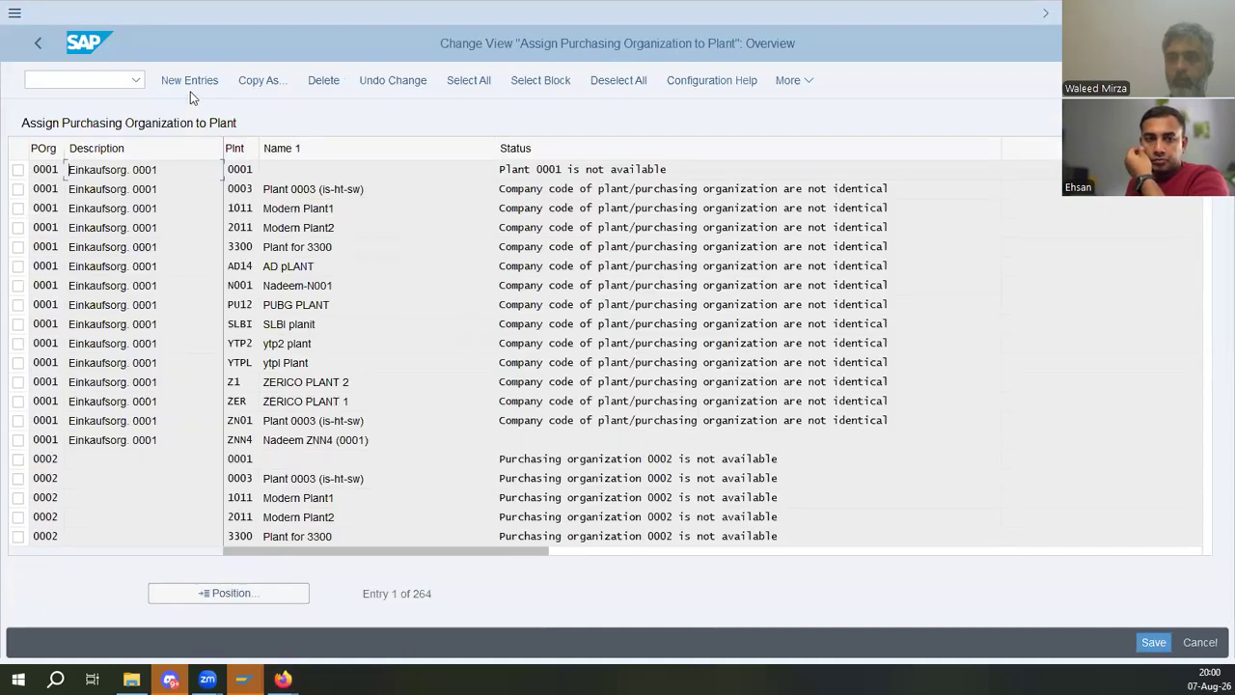
{"action": "left_click", "coordinate": [190, 84]}
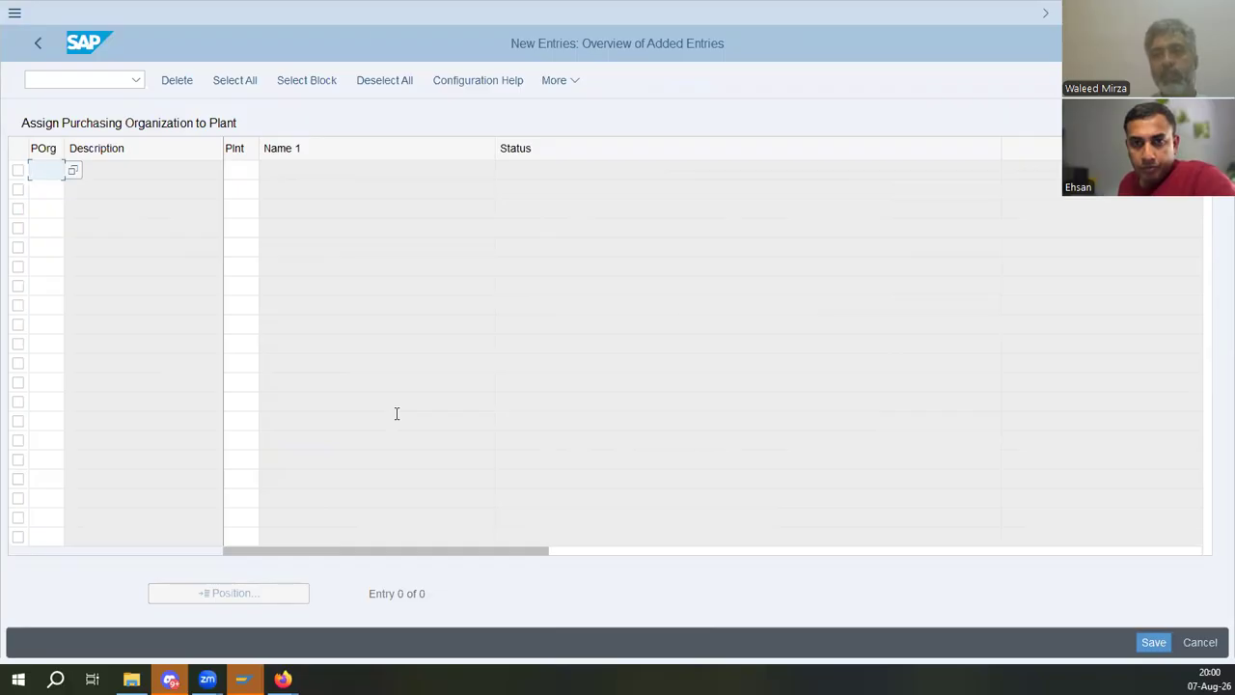
{"action": "type", "text": "ed-1"}
{"action": "key", "text": "Tab"}
{"action": "key", "text": "shift+Tab"}
{"action": "type", "text": "ed-1"}
{"action": "key", "text": "Tab"}
{"action": "key", "text": "shift+Tab"}
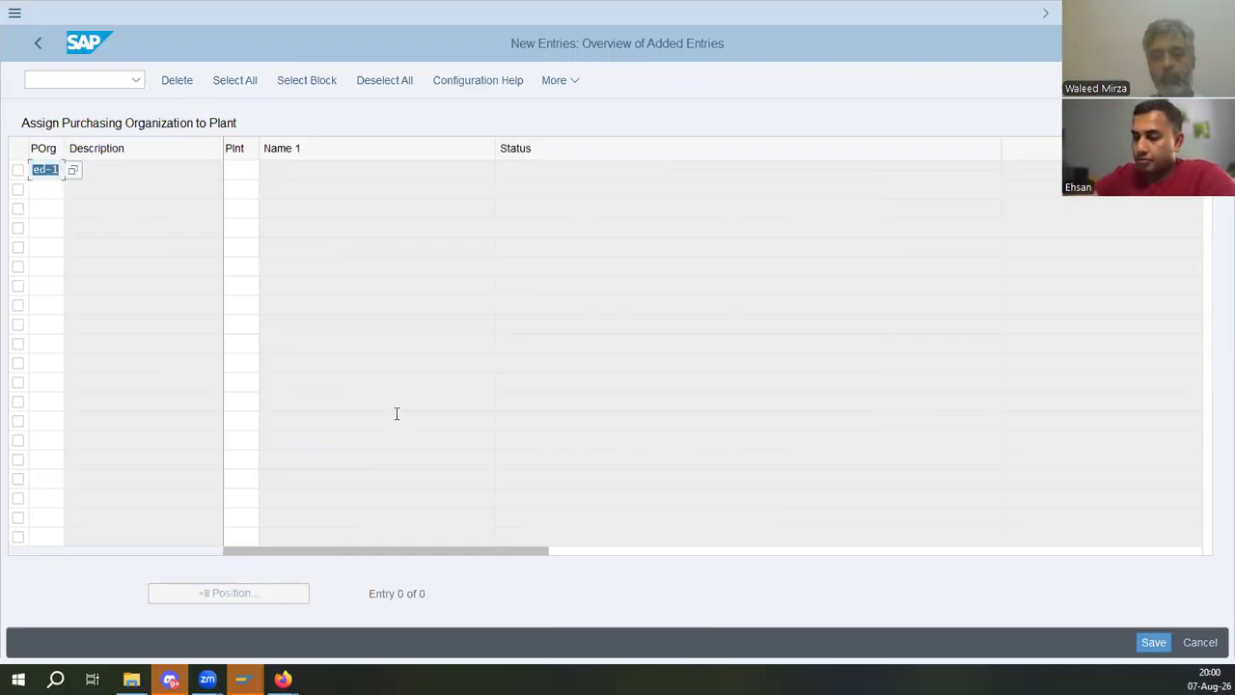
- Assign purchasing organization ED01 to plant ED01, save to the customizing request, and return to the IMG
{"action": "type", "text": "ed01"}
{"action": "key", "text": "Tab"}
{"action": "type", "text": "ed01"}
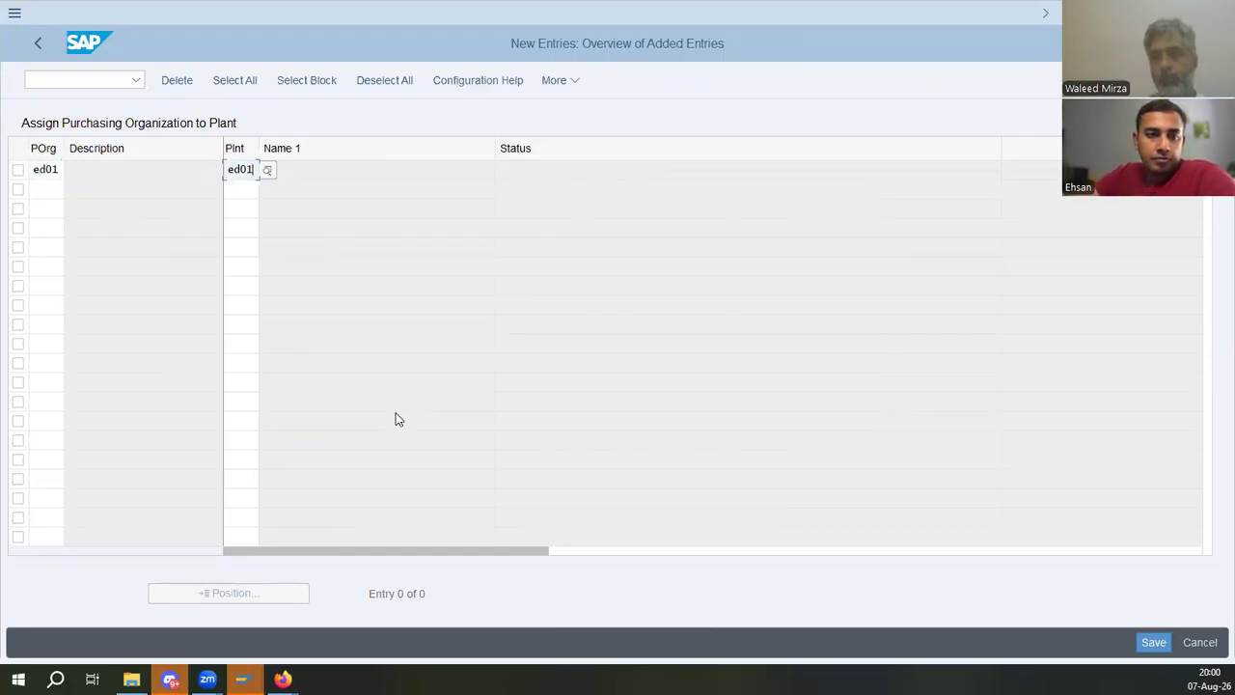
{"action": "key", "text": "Return"}
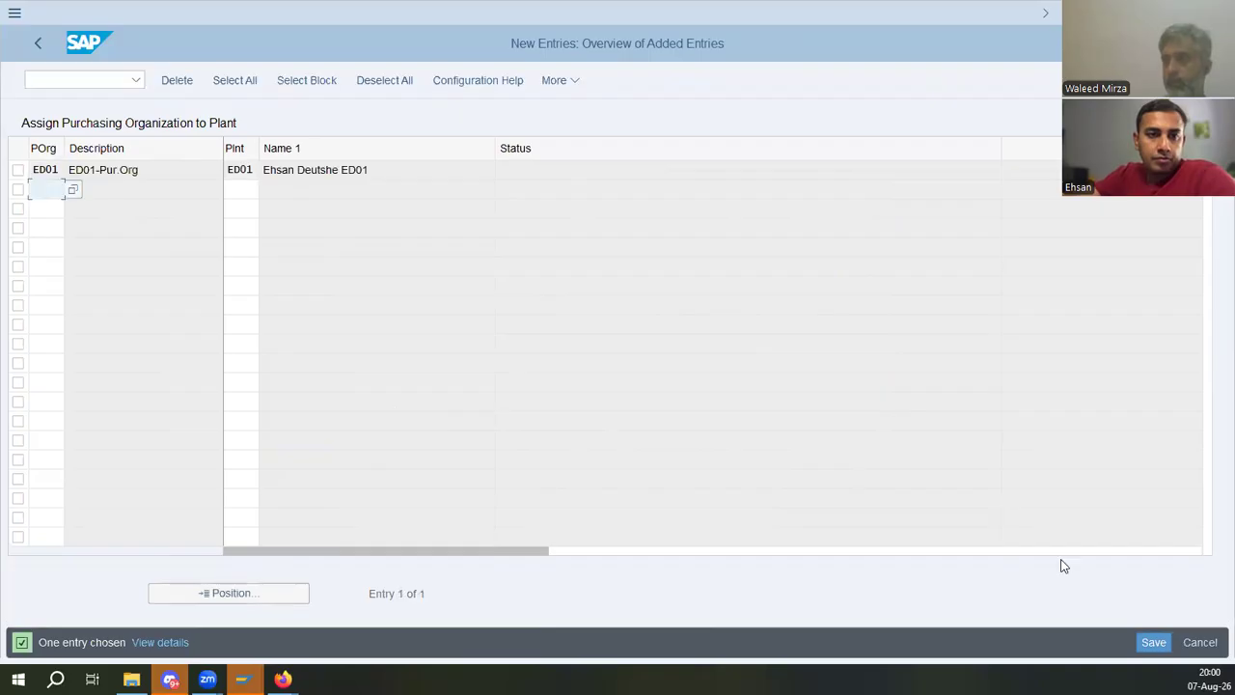
{"action": "left_click", "coordinate": [1153, 642]}
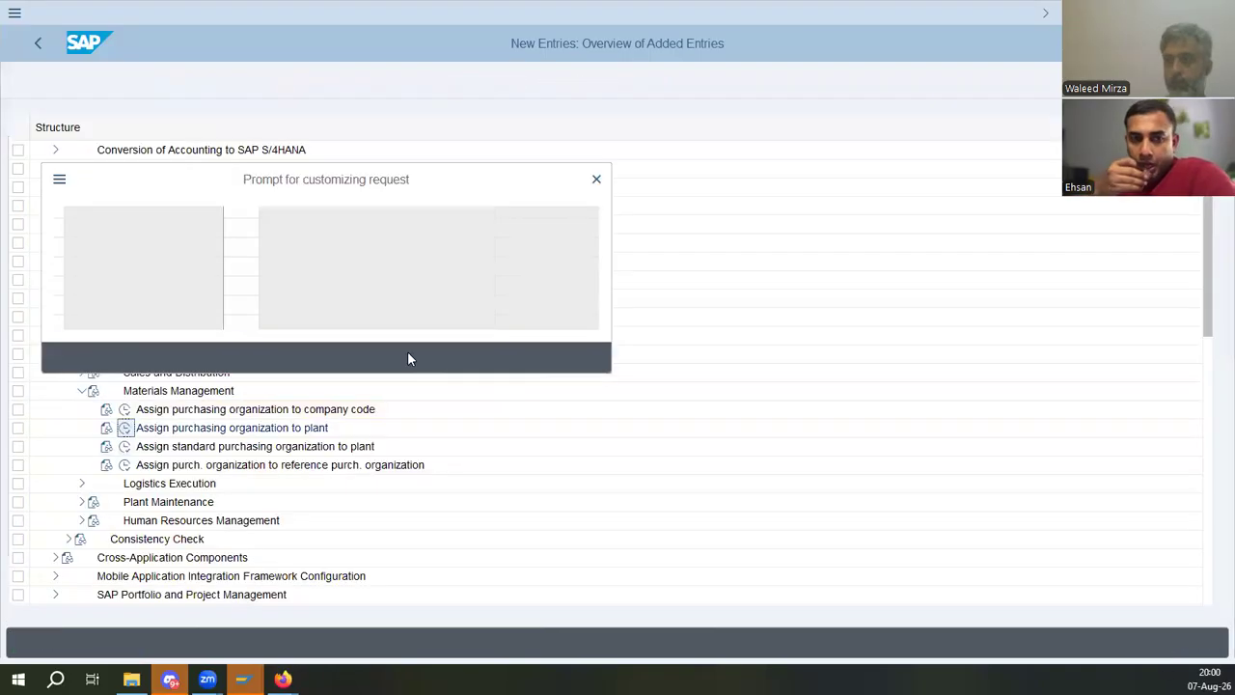
{"action": "left_click", "coordinate": [349, 357]}
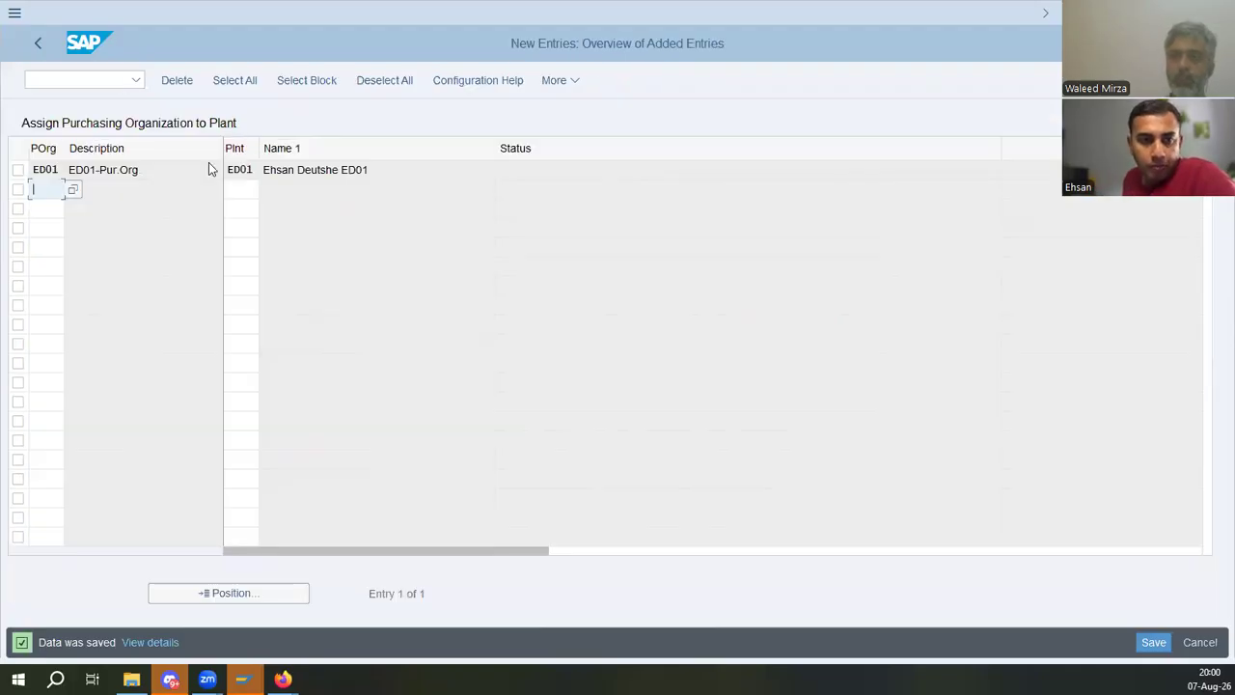
{"action": "left_click", "coordinate": [58, 169]}
{"action": "key", "text": "Tab"}
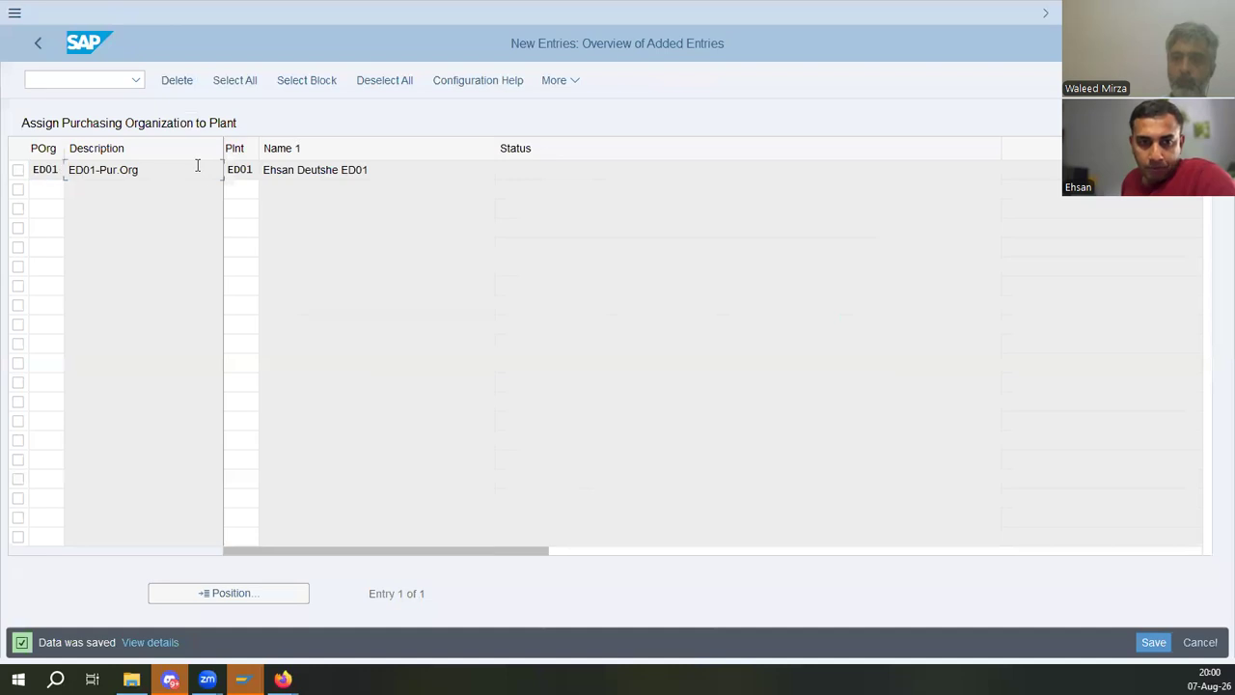
{"action": "left_click", "coordinate": [38, 40]}
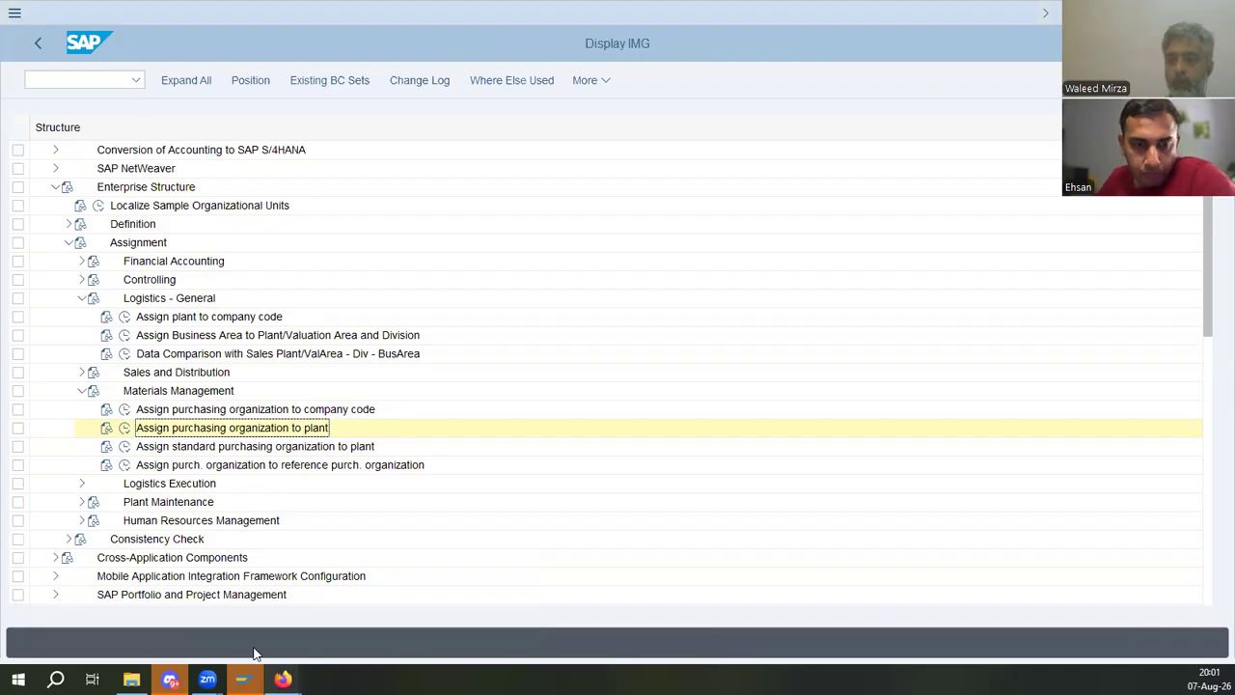
- Switch to the PDF training manual and read through the material master and field selection group sections
{"action": "key", "text": "alt+Tab"}
{"action": "scroll", "coordinate": [583, 366], "scroll_direction": "up", "scroll_amount": 10}
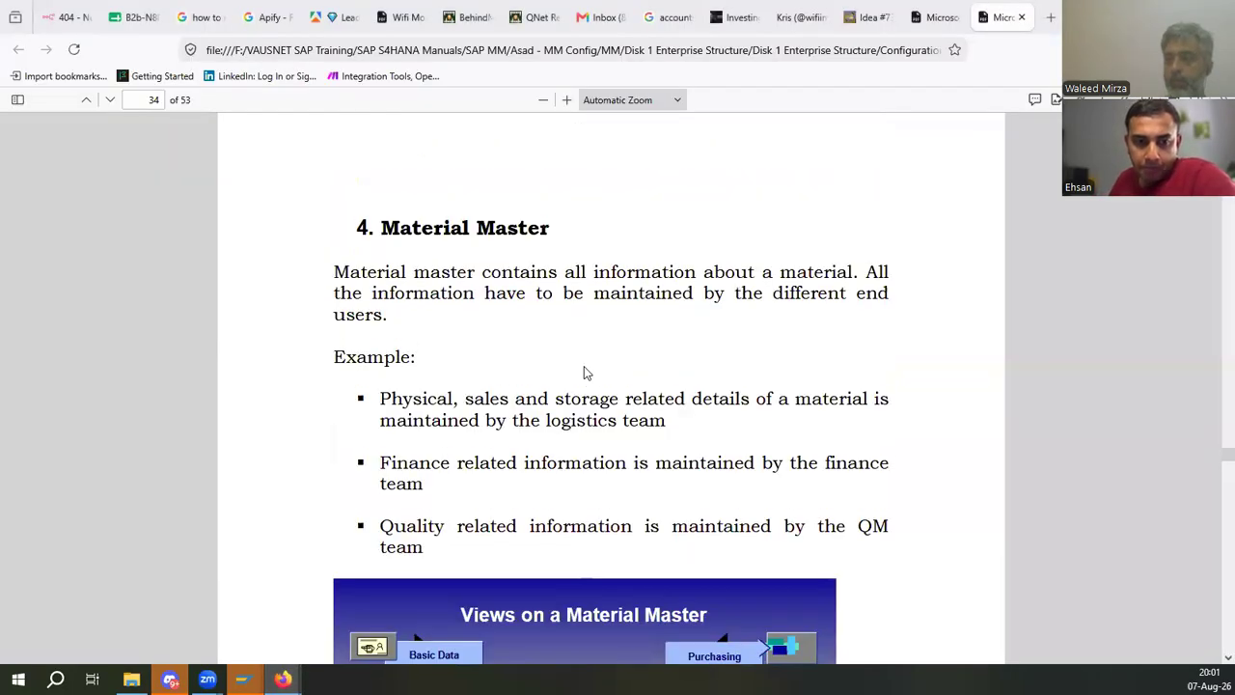
{"action": "scroll", "coordinate": [583, 370], "scroll_direction": "up", "scroll_amount": 2}
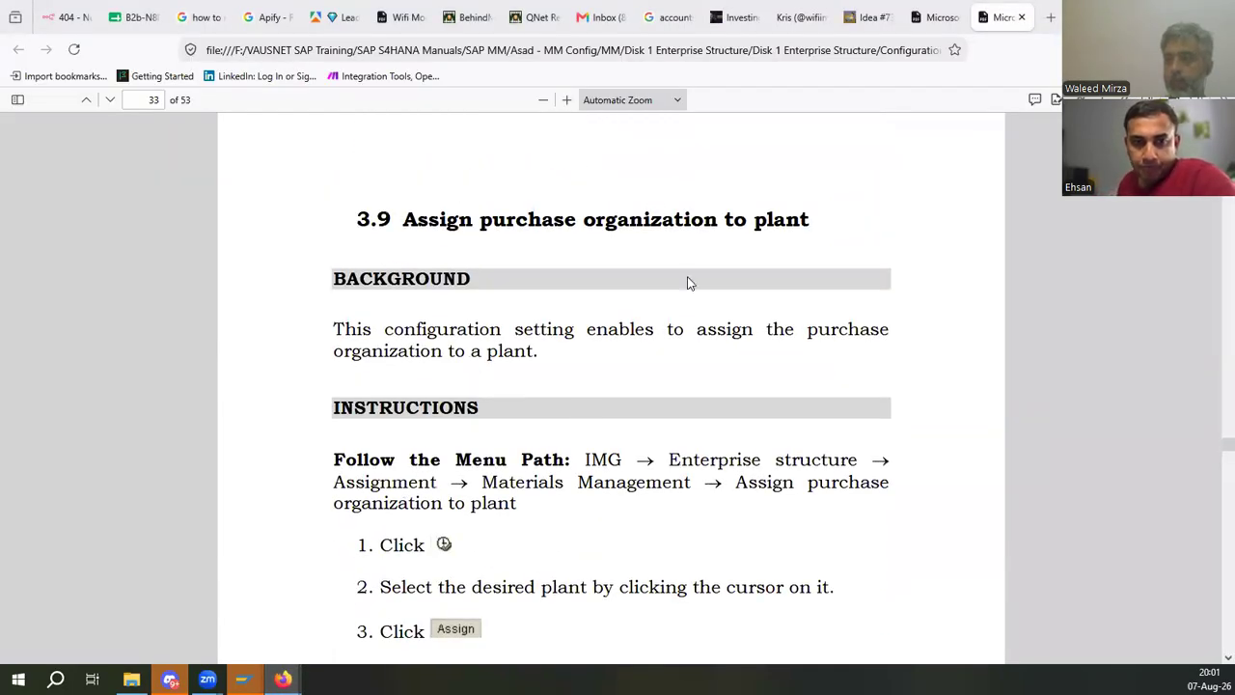
{"action": "scroll", "coordinate": [689, 282], "scroll_direction": "down", "scroll_amount": 15}
{"action": "scroll", "coordinate": [692, 288], "scroll_direction": "up", "scroll_amount": 6}
{"action": "scroll", "coordinate": [691, 288], "scroll_direction": "down", "scroll_amount": 3}
{"action": "scroll", "coordinate": [528, 273], "scroll_direction": "up", "scroll_amount": 3}
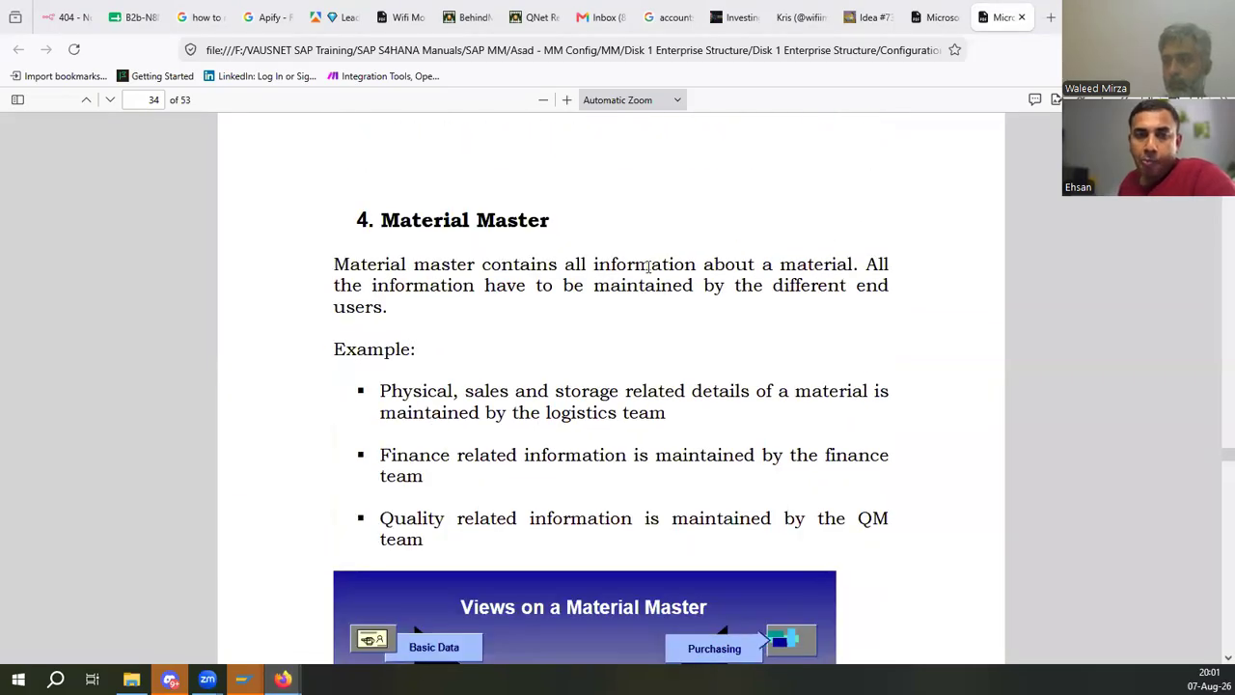
{"action": "left_click_drag", "start_coordinate": [649, 267], "coordinate": [913, 269]}
{"action": "left_click", "coordinate": [582, 390]}
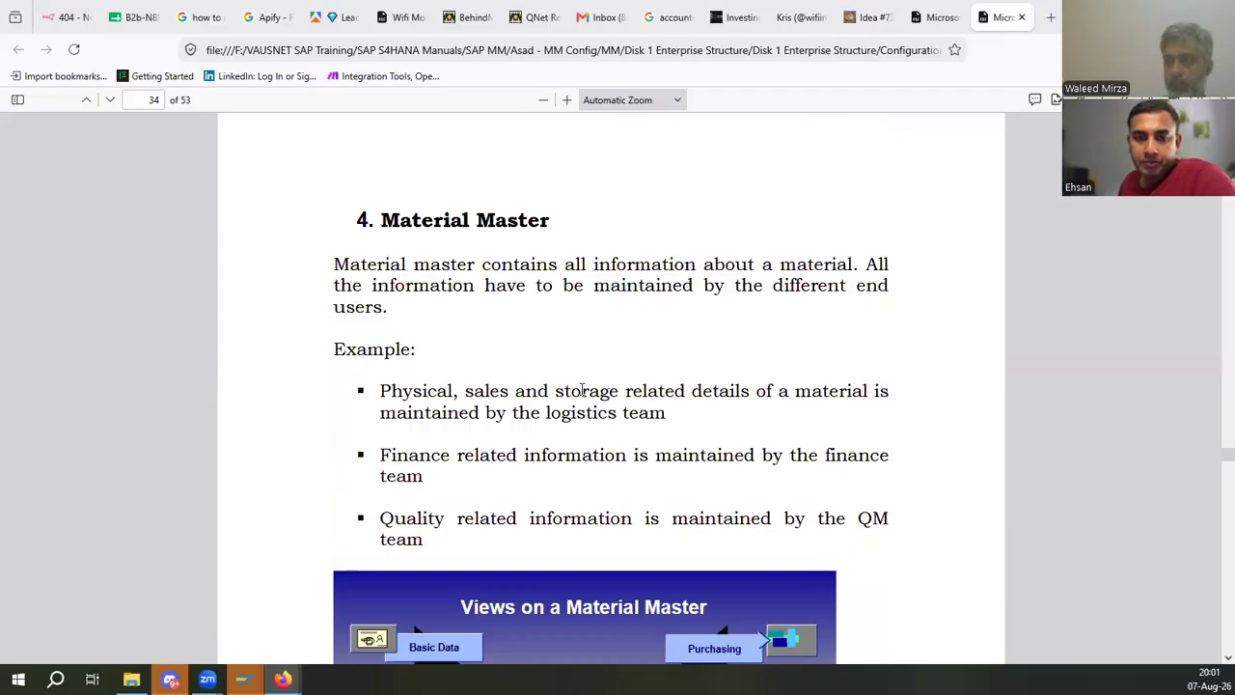
{"action": "scroll", "coordinate": [584, 390], "scroll_direction": "down", "scroll_amount": 10}
{"action": "scroll", "coordinate": [589, 393], "scroll_direction": "up", "scroll_amount": 6}
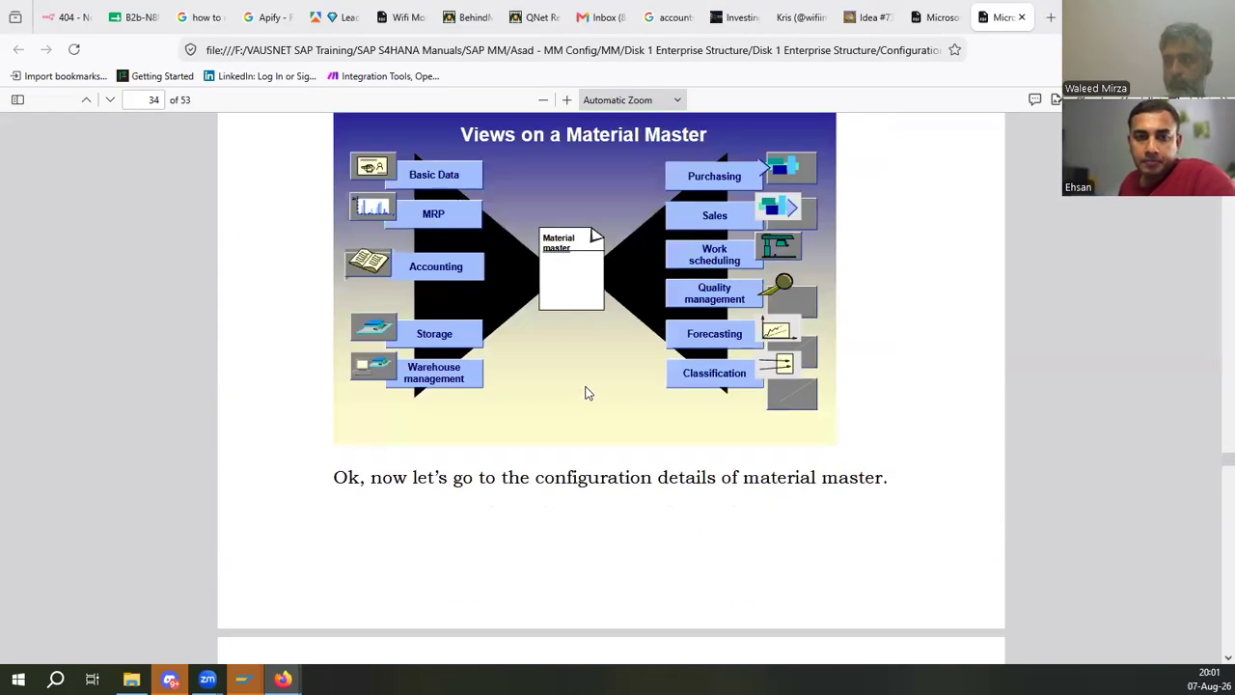
{"action": "scroll", "coordinate": [585, 393], "scroll_direction": "up", "scroll_amount": 3}
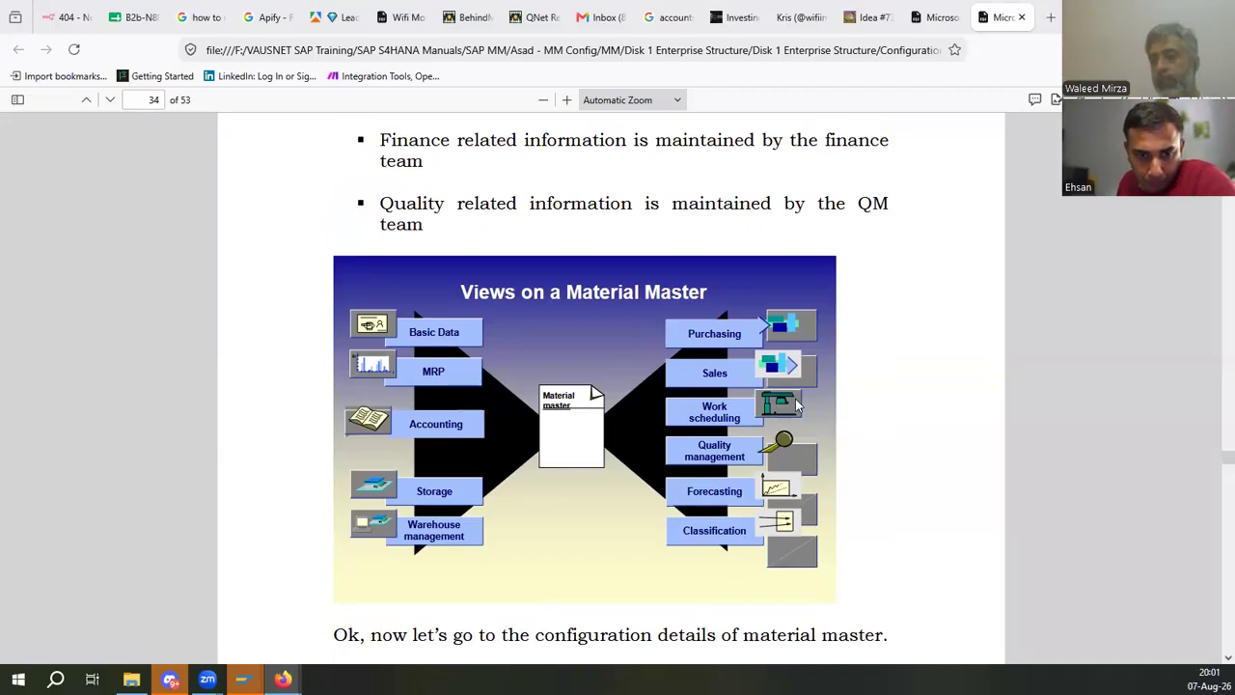
{"action": "scroll", "coordinate": [741, 370], "scroll_direction": "down", "scroll_amount": 8}
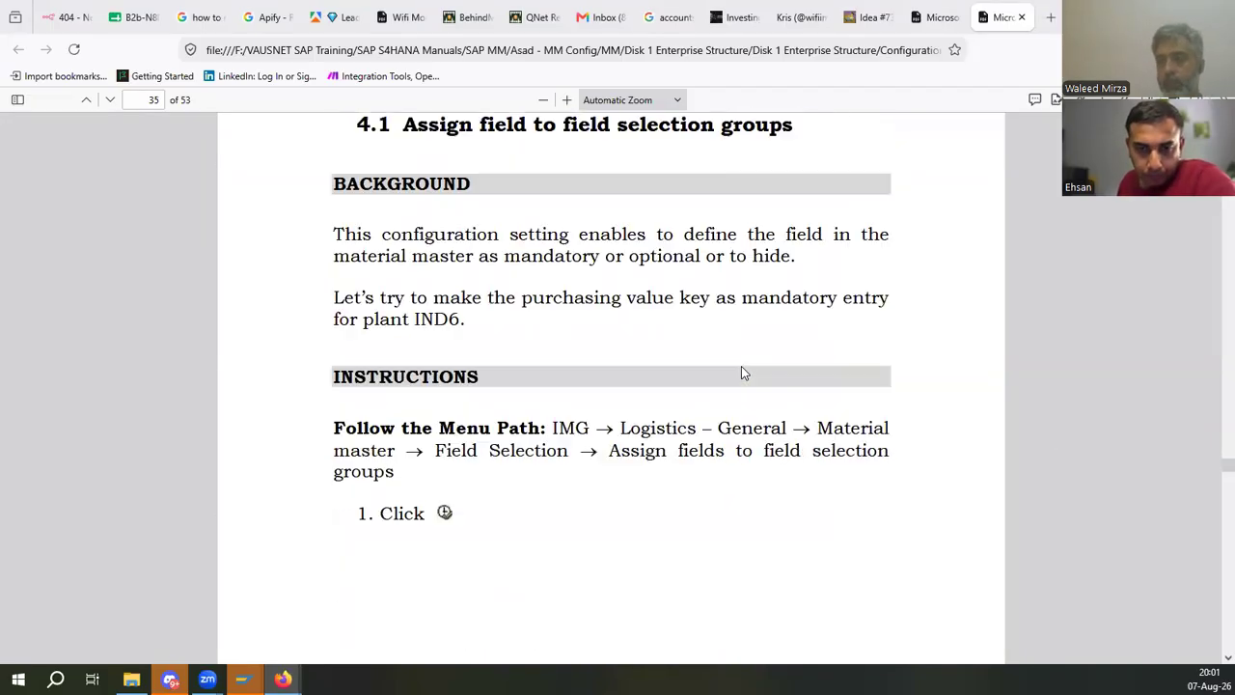
{"action": "scroll", "coordinate": [741, 367], "scroll_direction": "up", "scroll_amount": 6}
{"action": "scroll", "coordinate": [743, 366], "scroll_direction": "down", "scroll_amount": 4}
{"action": "scroll", "coordinate": [743, 368], "scroll_direction": "up", "scroll_amount": 2}
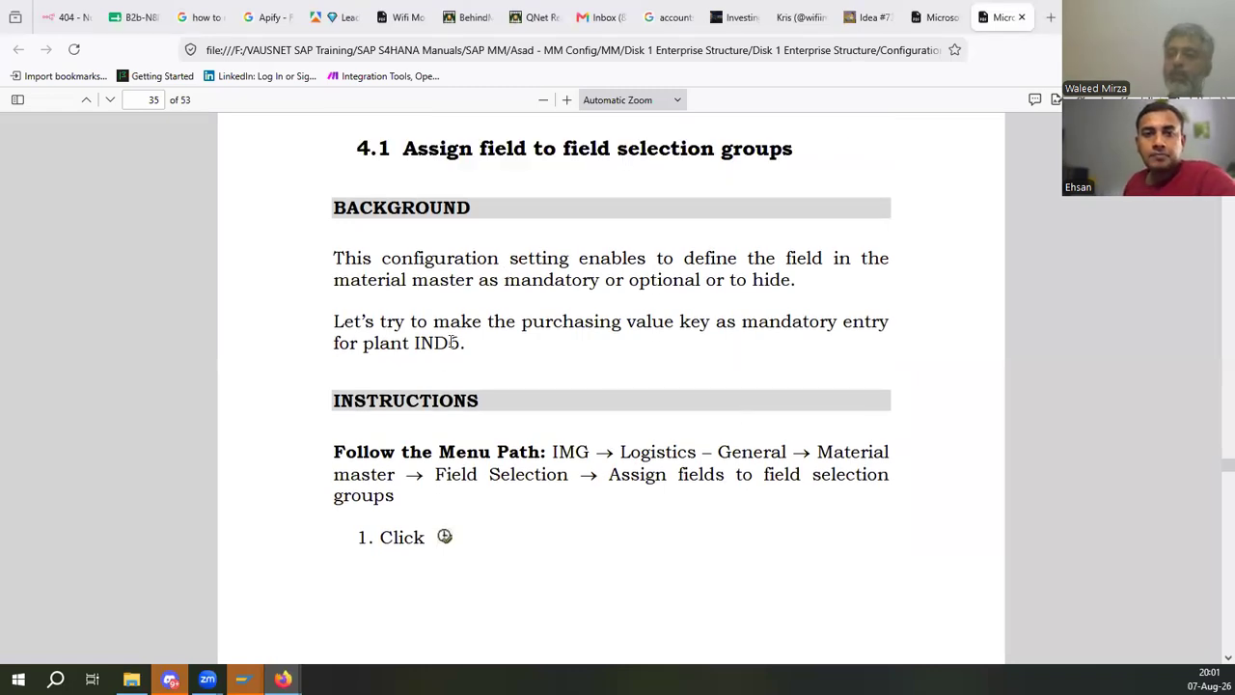
{"action": "left_click_drag", "start_coordinate": [449, 343], "coordinate": [461, 344]}
{"action": "left_click", "coordinate": [609, 300]}
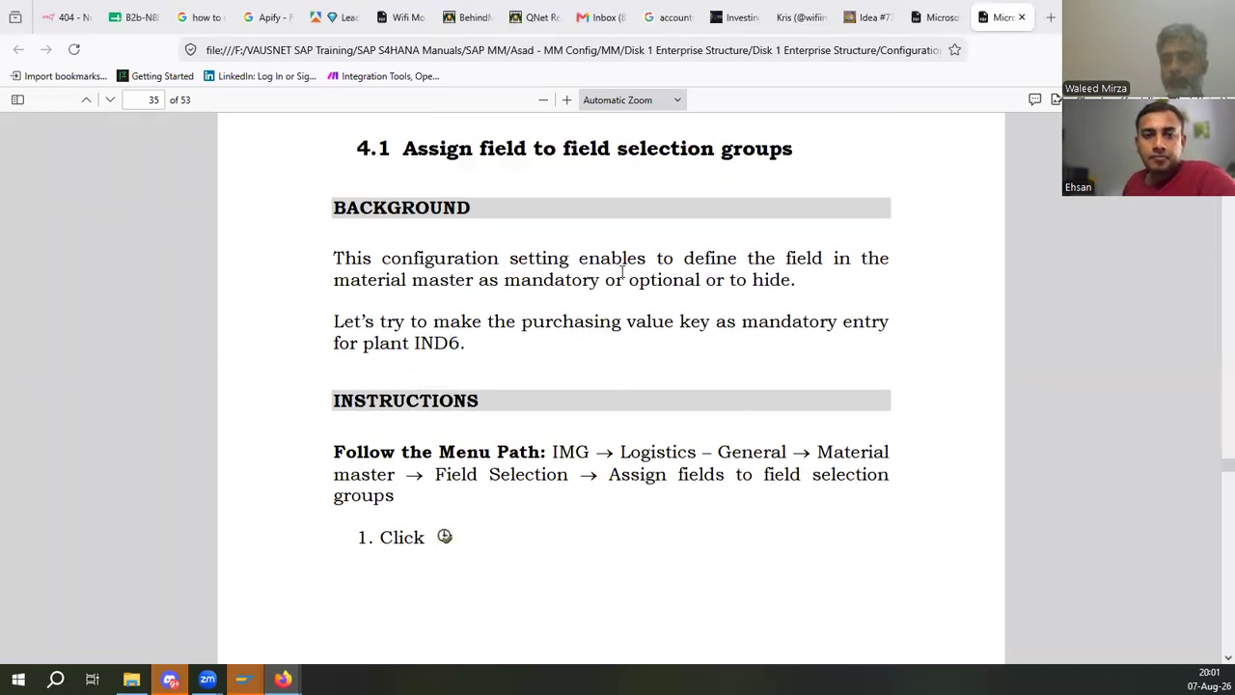
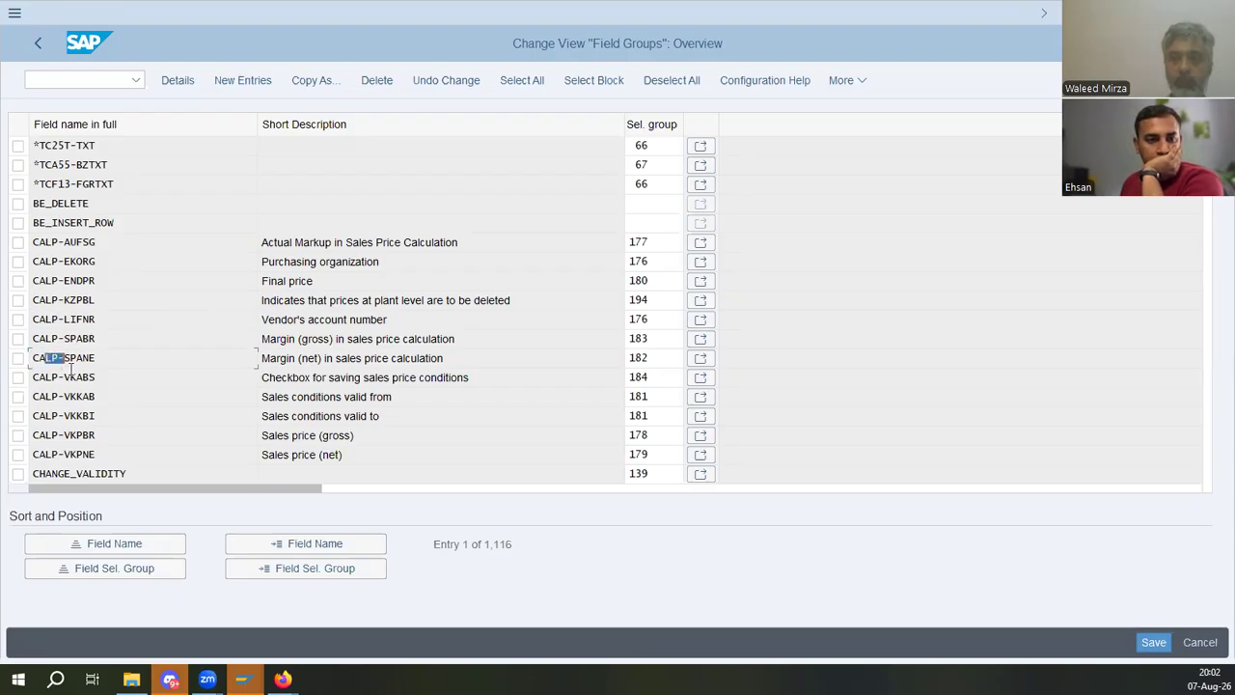
- Read the training manual's instructions for assigning fields to field selection groups and making the purchasing value key mandatory
{"action": "left_click_drag", "start_coordinate": [38, 435], "coordinate": [83, 435]}
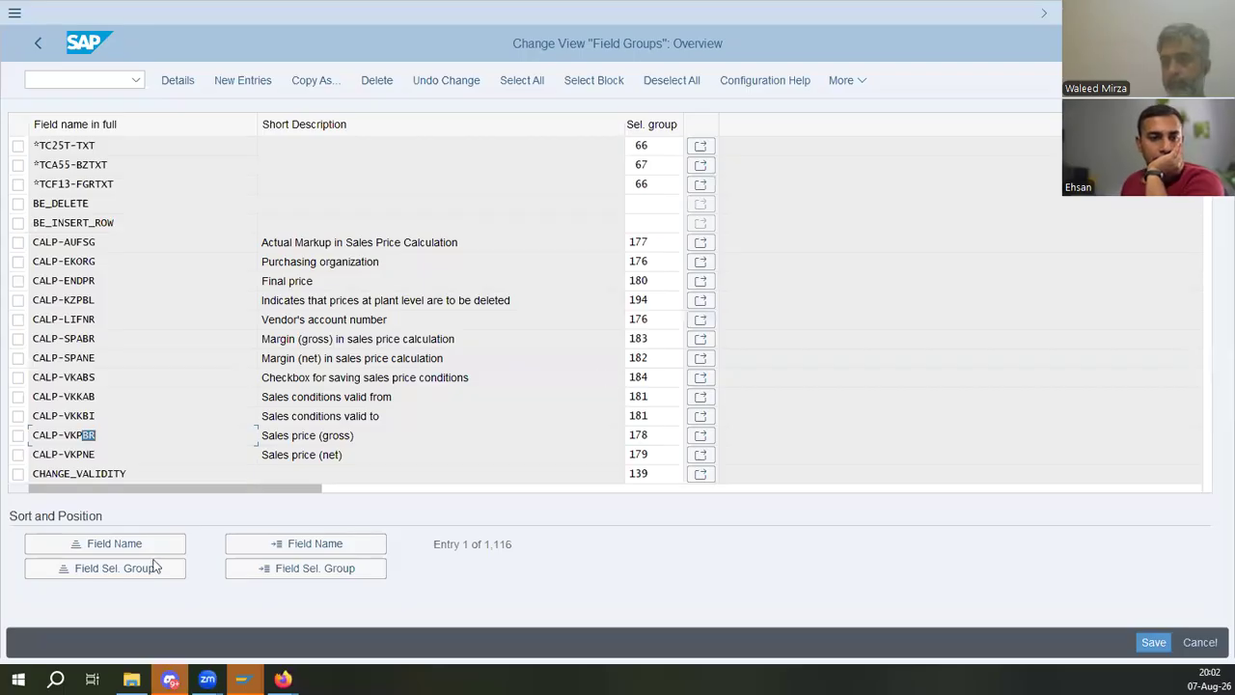
{"action": "key", "text": "alt+Tab"}
{"action": "scroll", "coordinate": [633, 477], "scroll_direction": "down", "scroll_amount": 10}
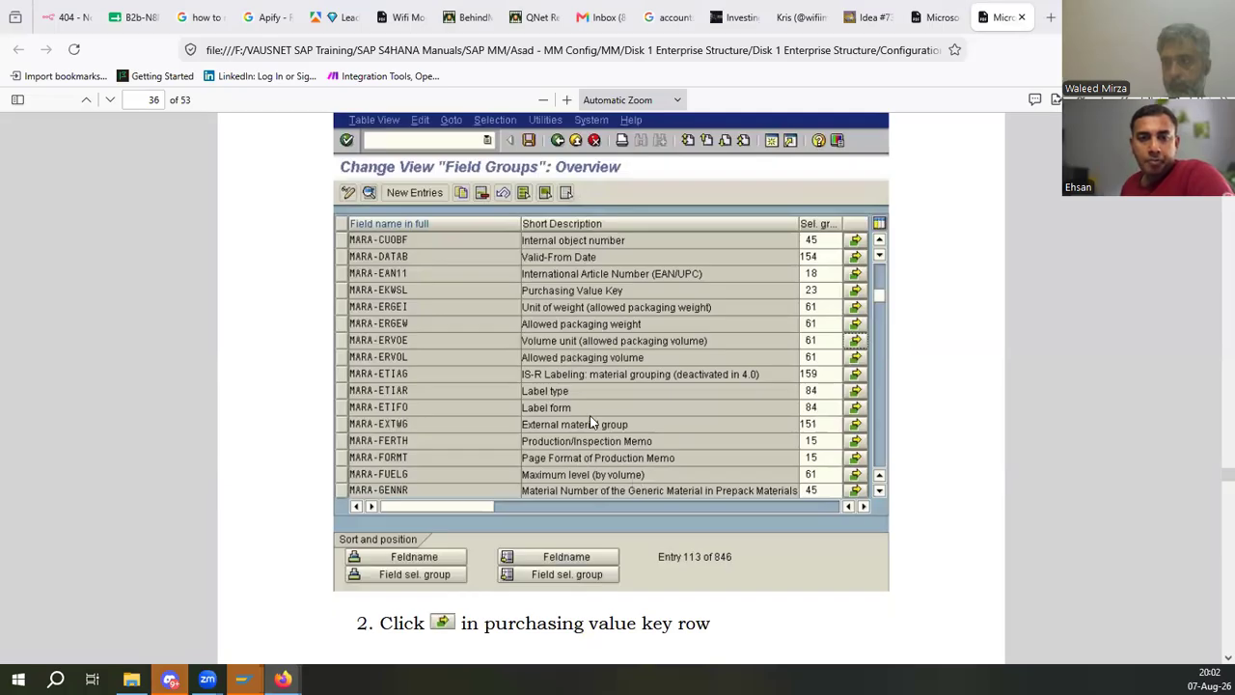
{"action": "scroll", "coordinate": [591, 421], "scroll_direction": "down", "scroll_amount": 3}
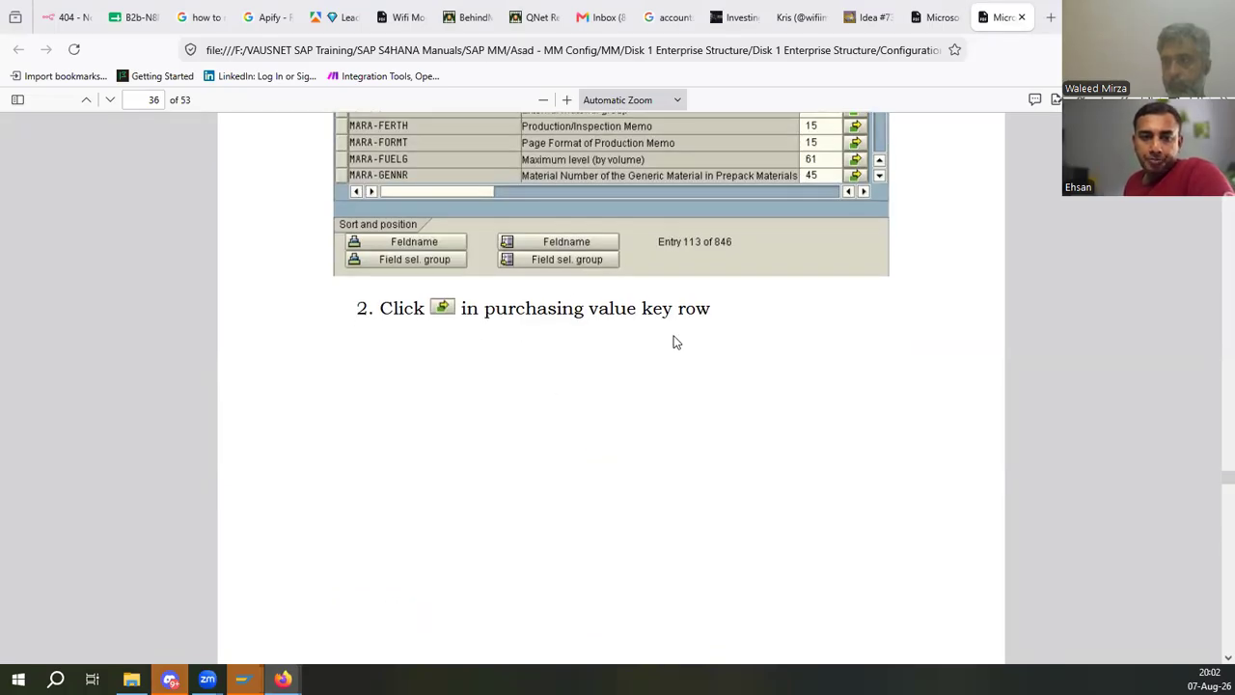
{"action": "scroll", "coordinate": [676, 347], "scroll_direction": "up", "scroll_amount": 4}
{"action": "scroll", "coordinate": [680, 361], "scroll_direction": "down", "scroll_amount": 2}
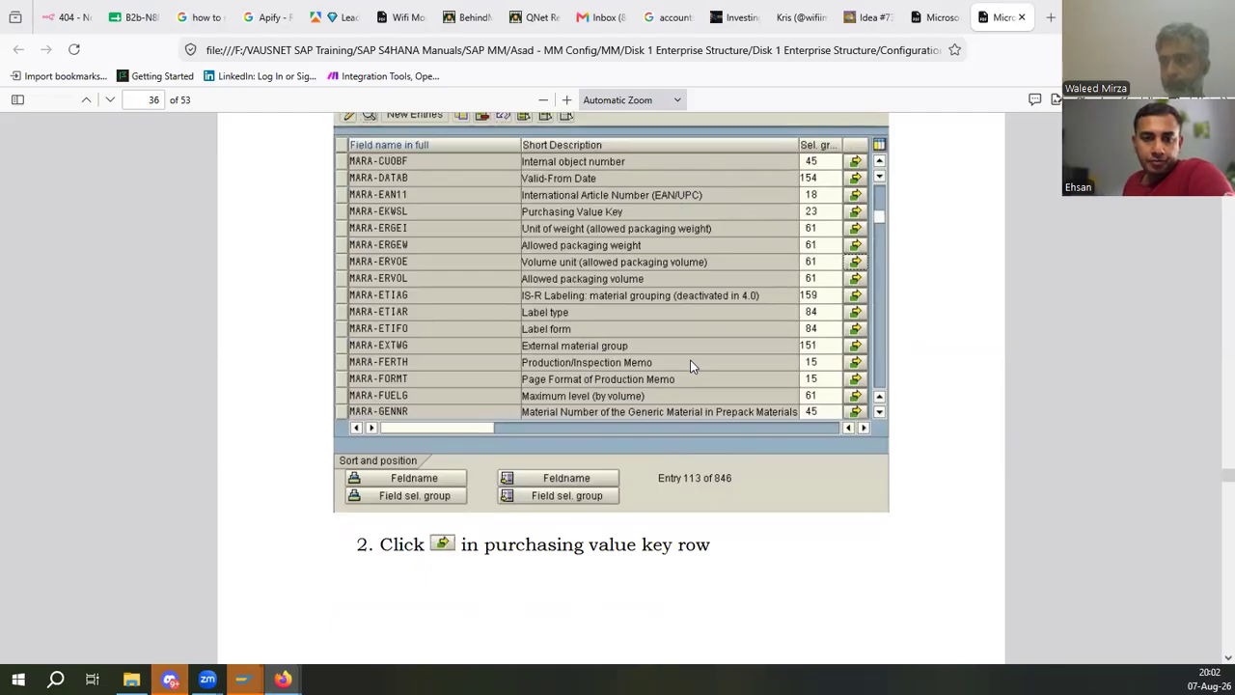
{"action": "scroll", "coordinate": [691, 365], "scroll_direction": "down", "scroll_amount": 10}
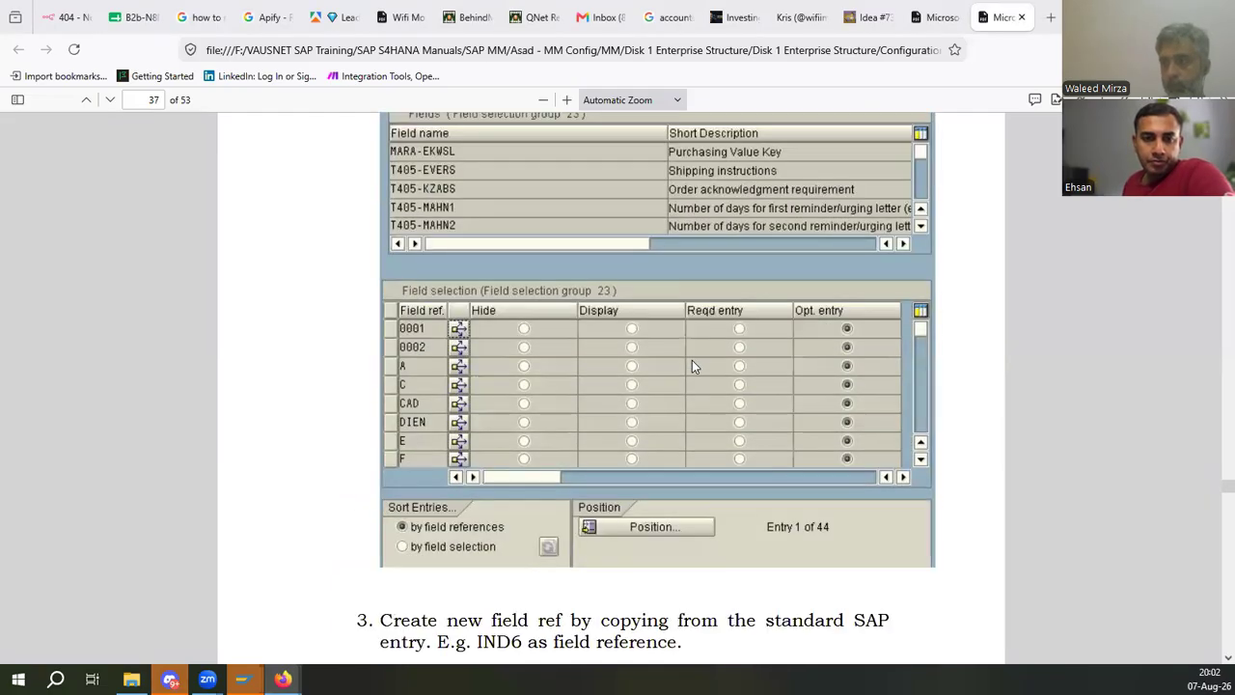
{"action": "scroll", "coordinate": [691, 365], "scroll_direction": "down", "scroll_amount": 2}
{"action": "scroll", "coordinate": [692, 365], "scroll_direction": "up", "scroll_amount": 3}
{"action": "scroll", "coordinate": [691, 366], "scroll_direction": "down", "scroll_amount": 6}
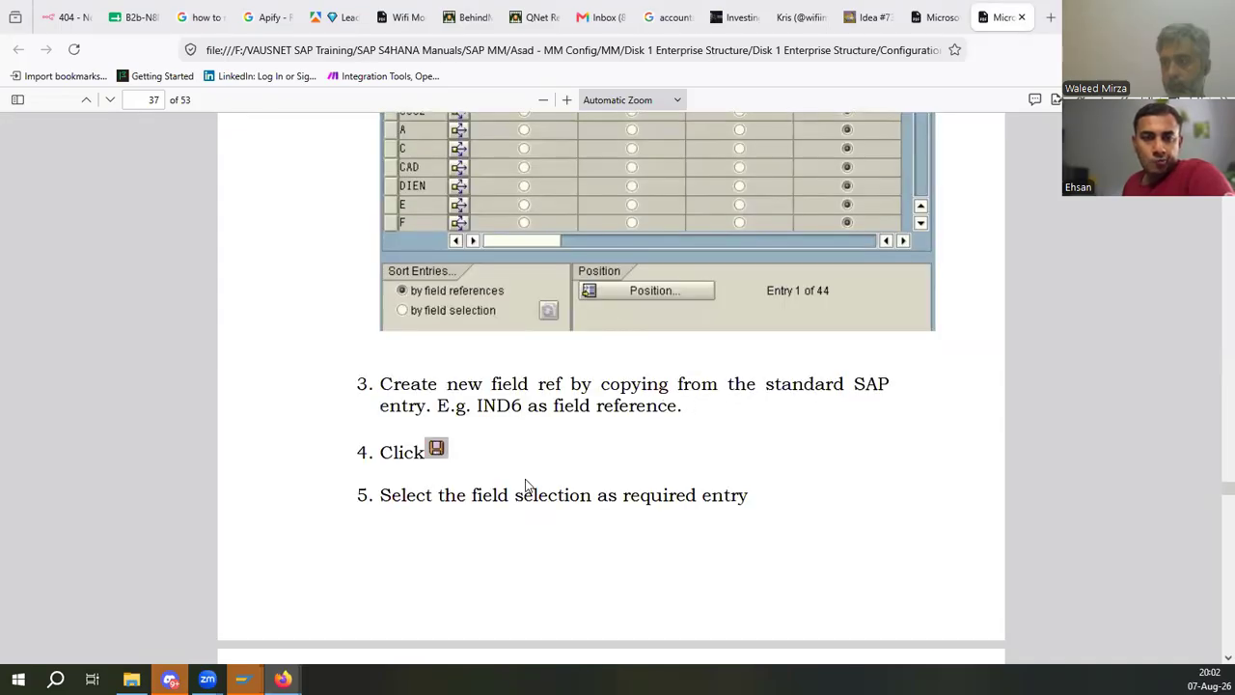
{"action": "scroll", "coordinate": [525, 479], "scroll_direction": "up", "scroll_amount": 15}
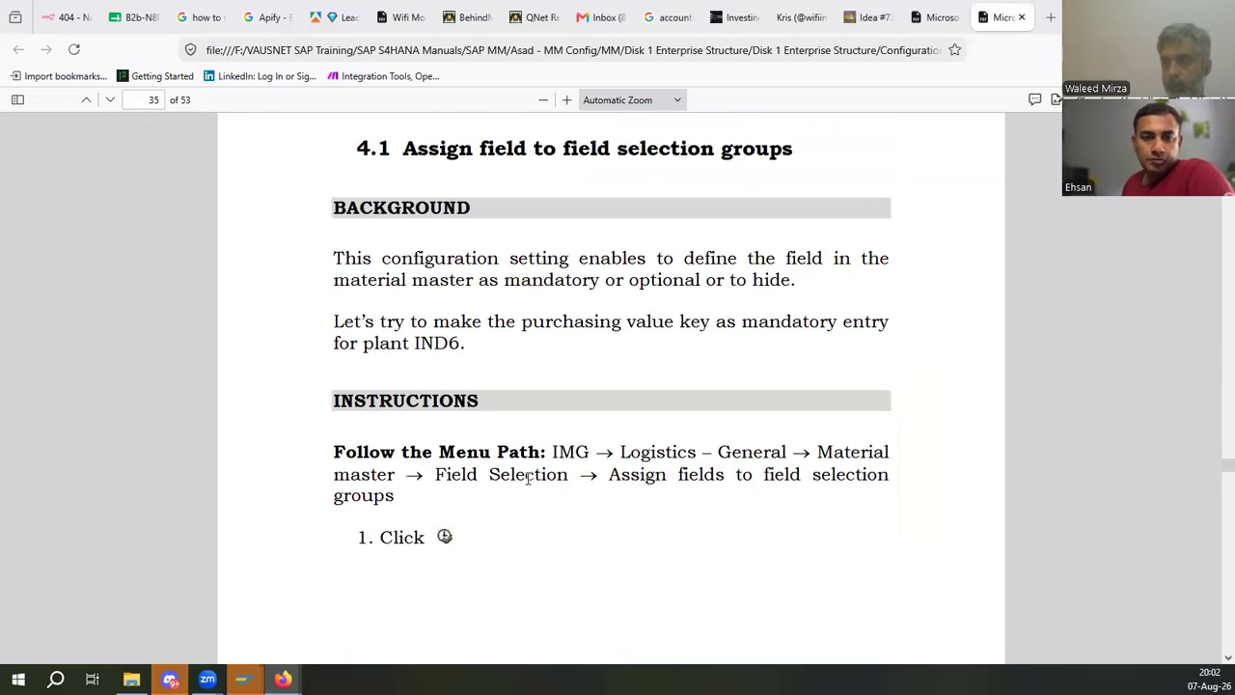
{"action": "scroll", "coordinate": [433, 546], "scroll_direction": "down", "scroll_amount": 8}
{"action": "scroll", "coordinate": [433, 548], "scroll_direction": "up", "scroll_amount": 3}
{"action": "key", "text": "alt+Tab"}
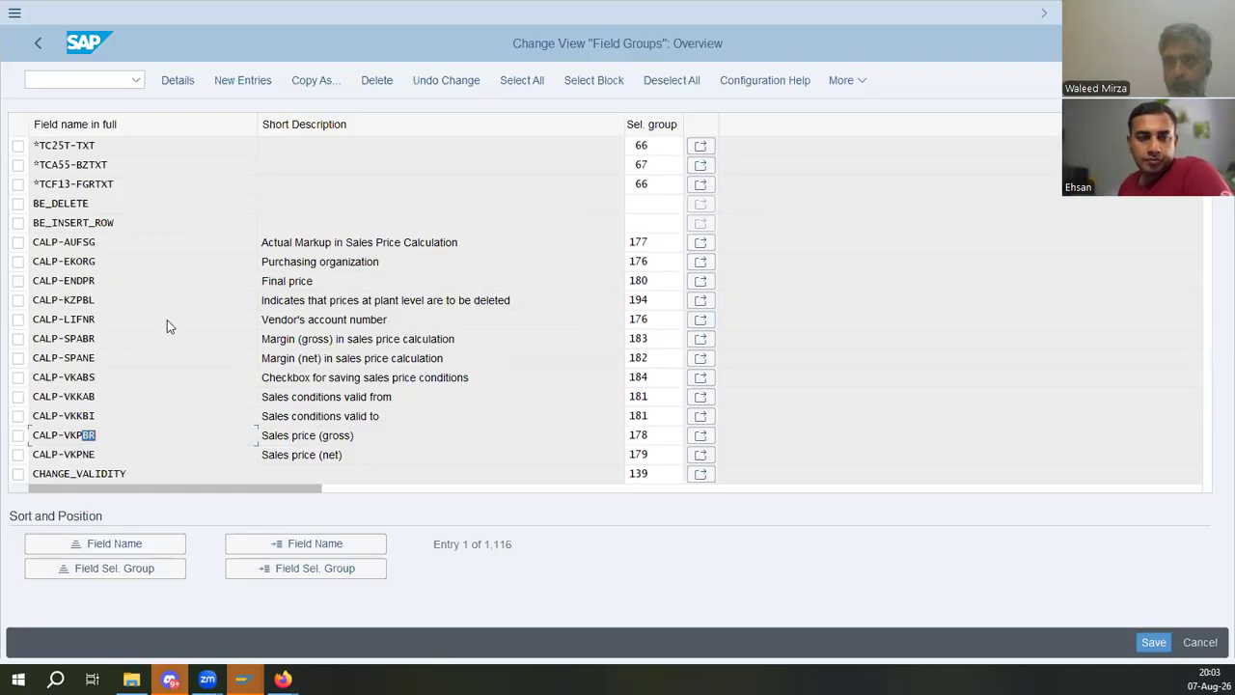
- Open the field selection for group 176 from the vendor account number row and browse its field references
{"action": "left_click", "coordinate": [188, 409]}
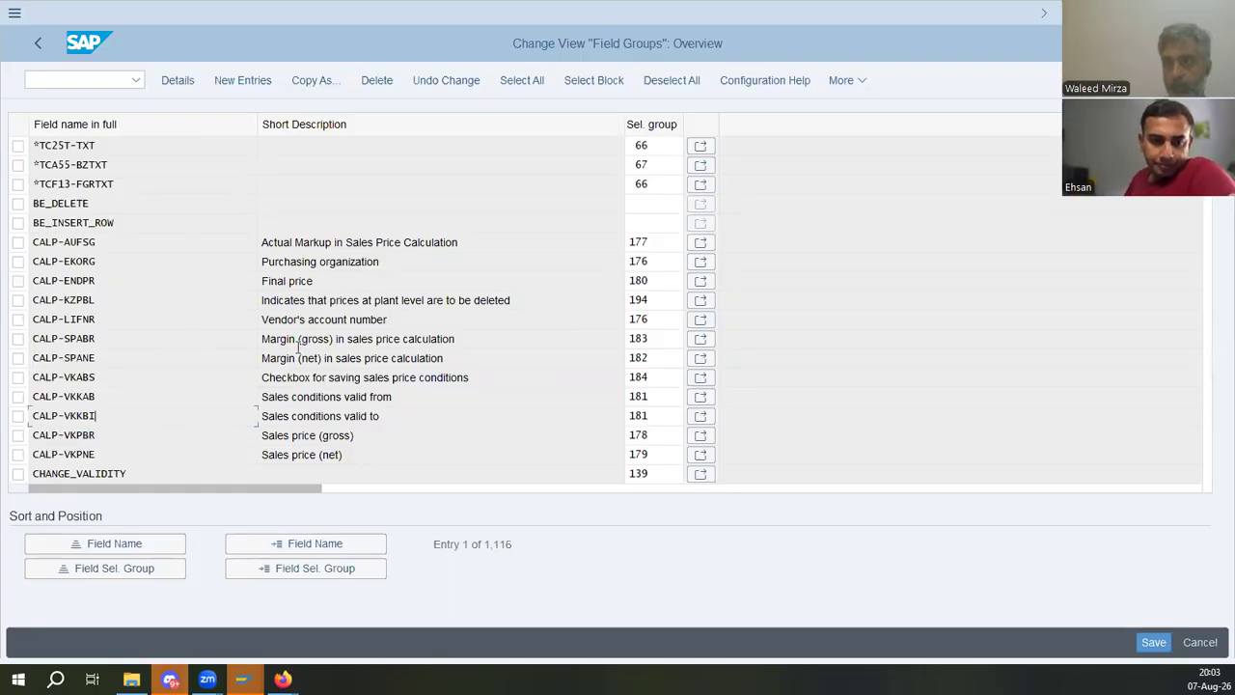
{"action": "left_click_drag", "start_coordinate": [637, 317], "coordinate": [390, 314]}
{"action": "left_click_drag", "start_coordinate": [271, 319], "coordinate": [372, 290]}
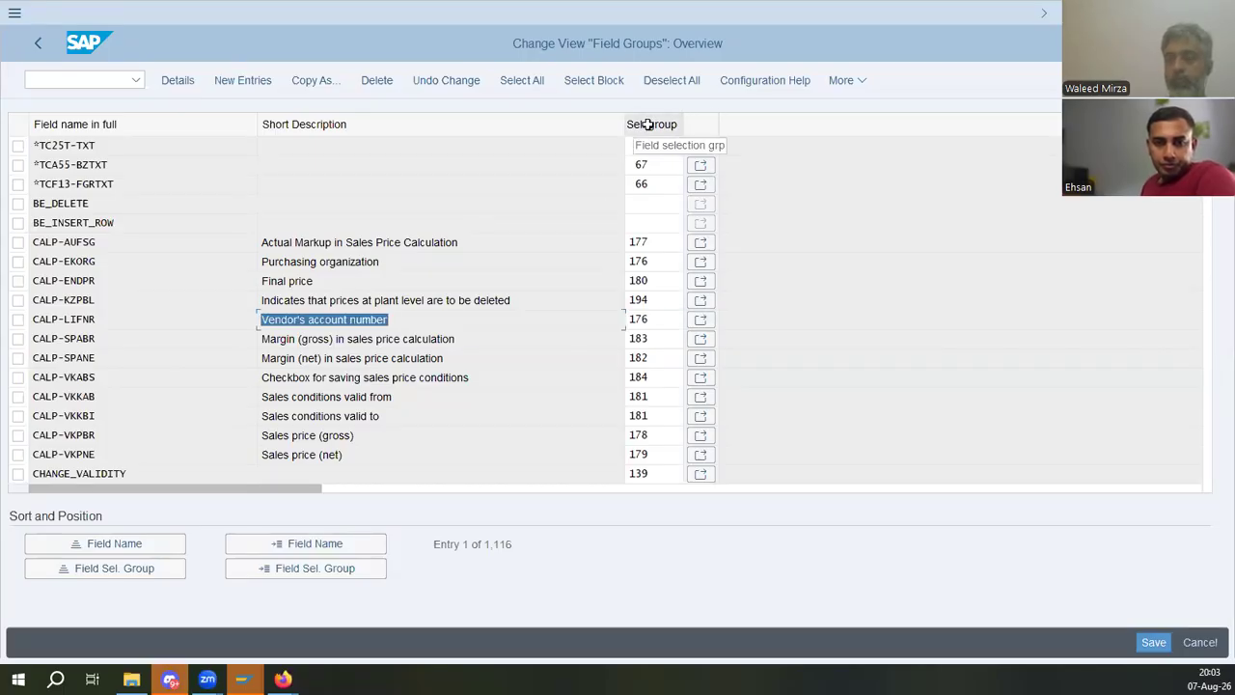
{"action": "left_click_drag", "start_coordinate": [661, 322], "coordinate": [609, 322]}
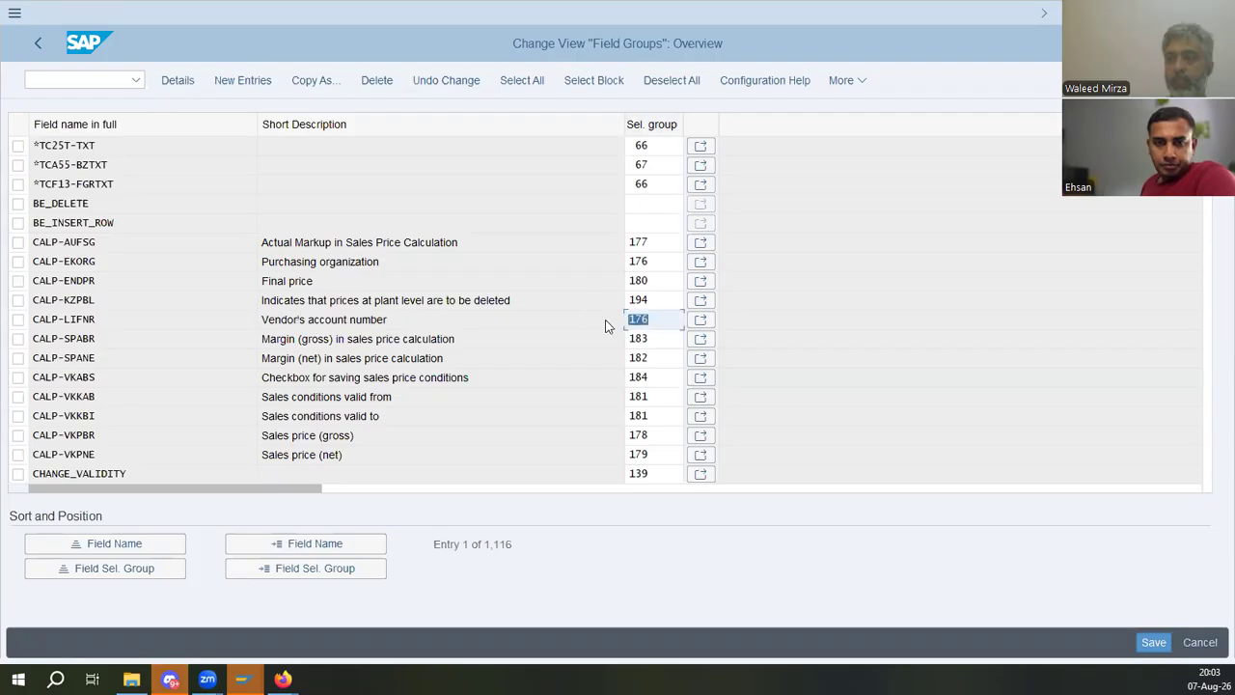
{"action": "left_click", "coordinate": [702, 322]}
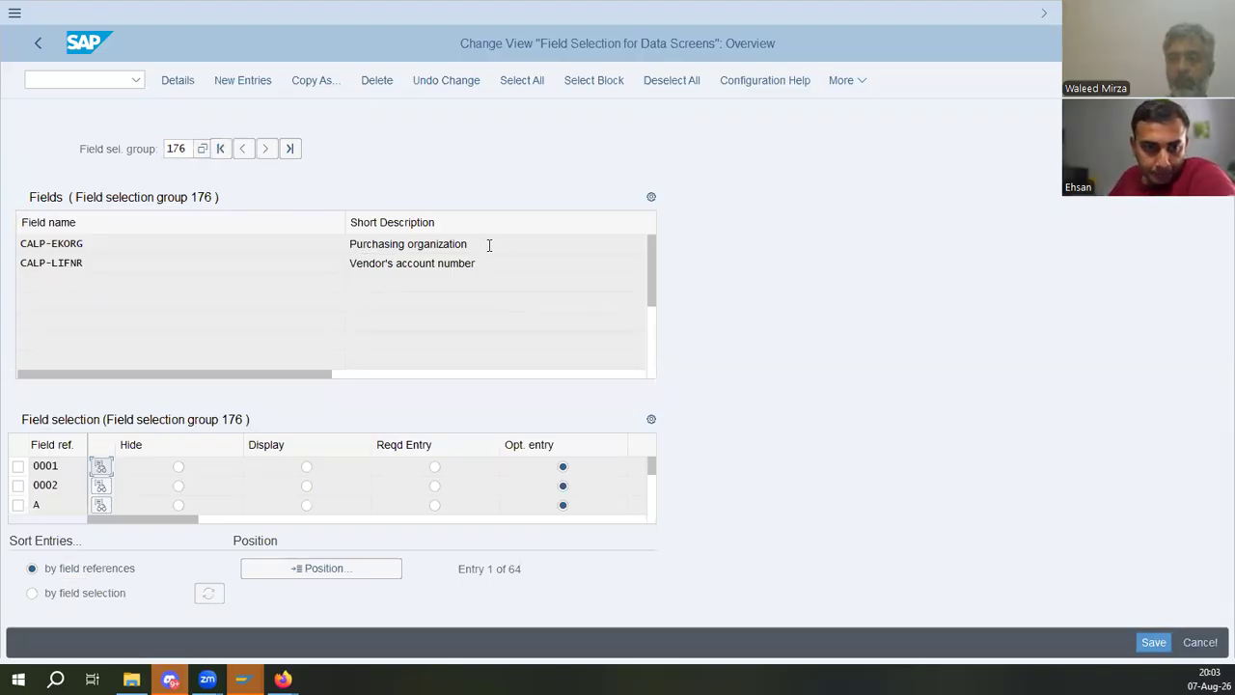
{"action": "left_click_drag", "start_coordinate": [489, 245], "coordinate": [258, 243]}
{"action": "left_click_drag", "start_coordinate": [490, 268], "coordinate": [223, 270]}
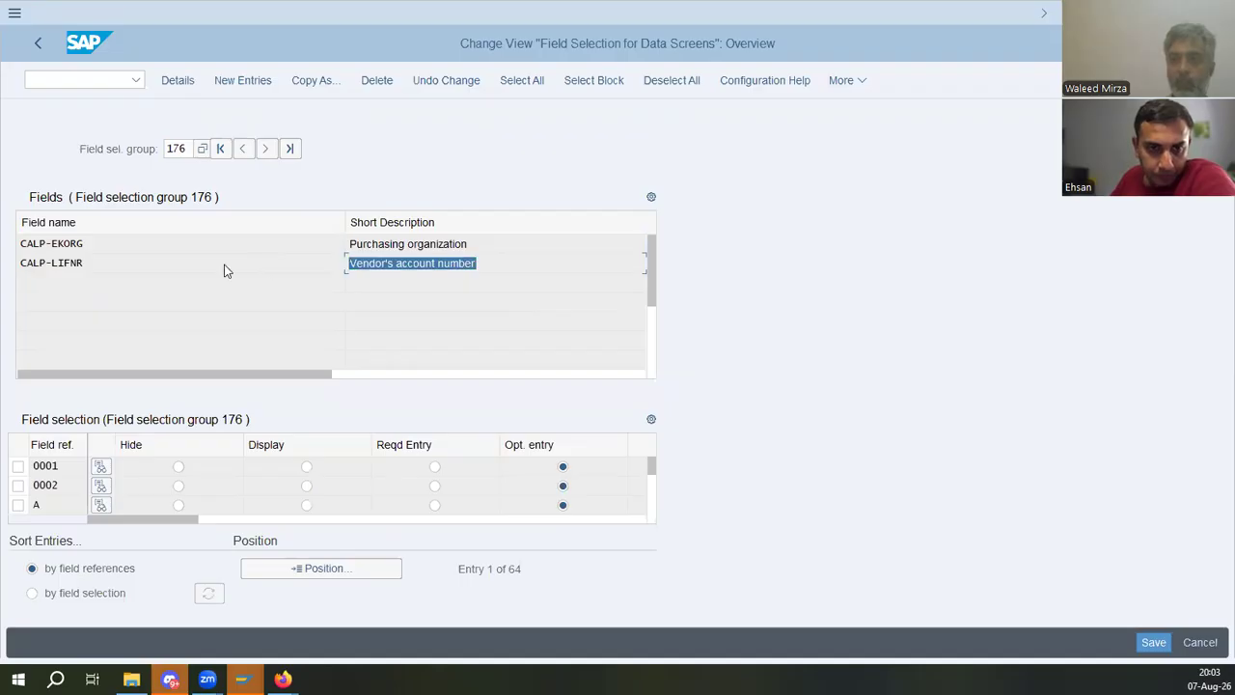
{"action": "left_click_drag", "start_coordinate": [475, 253], "coordinate": [164, 247]}
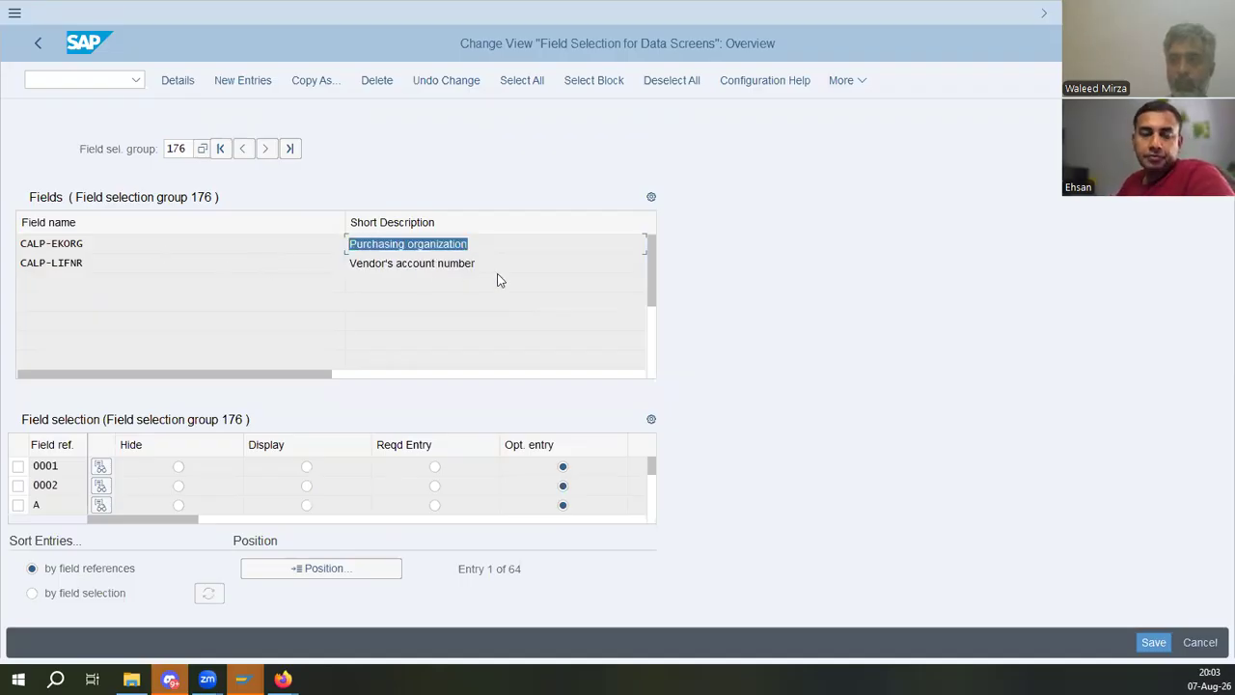
{"action": "left_click_drag", "start_coordinate": [498, 270], "coordinate": [221, 261]}
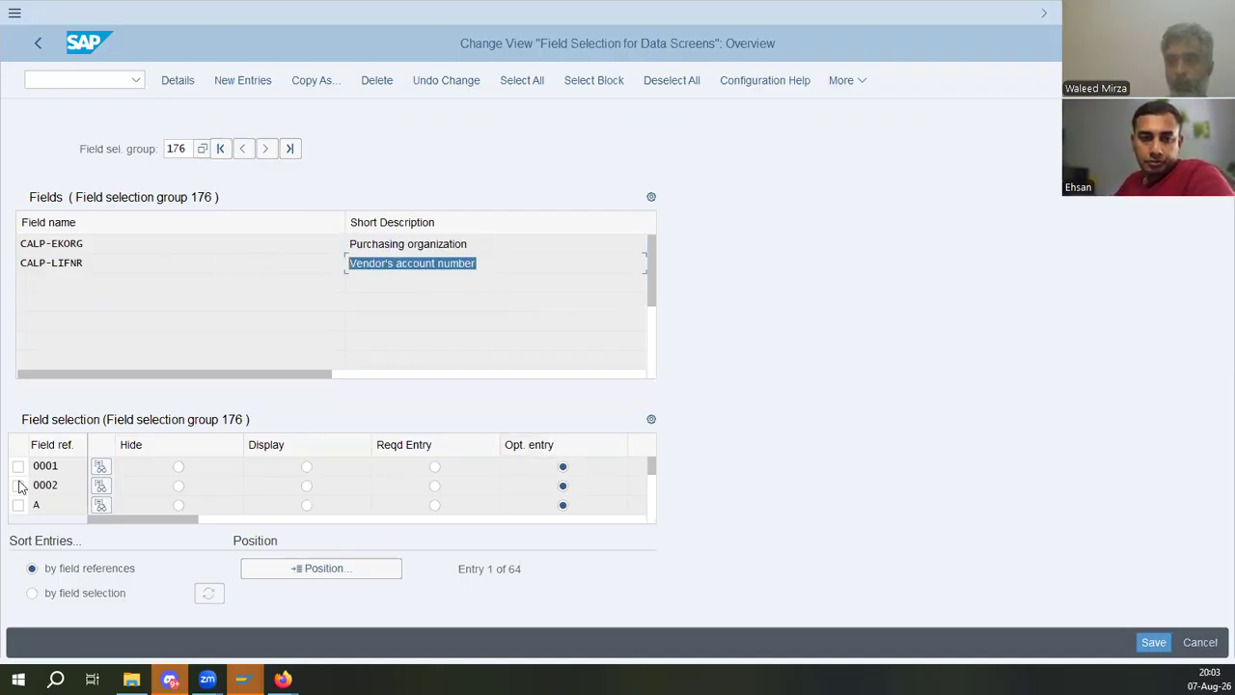
{"action": "left_click", "coordinate": [75, 468]}
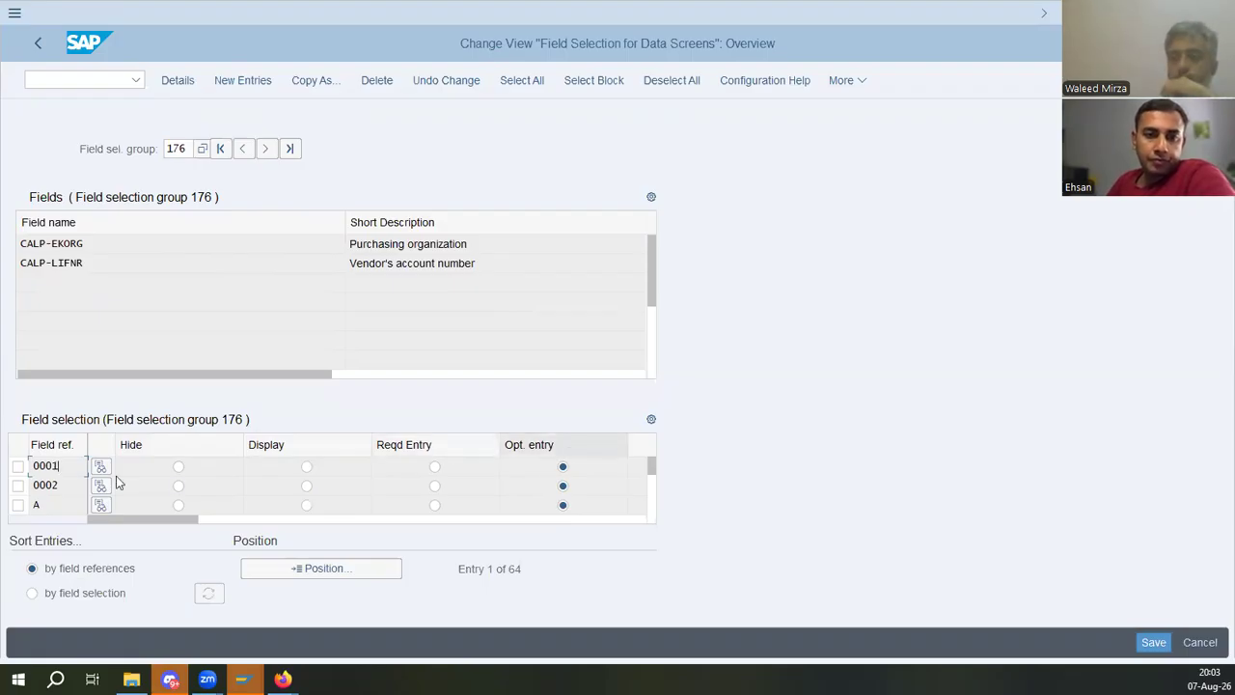
{"action": "scroll", "coordinate": [75, 473], "scroll_direction": "down", "scroll_amount": 1}
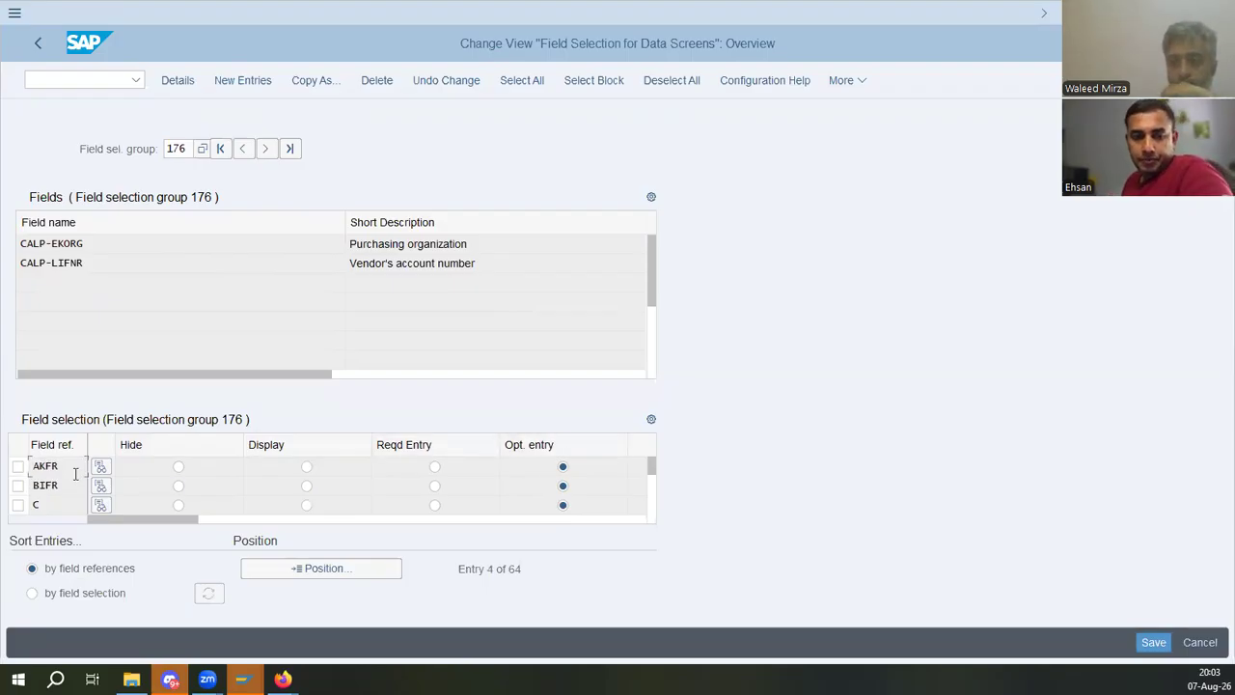
{"action": "scroll", "coordinate": [76, 476], "scroll_direction": "down", "scroll_amount": 1}
{"action": "scroll", "coordinate": [76, 474], "scroll_direction": "down", "scroll_amount": 1}
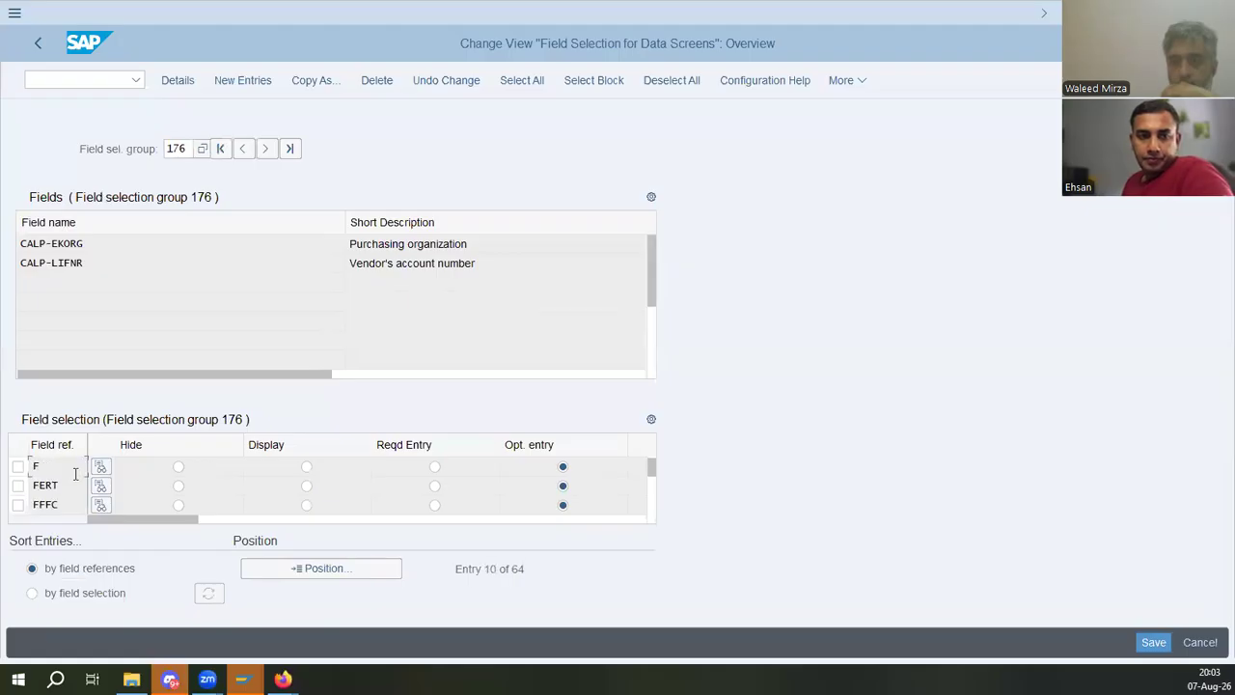
{"action": "scroll", "coordinate": [77, 477], "scroll_direction": "down", "scroll_amount": 1}
{"action": "scroll", "coordinate": [75, 475], "scroll_direction": "up", "scroll_amount": 1}
{"action": "double_click", "coordinate": [66, 485]}
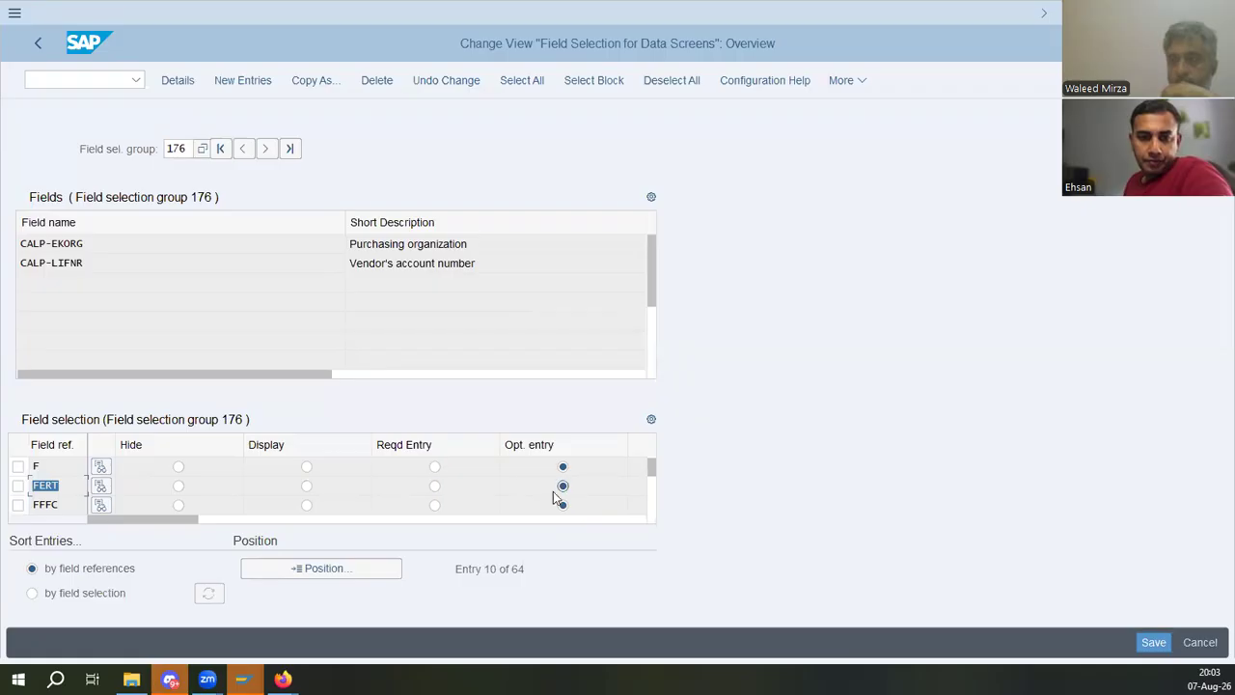
{"action": "left_click", "coordinate": [78, 489]}
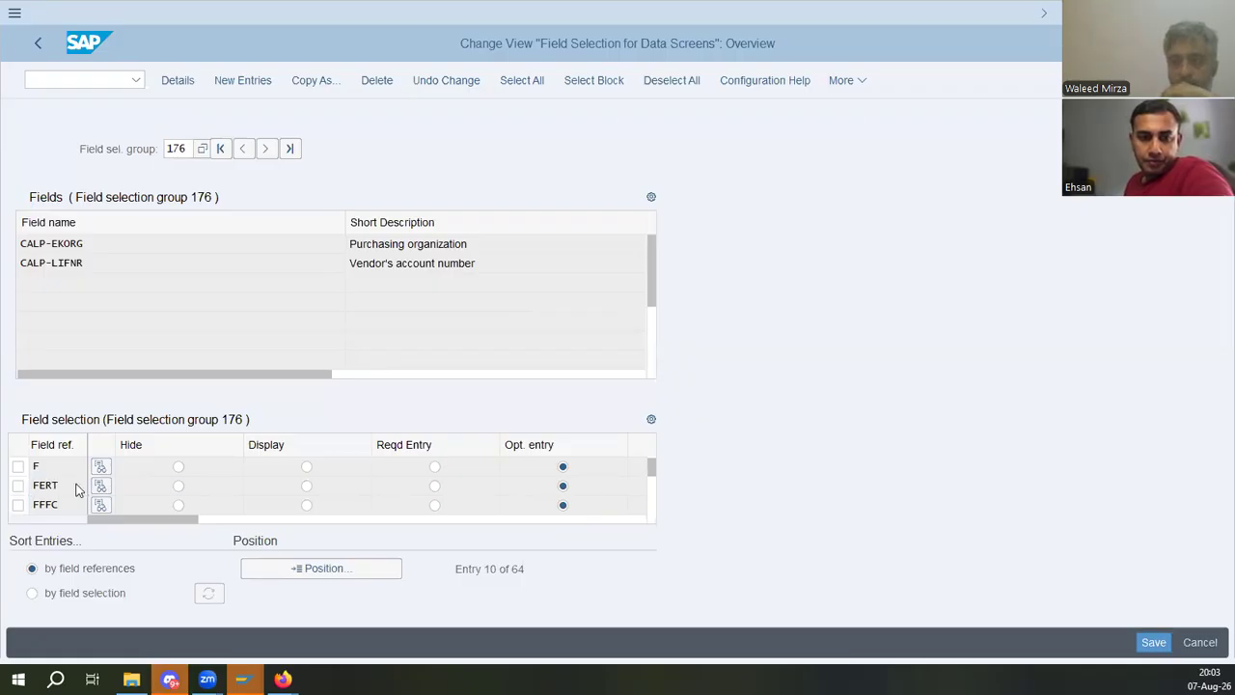
{"action": "scroll", "coordinate": [77, 483], "scroll_direction": "down", "scroll_amount": 1}
{"action": "double_click", "coordinate": [65, 466]}
{"action": "double_click", "coordinate": [65, 485]}
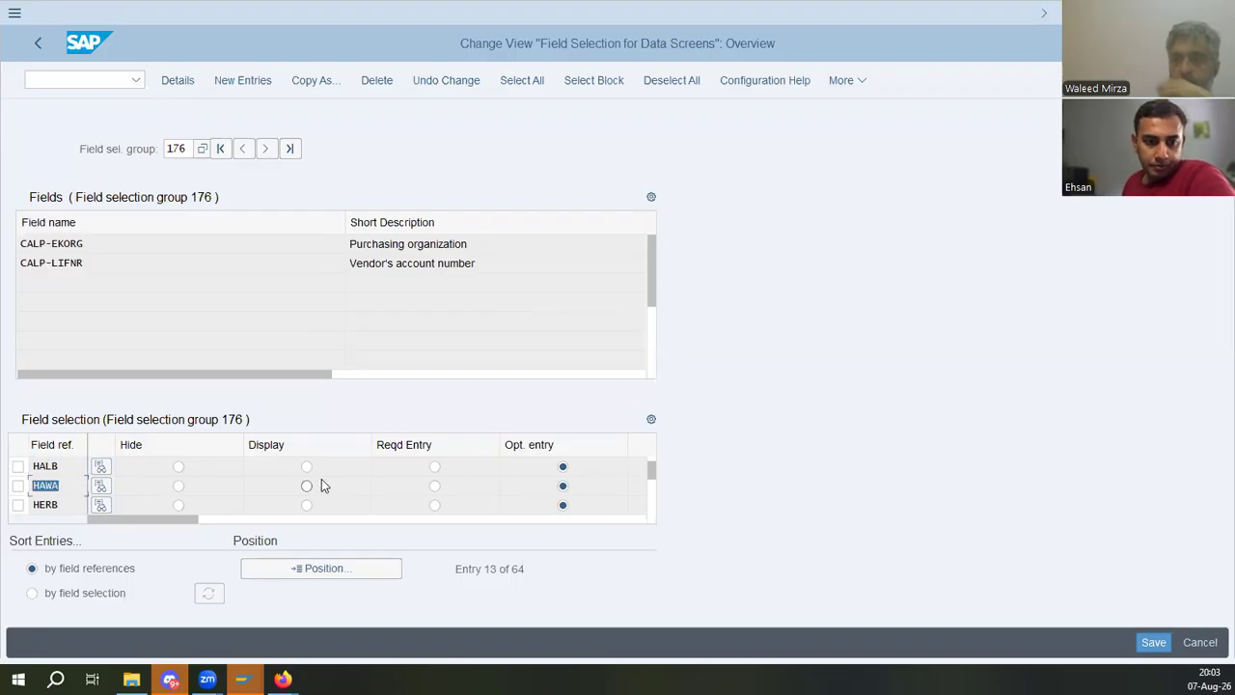
{"action": "left_click", "coordinate": [77, 489]}
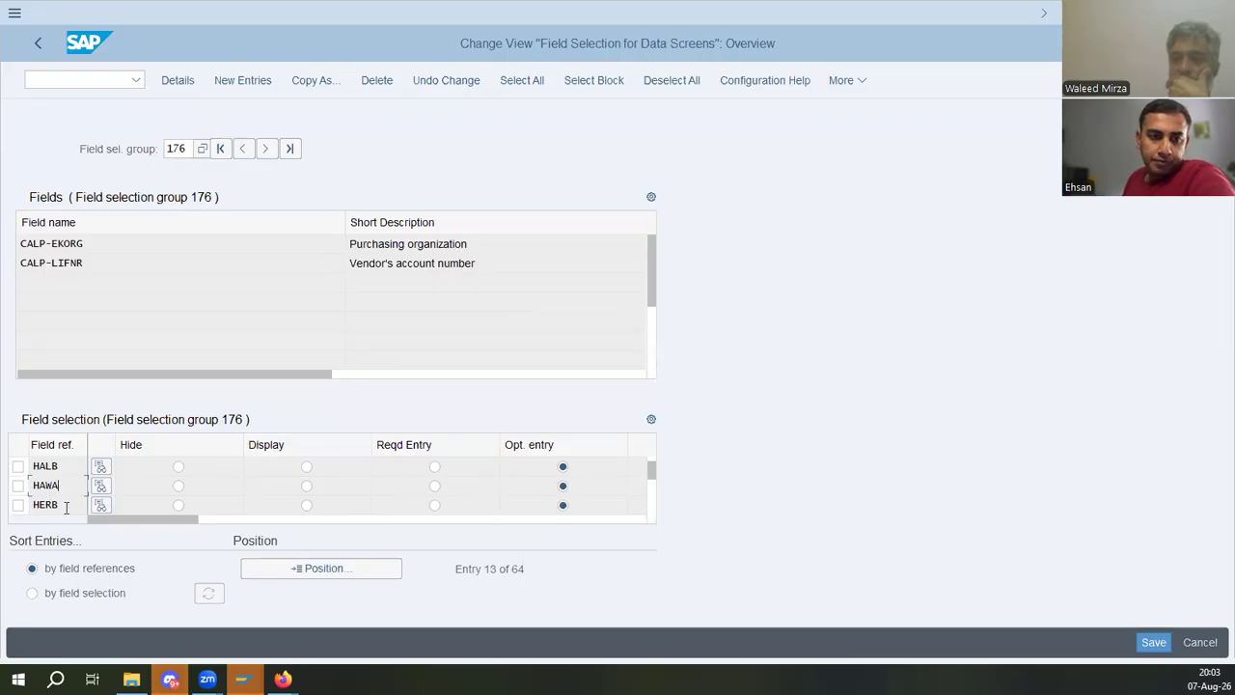
{"action": "scroll", "coordinate": [66, 492], "scroll_direction": "down", "scroll_amount": 1}
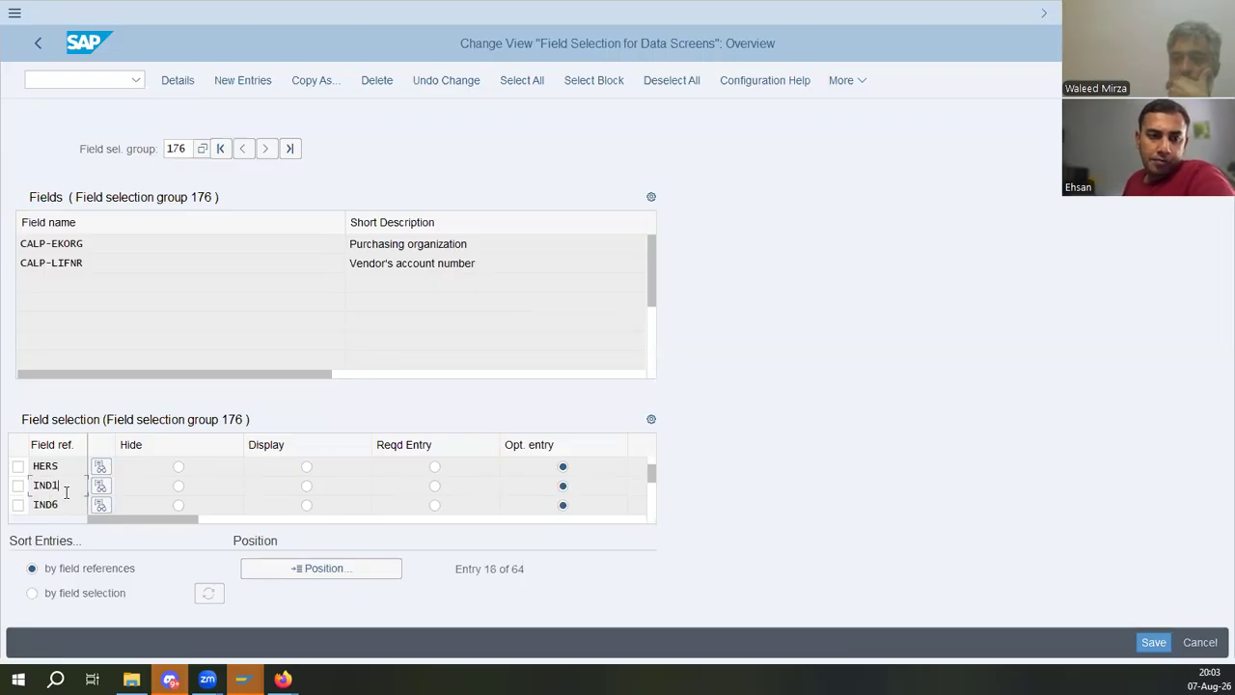
{"action": "scroll", "coordinate": [67, 494], "scroll_direction": "down", "scroll_amount": 1}
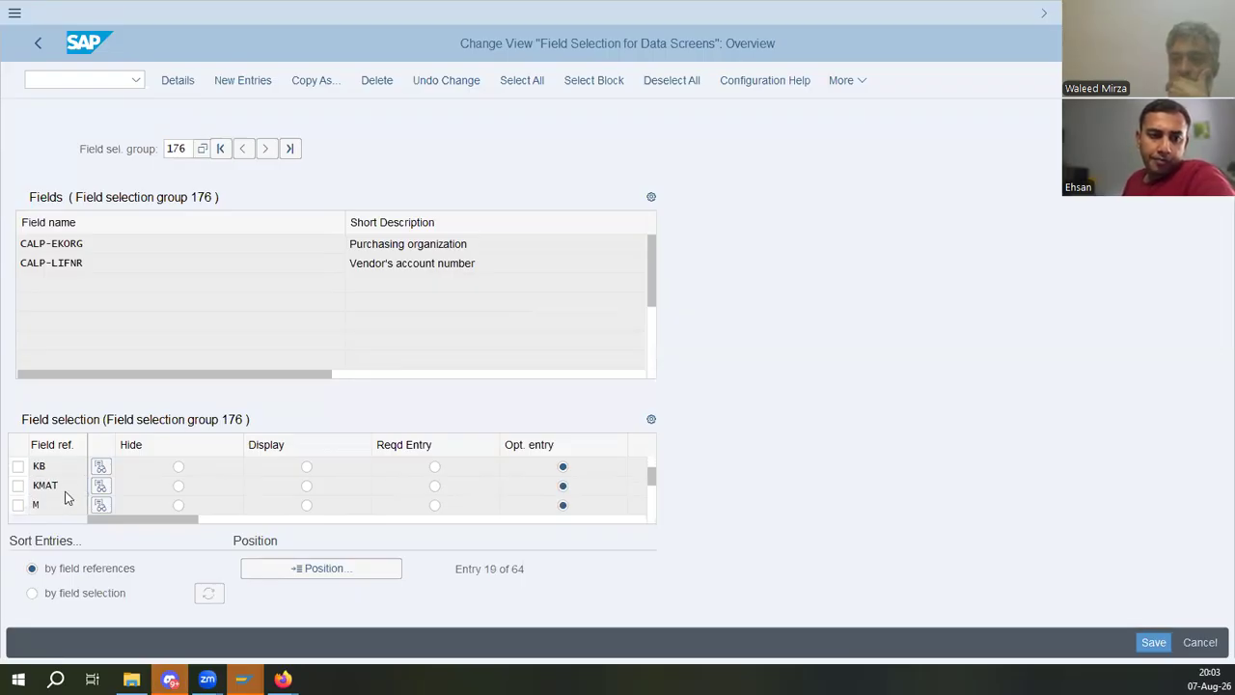
{"action": "scroll", "coordinate": [67, 490], "scroll_direction": "down", "scroll_amount": 1}
{"action": "scroll", "coordinate": [67, 494], "scroll_direction": "down", "scroll_amount": 1}
{"action": "scroll", "coordinate": [66, 494], "scroll_direction": "down", "scroll_amount": 1}
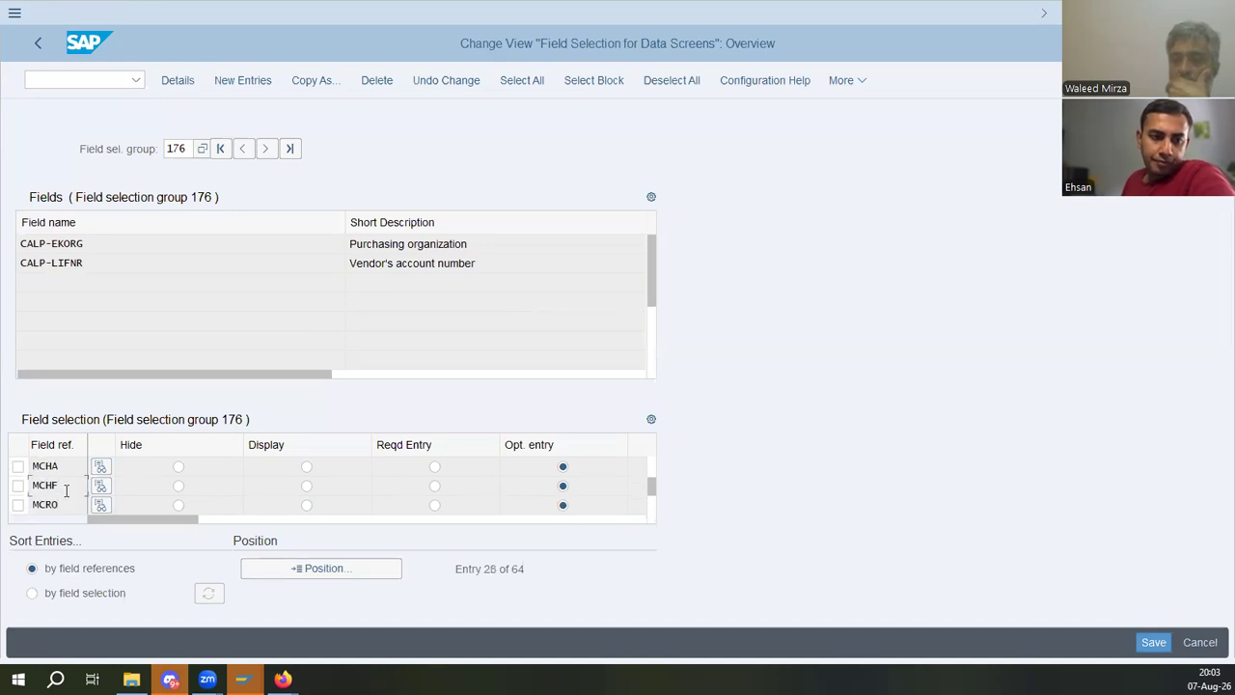
{"action": "scroll", "coordinate": [473, 472], "scroll_direction": "down", "scroll_amount": 1}
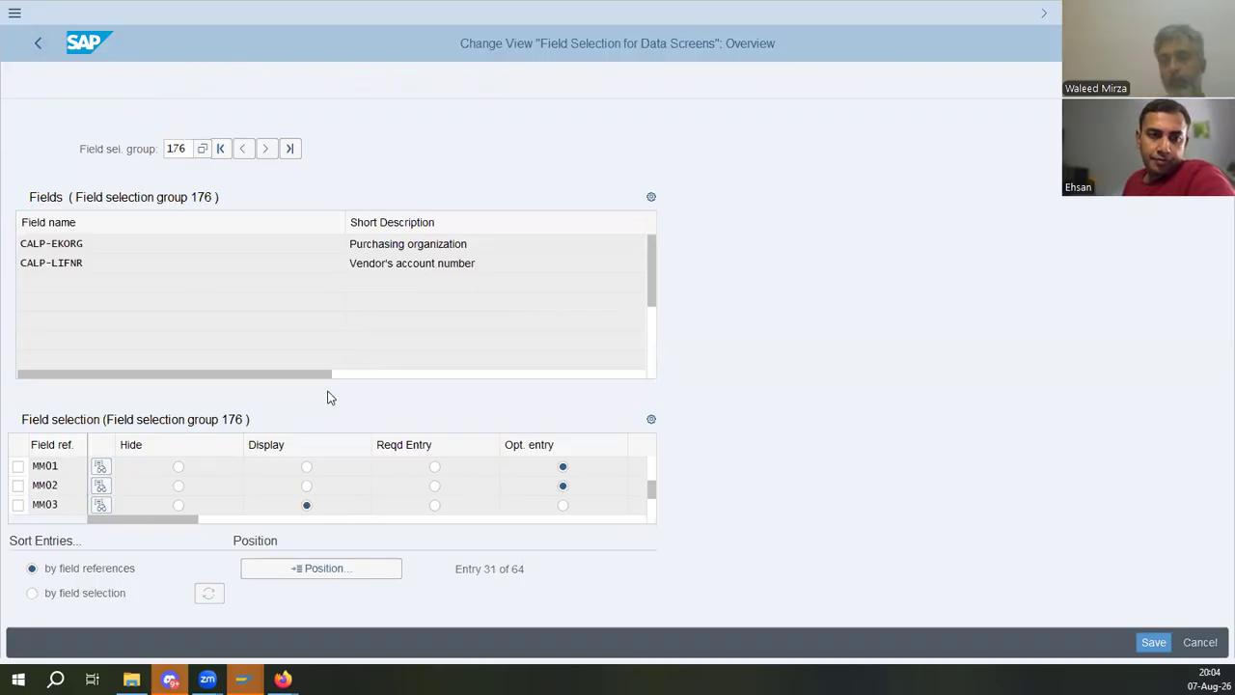
{"action": "key", "text": "F3"}
- Check the manual's field selection example, then sort the field groups by selection group and position on group 23
{"action": "left_click", "coordinate": [283, 679]}
{"action": "scroll", "coordinate": [564, 452], "scroll_direction": "down", "scroll_amount": 2}
{"action": "scroll", "coordinate": [564, 451], "scroll_direction": "down", "scroll_amount": 5}
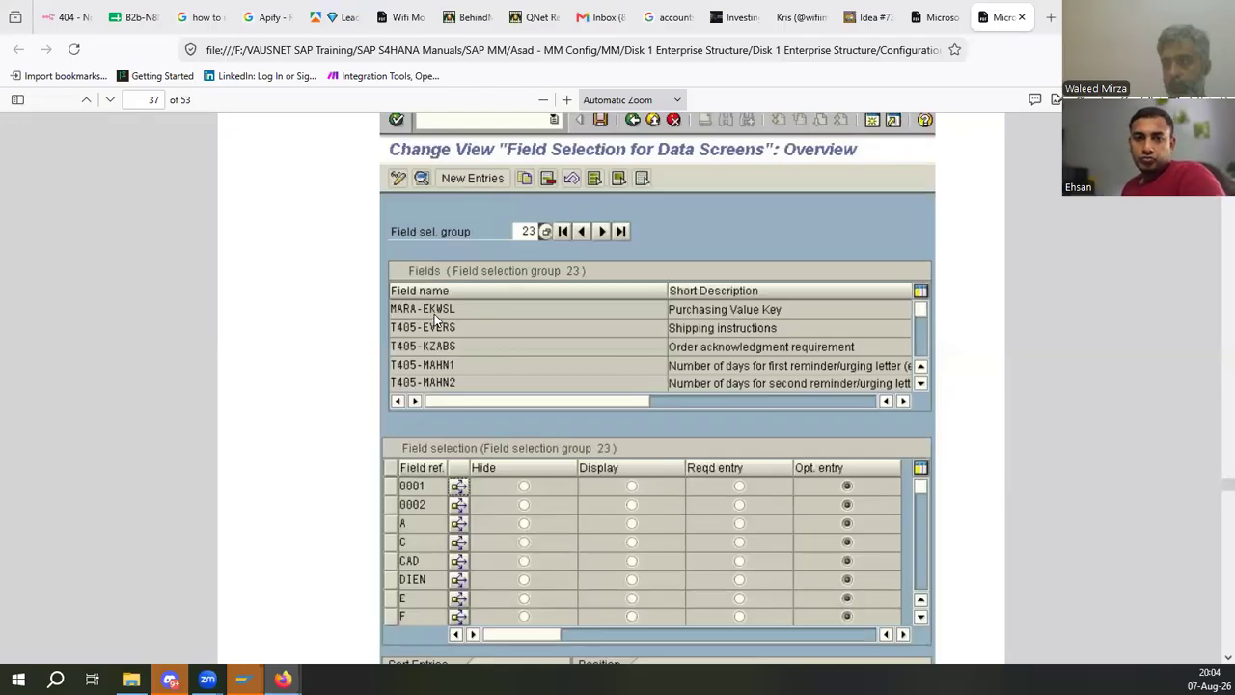
{"action": "key", "text": "alt+Tab"}
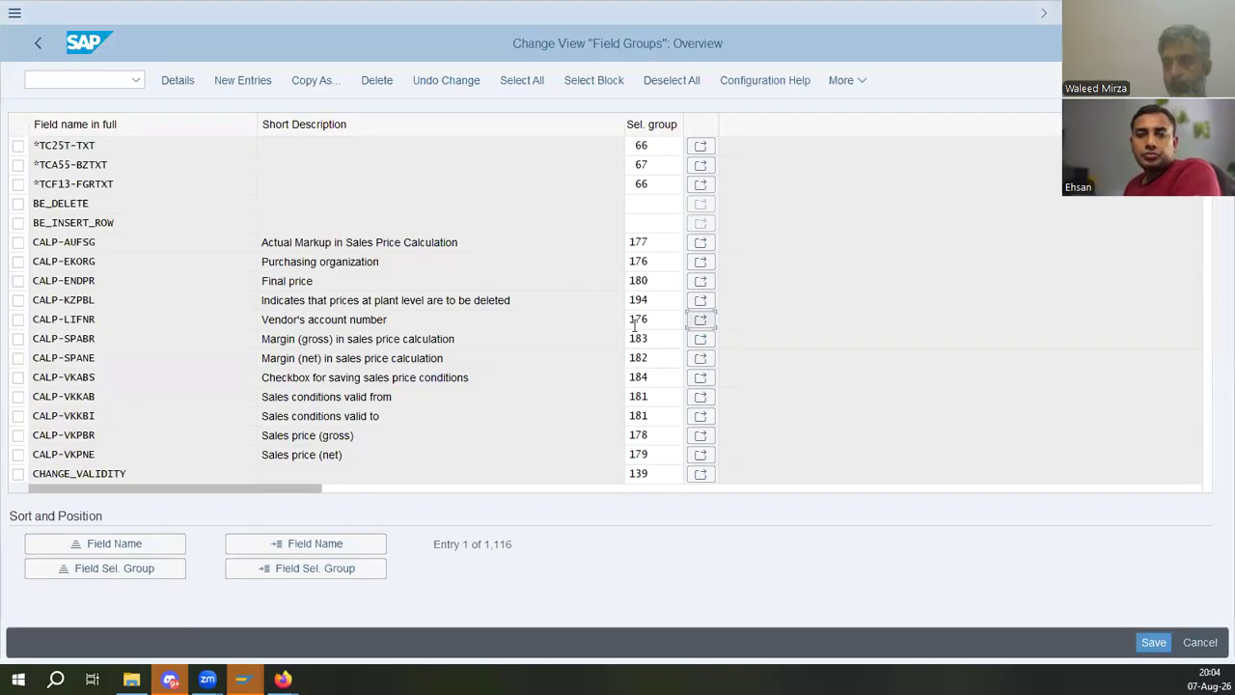
{"action": "left_click", "coordinate": [114, 568]}
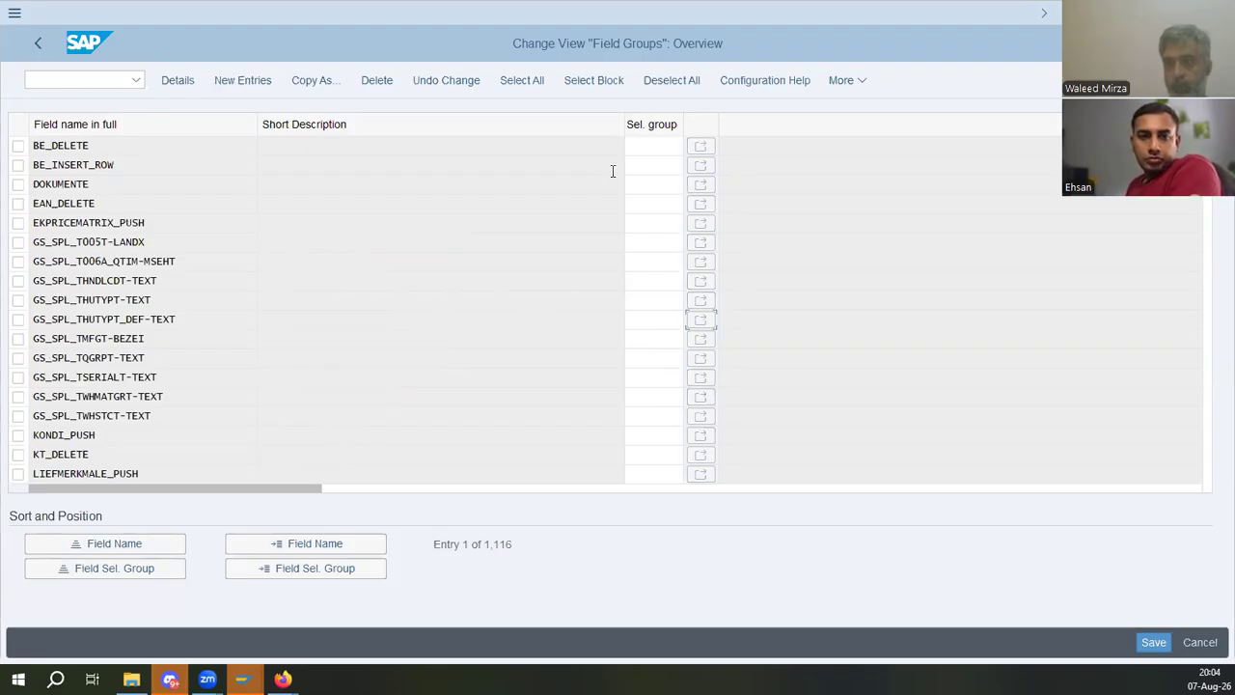
{"action": "left_click", "coordinate": [316, 569]}
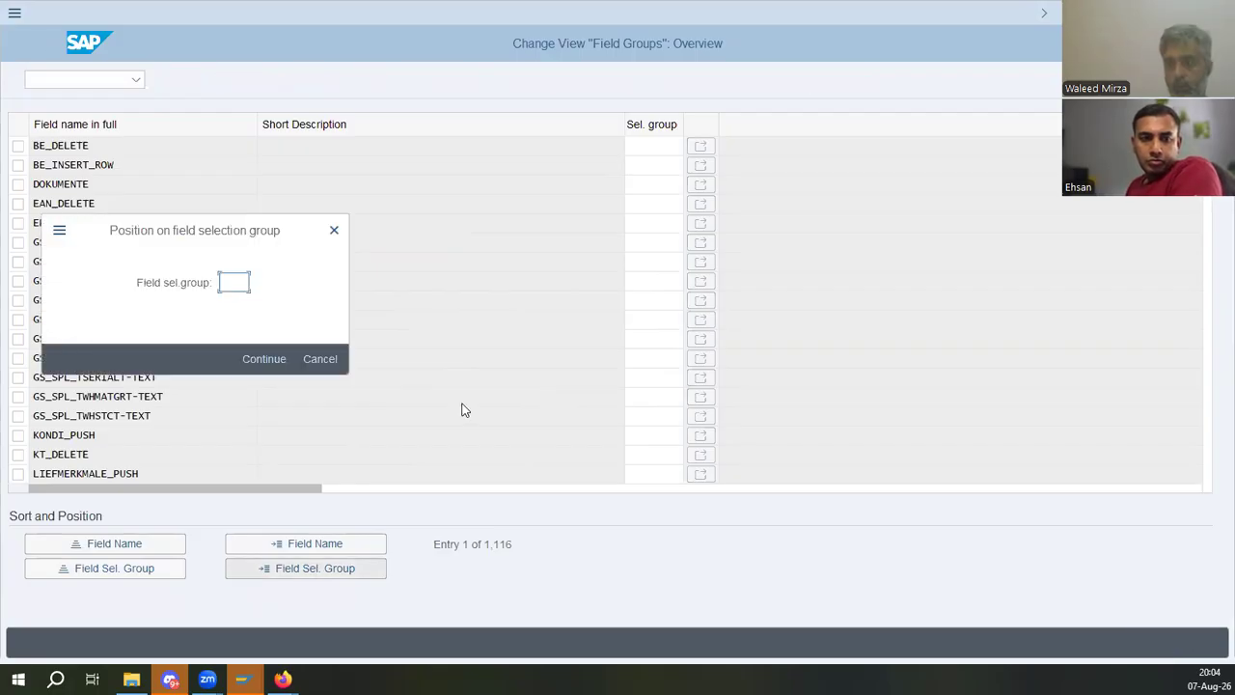
{"action": "type", "text": "Z1"}
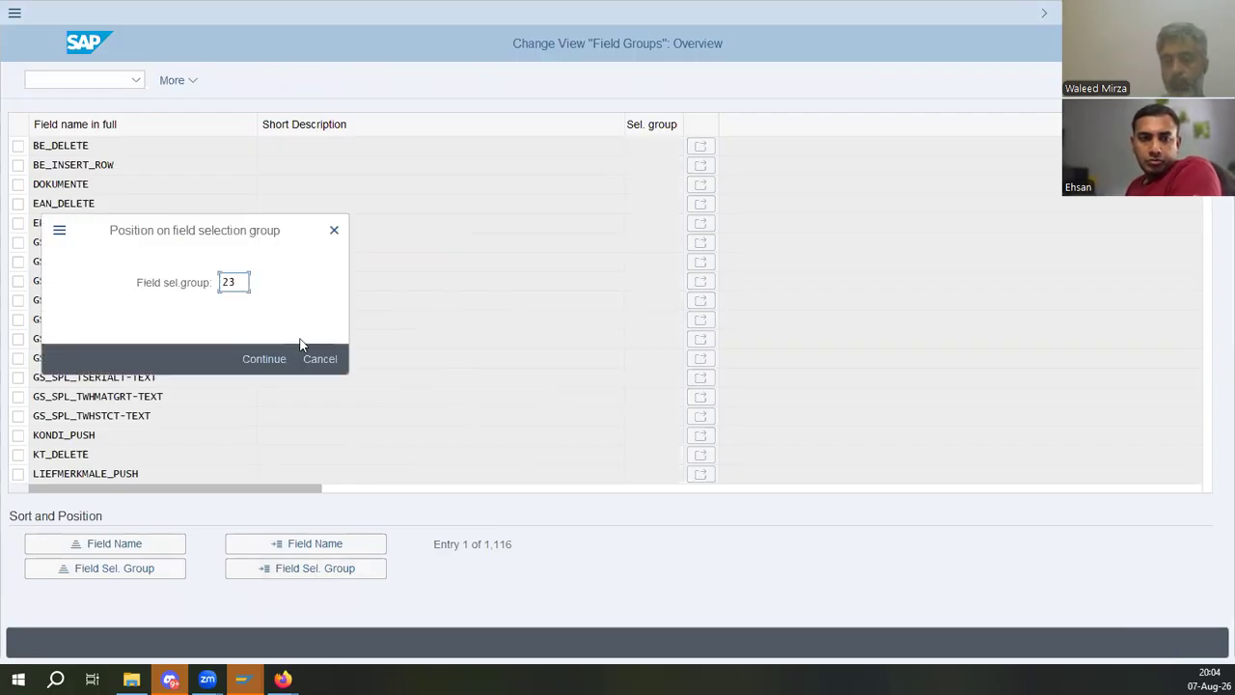
{"action": "left_click", "coordinate": [310, 349]}
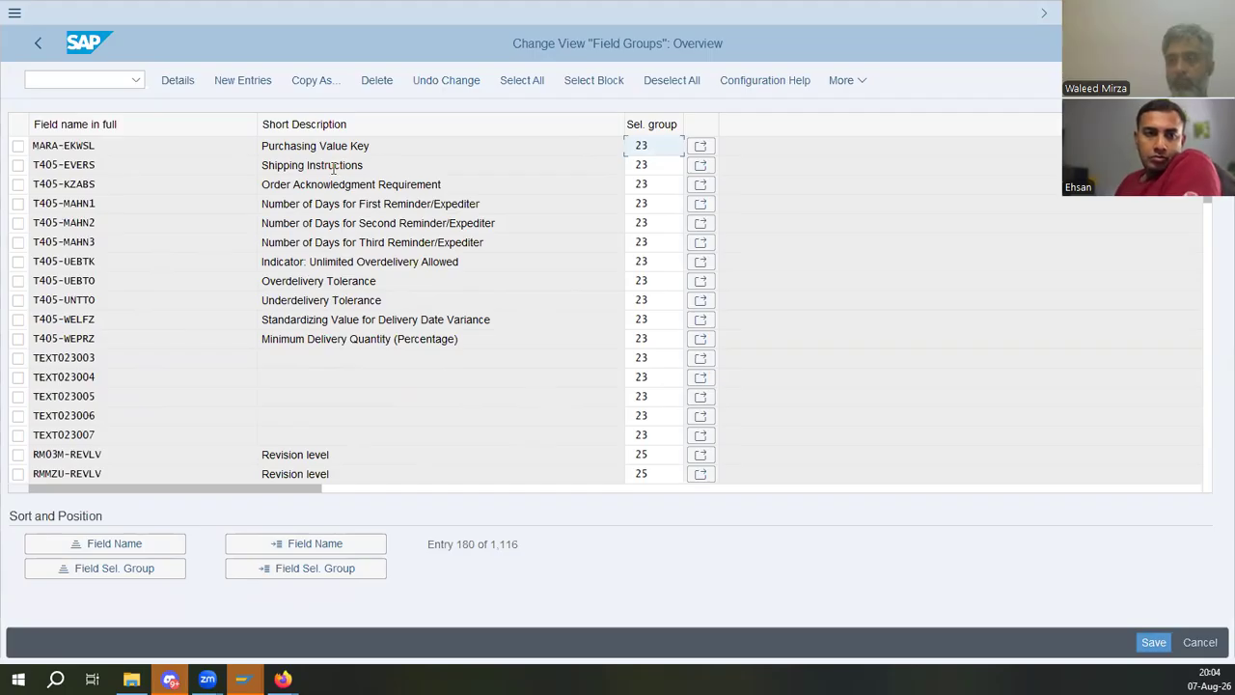
- Open the field selection for group 23 from the Purchasing Value Key row
{"action": "left_click", "coordinate": [257, 155]}
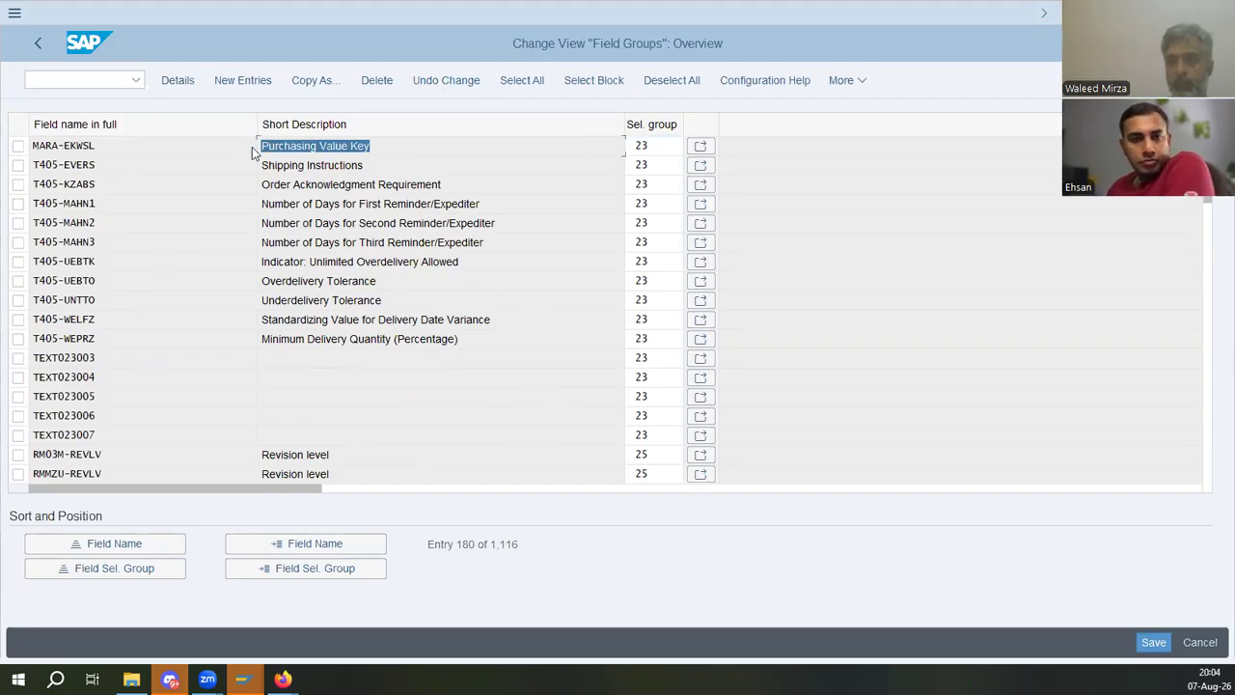
{"action": "left_click", "coordinate": [313, 171]}
{"action": "left_click", "coordinate": [702, 161]}
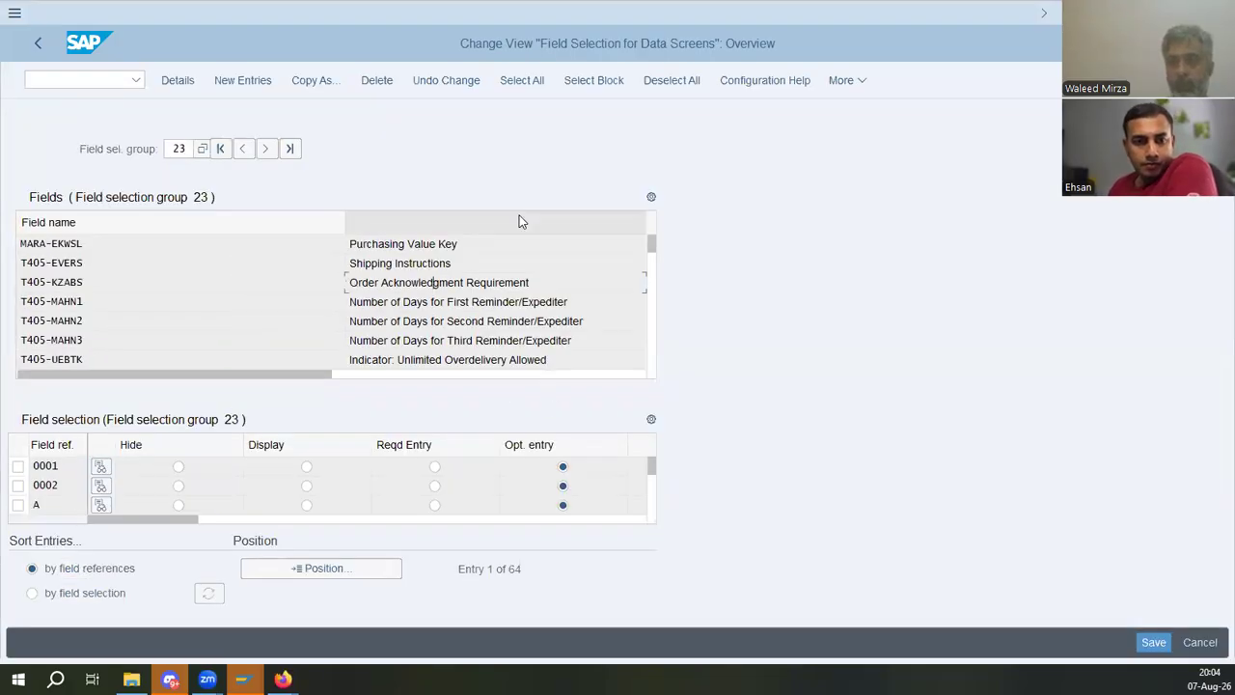
{"action": "left_click", "coordinate": [447, 301]}
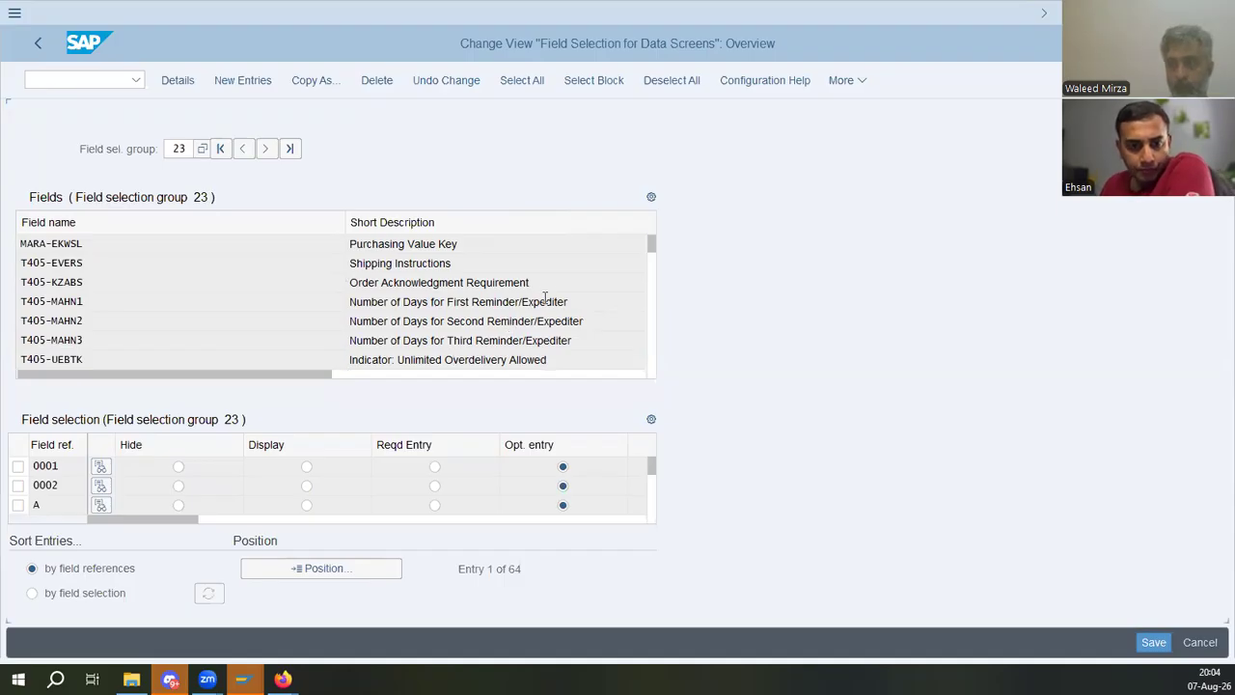
- Read the manual's instructions for creating a field reference such as IND6 and setting it as required entry
{"action": "scroll", "coordinate": [545, 298], "scroll_direction": "down", "scroll_amount": 1}
{"action": "scroll", "coordinate": [555, 341], "scroll_direction": "down", "scroll_amount": 1}
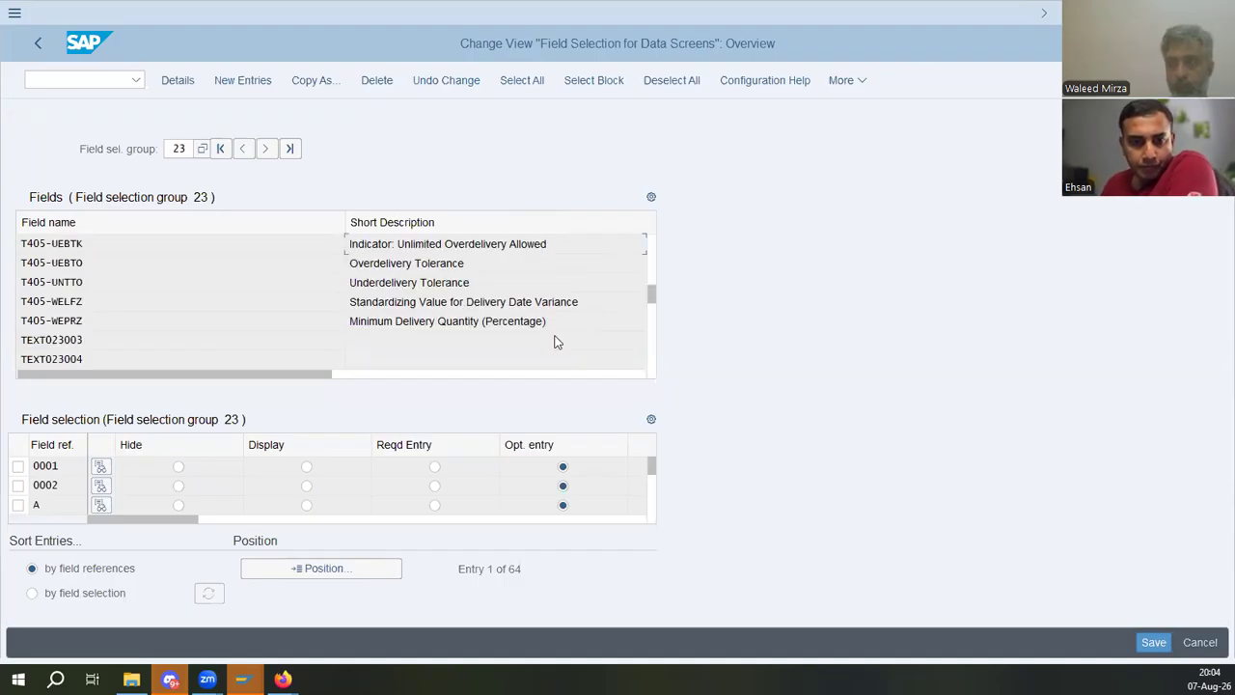
{"action": "key", "text": "alt+Tab"}
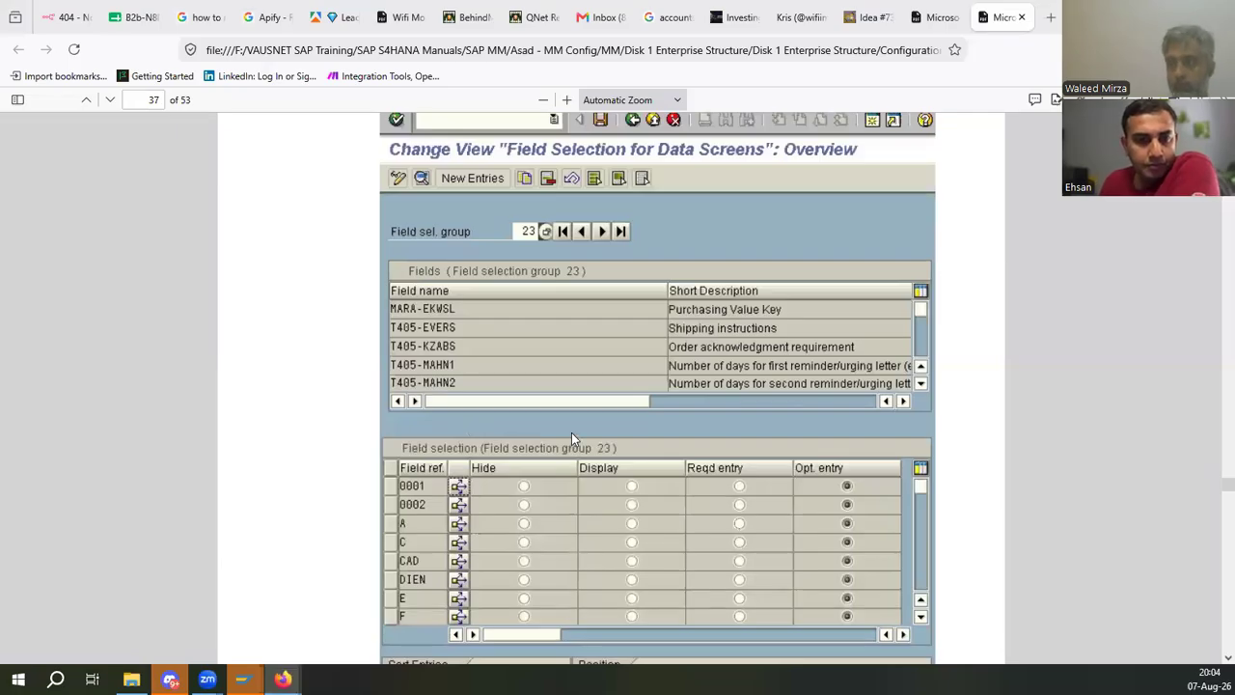
{"action": "scroll", "coordinate": [571, 432], "scroll_direction": "down", "scroll_amount": 4}
{"action": "scroll", "coordinate": [632, 365], "scroll_direction": "down", "scroll_amount": 3}
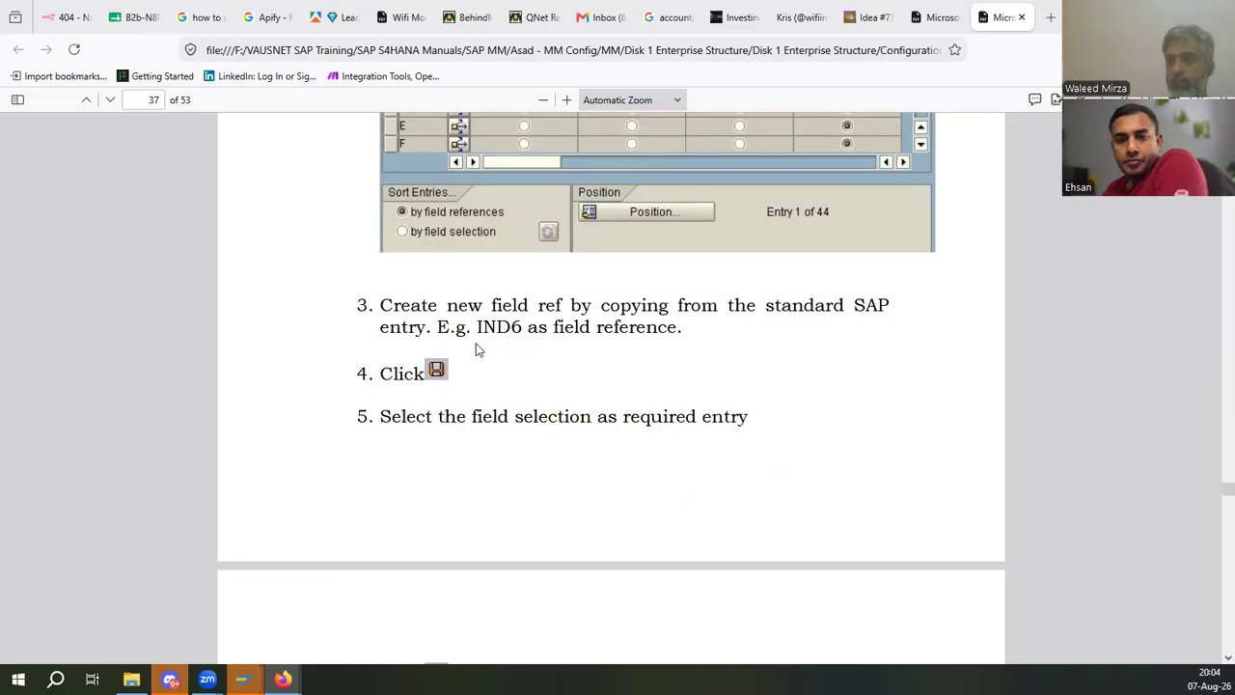
{"action": "left_click_drag", "start_coordinate": [508, 327], "coordinate": [681, 328]}
{"action": "left_click", "coordinate": [608, 418]}
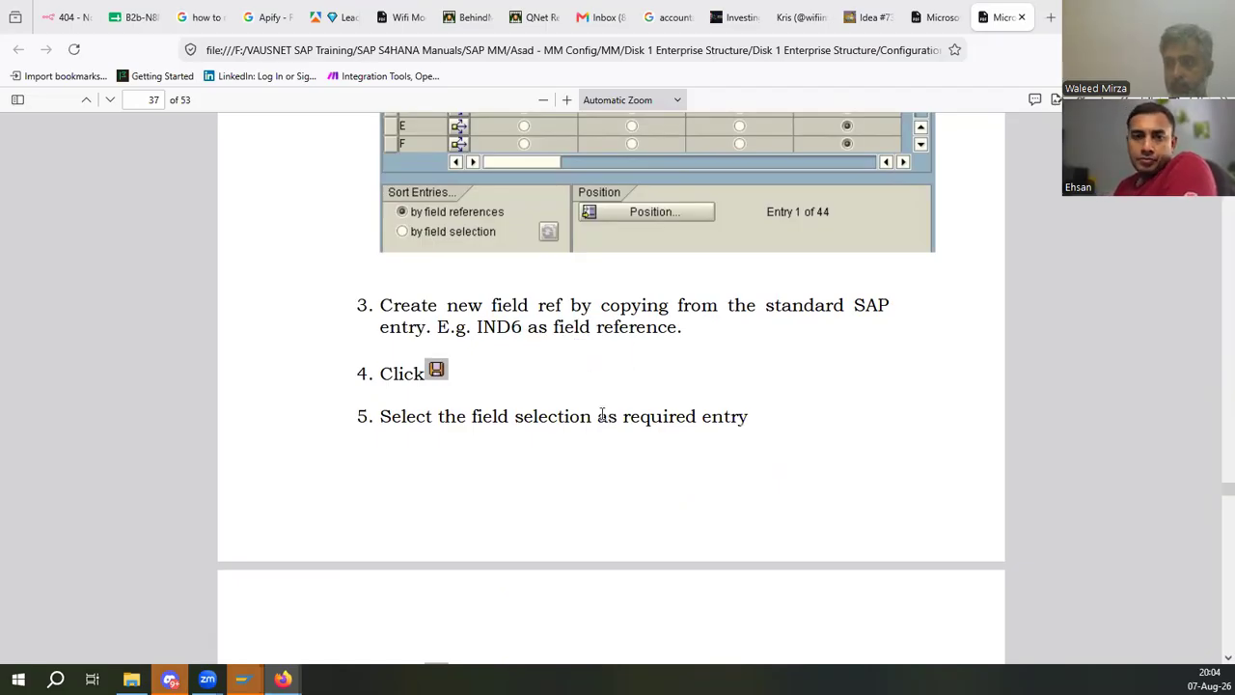
{"action": "left_click_drag", "start_coordinate": [515, 418], "coordinate": [552, 418]}
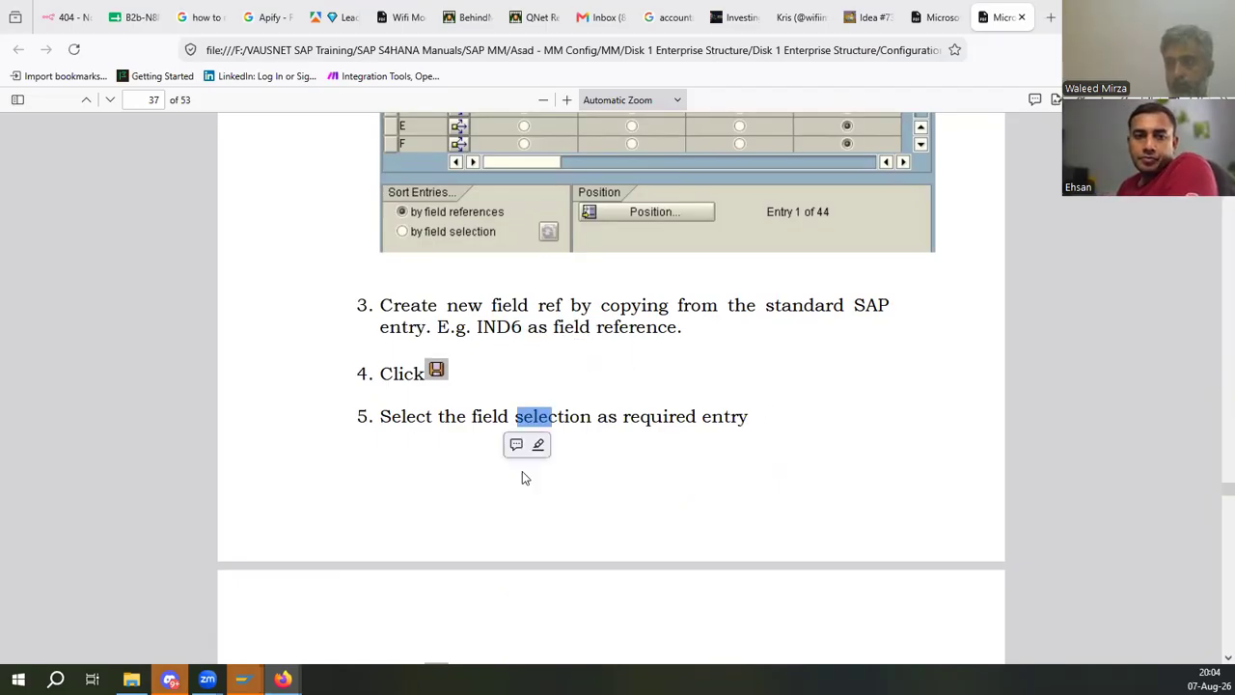
{"action": "left_click", "coordinate": [608, 416]}
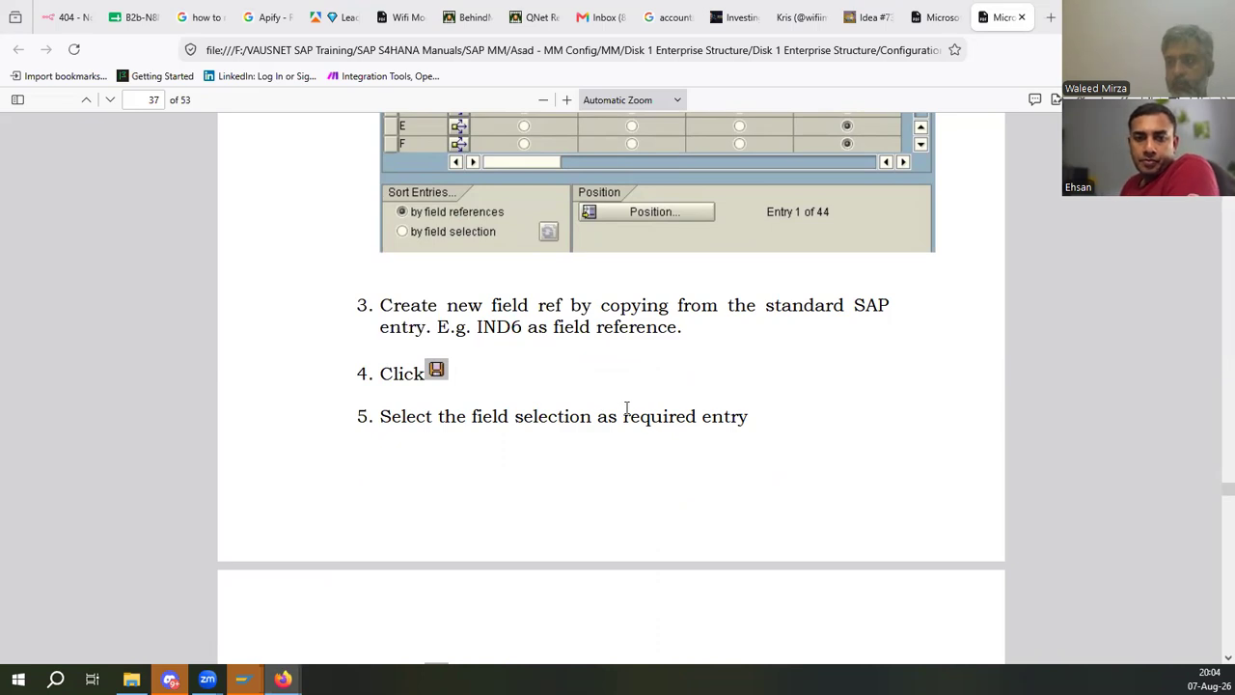
{"action": "key", "text": "alt+Tab"}
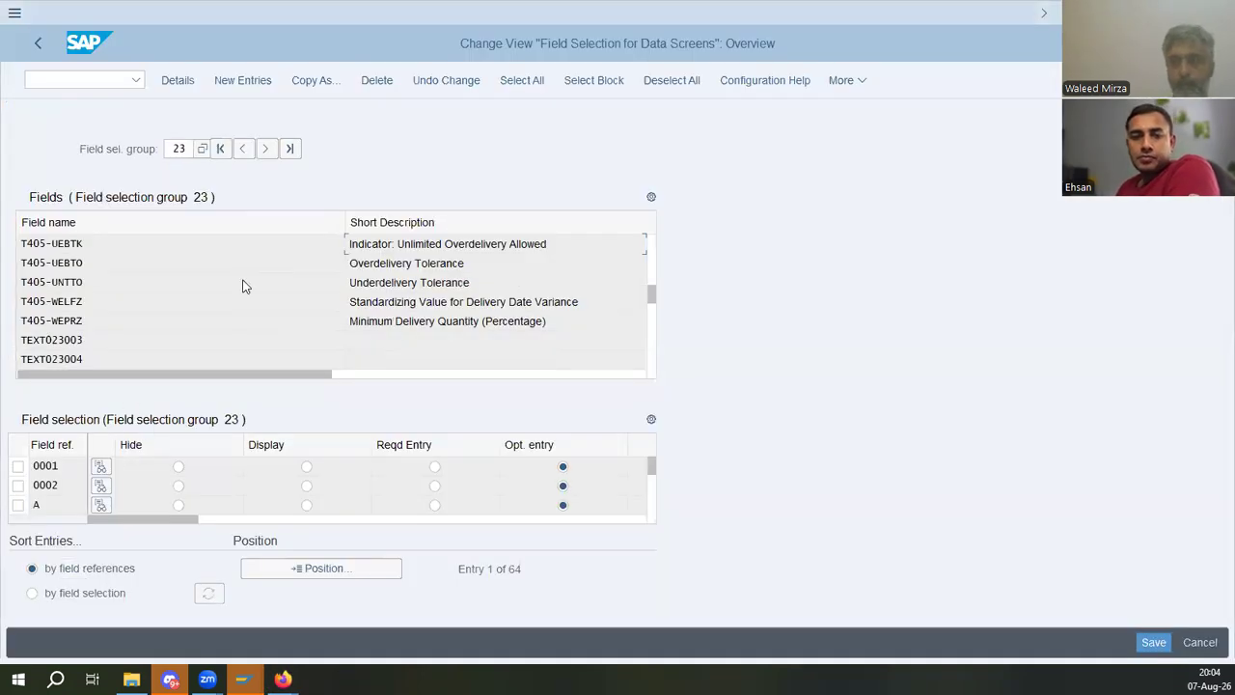
- Scroll the field references of group 23 to IND6 and set it to Reqd Entry
{"action": "left_click", "coordinate": [66, 478]}
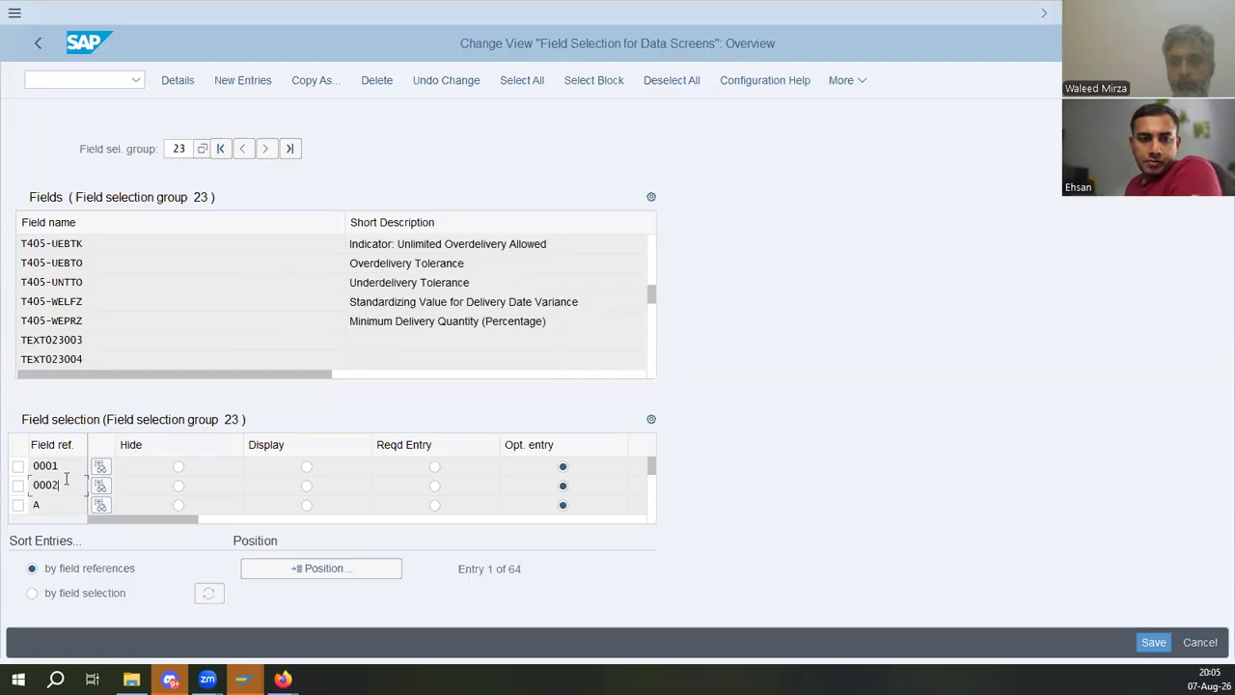
{"action": "scroll", "coordinate": [65, 482], "scroll_direction": "down", "scroll_amount": 1}
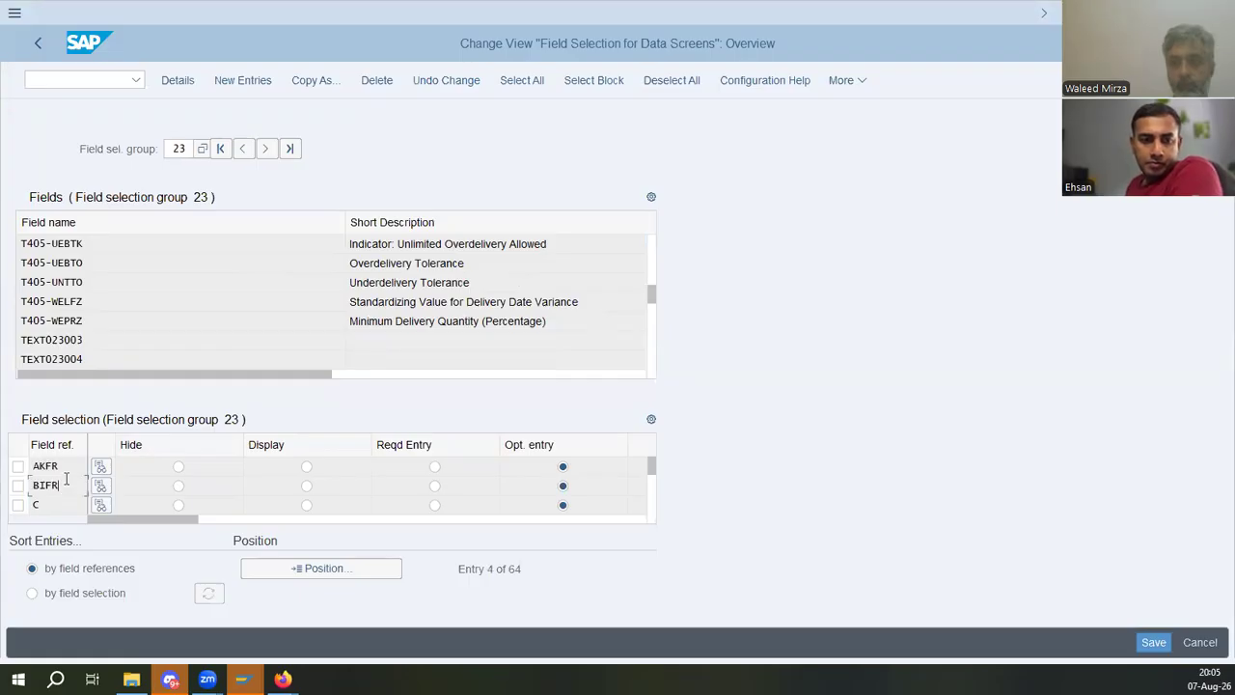
{"action": "scroll", "coordinate": [66, 484], "scroll_direction": "down", "scroll_amount": 2}
{"action": "scroll", "coordinate": [66, 484], "scroll_direction": "down", "scroll_amount": 2}
{"action": "scroll", "coordinate": [65, 479], "scroll_direction": "down", "scroll_amount": 2}
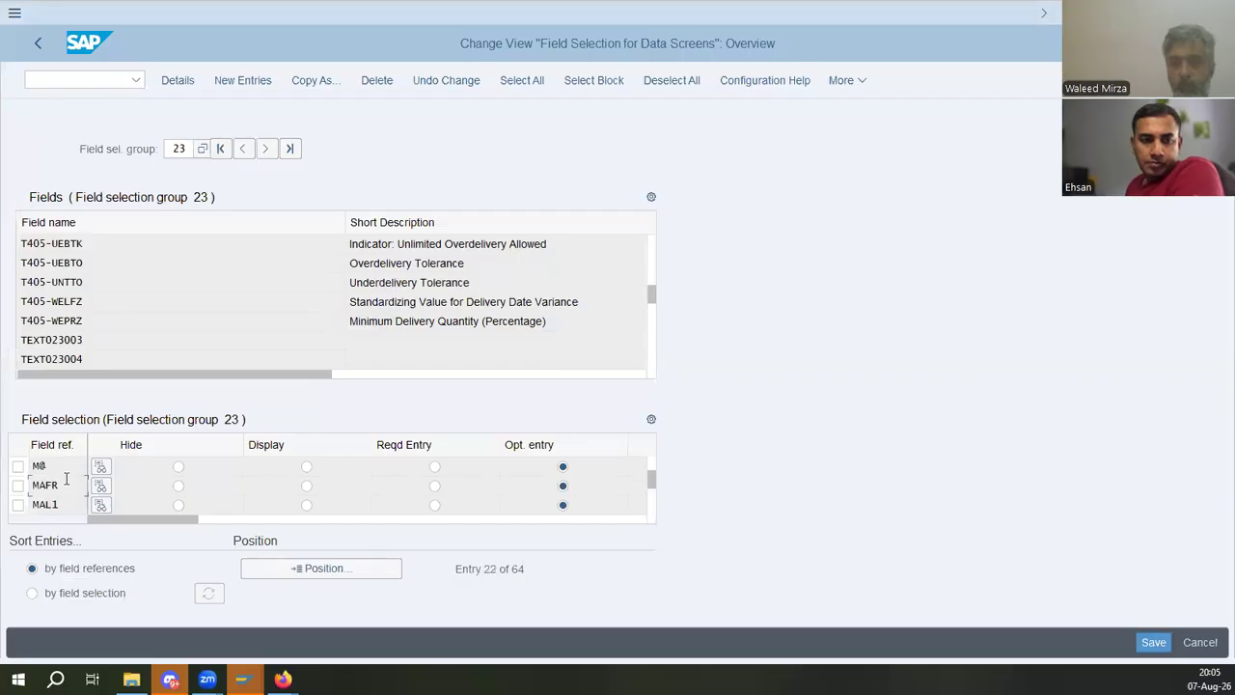
{"action": "scroll", "coordinate": [66, 484], "scroll_direction": "up", "scroll_amount": 1}
{"action": "scroll", "coordinate": [65, 484], "scroll_direction": "up", "scroll_amount": 1}
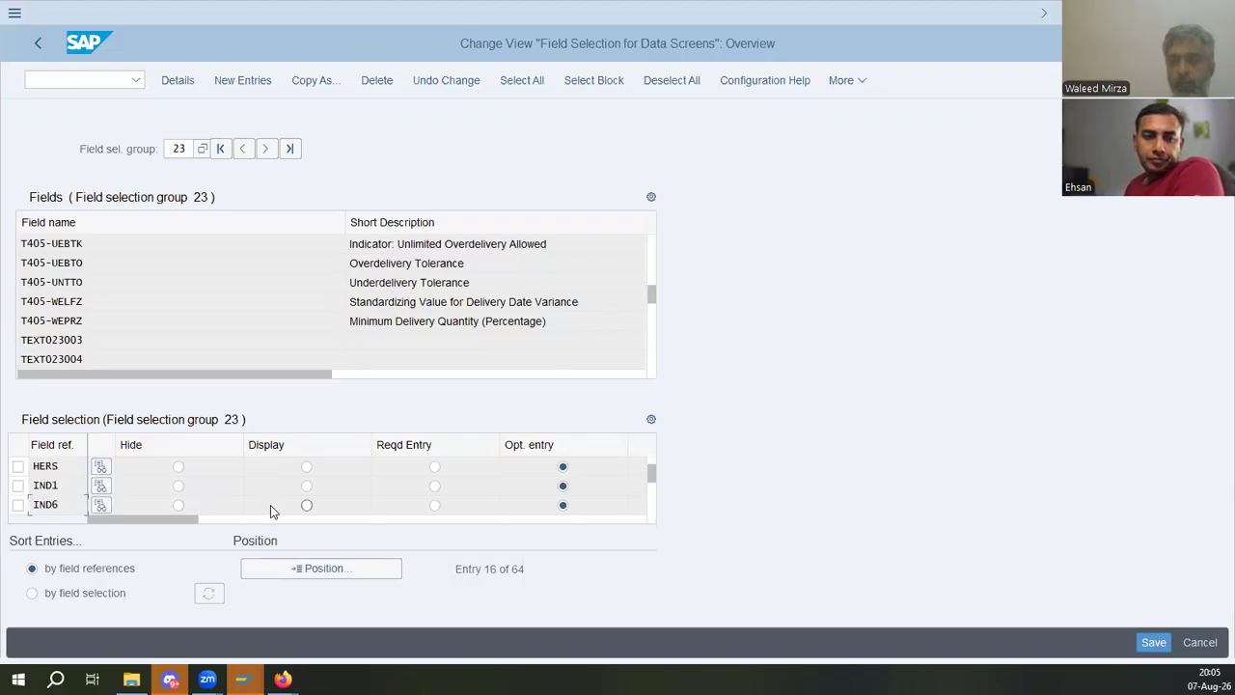
{"action": "left_click", "coordinate": [307, 505]}
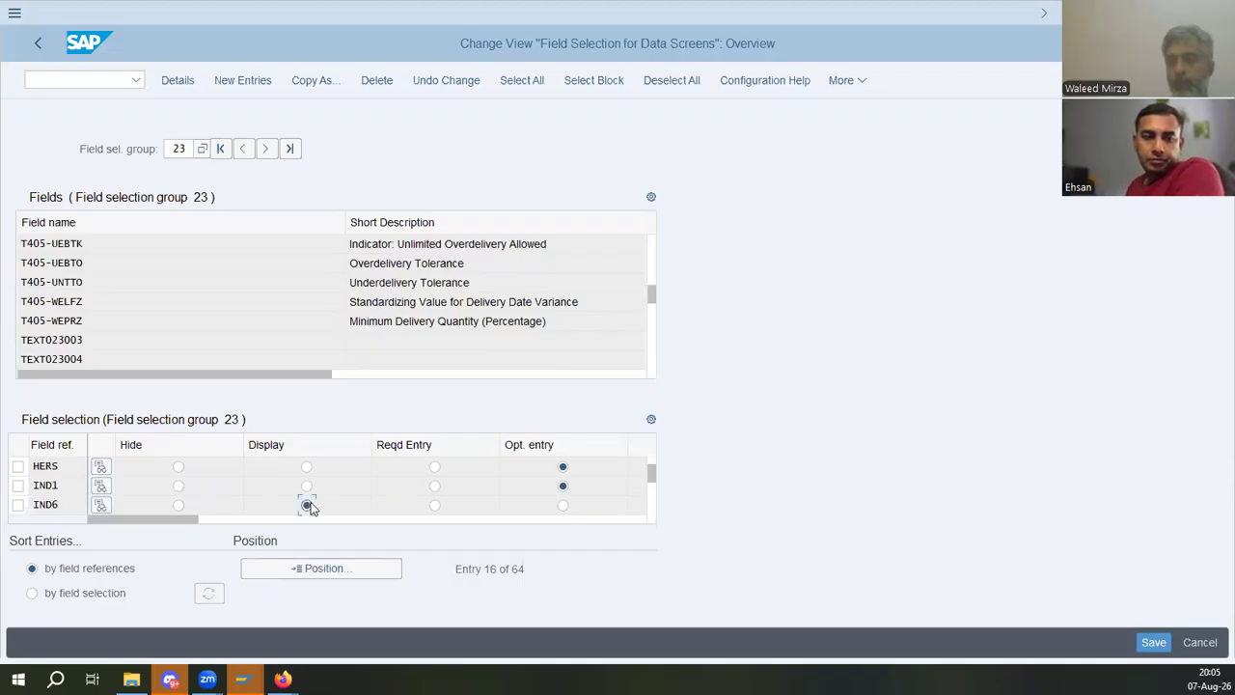
{"action": "left_click", "coordinate": [434, 505]}
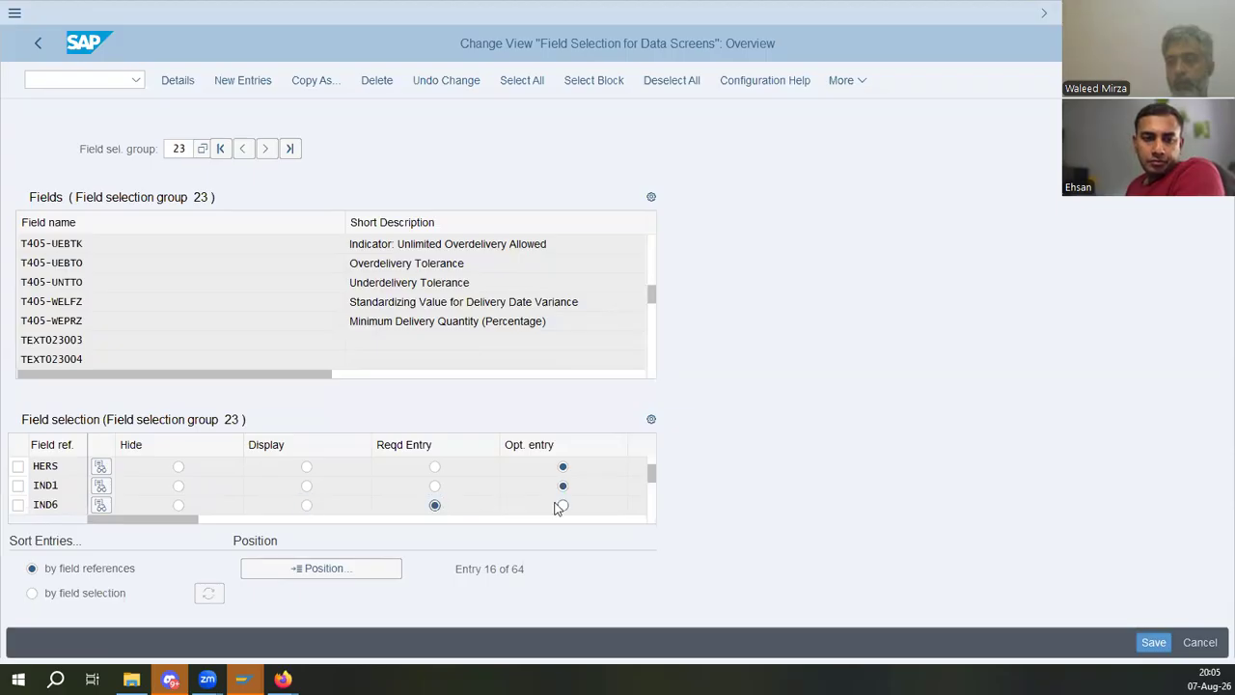
- Save the field selection change, accepting the proposed customizing request
{"action": "key", "text": "alt+Tab"}
{"action": "left_click_drag", "start_coordinate": [489, 424], "coordinate": [670, 474]}
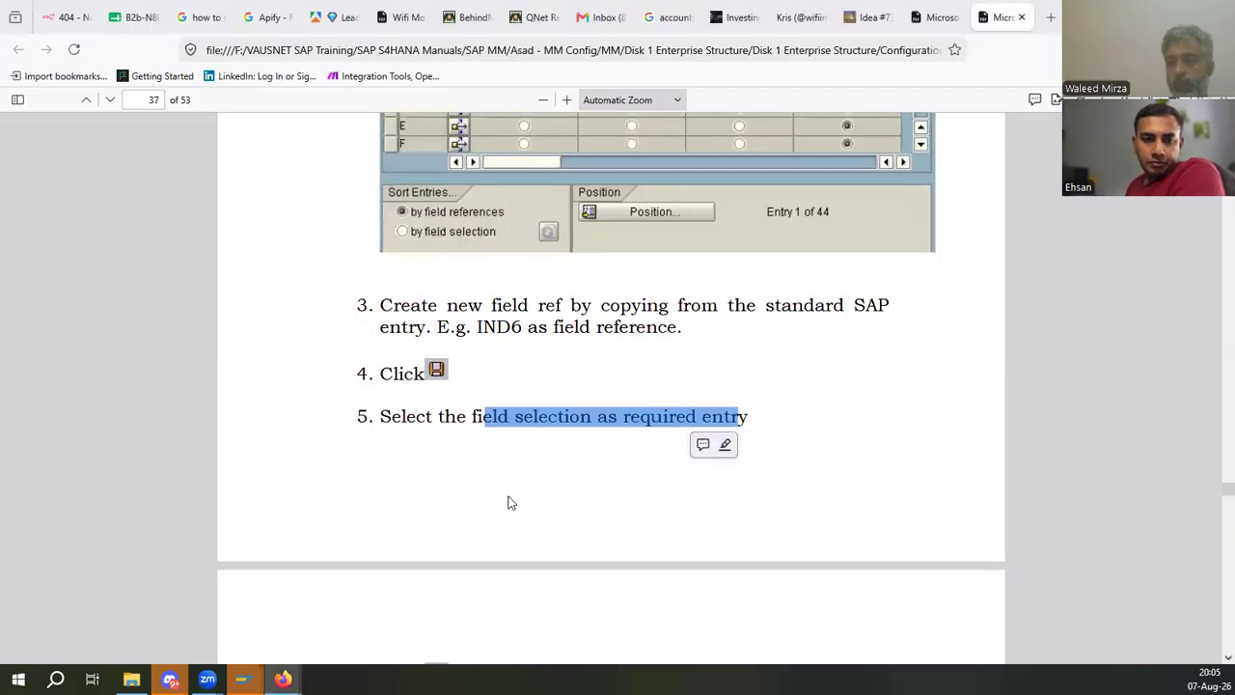
{"action": "scroll", "coordinate": [509, 502], "scroll_direction": "down", "scroll_amount": 5}
{"action": "key", "text": "alt+Tab"}
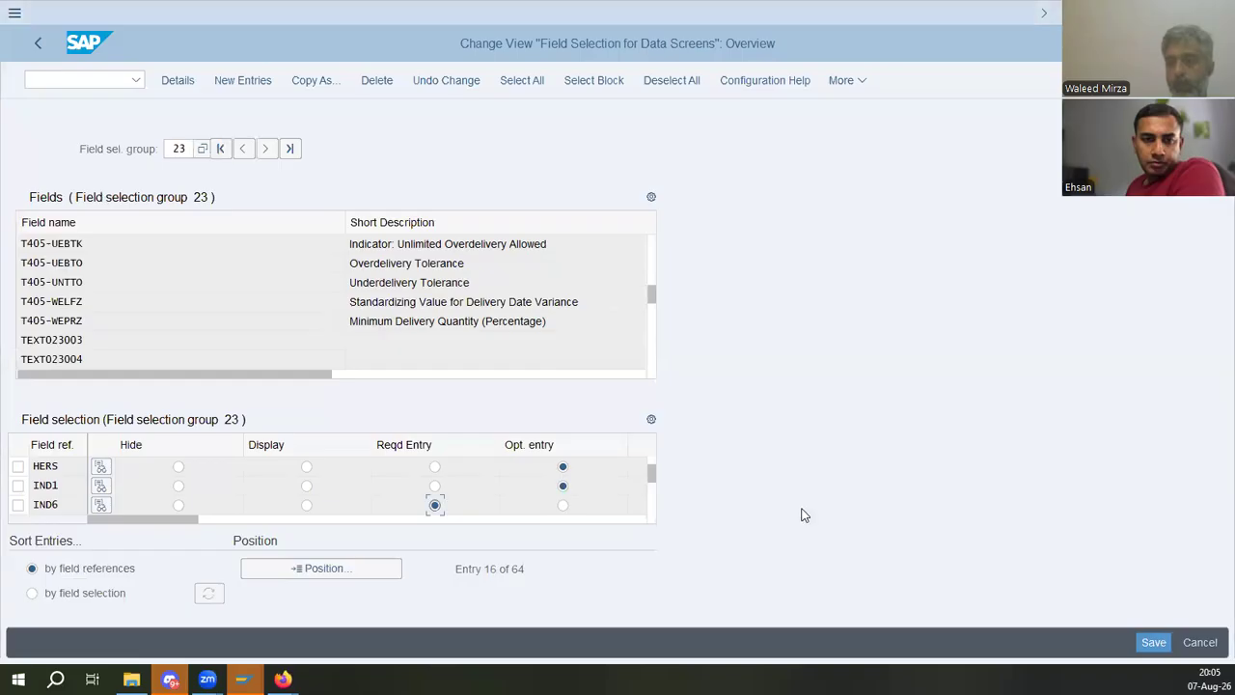
{"action": "key", "text": "ctrl+s"}
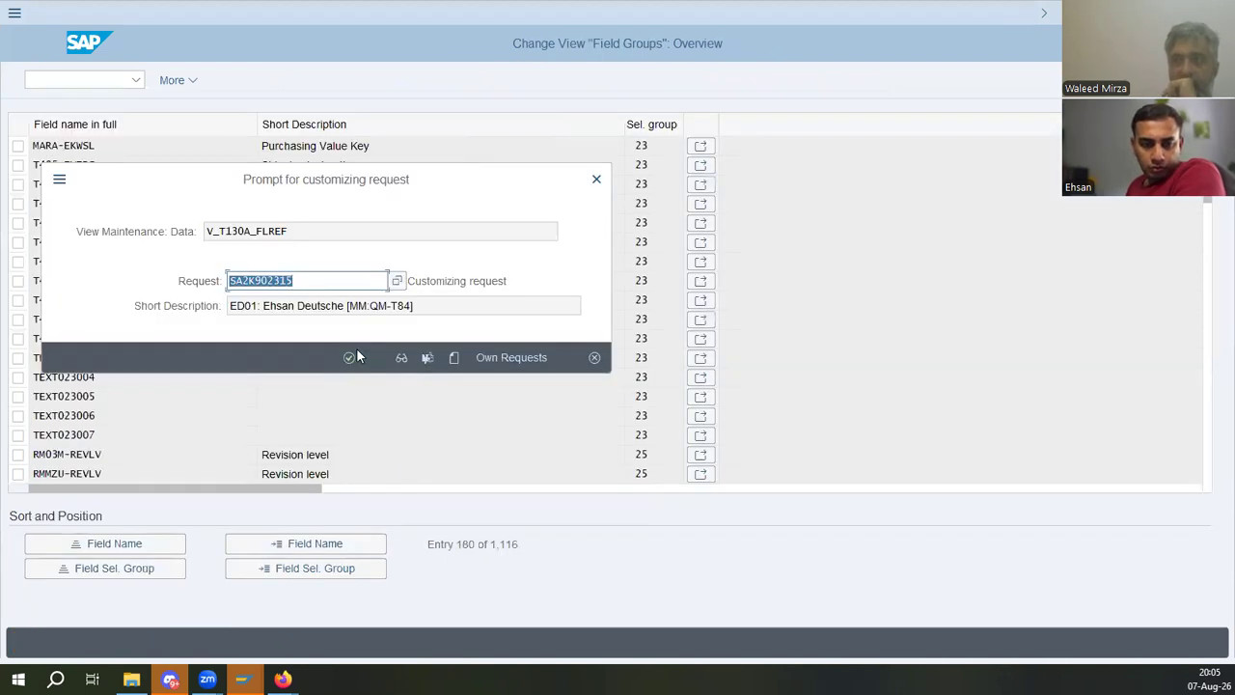
{"action": "left_click", "coordinate": [350, 357]}
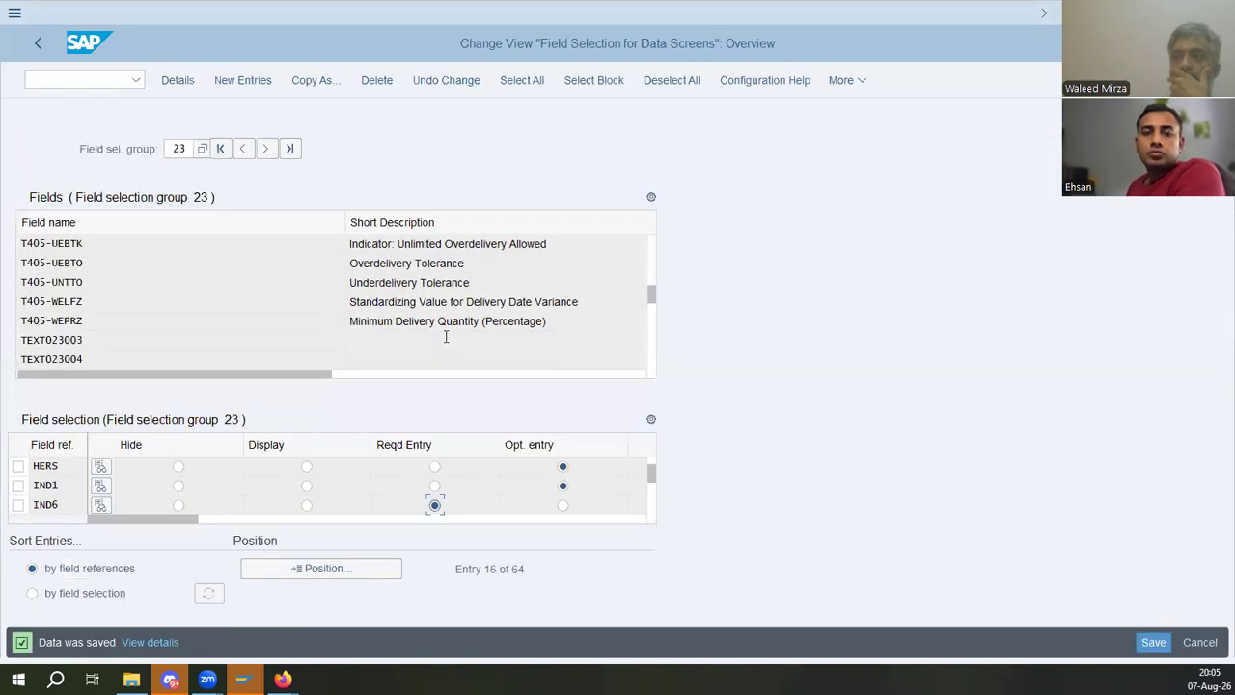
- Return to the field groups list and examine the Purchasing Value Key row for group 23
{"action": "left_click", "coordinate": [38, 48]}
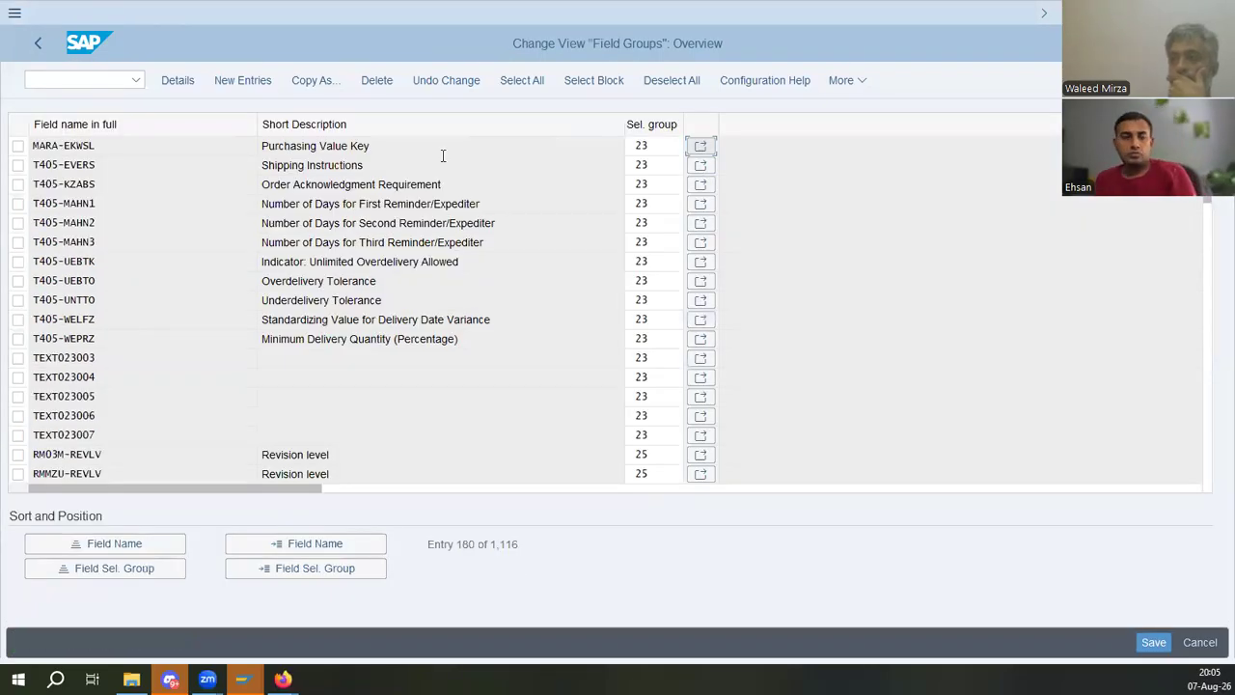
{"action": "left_click", "coordinate": [100, 147]}
{"action": "left_click", "coordinate": [118, 144]}
{"action": "left_click_drag", "start_coordinate": [115, 147], "coordinate": [32, 145]}
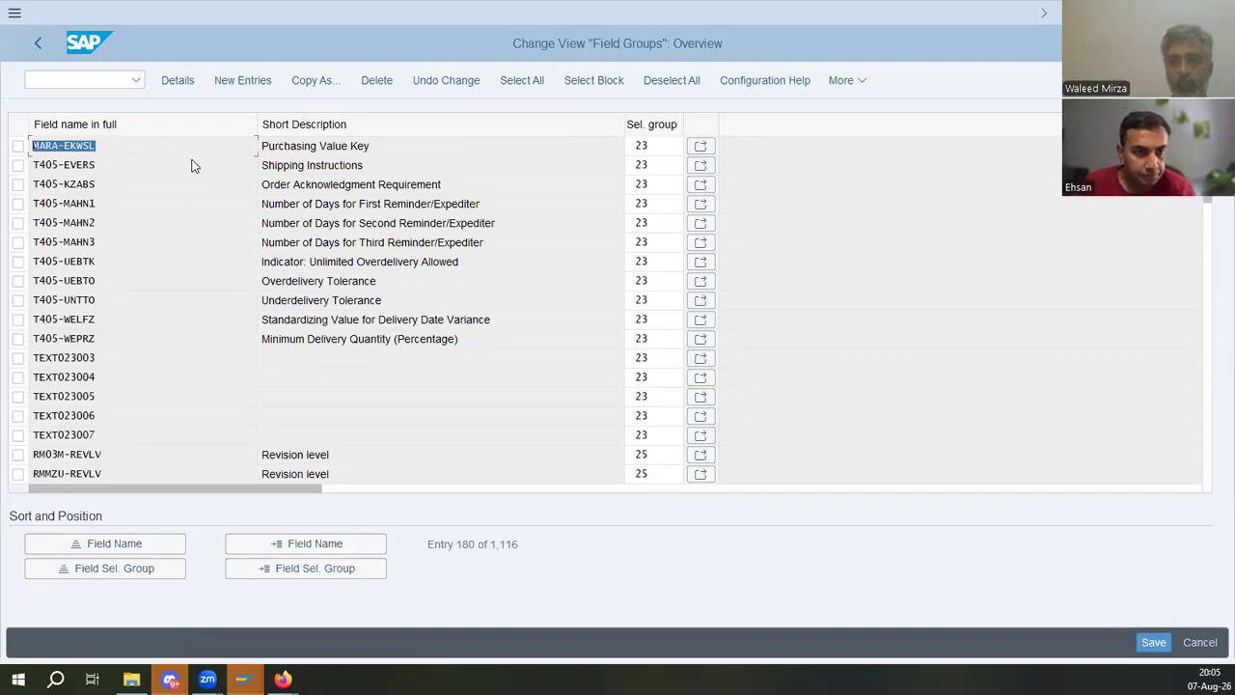
{"action": "left_click", "coordinate": [102, 148]}
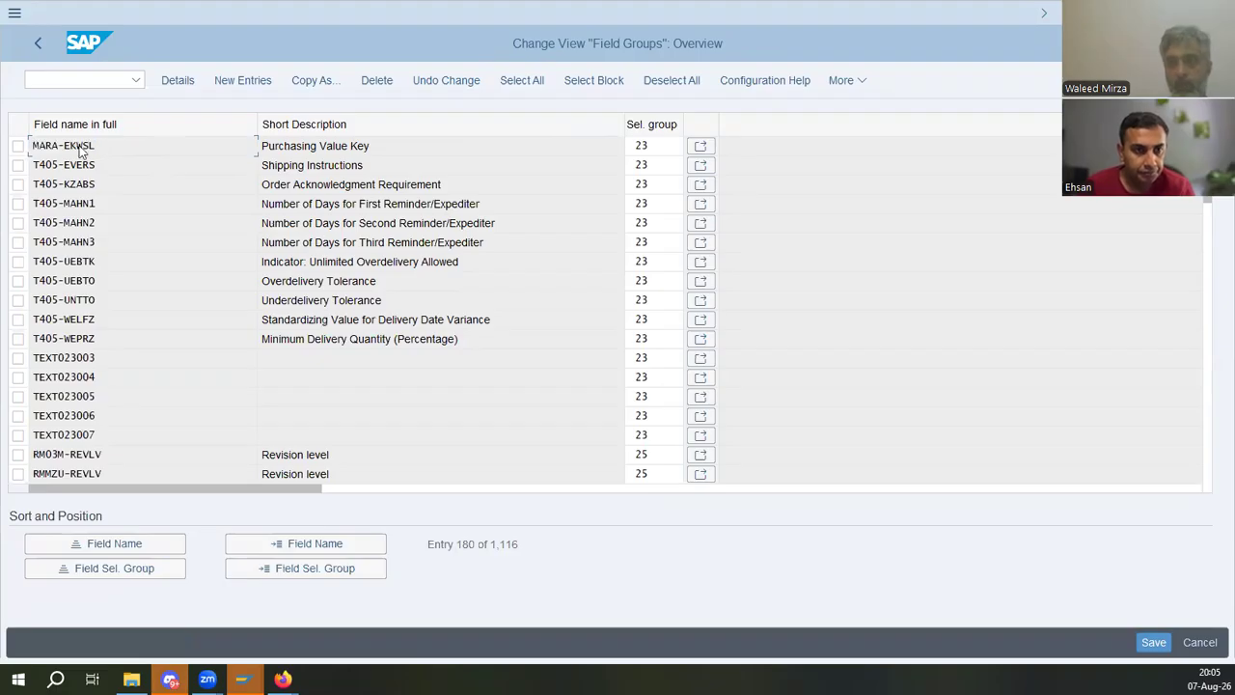
{"action": "mouse_move", "coordinate": [58, 146]}
{"action": "left_mouse_down"}
{"action": "mouse_move", "coordinate": [28, 149]}
{"action": "mouse_move", "coordinate": [95, 147]}
{"action": "mouse_move", "coordinate": [65, 147]}
{"action": "left_mouse_up"}
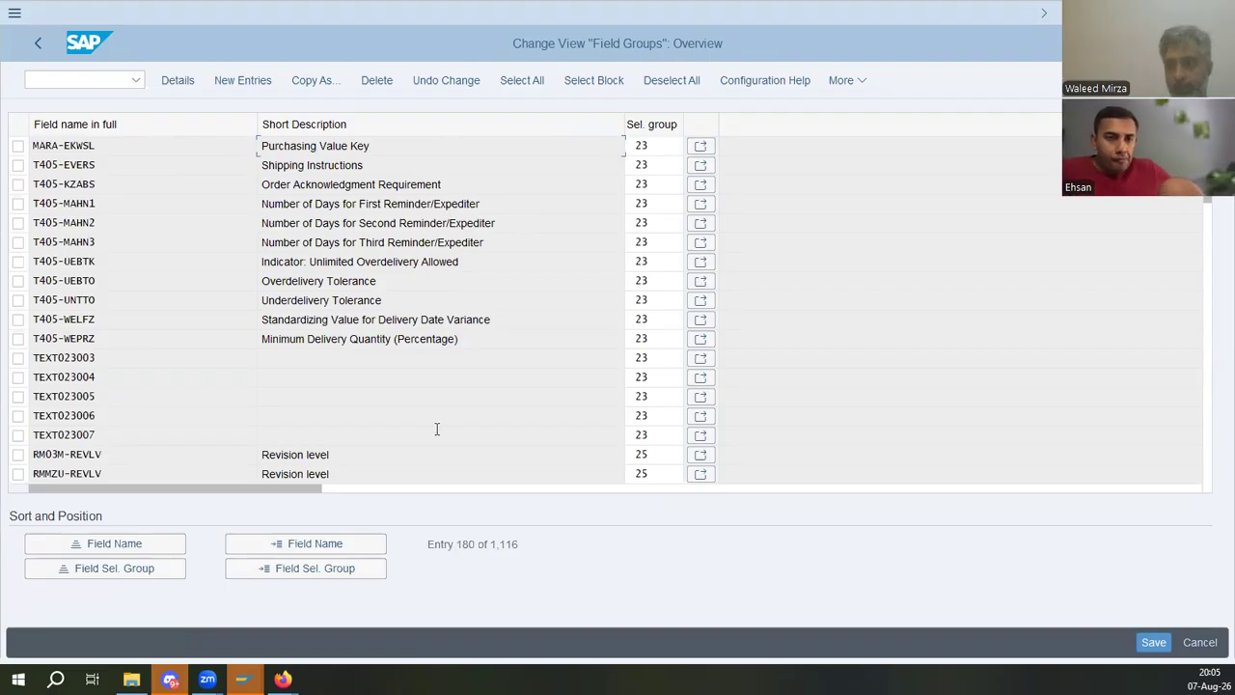
- Read the manual's section 4.2 menu path and open Define Plant-Specific Field Selection and Plant-Specific Screen Selection
{"action": "key", "text": "alt+Tab"}
{"action": "scroll", "coordinate": [509, 473], "scroll_direction": "down", "scroll_amount": 10}
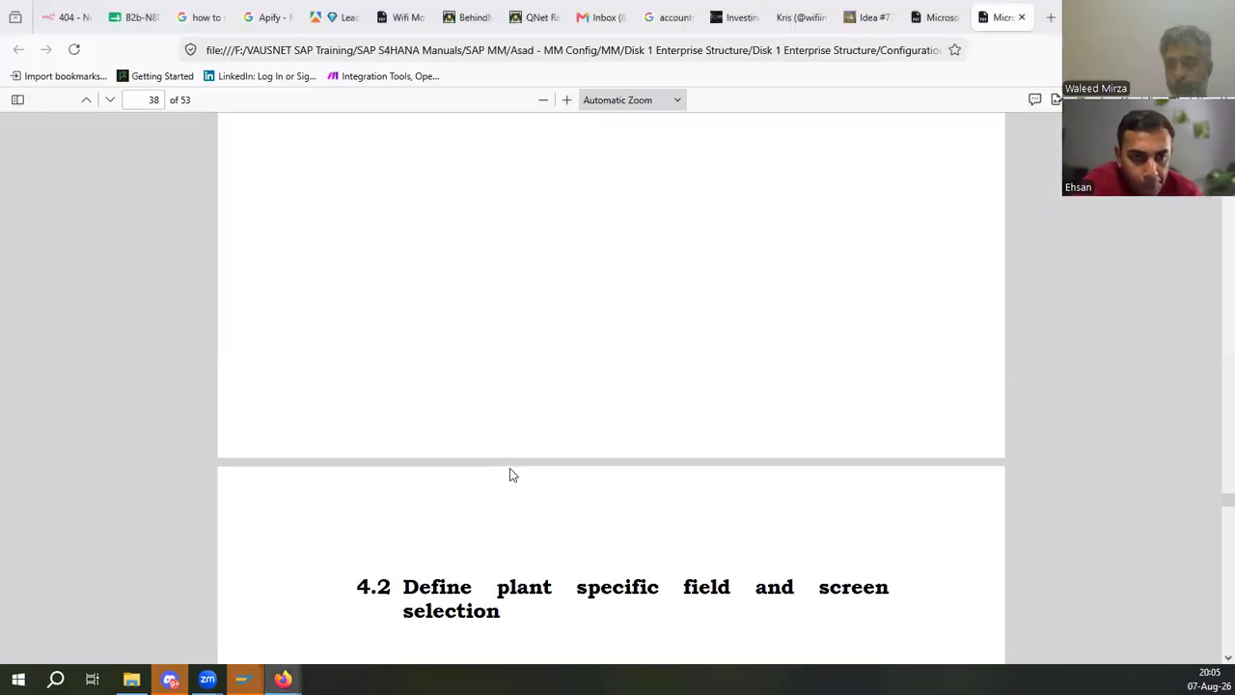
{"action": "left_click_drag", "start_coordinate": [509, 145], "coordinate": [793, 145]}
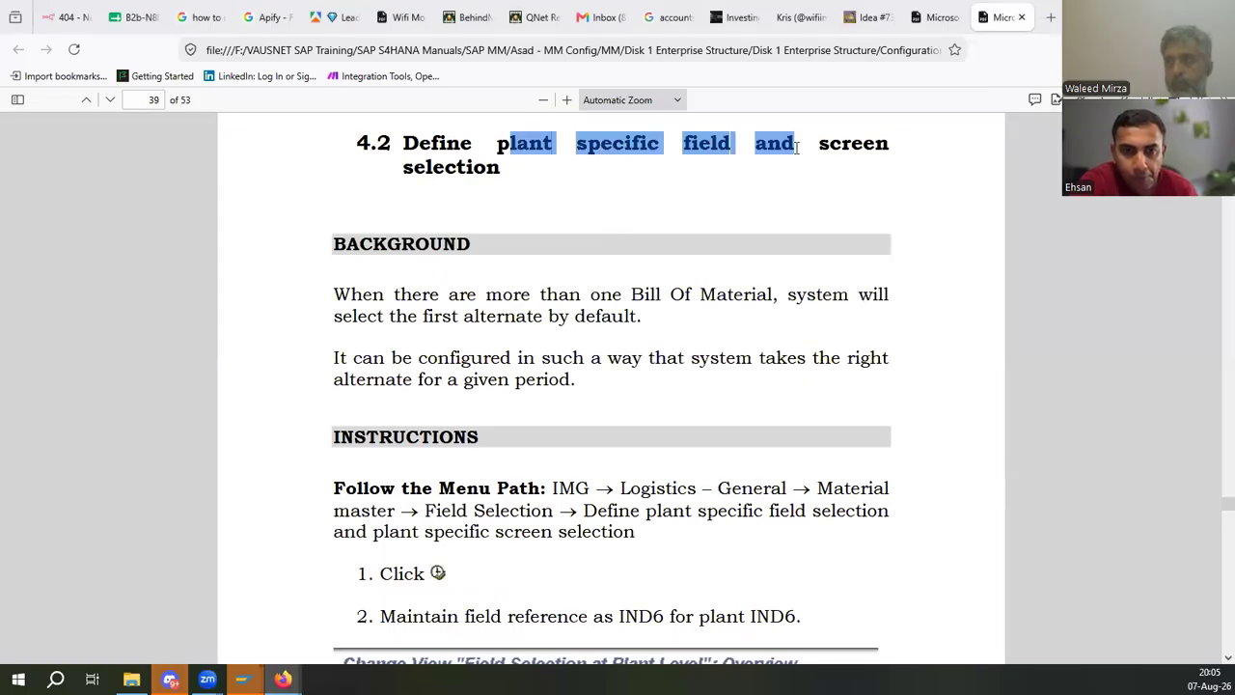
{"action": "scroll", "coordinate": [570, 391], "scroll_direction": "down", "scroll_amount": 3}
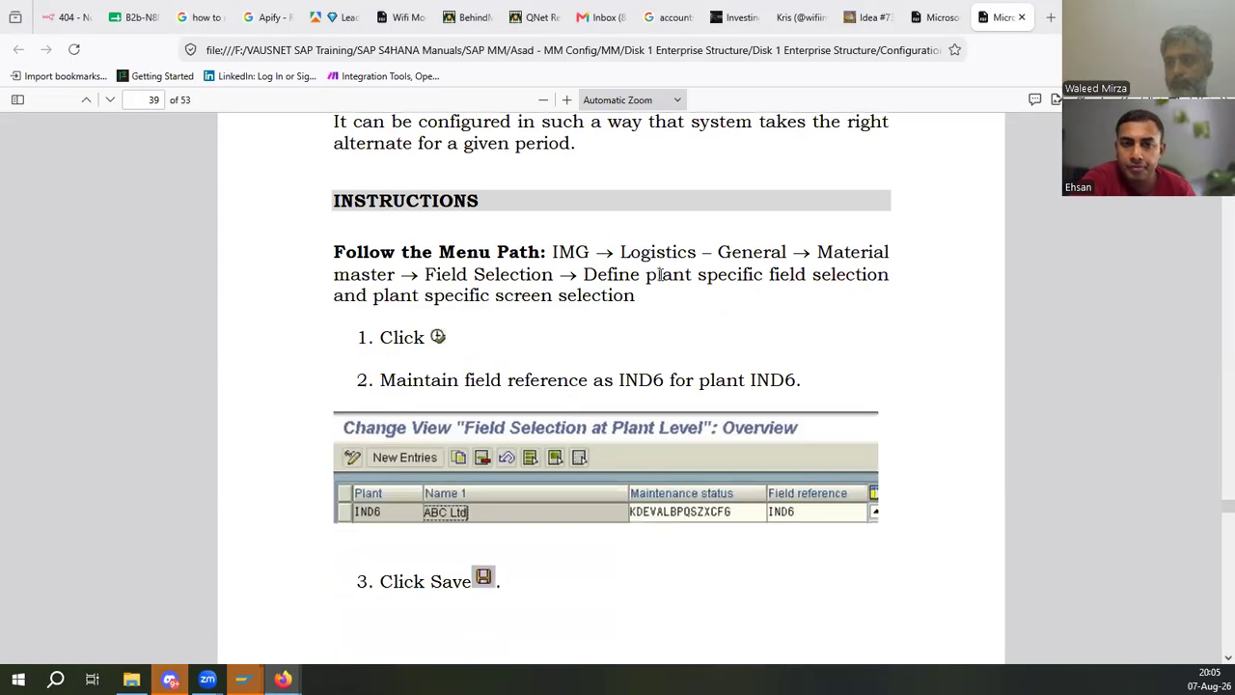
{"action": "left_click_drag", "start_coordinate": [654, 252], "coordinate": [803, 257]}
{"action": "left_click", "coordinate": [495, 294]}
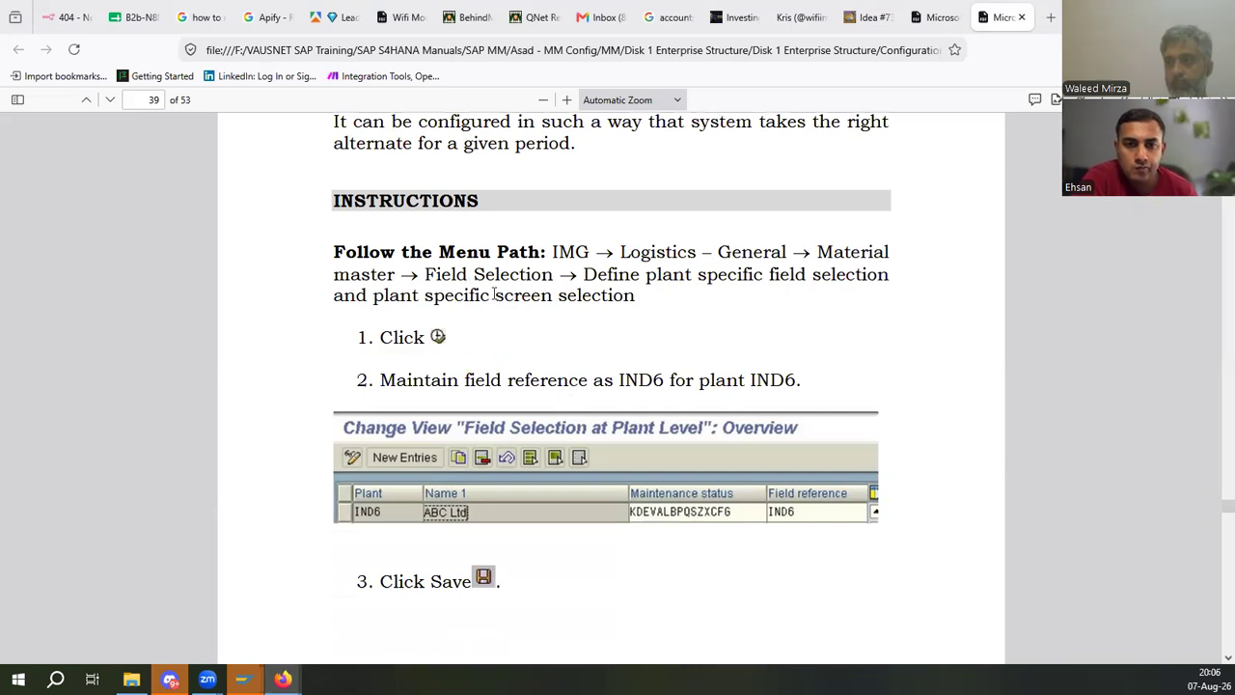
{"action": "key", "text": "alt+Tab"}
{"action": "left_click", "coordinate": [58, 78]}
{"action": "key", "text": "alt+Tab"}
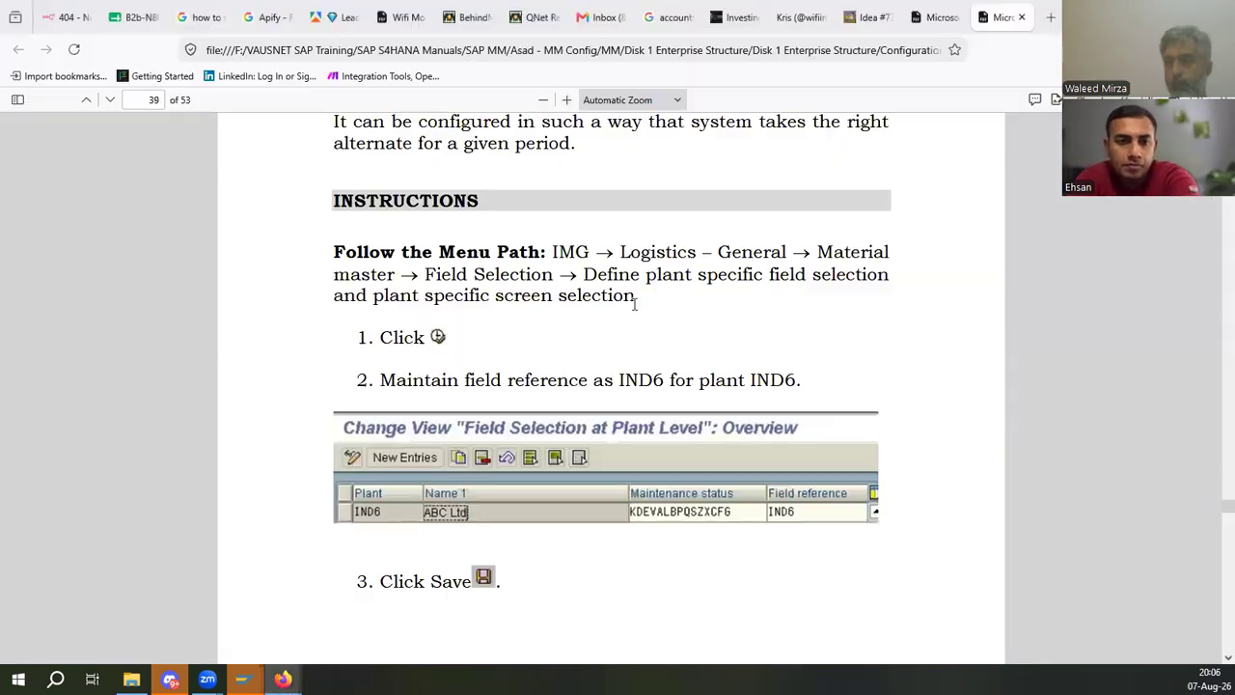
{"action": "left_click_drag", "start_coordinate": [702, 275], "coordinate": [905, 280]}
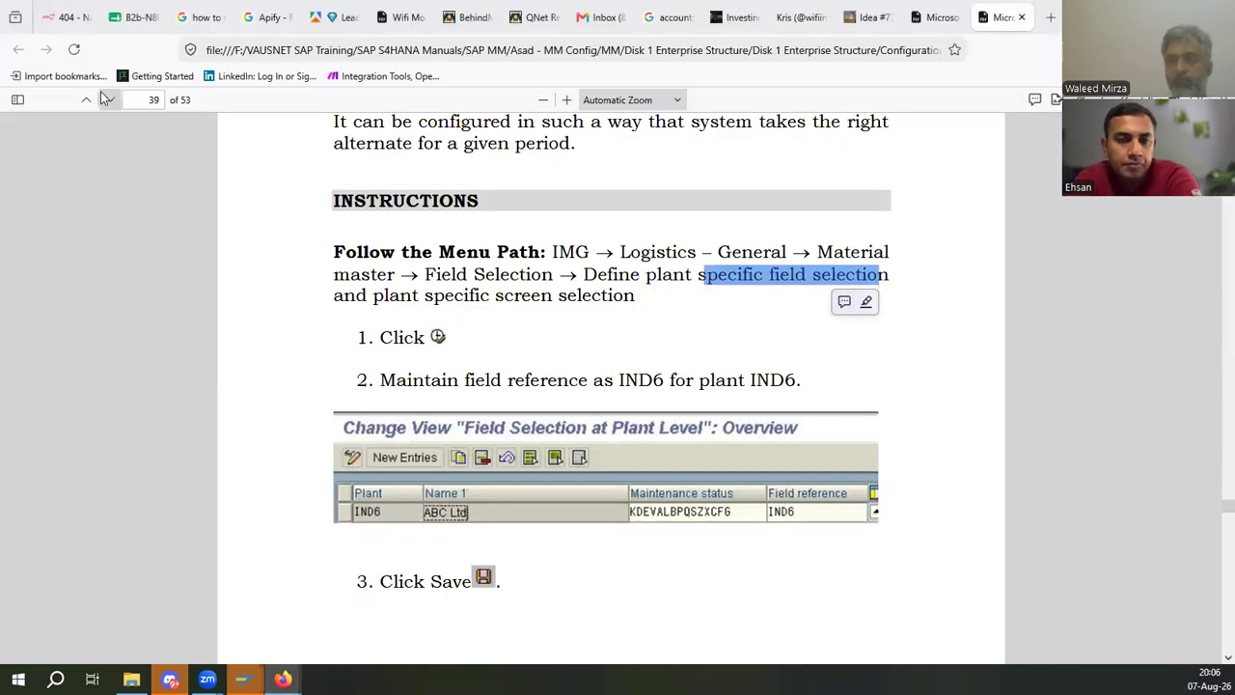
{"action": "key", "text": "alt+Tab"}
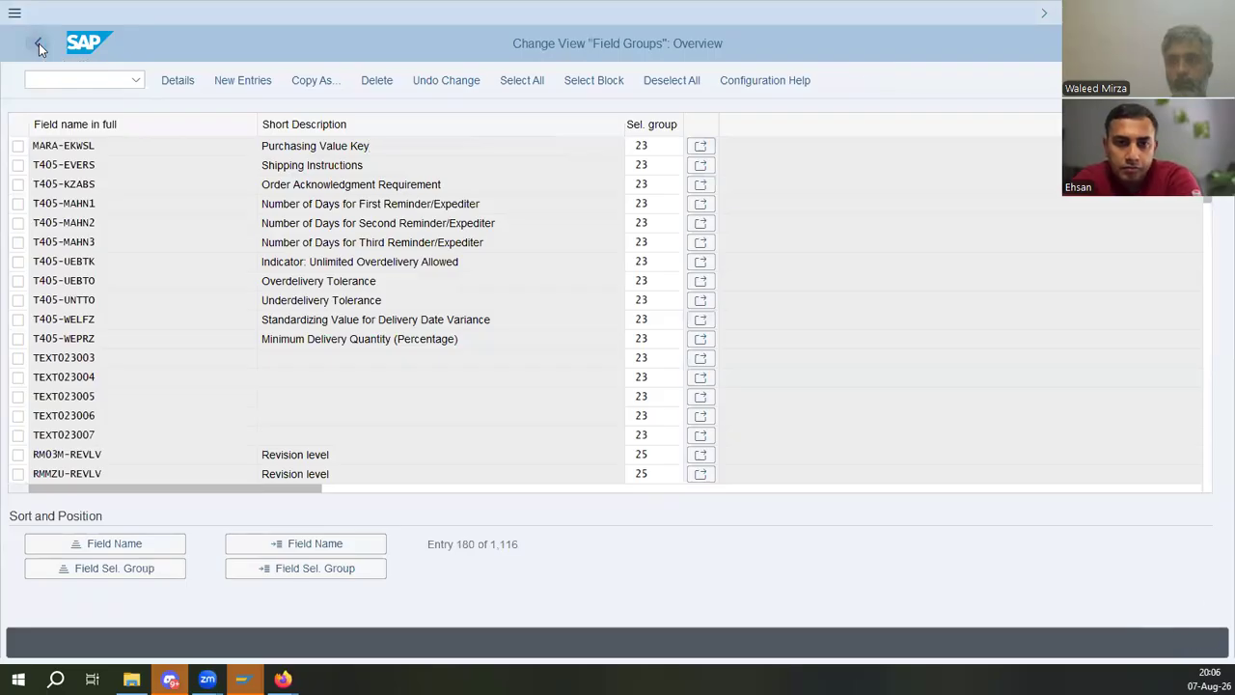
{"action": "left_click", "coordinate": [38, 46]}
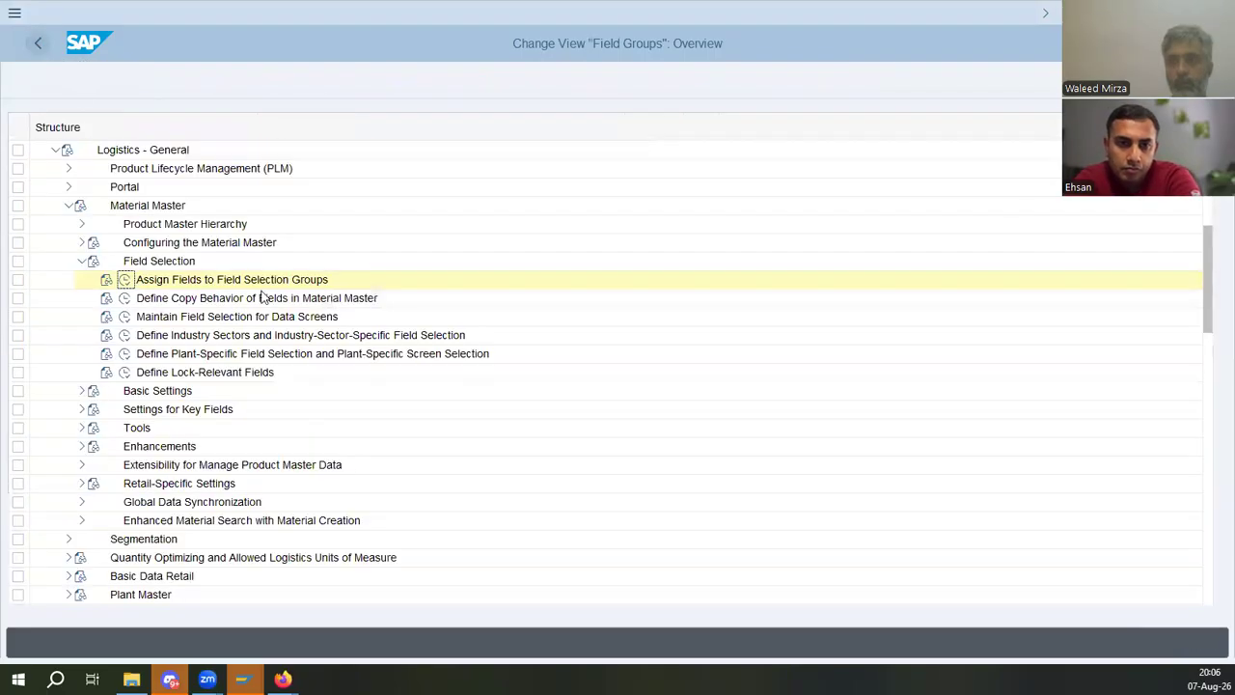
{"action": "left_click", "coordinate": [125, 353]}
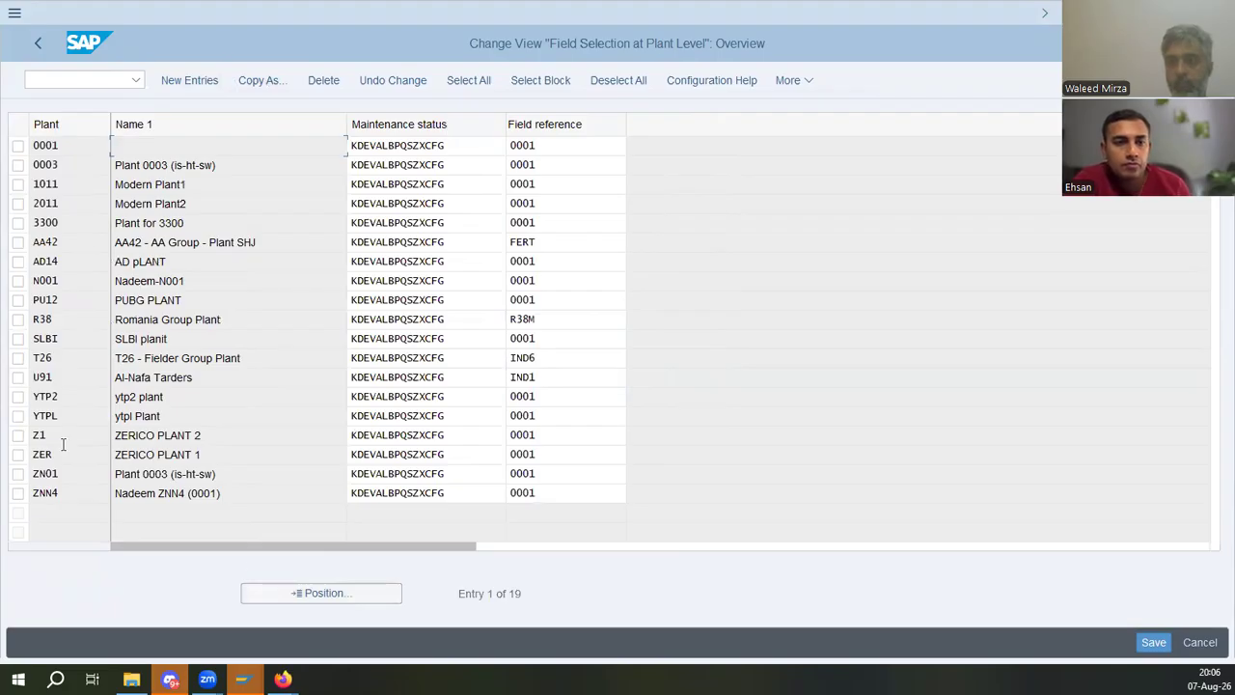
- Compare the manual's plant field reference instruction with the plant-level list, then open and leave the new entries screen
{"action": "key", "text": "alt+Tab"}
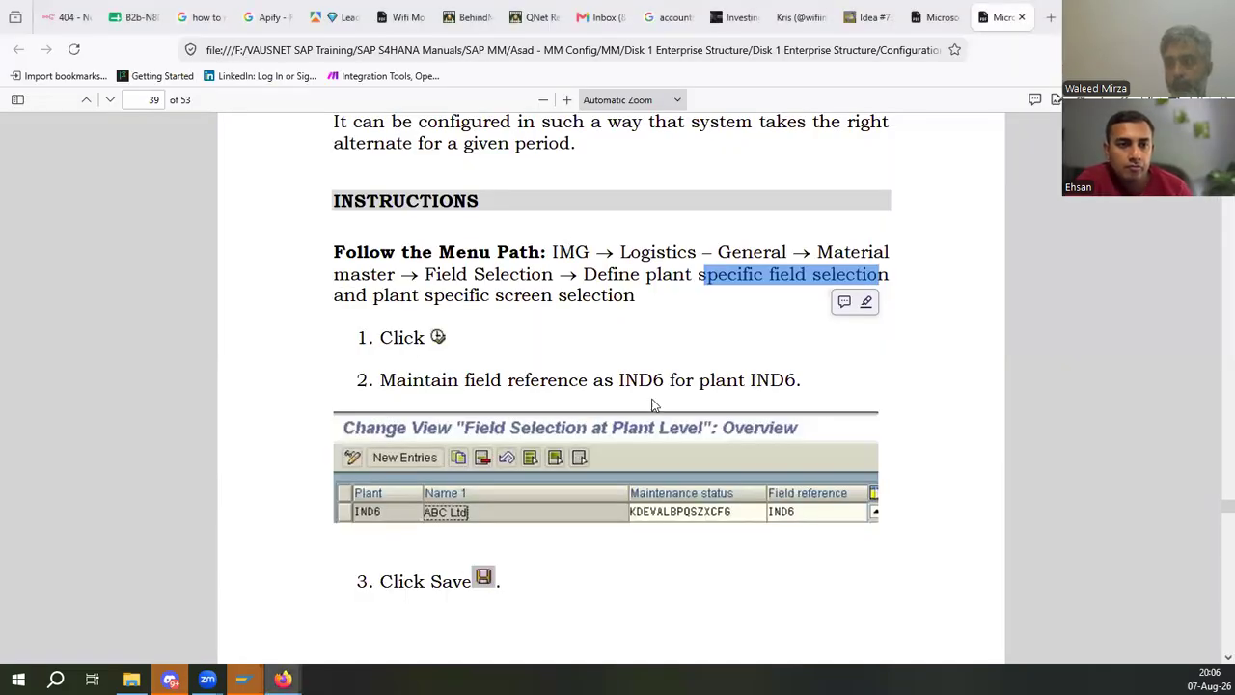
{"action": "left_click_drag", "start_coordinate": [412, 381], "coordinate": [745, 381]}
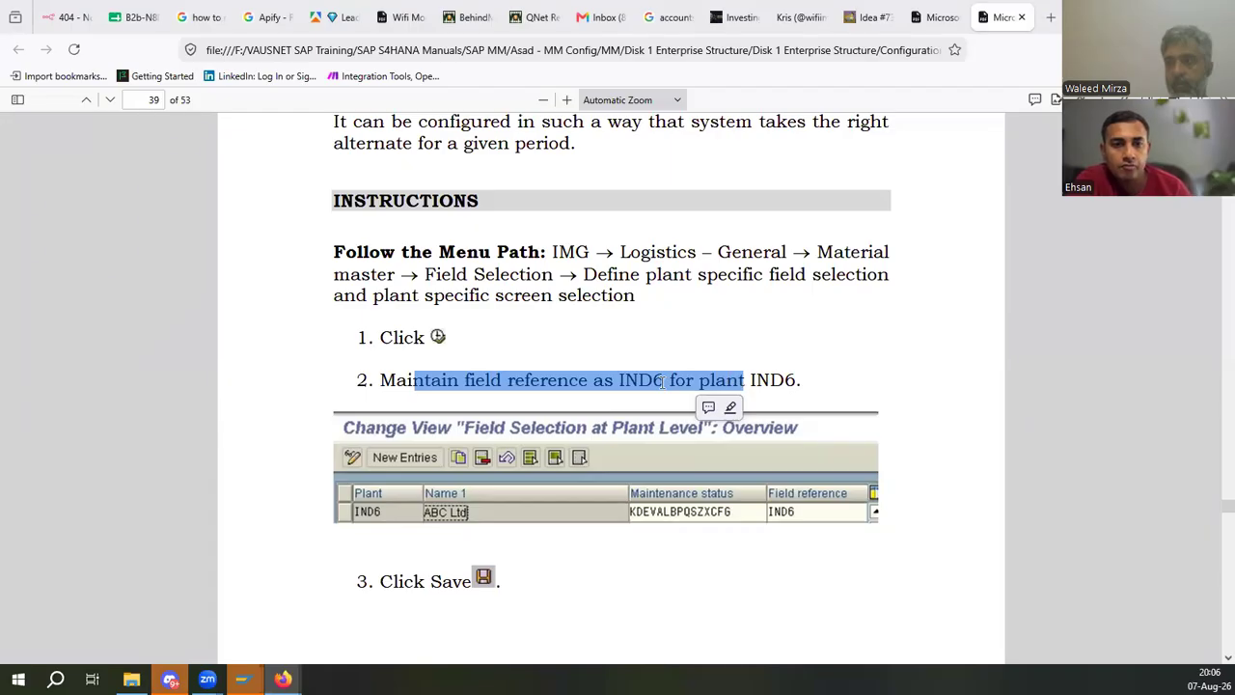
{"action": "left_click", "coordinate": [769, 382]}
{"action": "key", "text": "alt+Tab"}
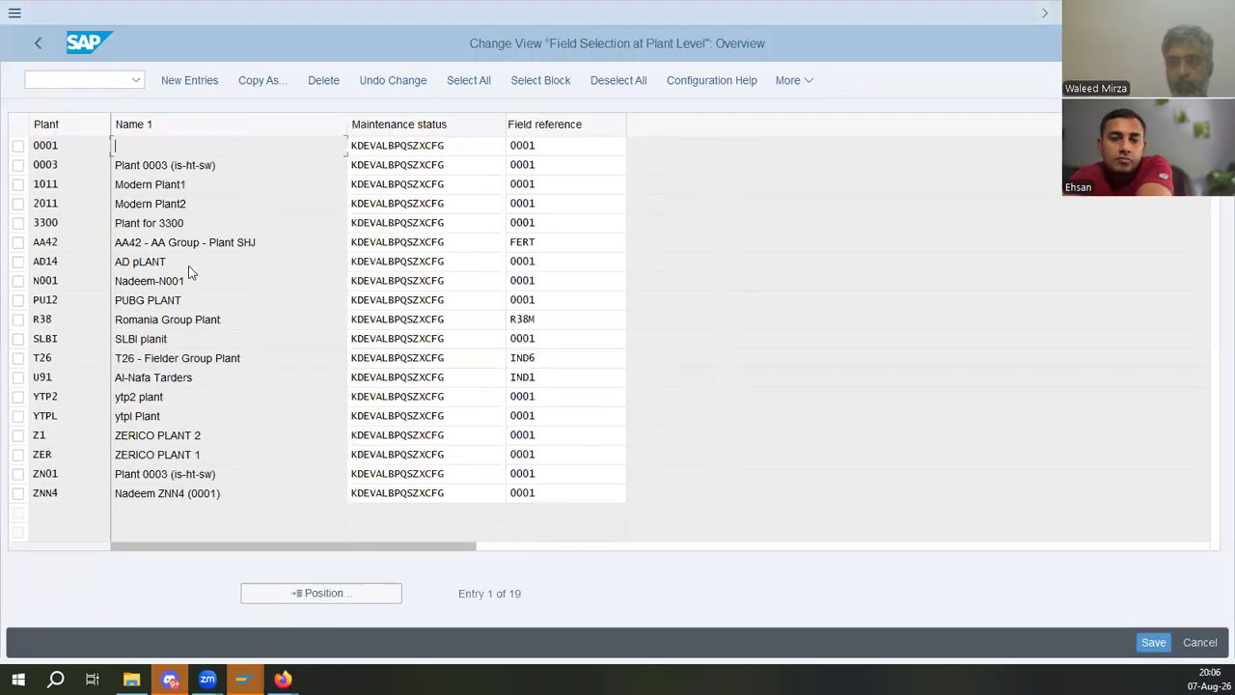
{"action": "left_click", "coordinate": [189, 80]}
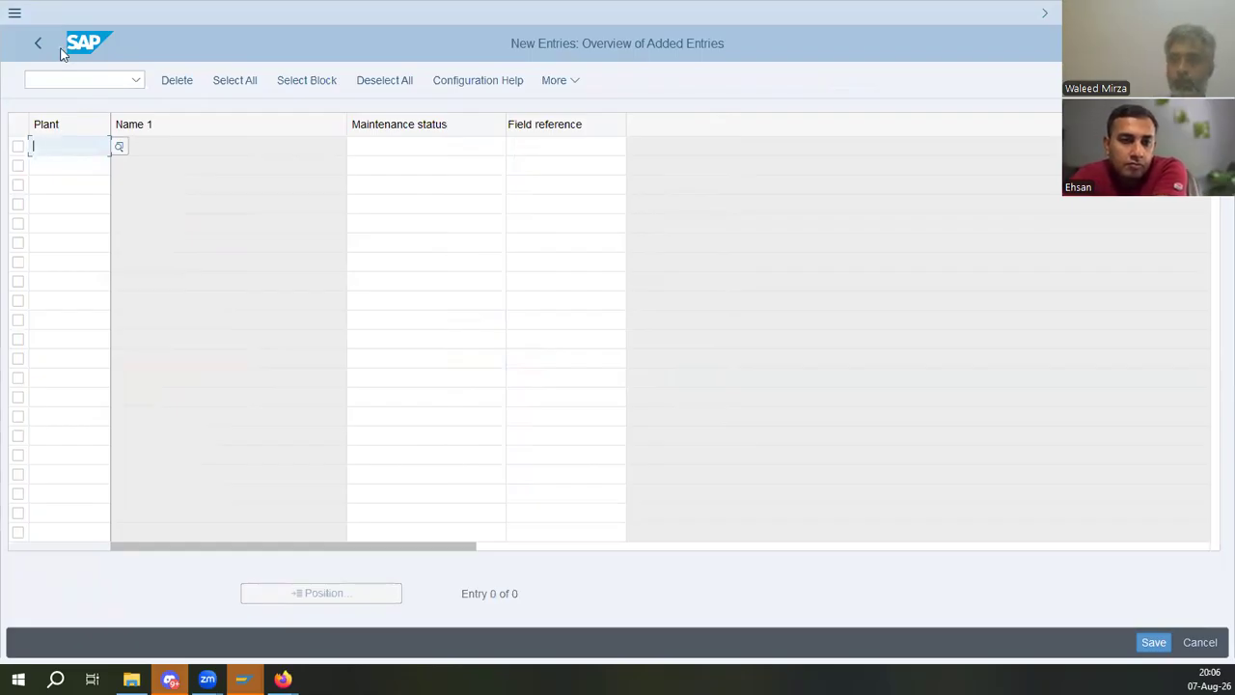
{"action": "key", "text": "shift+F3"}
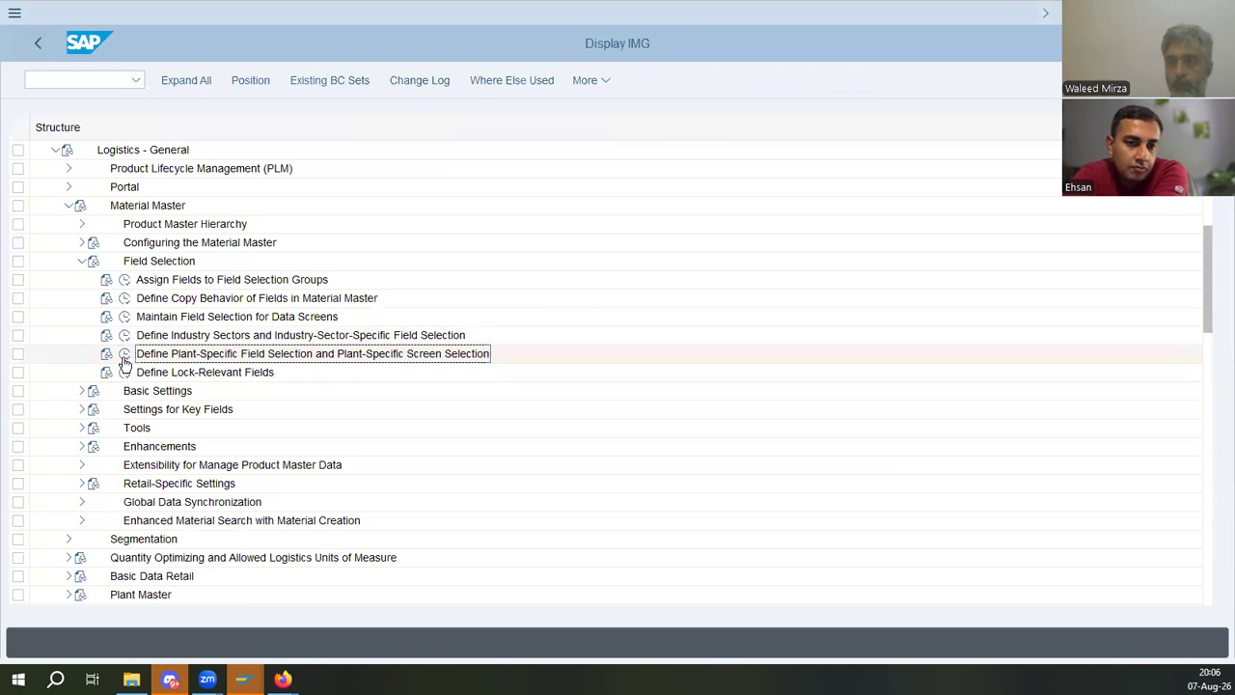
- Open plant-specific field selection, copy plant 0001's entry as plant ED01 with field reference IND6, and save
{"action": "left_click", "coordinate": [122, 359]}
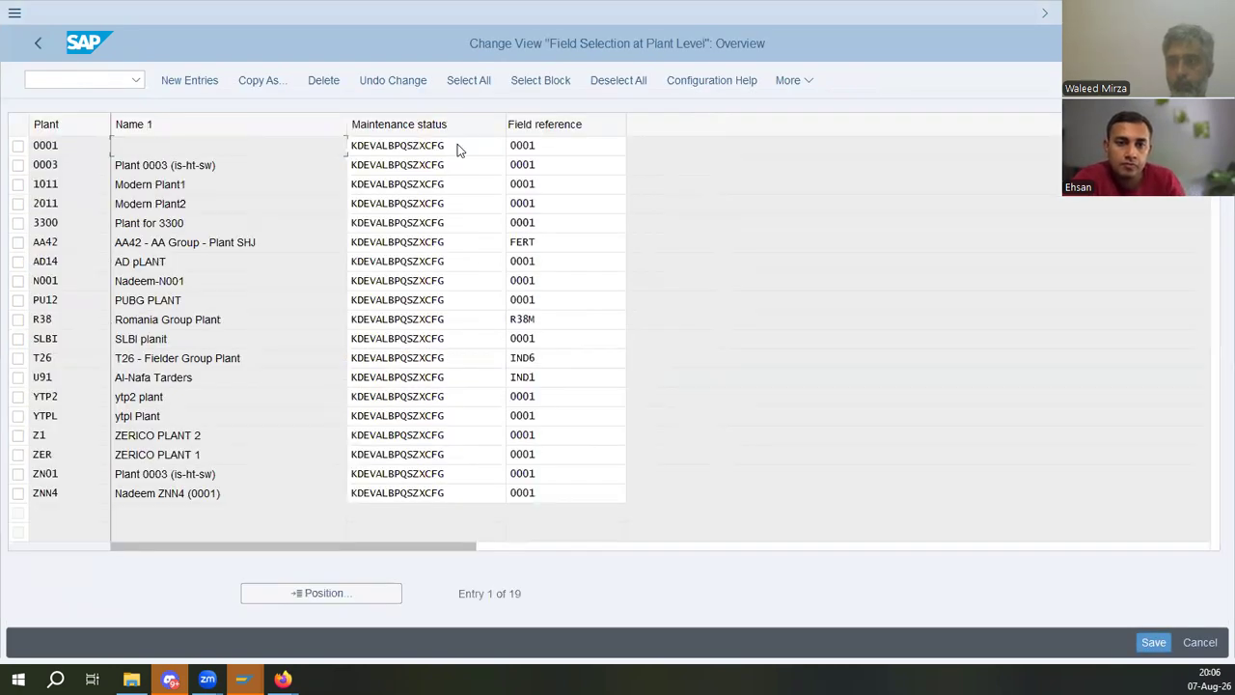
{"action": "left_click", "coordinate": [459, 147]}
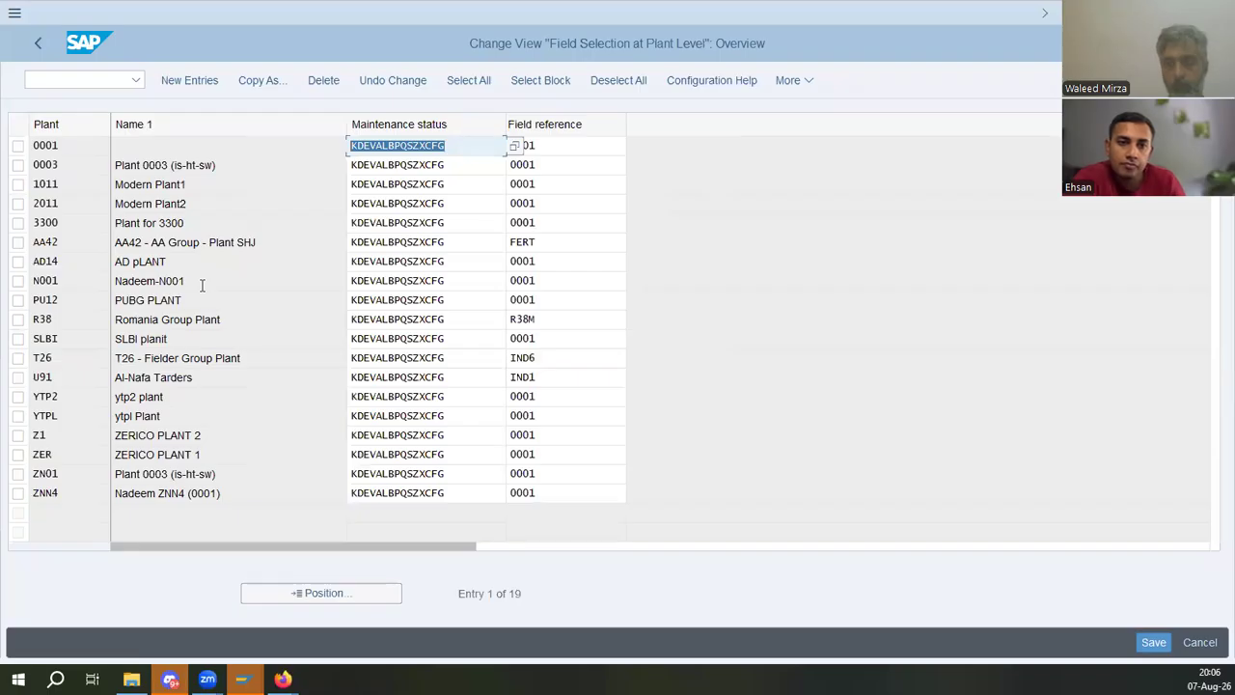
{"action": "left_click", "coordinate": [457, 147]}
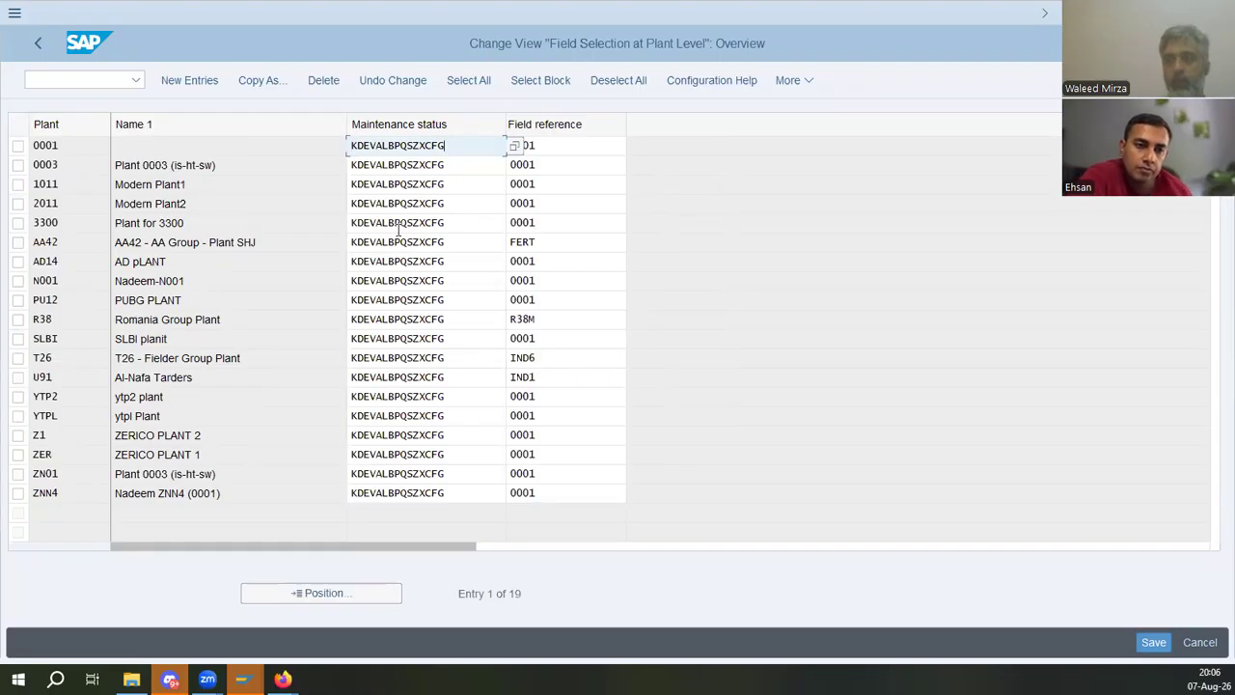
{"action": "left_click", "coordinate": [455, 223]}
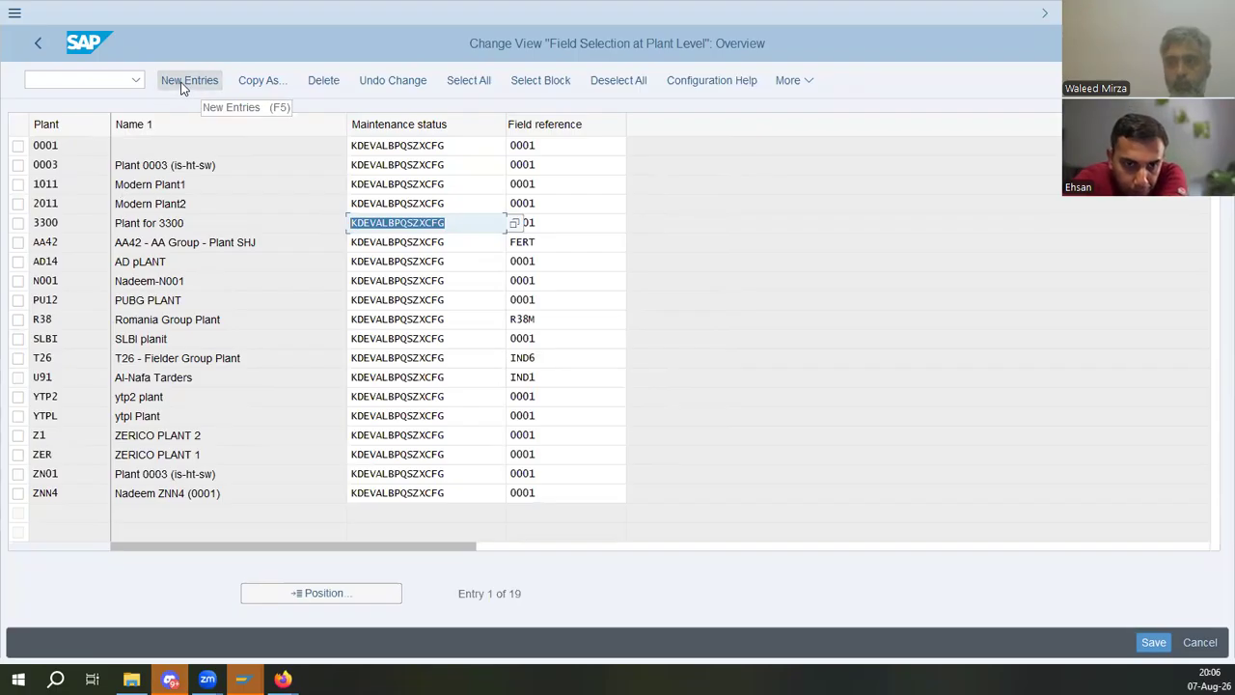
{"action": "left_click", "coordinate": [18, 145]}
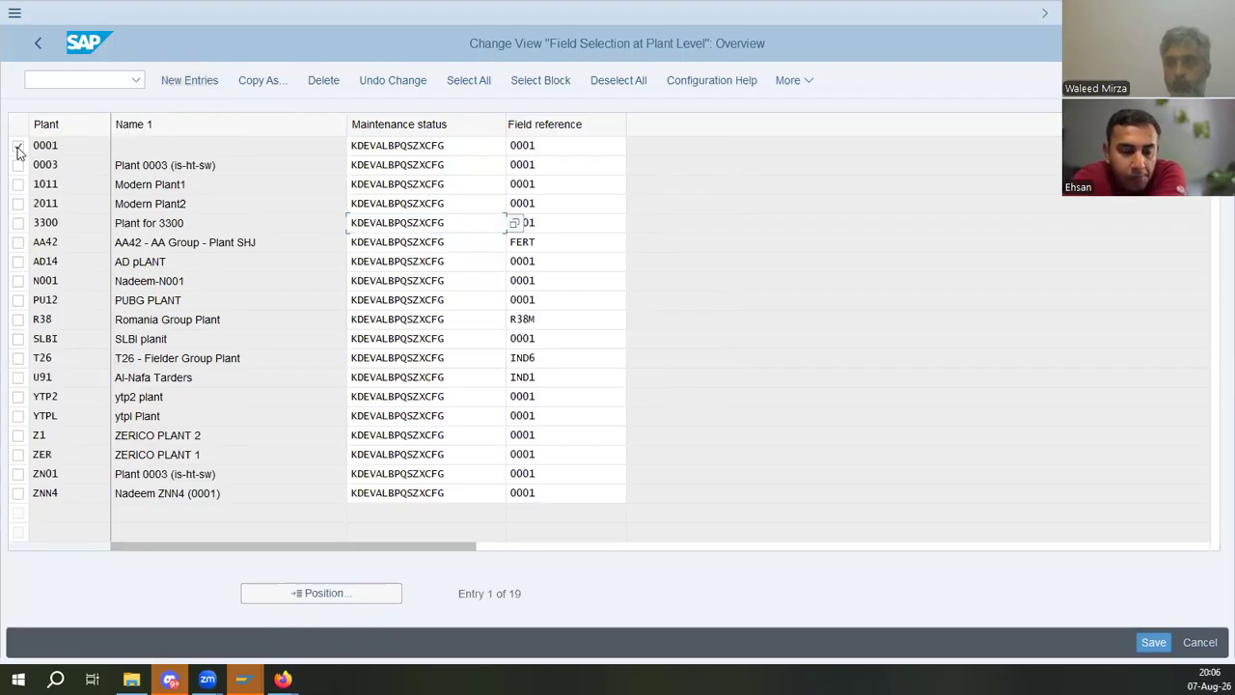
{"action": "key", "text": "F6"}
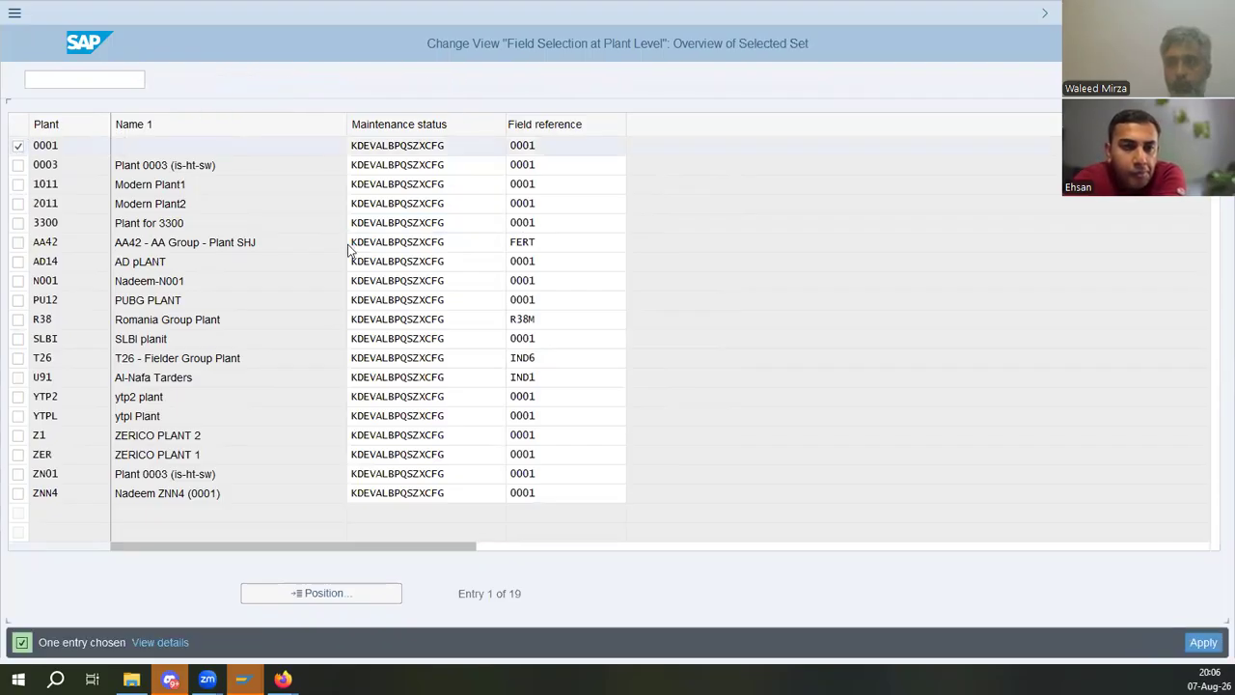
{"action": "type", "text": "ed"}
{"action": "key", "text": "BackSpace"}
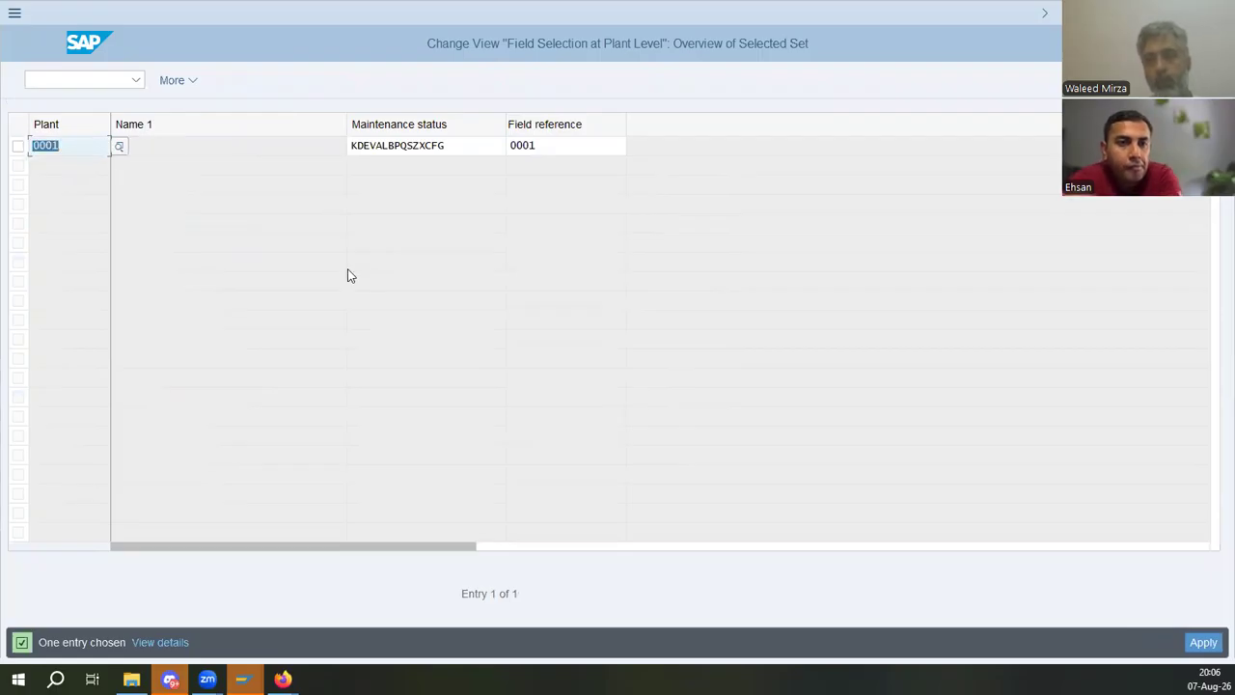
{"action": "type", "text": "d01"}
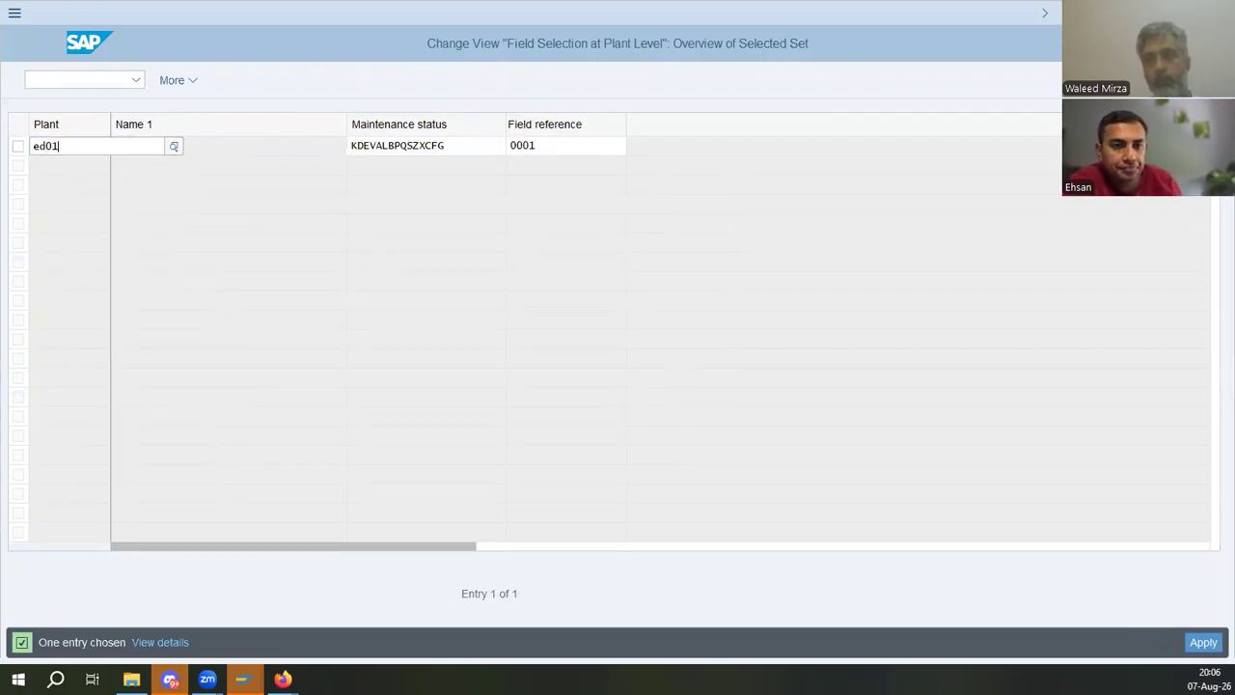
{"action": "key", "text": "Tab"}
{"action": "key", "text": "Tab"}
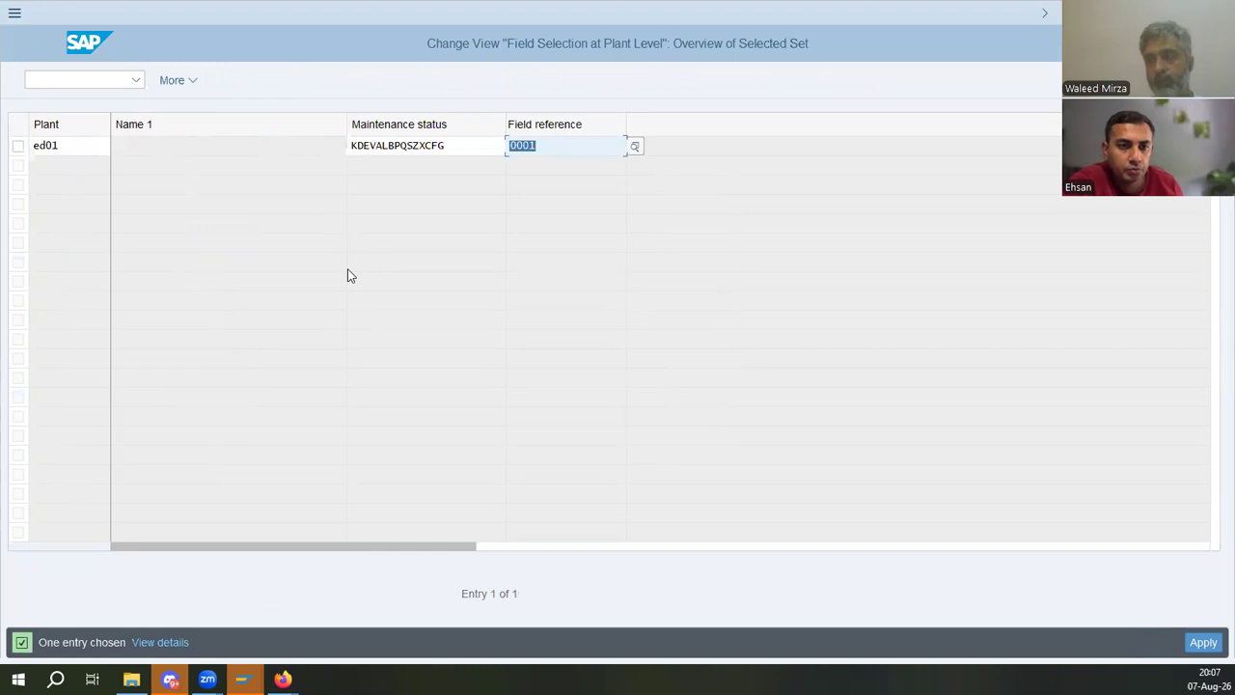
{"action": "type", "text": "ind"}
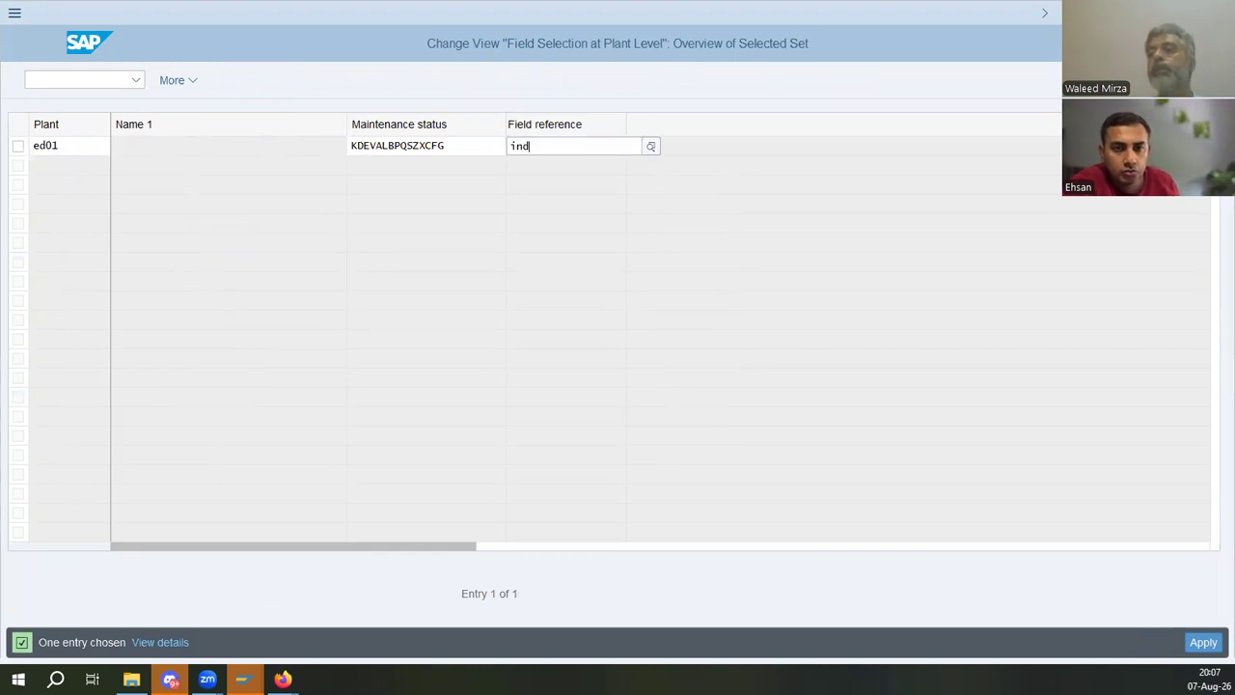
{"action": "type", "text": "6"}
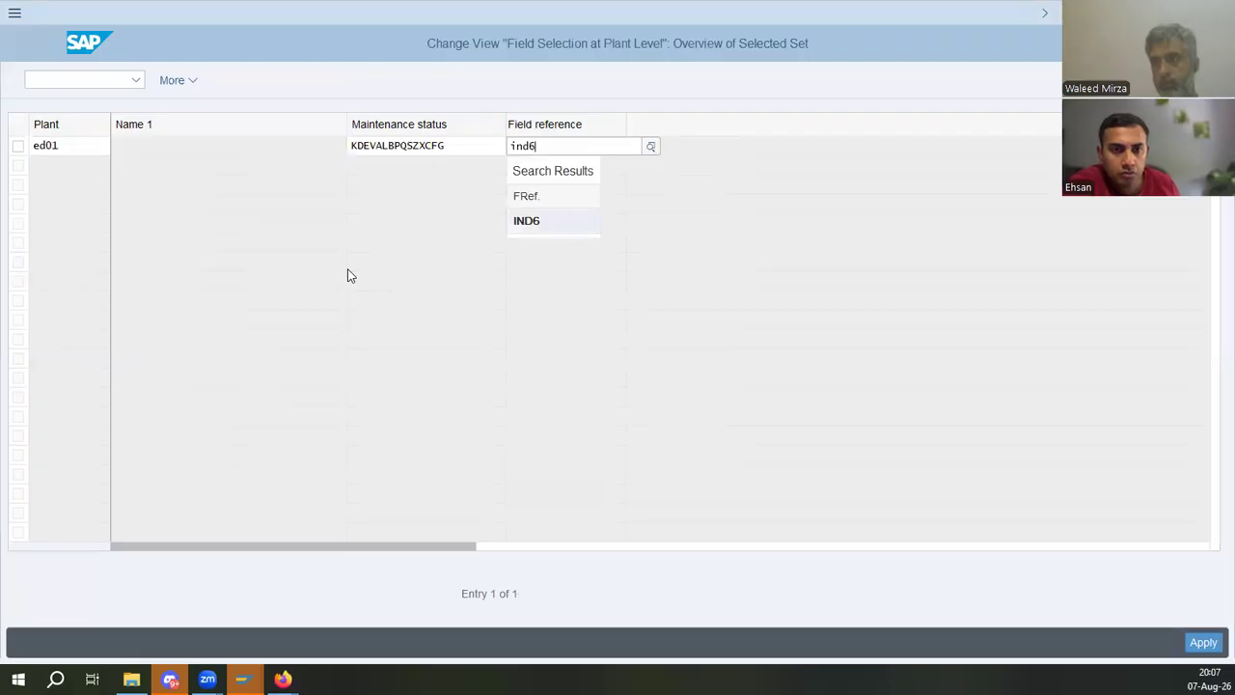
{"action": "key", "text": "Return"}
{"action": "key", "text": "Return"}
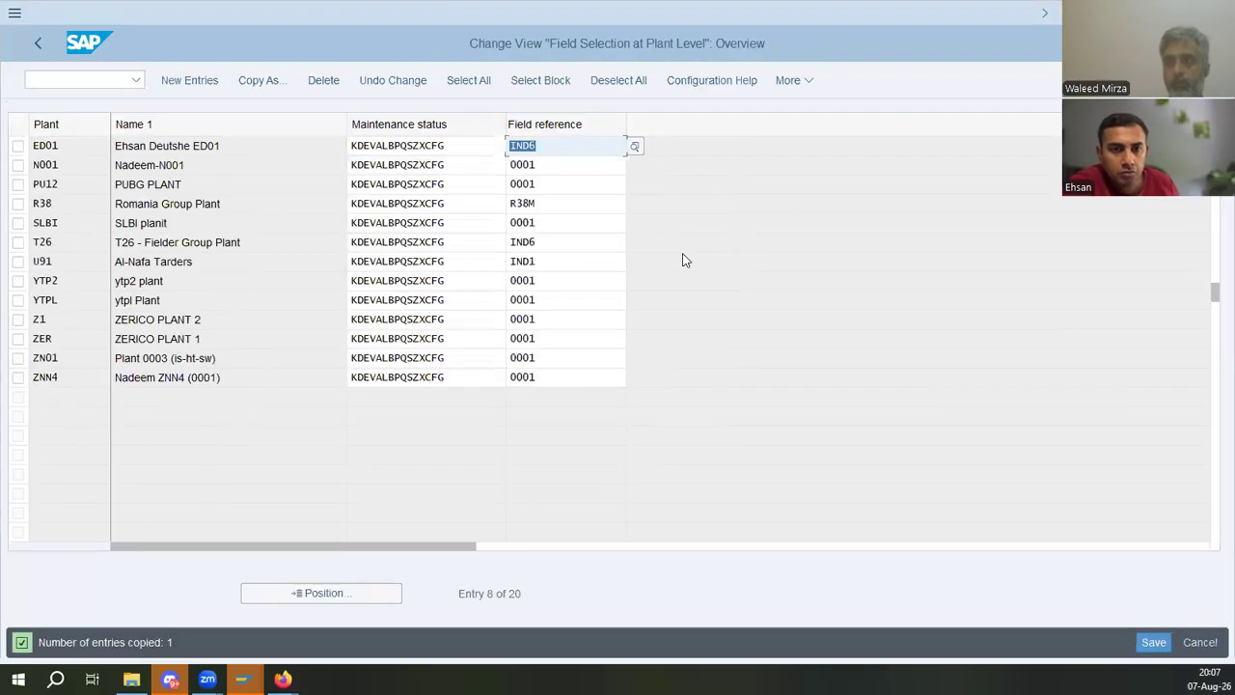
{"action": "left_click", "coordinate": [1153, 642]}
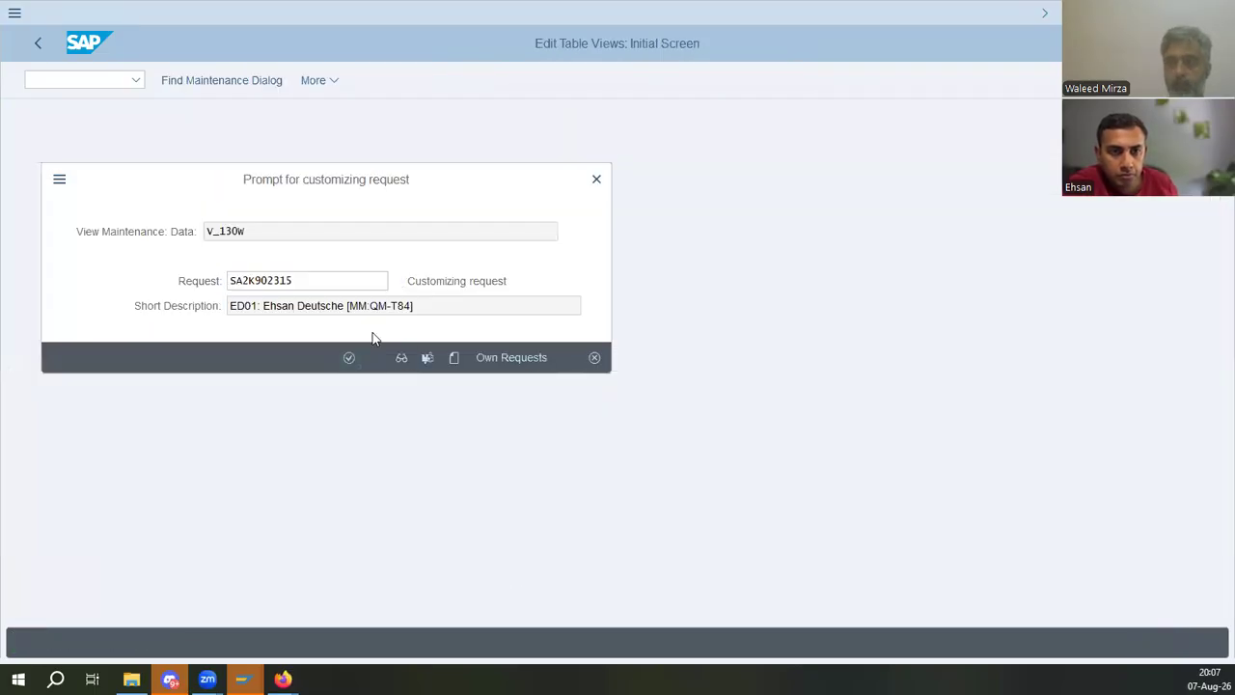
- Read the manual's section 4.3 on defining material types and its menu path
{"action": "key", "text": "alt+Tab"}
{"action": "scroll", "coordinate": [692, 396], "scroll_direction": "down", "scroll_amount": 8}
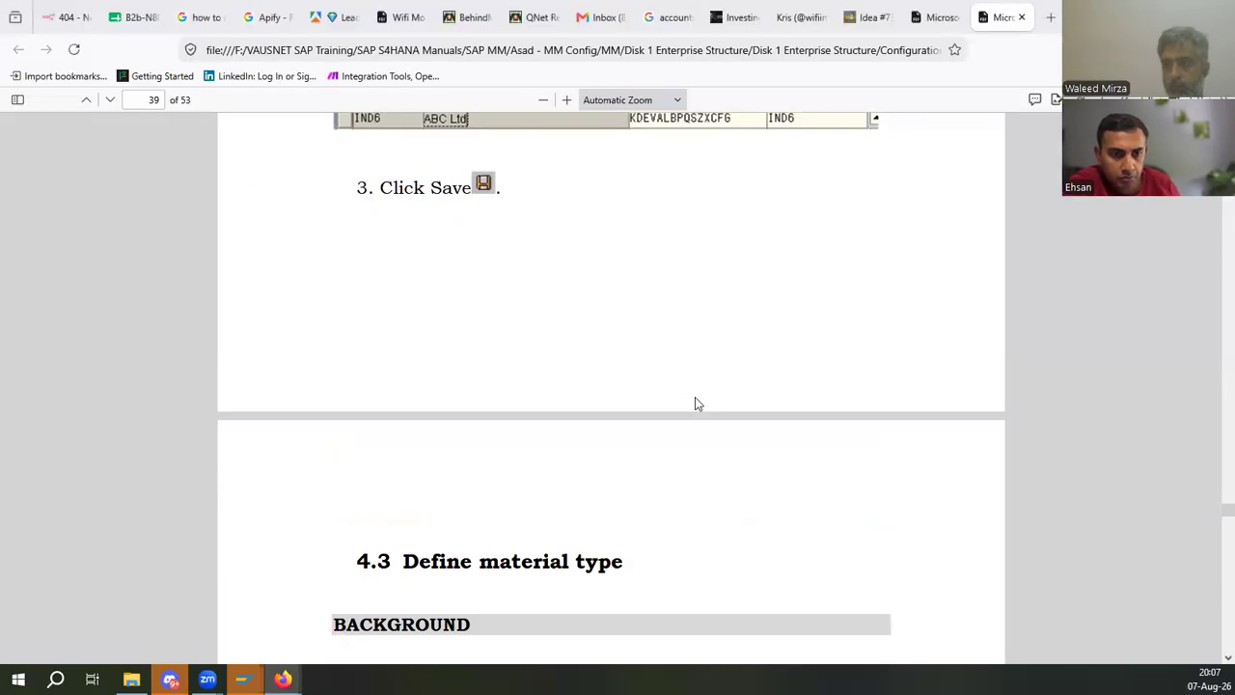
{"action": "scroll", "coordinate": [638, 406], "scroll_direction": "down", "scroll_amount": 3}
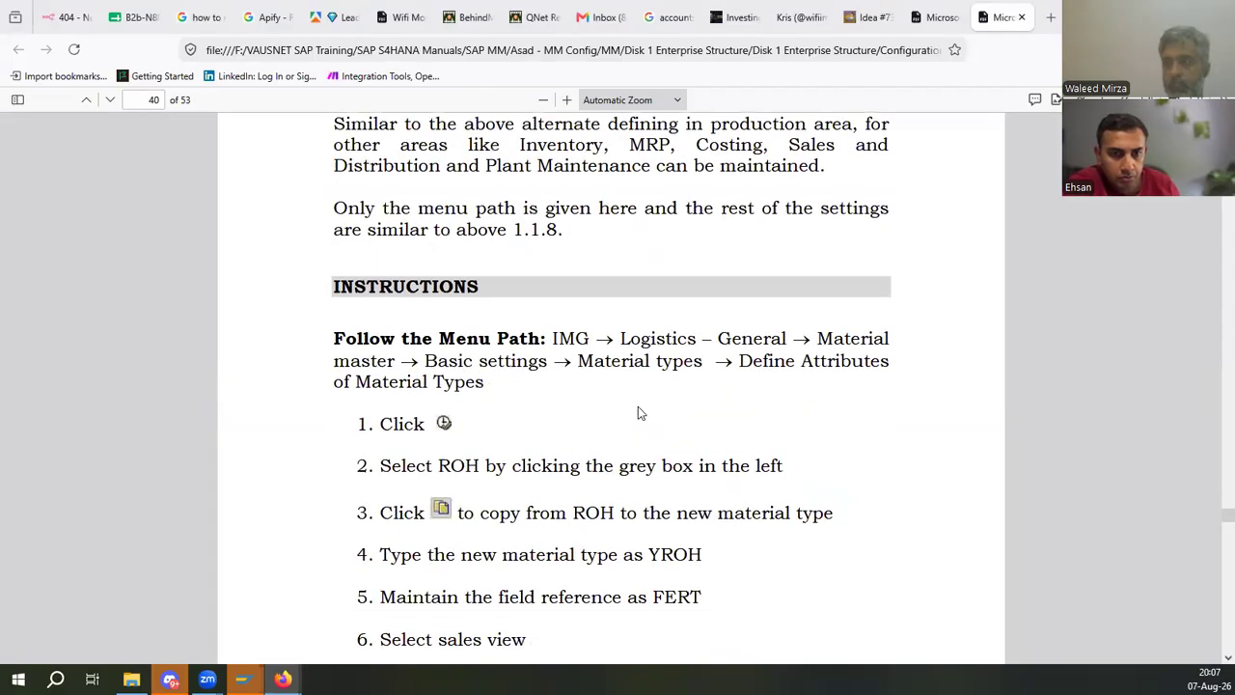
{"action": "scroll", "coordinate": [638, 409], "scroll_direction": "up", "scroll_amount": 1}
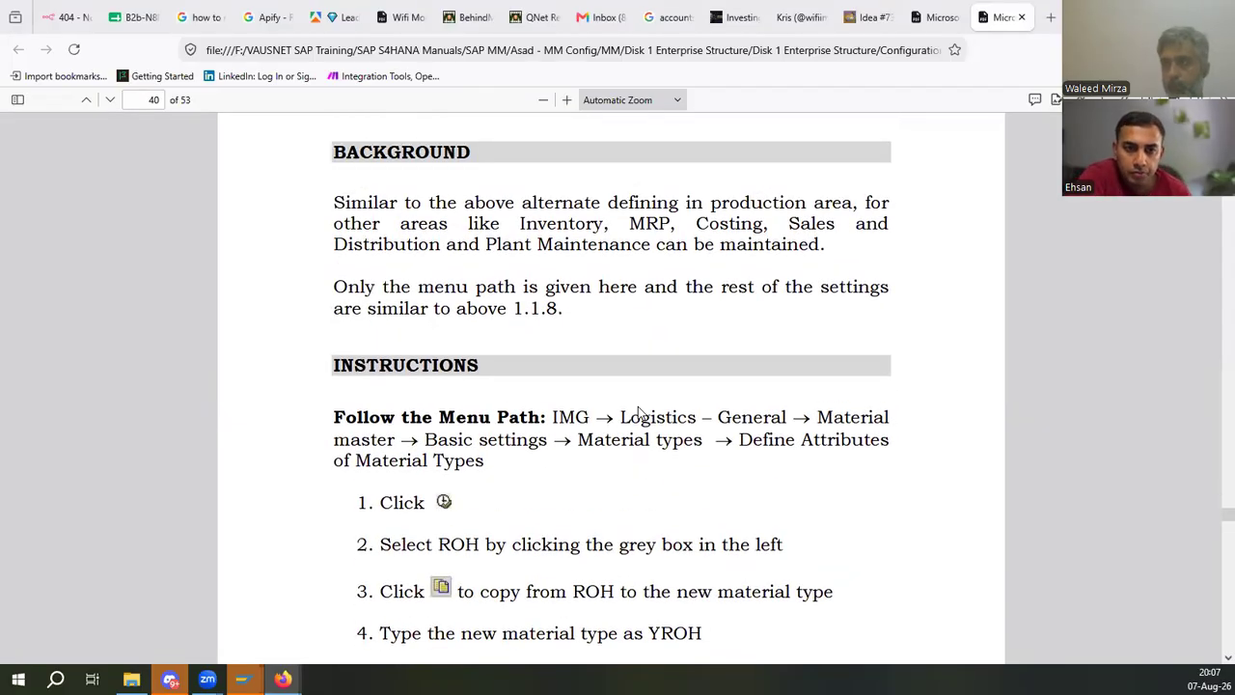
{"action": "scroll", "coordinate": [638, 413], "scroll_direction": "down", "scroll_amount": 2}
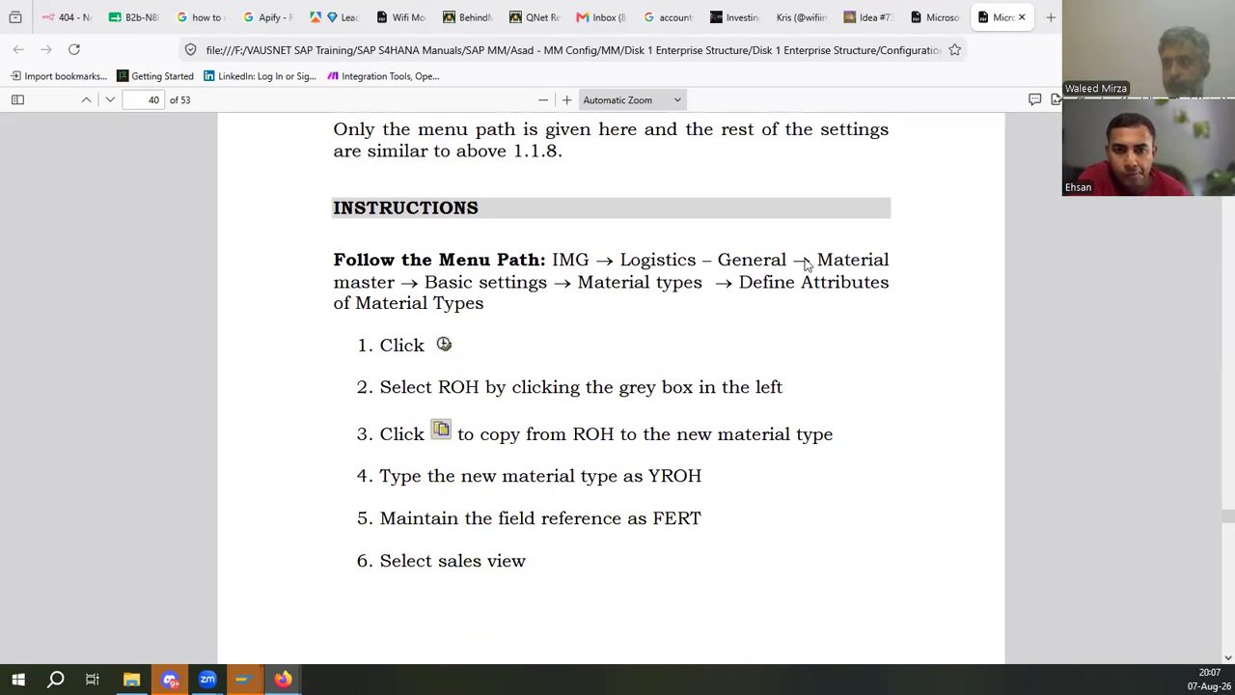
{"action": "left_click_drag", "start_coordinate": [806, 263], "coordinate": [641, 261]}
{"action": "key", "text": "alt+Tab"}
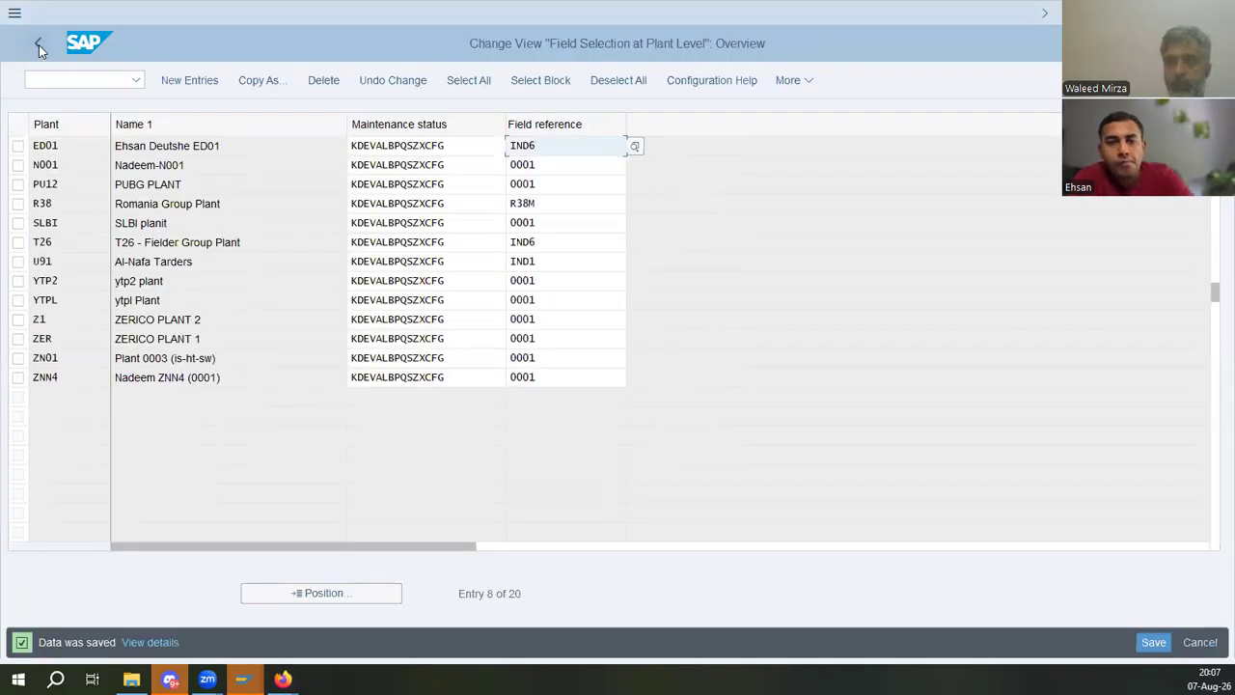
- Navigate the IMG to Basic Settings, Material Types, and open Define Attributes of Material Types, checking the manual's path
{"action": "left_click", "coordinate": [38, 45]}
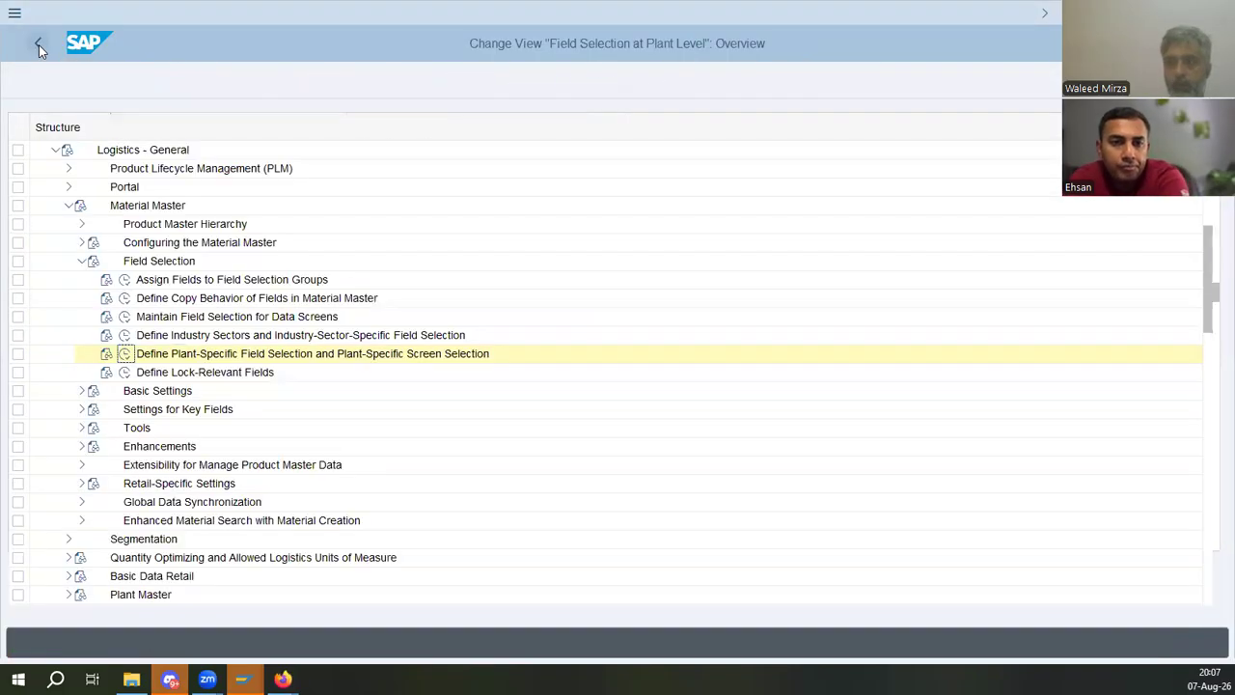
{"action": "left_click", "coordinate": [82, 260]}
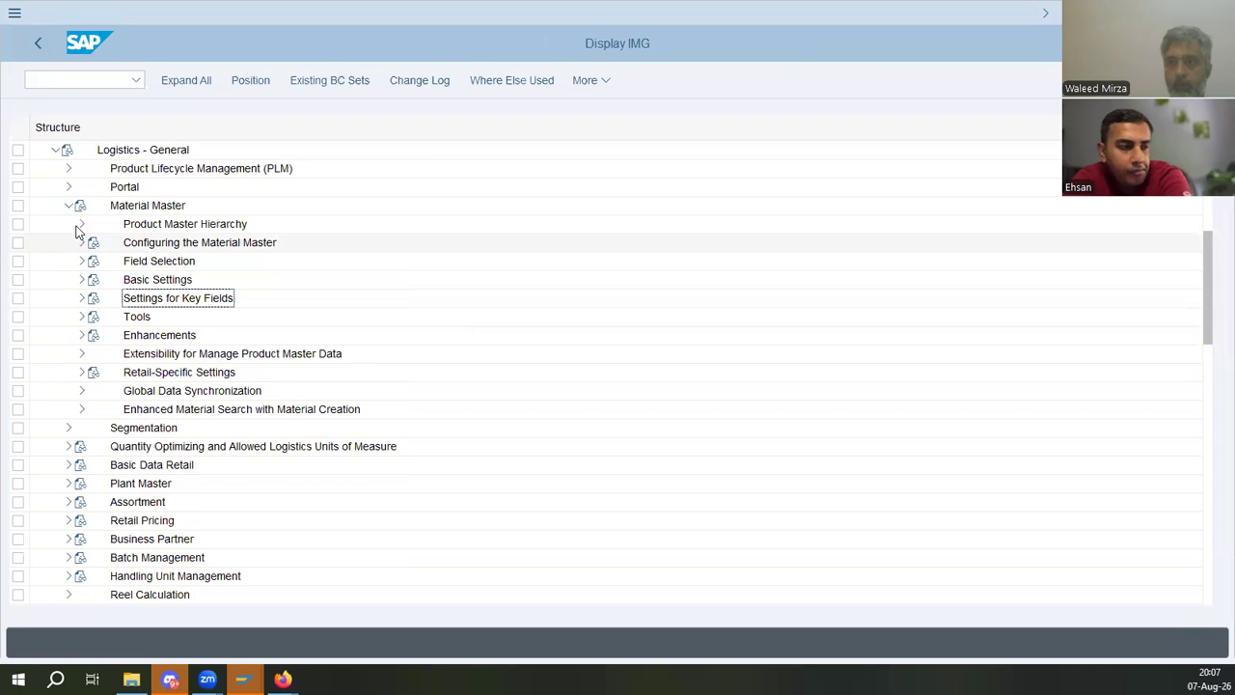
{"action": "left_click", "coordinate": [82, 279]}
{"action": "key", "text": "alt+Tab"}
{"action": "left_click", "coordinate": [603, 281]}
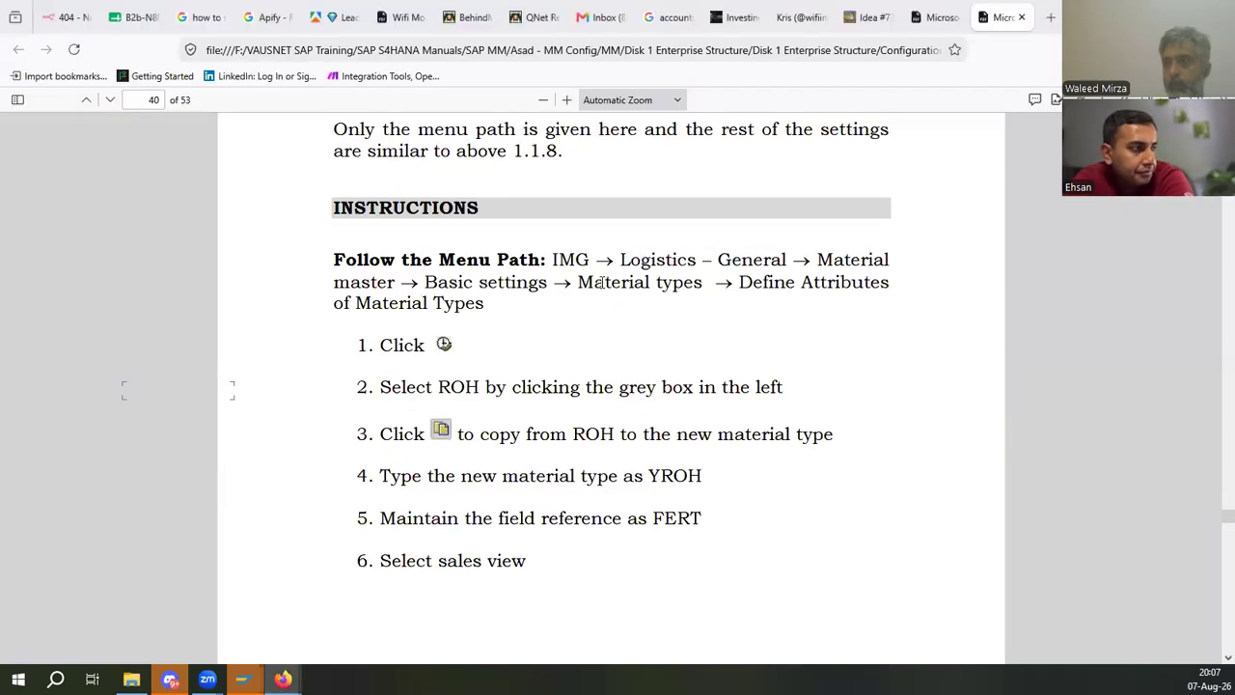
{"action": "key", "text": "alt+Tab"}
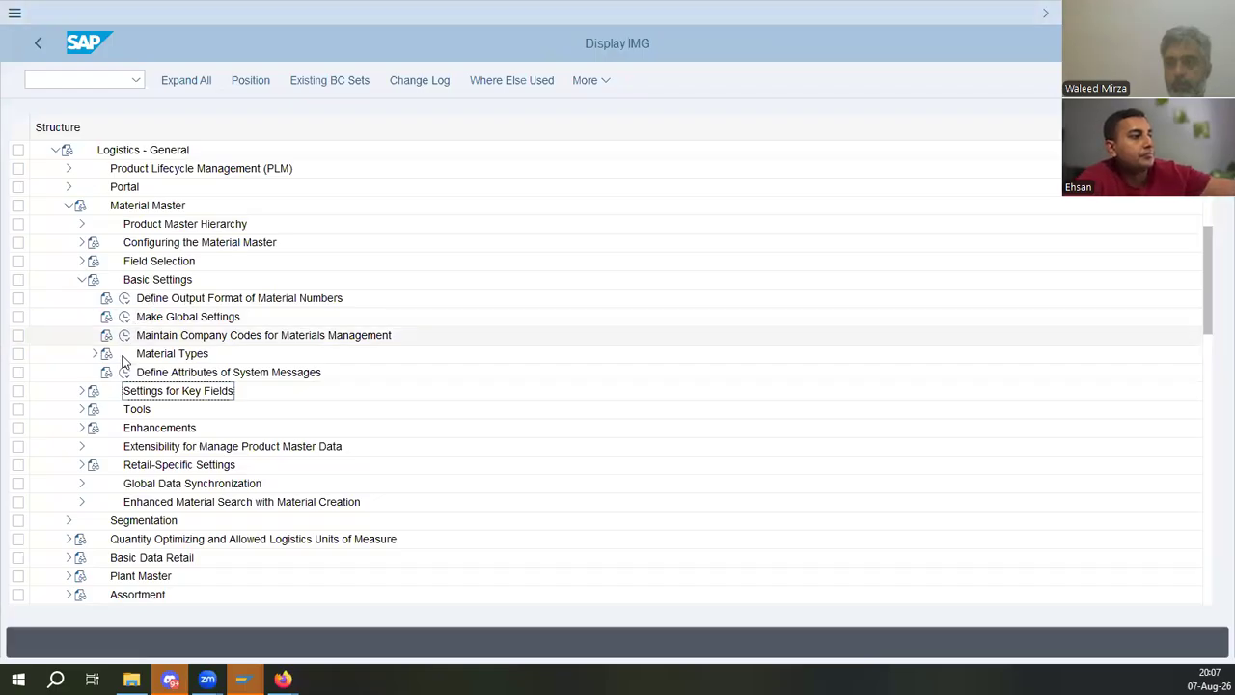
{"action": "key", "text": "alt+Tab"}
{"action": "left_click_drag", "start_coordinate": [769, 282], "coordinate": [906, 287]}
{"action": "left_click", "coordinate": [445, 288]}
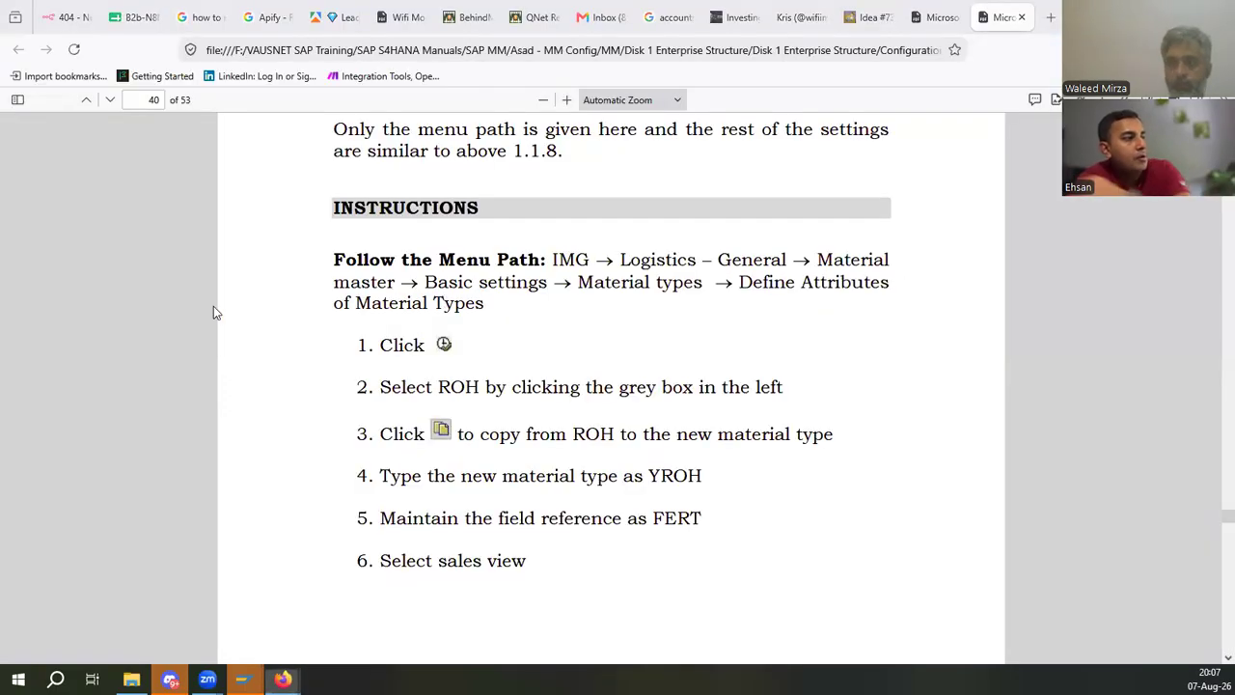
{"action": "key", "text": "alt+Tab"}
{"action": "left_click", "coordinate": [158, 376]}
{"action": "left_click", "coordinate": [138, 373]}
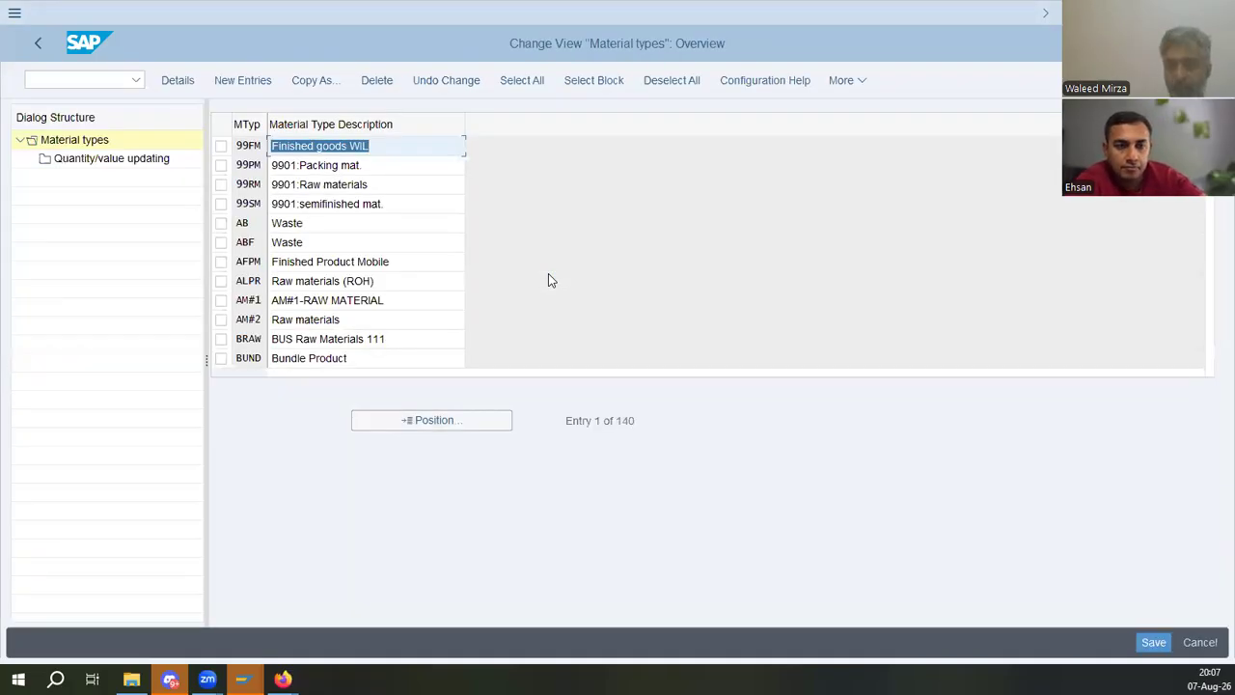
- Locate material type ROH and open its quantity/value updating settings
{"action": "left_click", "coordinate": [330, 184]}
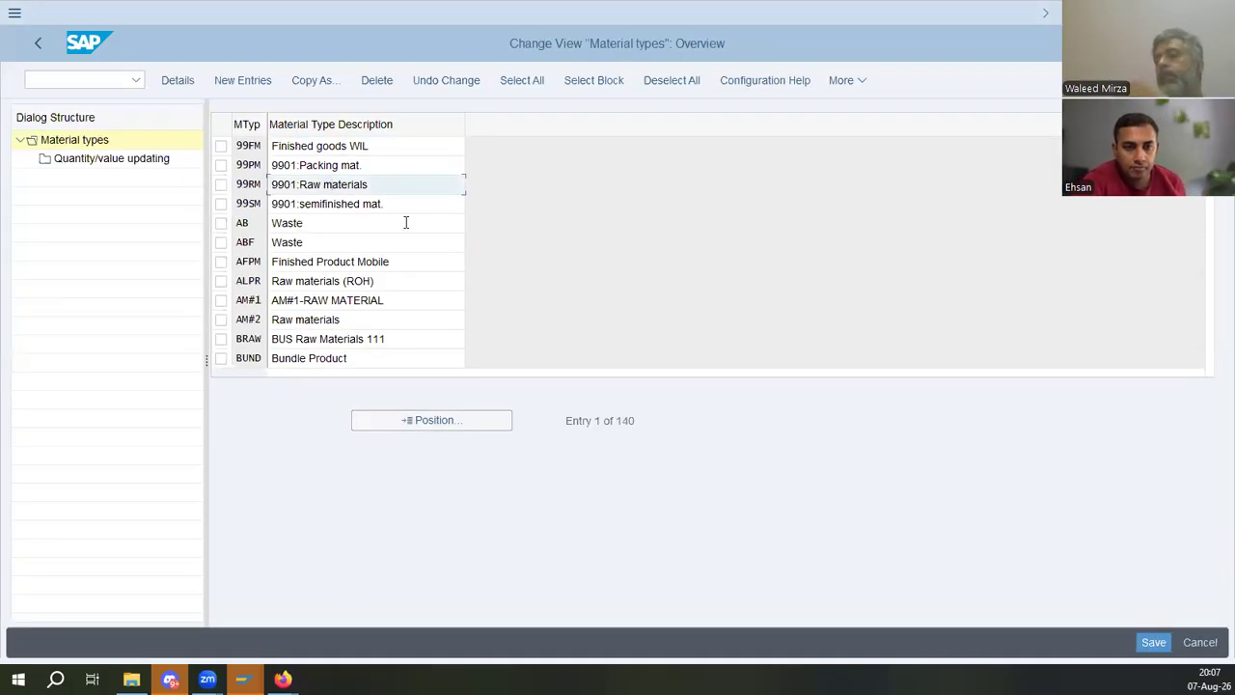
{"action": "left_click", "coordinate": [451, 420]}
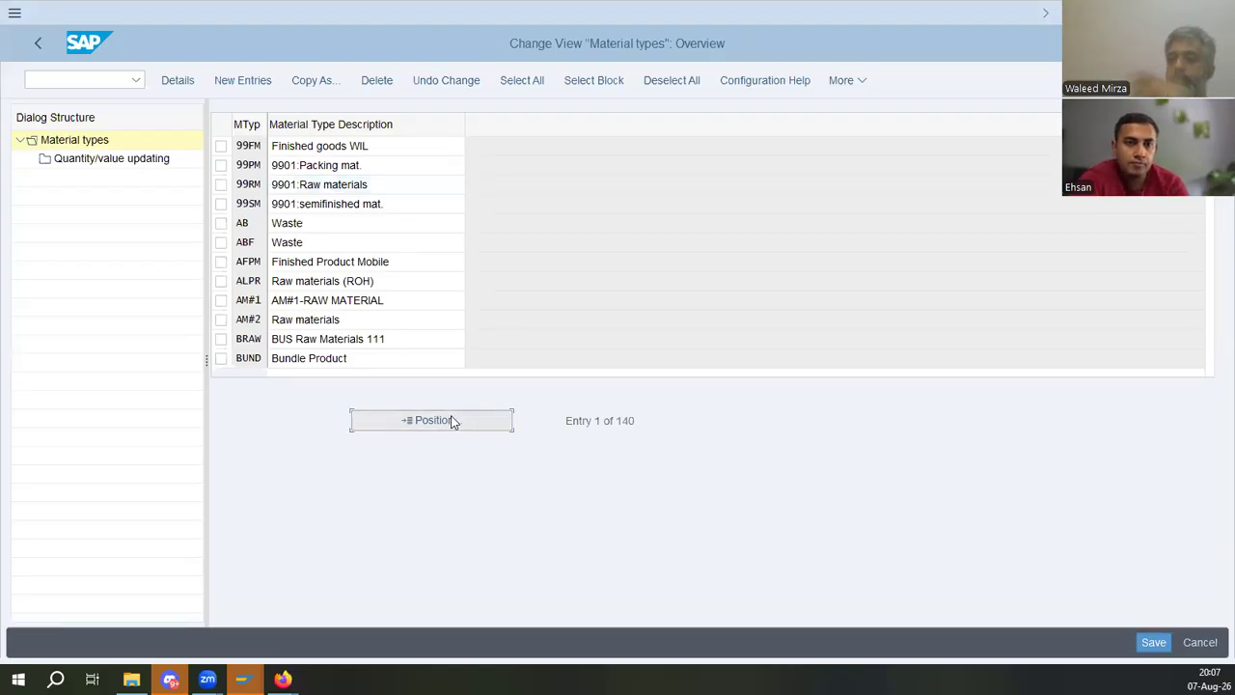
{"action": "type", "text": "roh"}
{"action": "key", "text": "Return"}
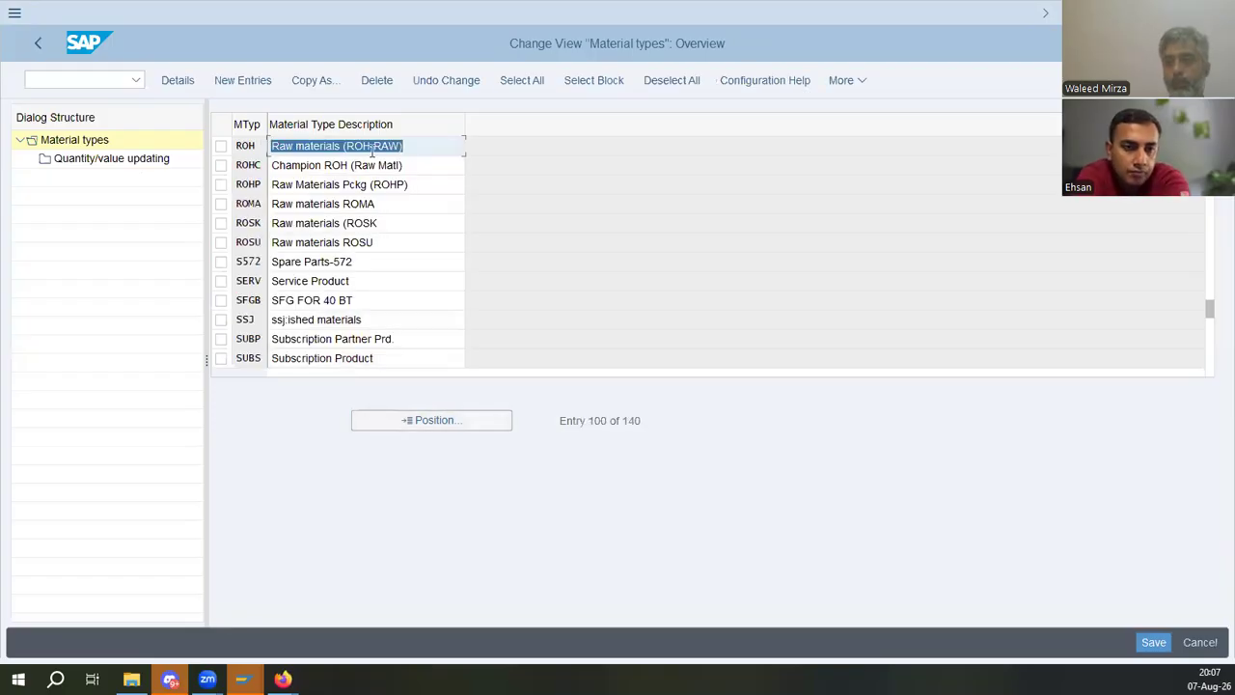
{"action": "left_click", "coordinate": [371, 147]}
{"action": "left_click", "coordinate": [221, 147]}
{"action": "left_click", "coordinate": [132, 159]}
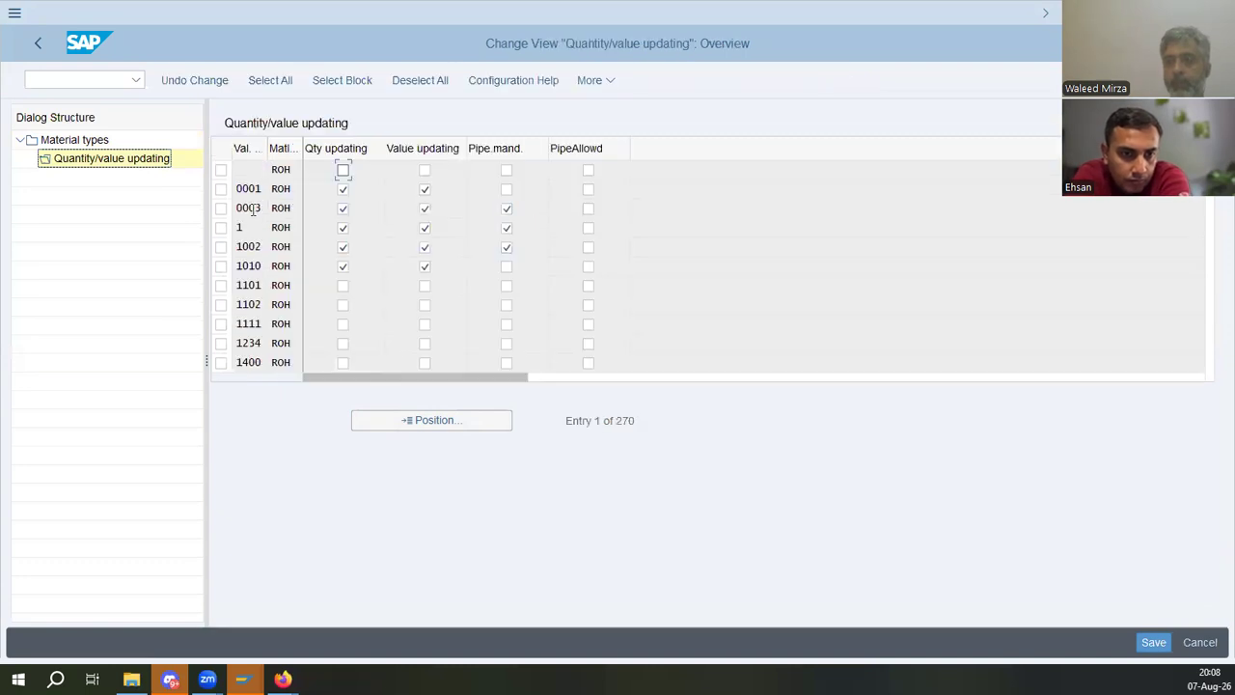
- Enable quantity and value updating for valuation area ED01 on ROH and save with the proposed request
{"action": "left_click", "coordinate": [406, 424]}
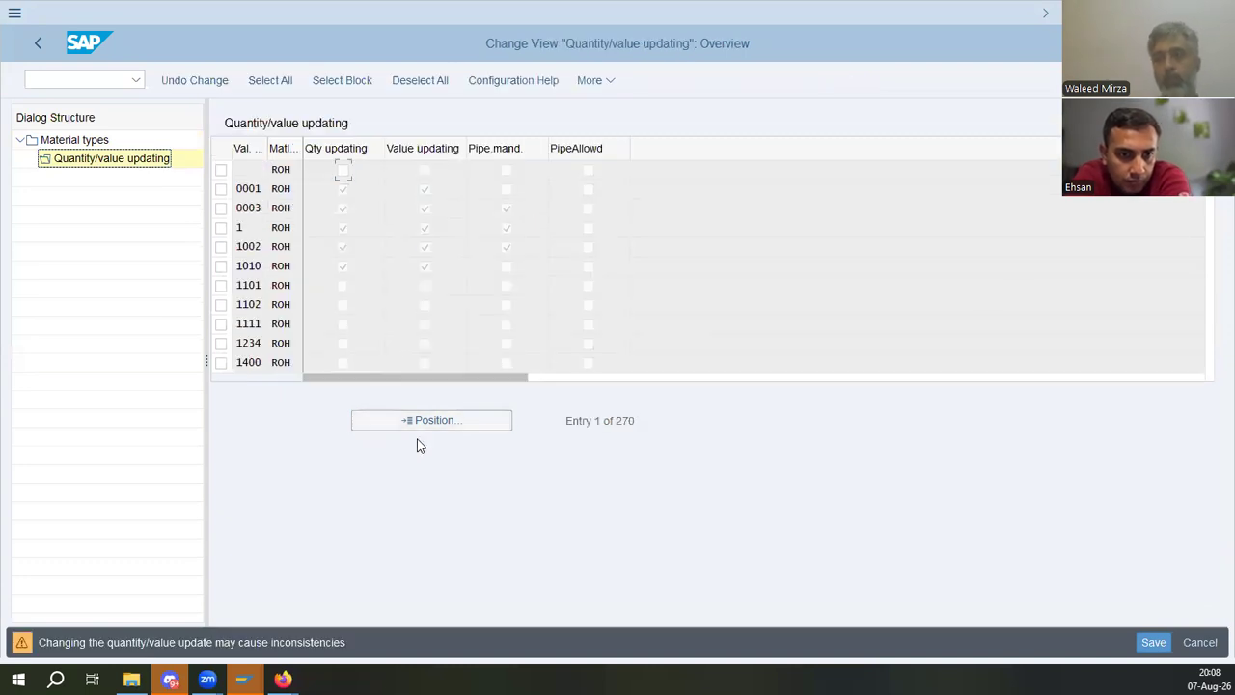
{"action": "type", "text": "ed01"}
{"action": "key", "text": "Return"}
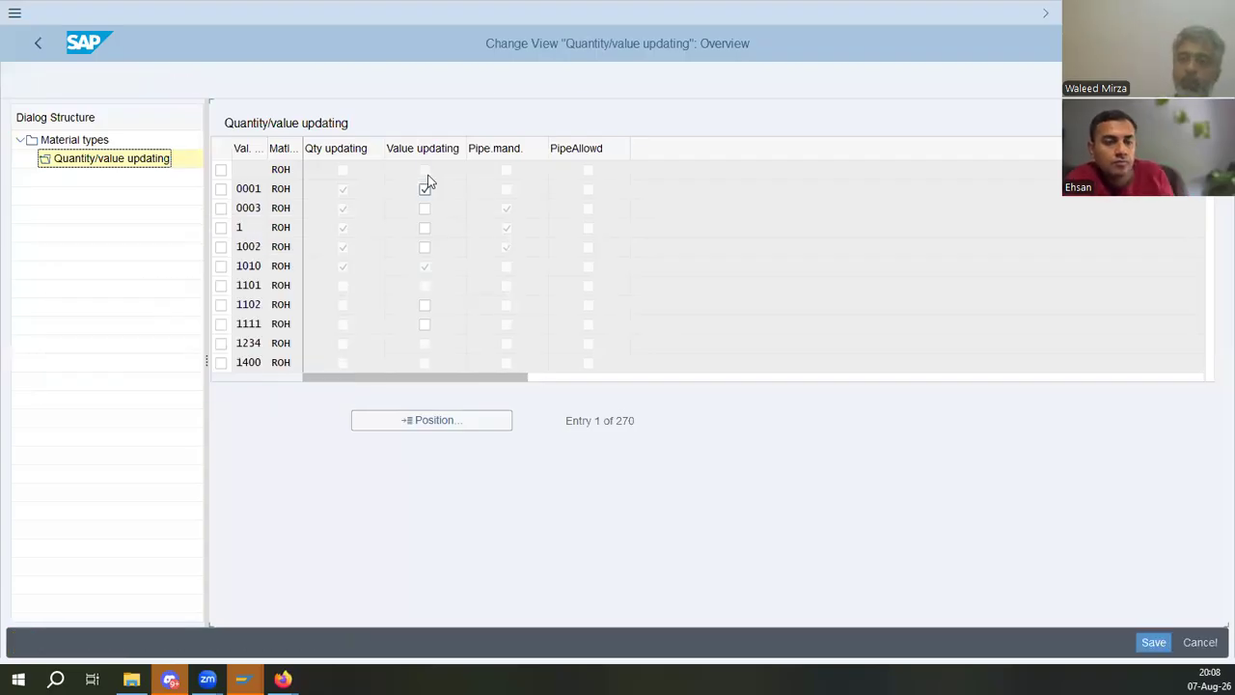
{"action": "left_click", "coordinate": [342, 171]}
{"action": "left_click", "coordinate": [425, 170]}
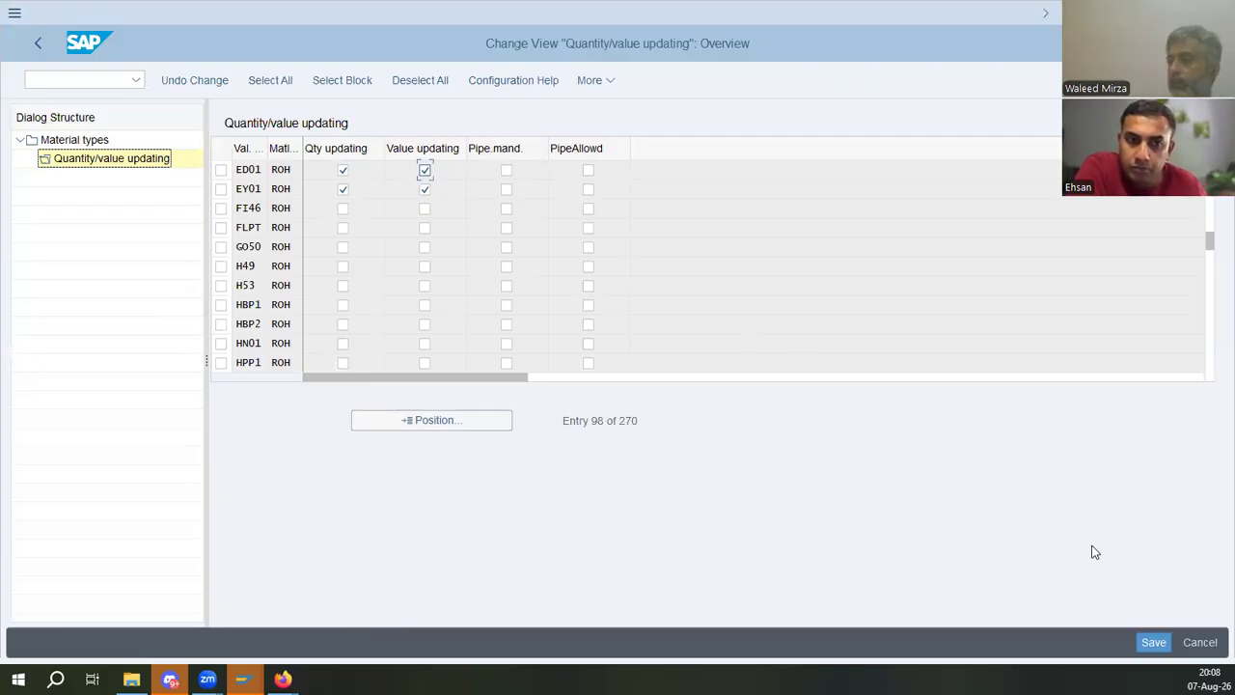
{"action": "left_click", "coordinate": [1144, 640]}
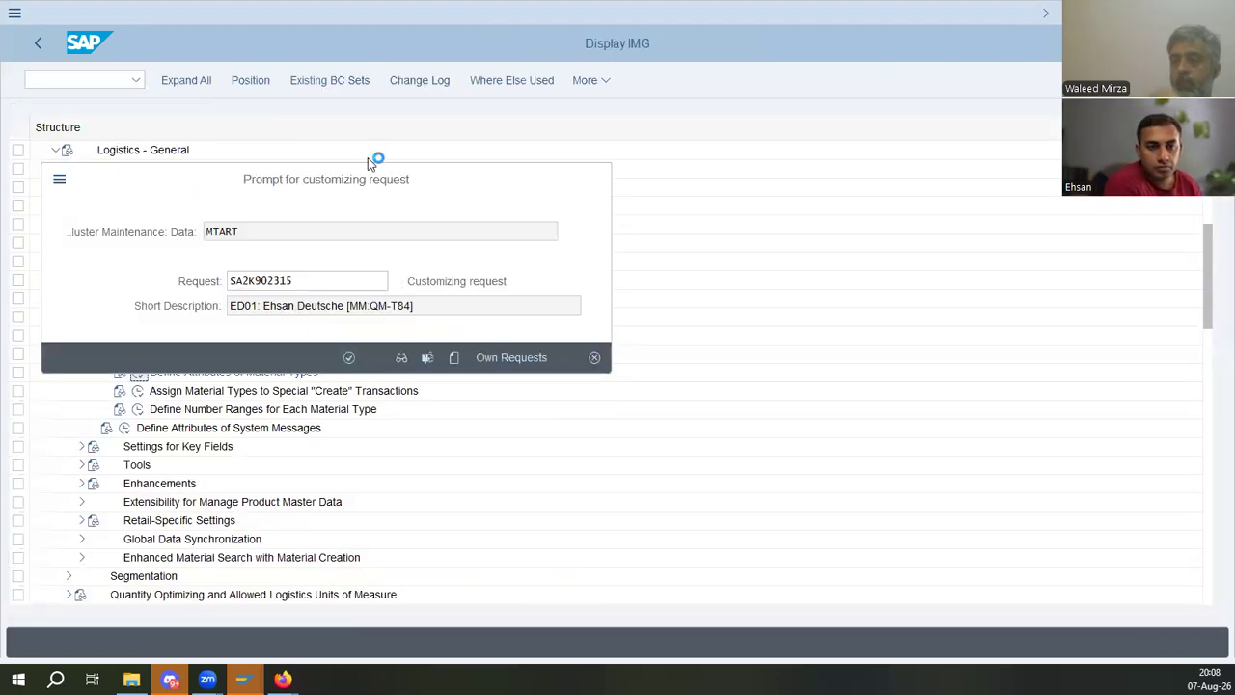
{"action": "left_click", "coordinate": [348, 357]}
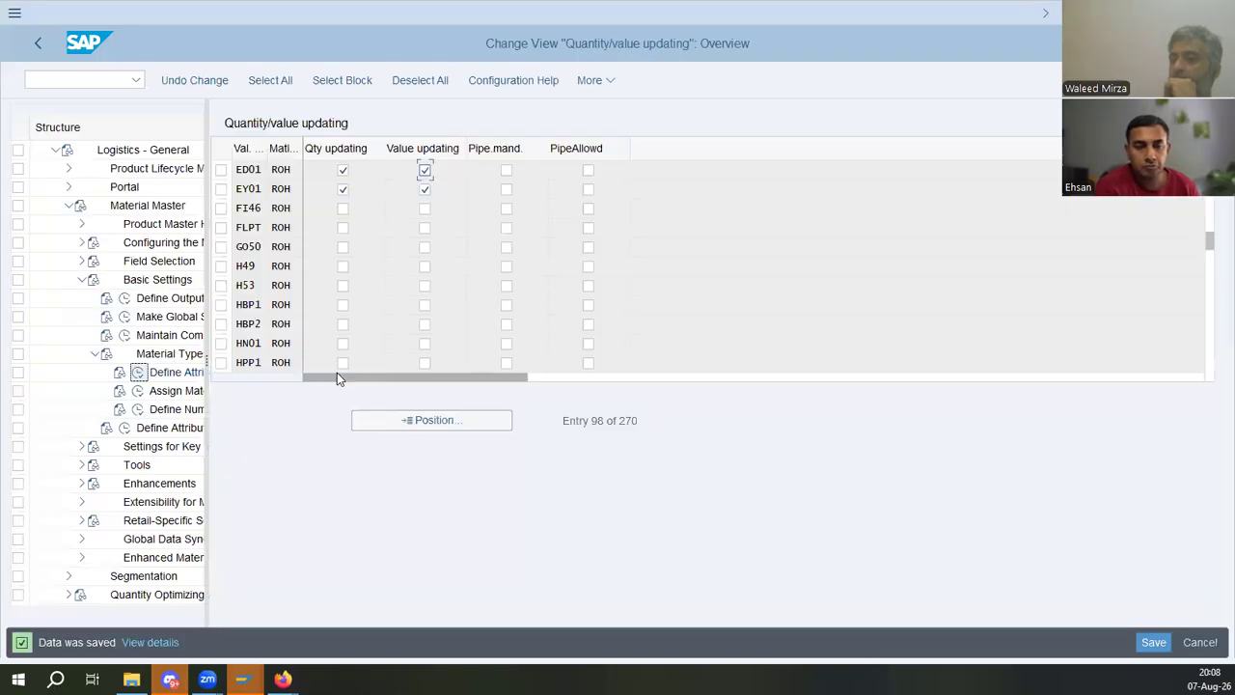
{"action": "left_click", "coordinate": [403, 421]}
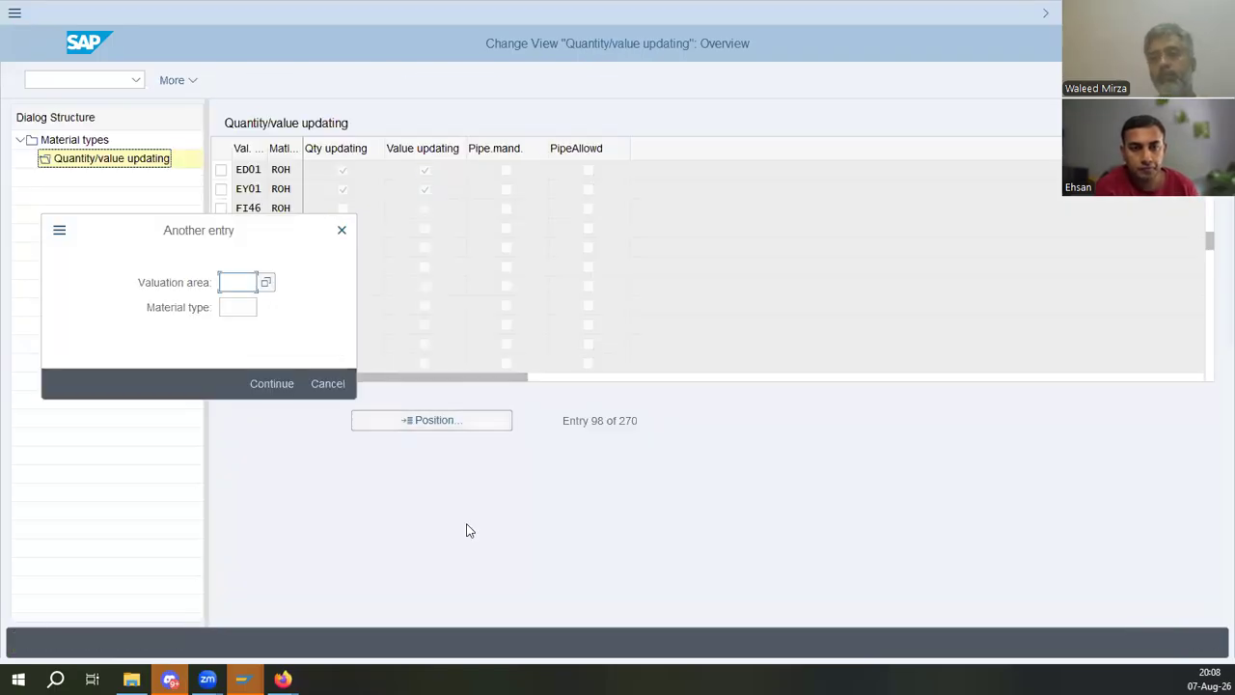
{"action": "key", "text": "Tab"}
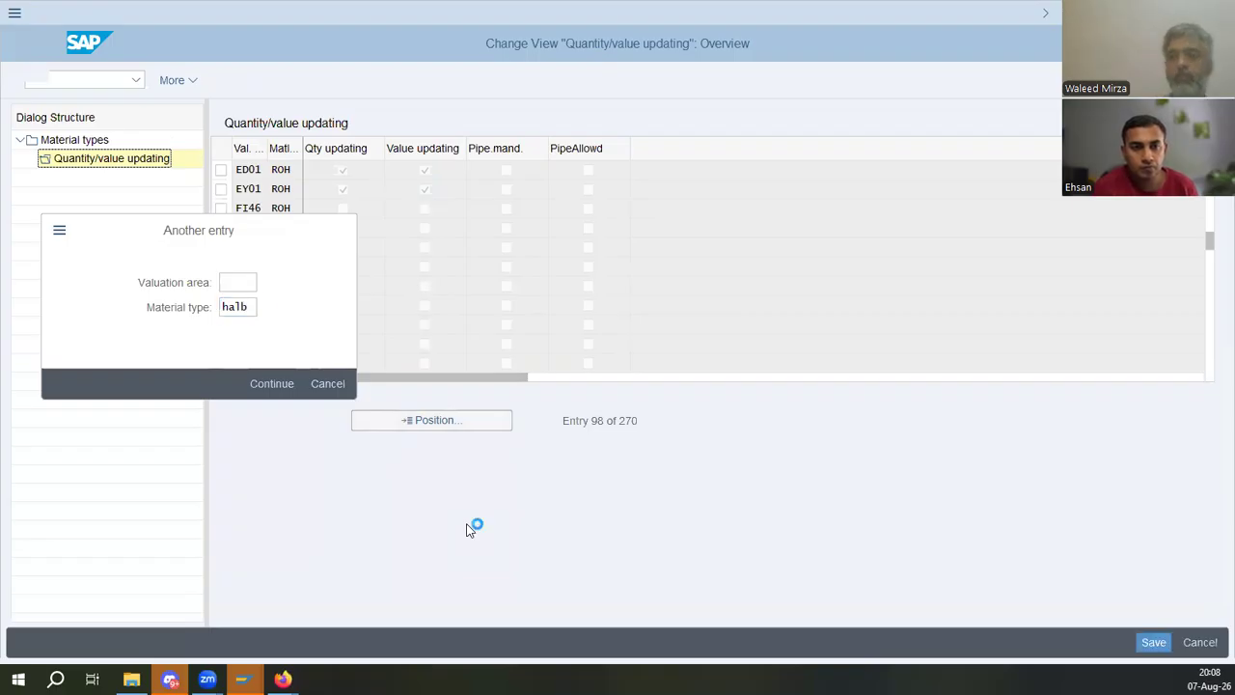
{"action": "key", "text": "Return"}
- Locate material type HALB in the material types list and open its quantity/value updating settings
{"action": "left_click", "coordinate": [73, 141]}
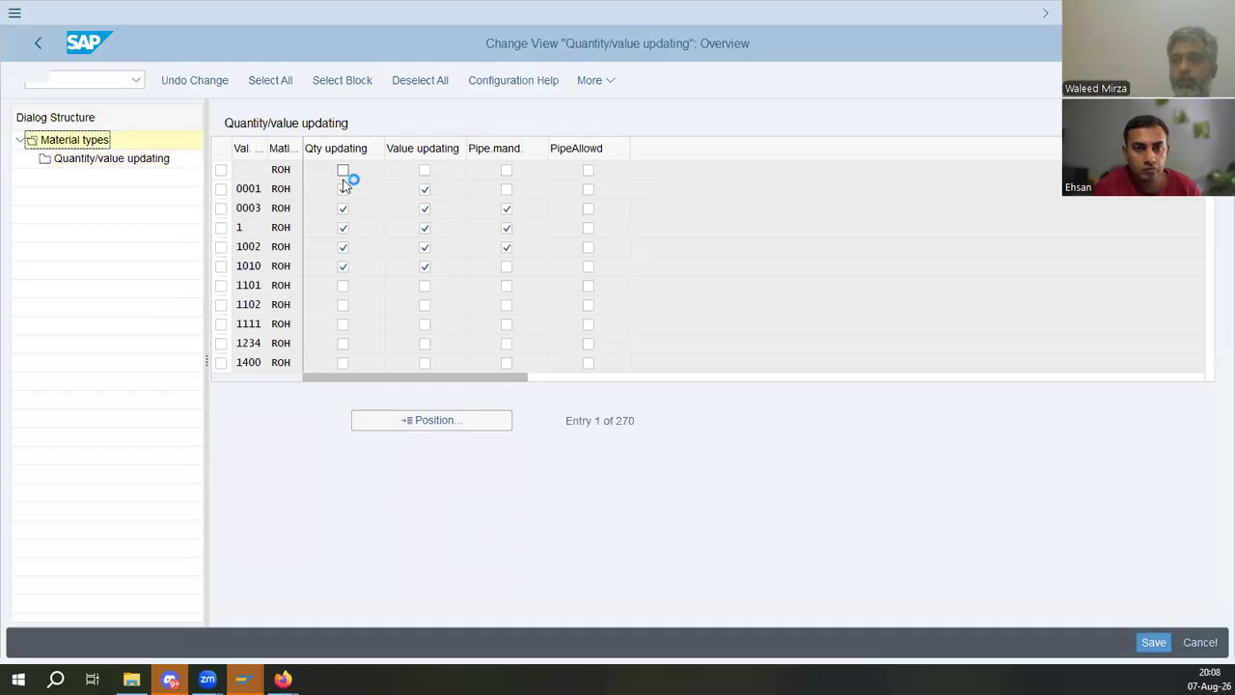
{"action": "left_click", "coordinate": [460, 417]}
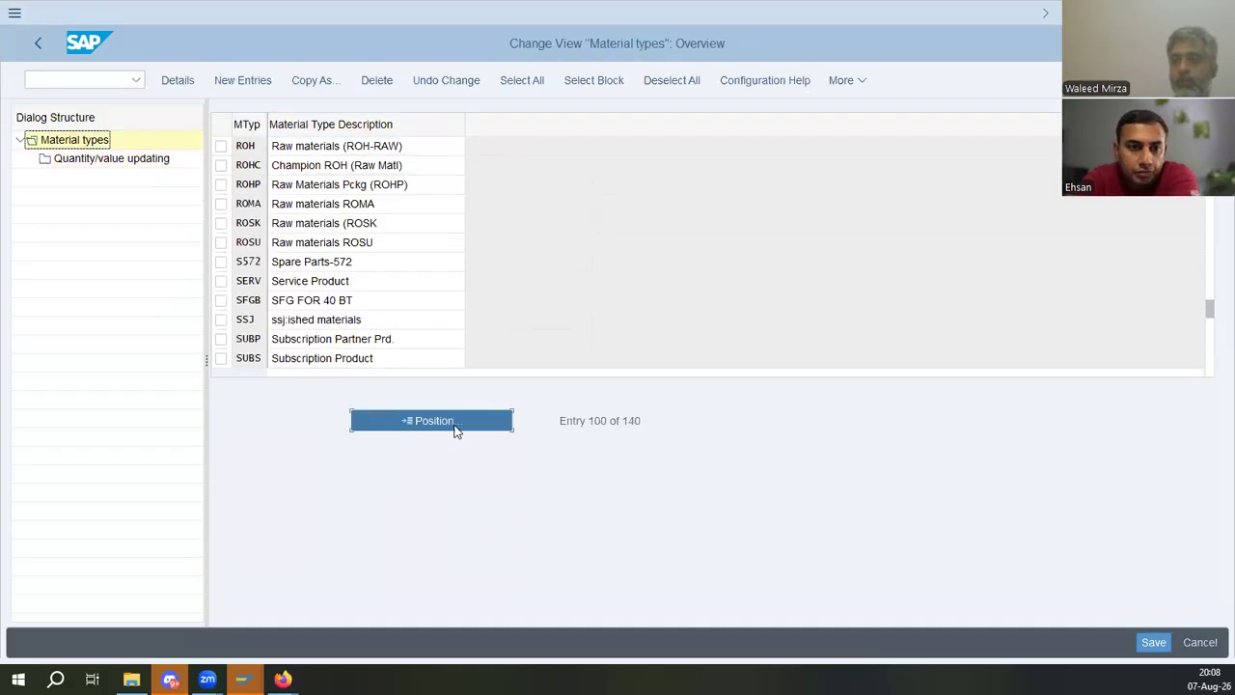
{"action": "type", "text": "halb"}
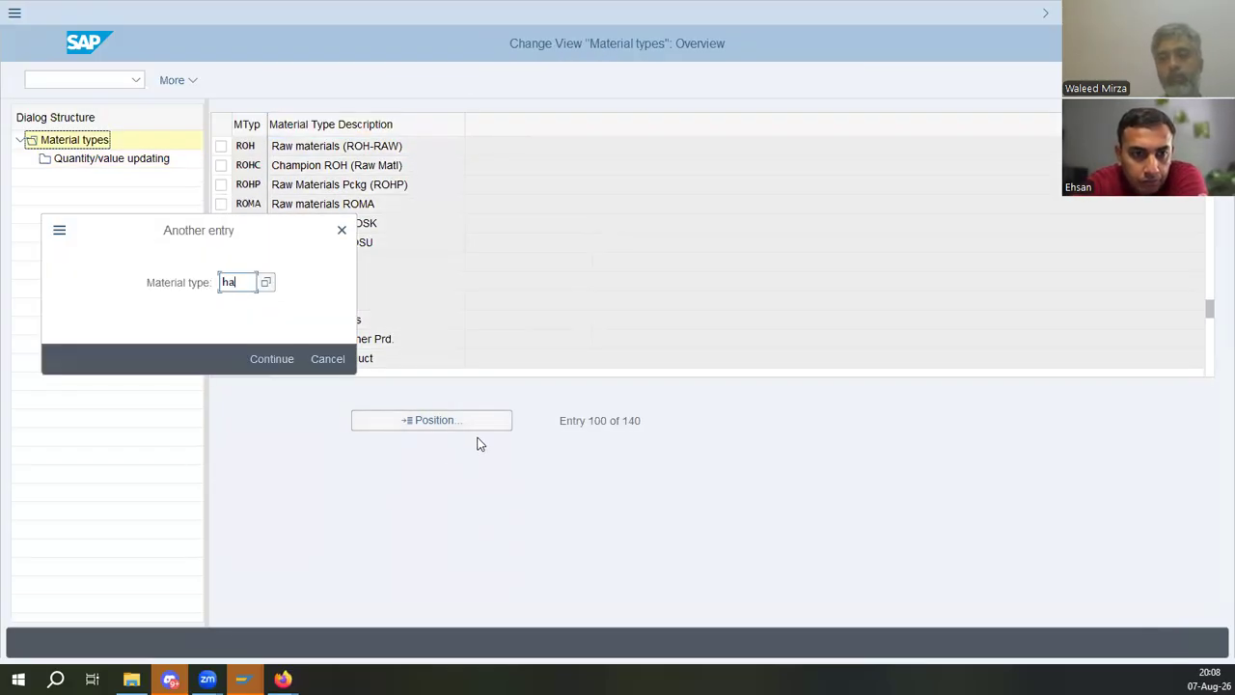
{"action": "key", "text": "Return"}
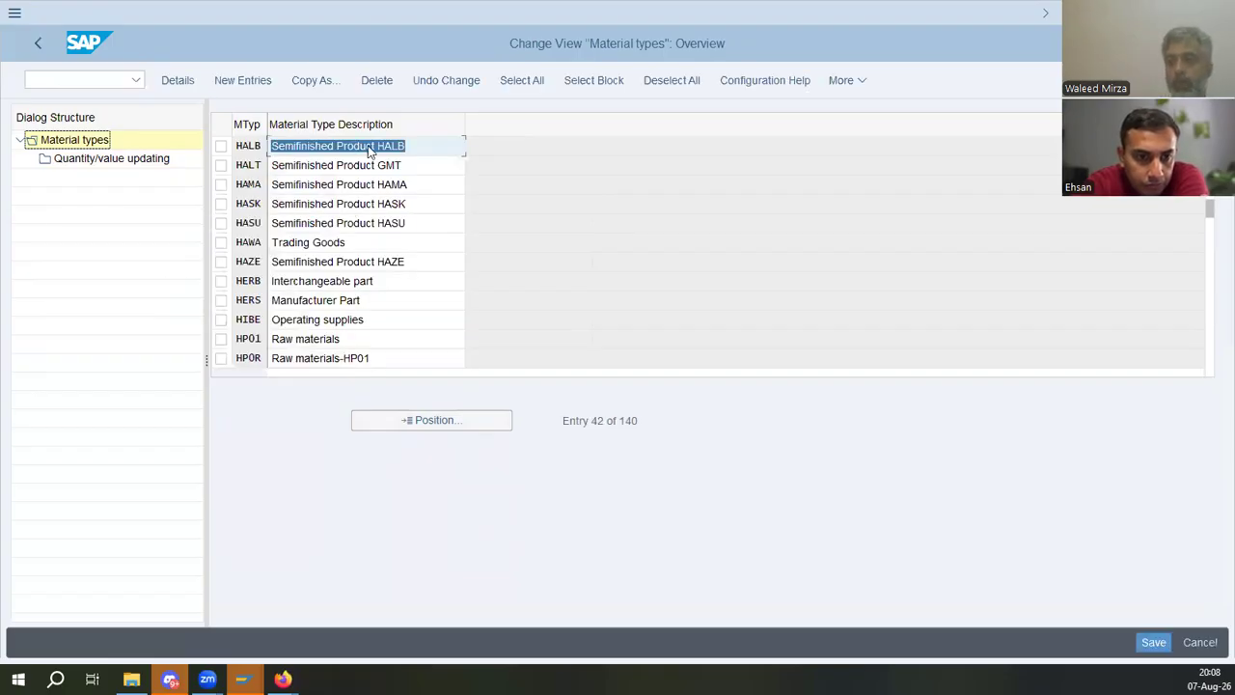
{"action": "left_click", "coordinate": [220, 145]}
{"action": "left_click", "coordinate": [111, 160]}
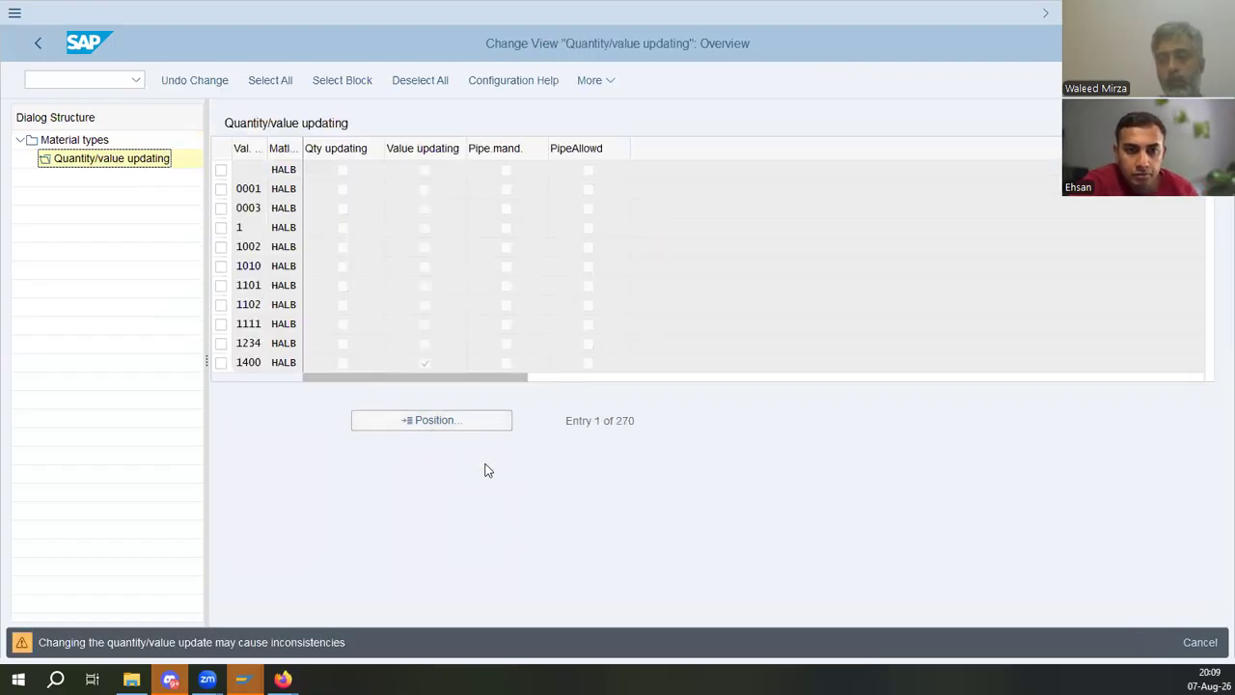
- Enable quantity and value updating for valuation area ED01 on HALB and save
{"action": "type", "text": "ed01"}
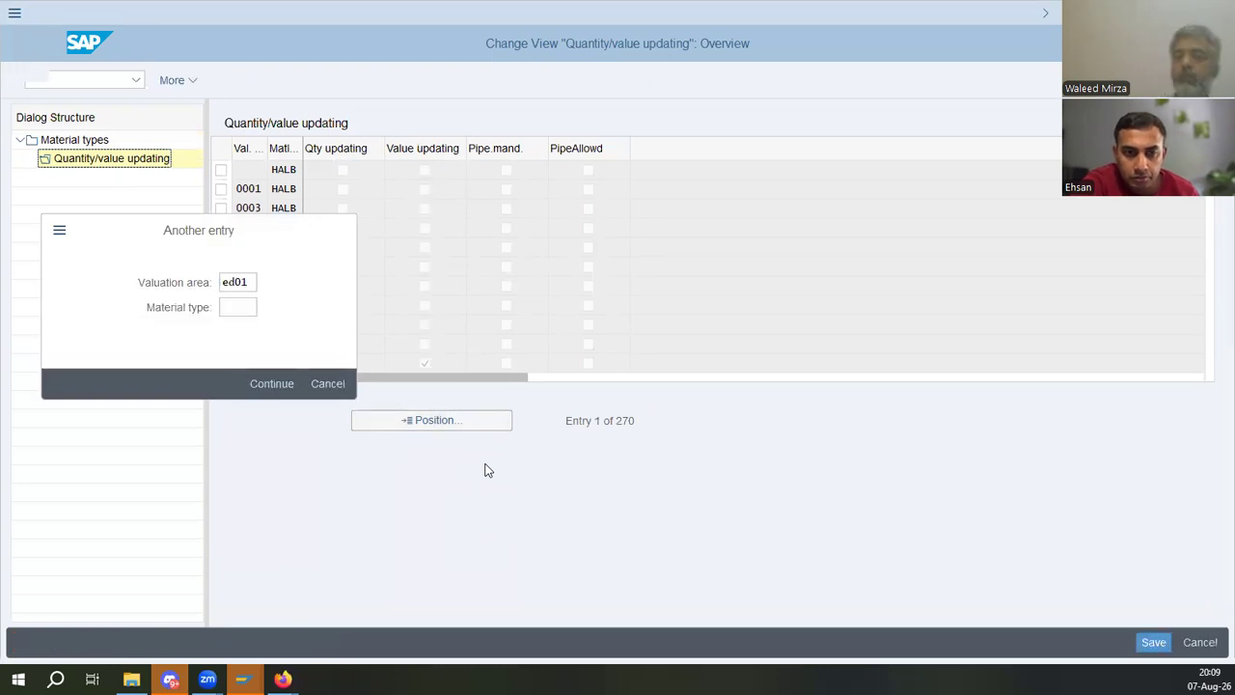
{"action": "key", "text": "Return"}
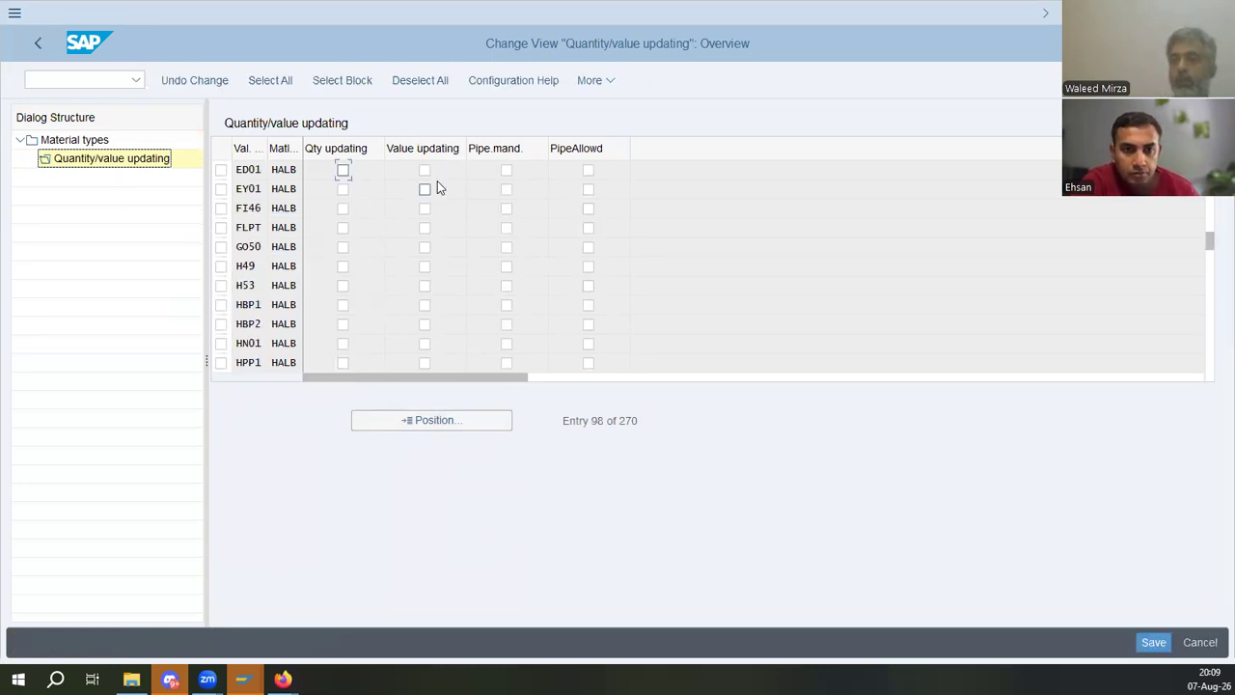
{"action": "left_click", "coordinate": [425, 171]}
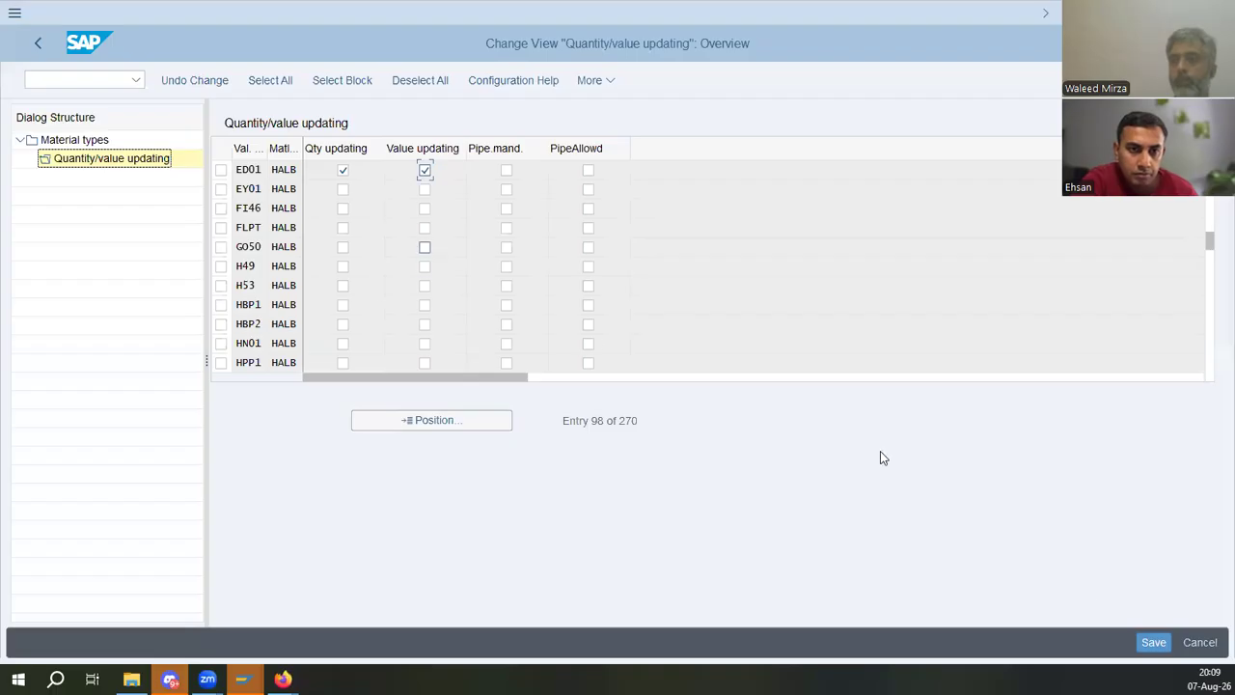
{"action": "left_click", "coordinate": [1151, 637]}
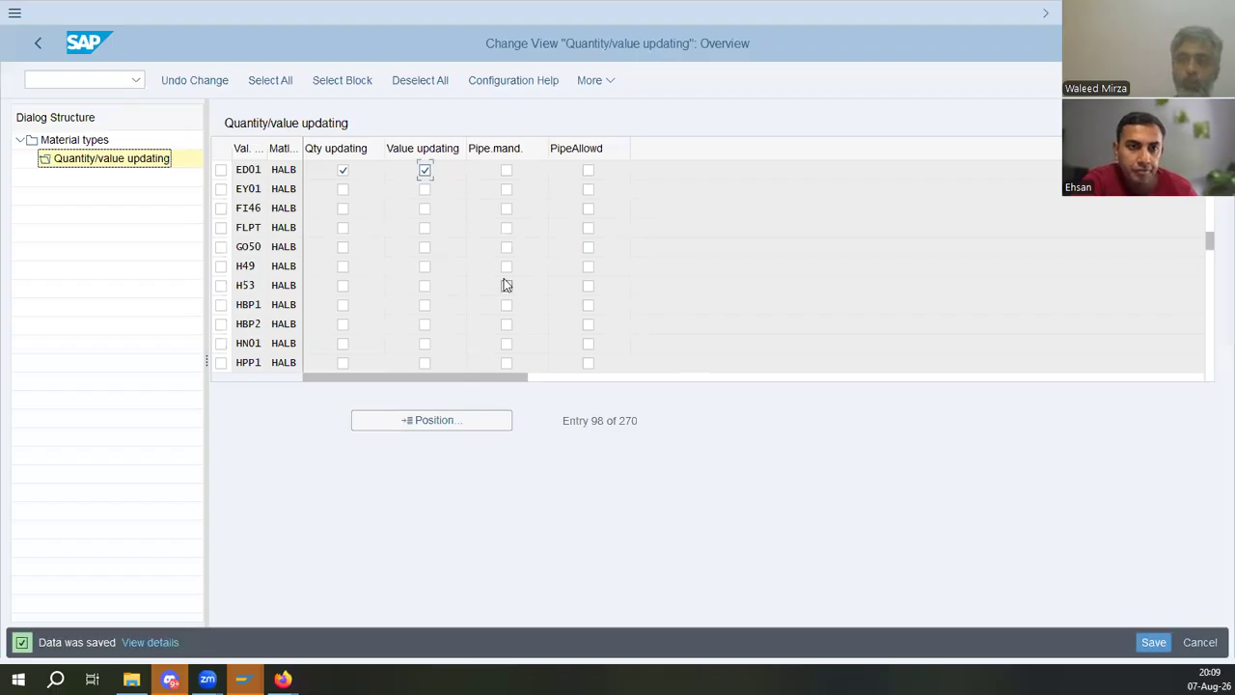
- Locate material type FERT in the material types list and open its quantity/value updating settings
{"action": "left_click", "coordinate": [97, 140]}
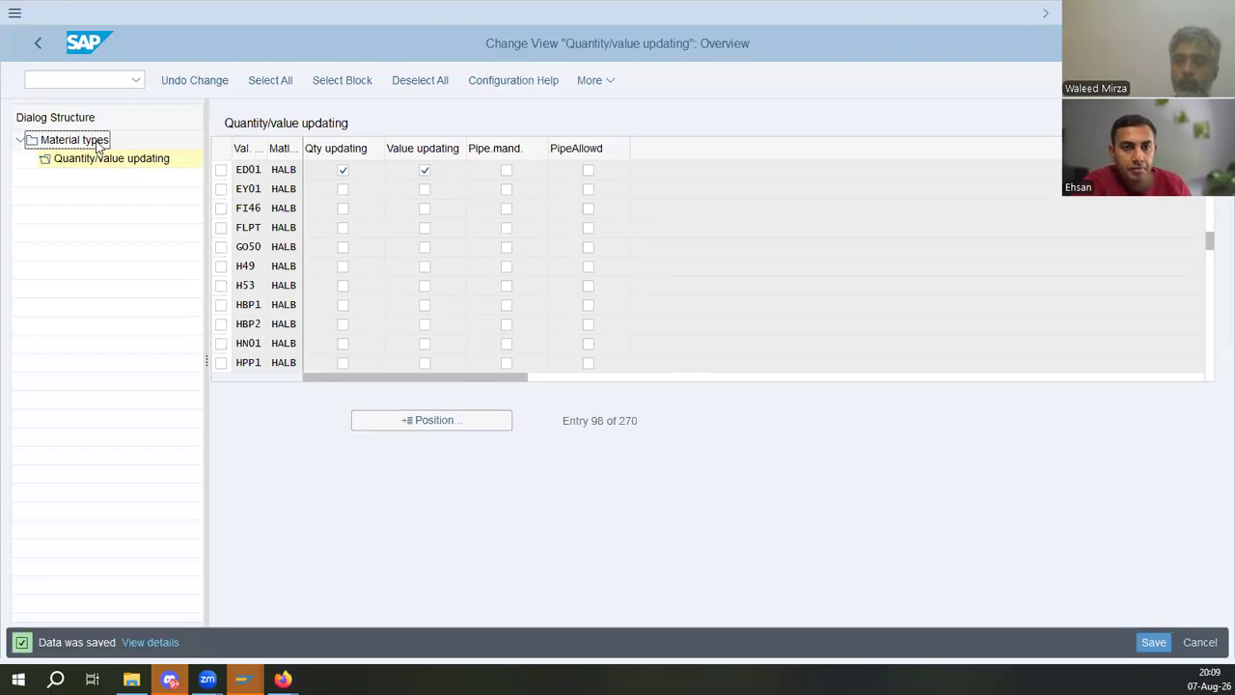
{"action": "left_click", "coordinate": [406, 421]}
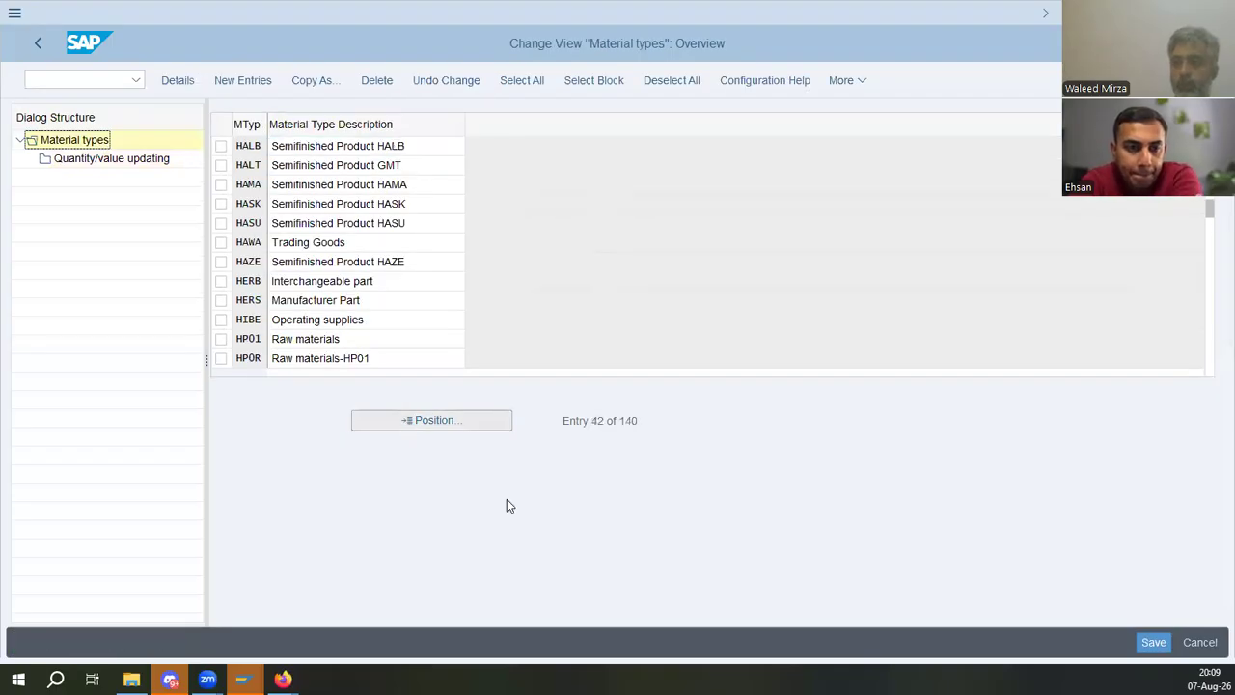
{"action": "type", "text": "fert"}
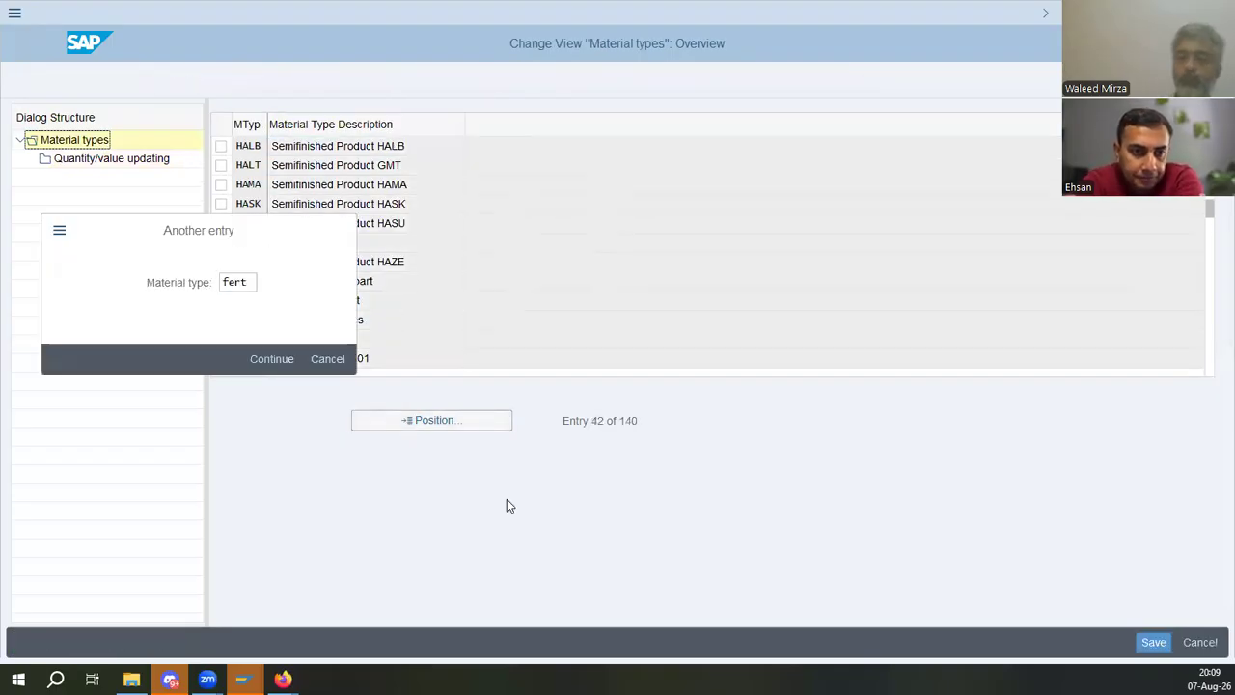
{"action": "key", "text": "Return"}
{"action": "left_click", "coordinate": [220, 145]}
{"action": "left_click", "coordinate": [99, 159]}
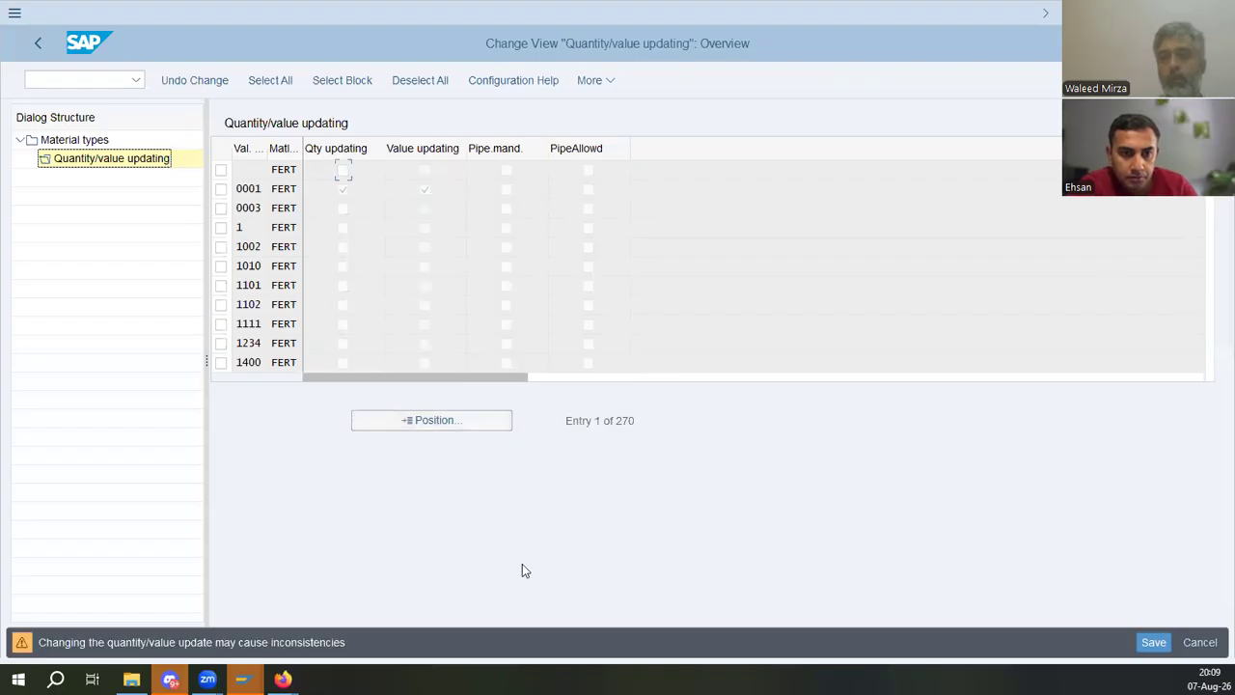
- Enable quantity and value updating for valuation area ED01 on FERT and save
{"action": "key", "text": "F6"}
{"action": "type", "text": "ed01"}
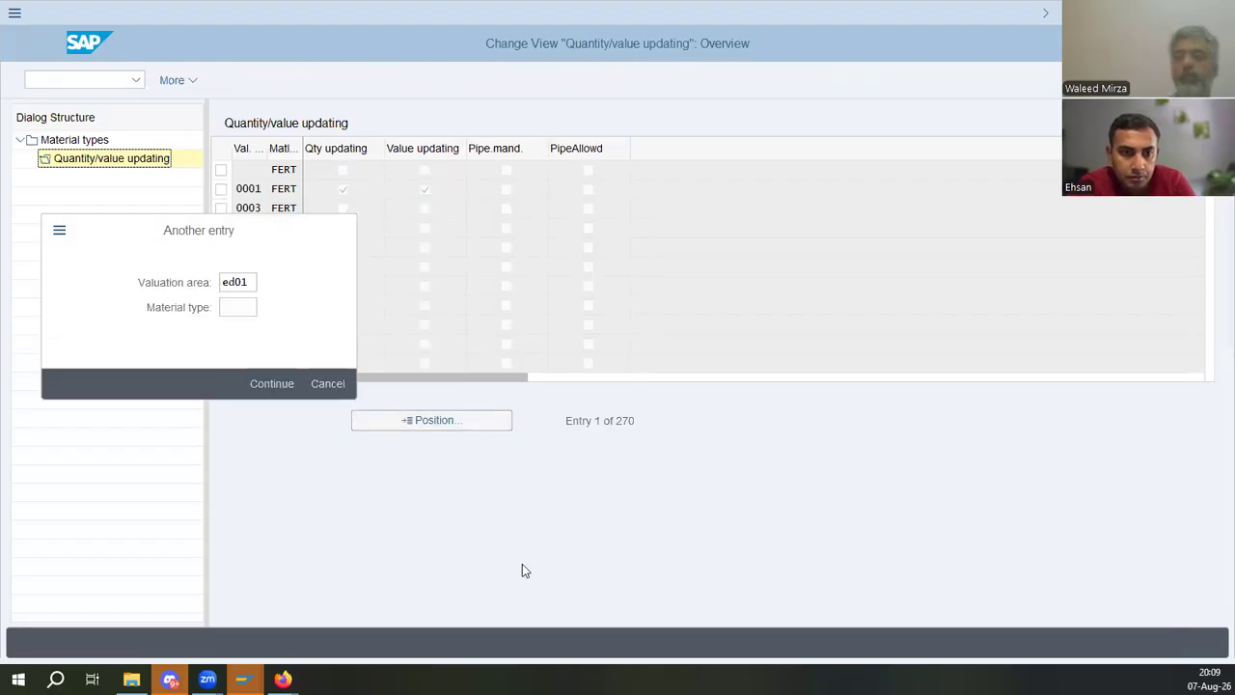
{"action": "key", "text": "Return"}
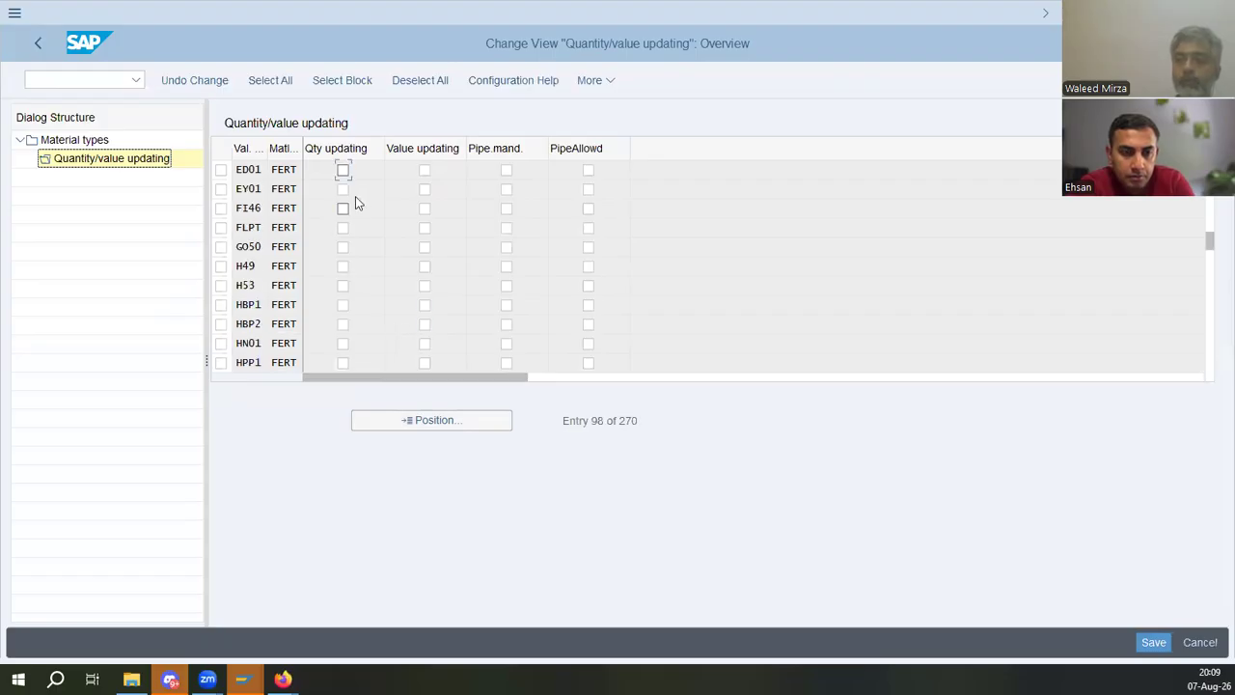
{"action": "left_click", "coordinate": [342, 169]}
{"action": "left_click", "coordinate": [424, 169]}
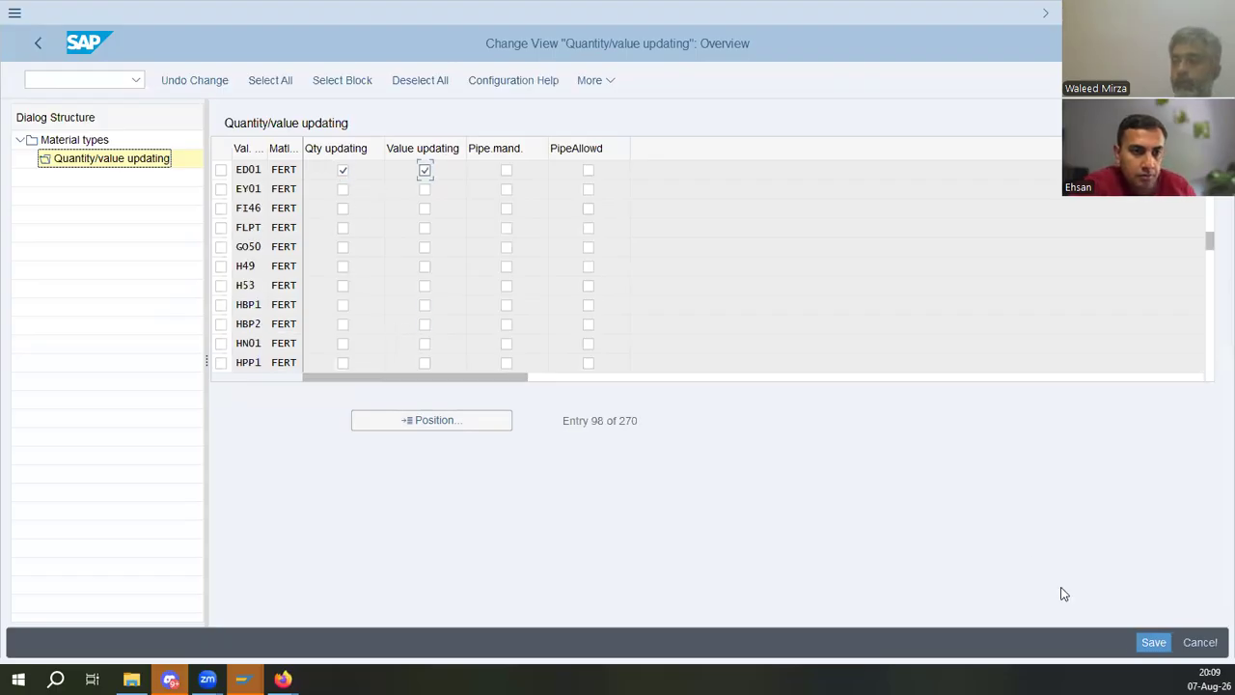
{"action": "left_click", "coordinate": [1155, 643]}
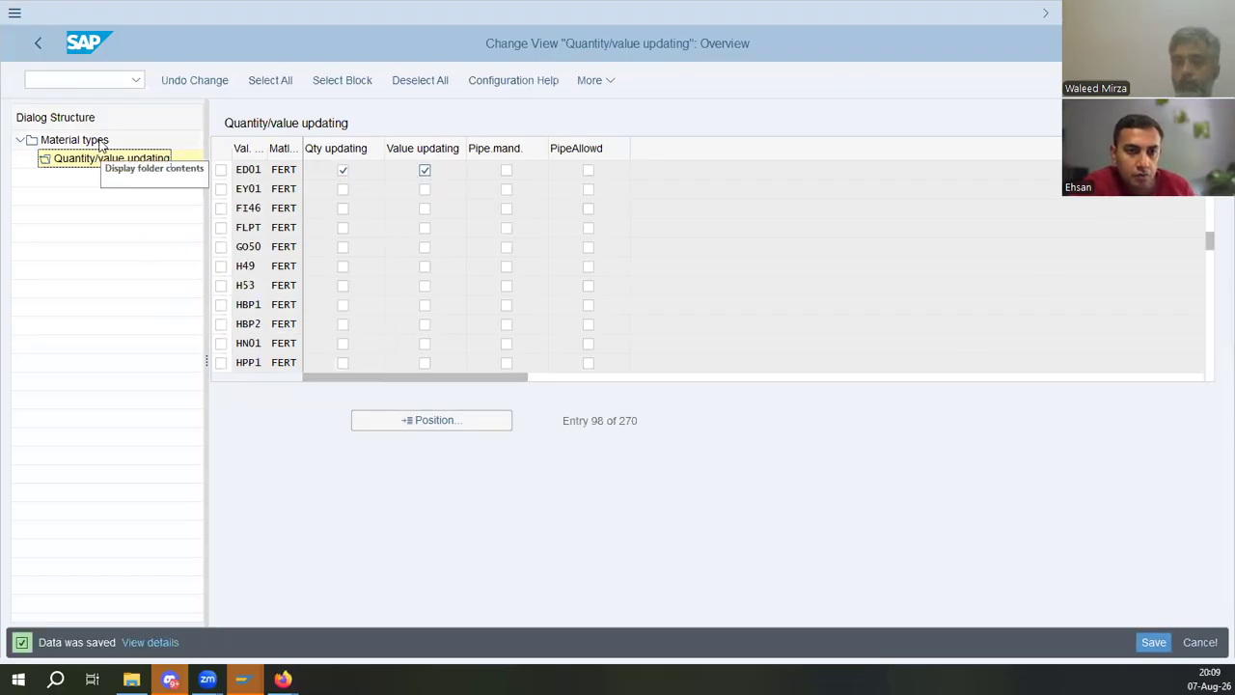
- Locate material type VERP in the material types list and open its quantity/value updating settings
{"action": "left_click", "coordinate": [432, 421]}
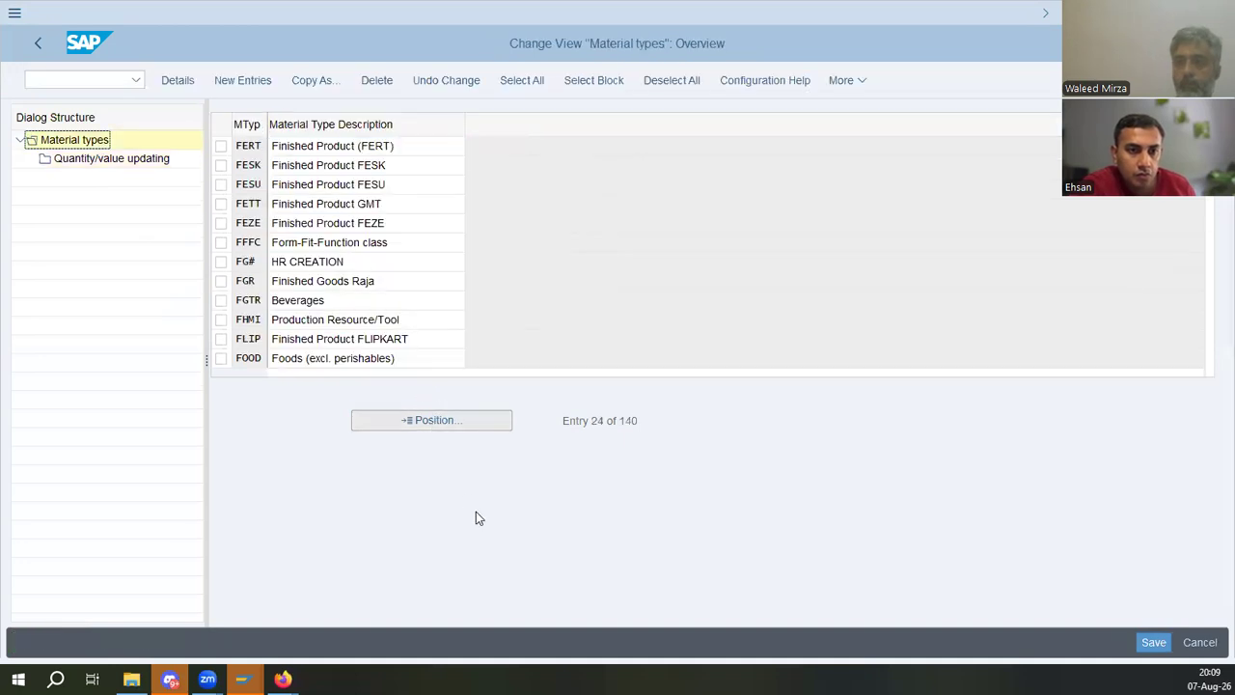
{"action": "type", "text": "verp"}
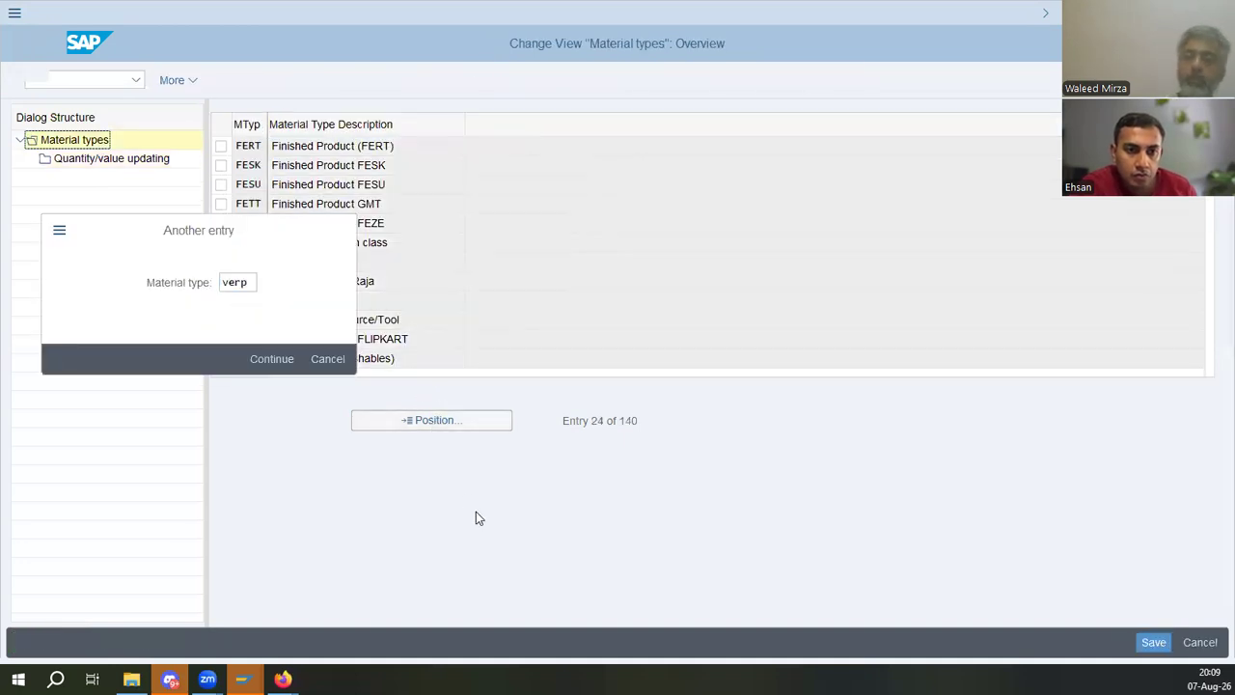
{"action": "key", "text": "Return"}
{"action": "left_click", "coordinate": [221, 145]}
{"action": "double_click", "coordinate": [83, 160]}
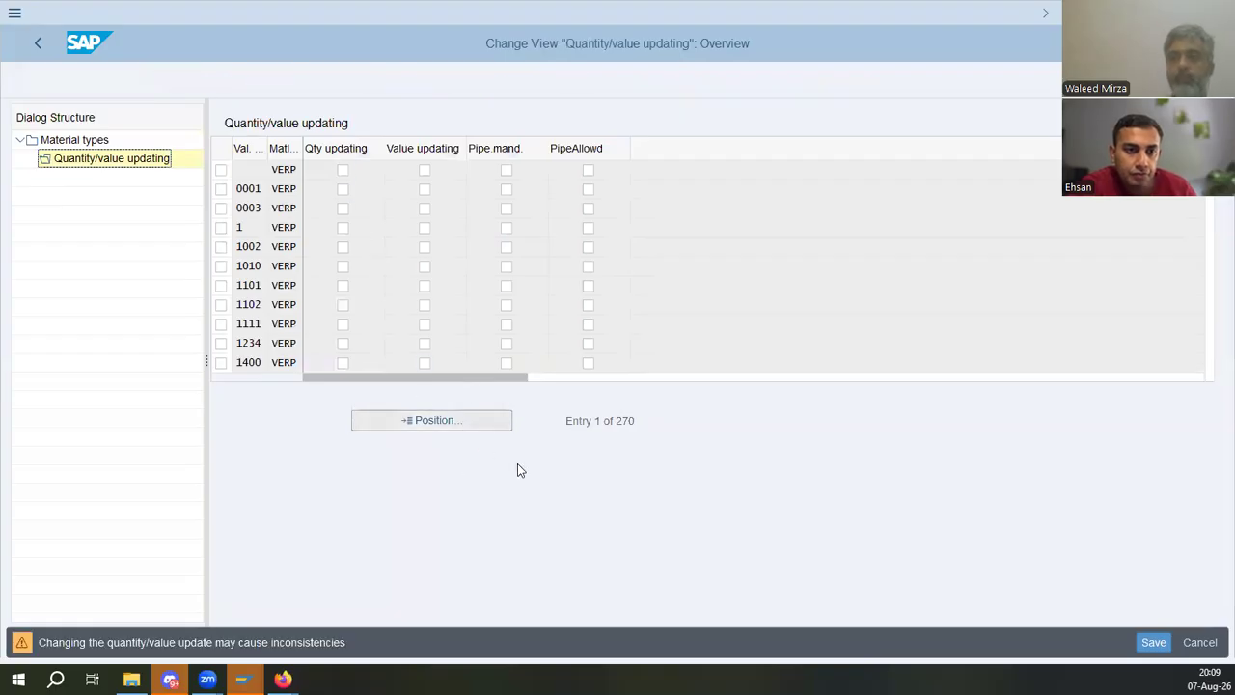
- Enable quantity and value updating for valuation area ED01 on VERP and save
{"action": "key", "text": "Return"}
{"action": "type", "text": "ed01"}
{"action": "key", "text": "Return"}
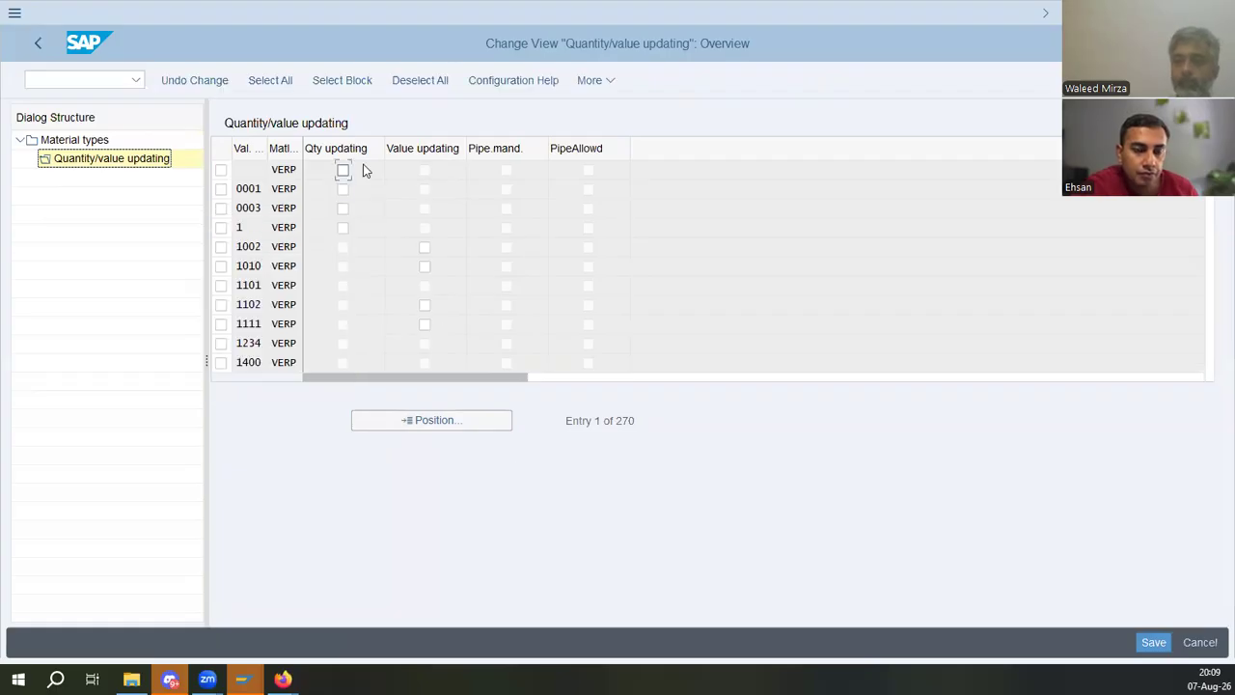
{"action": "left_click", "coordinate": [424, 171]}
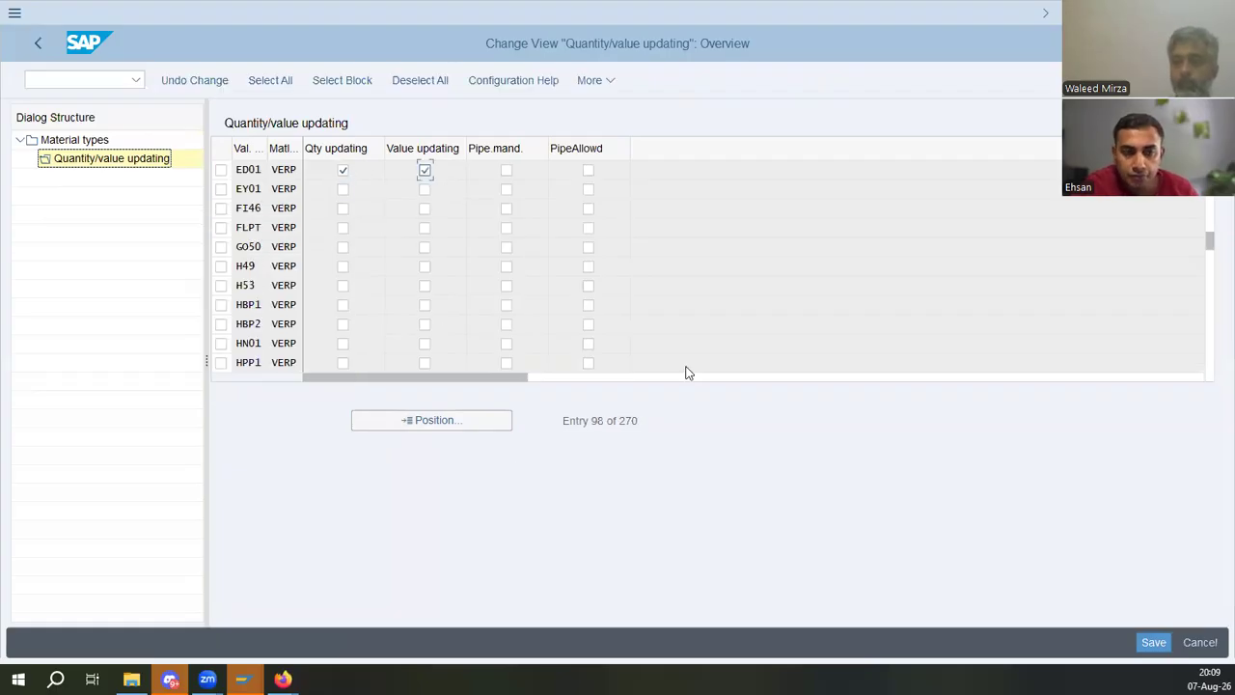
{"action": "left_click", "coordinate": [1151, 639]}
- Browse the rest of the material types list, then return to the IMG structure
{"action": "left_click", "coordinate": [96, 142]}
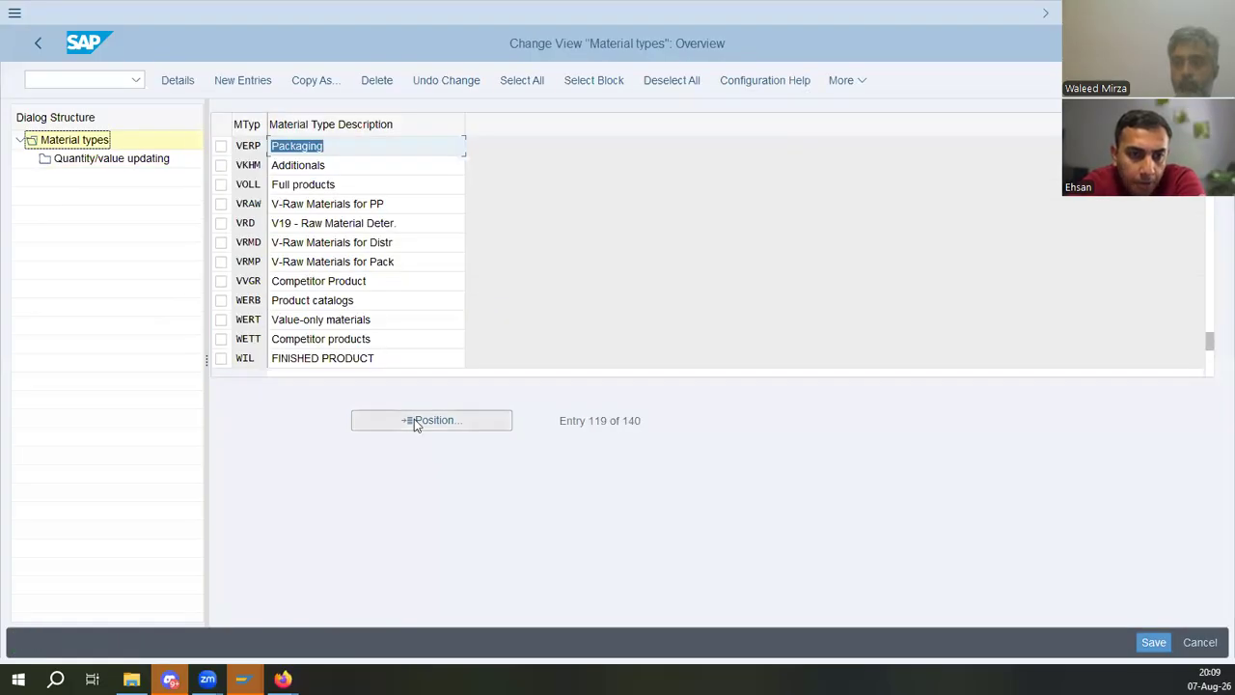
{"action": "scroll", "coordinate": [355, 294], "scroll_direction": "down", "scroll_amount": 1}
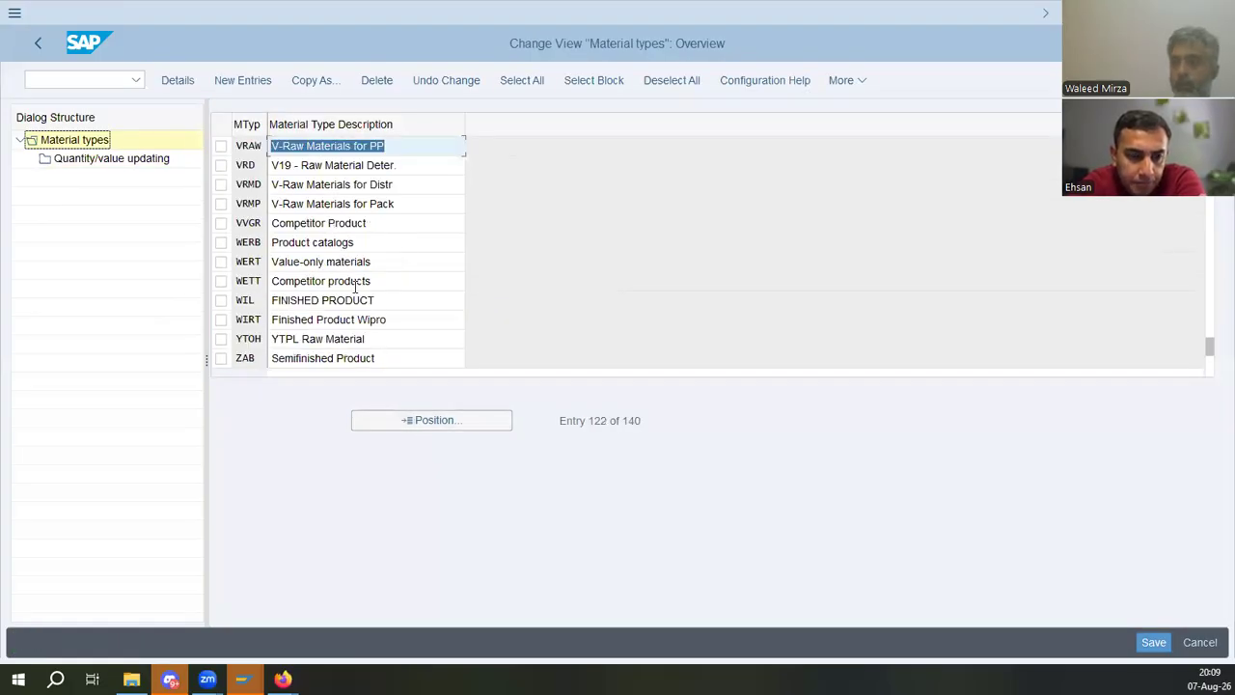
{"action": "left_click", "coordinate": [350, 204]}
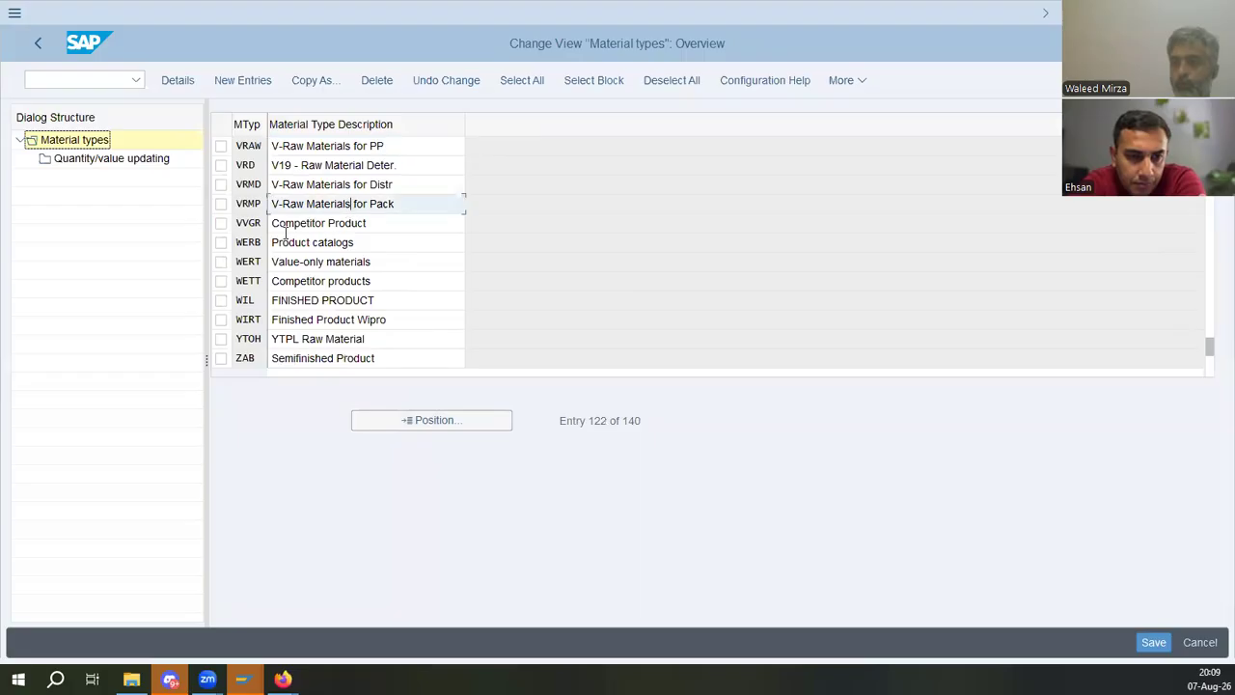
{"action": "left_click", "coordinate": [313, 242]}
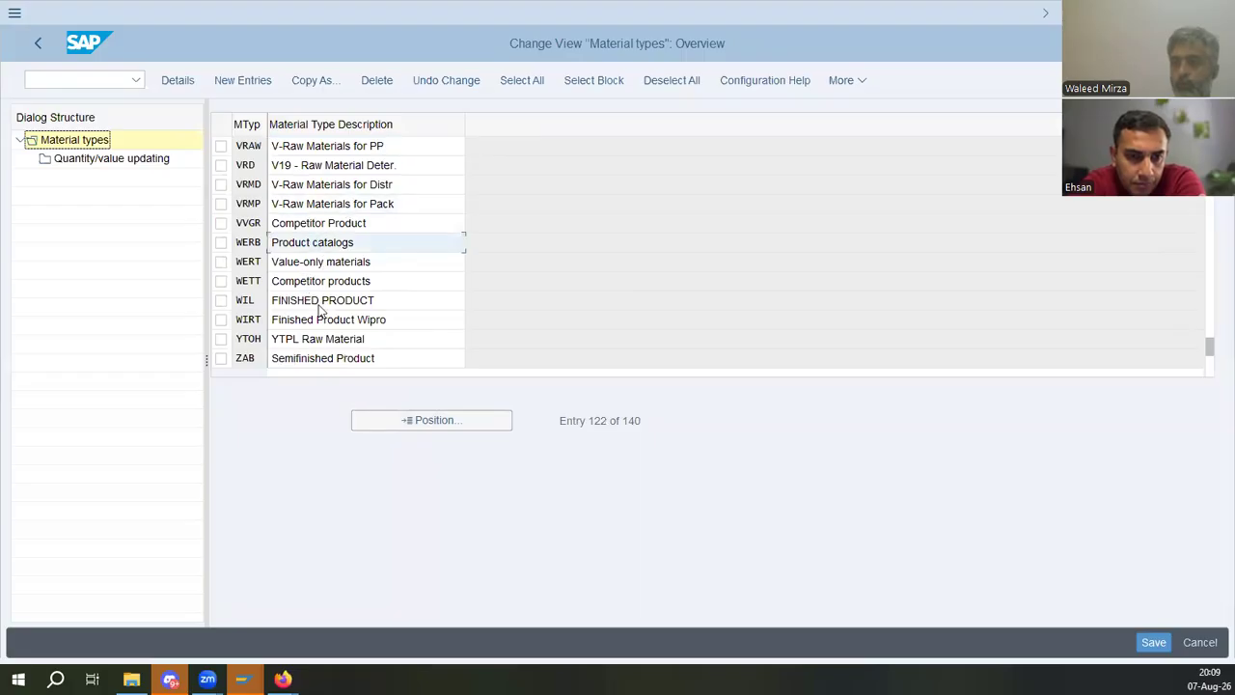
{"action": "scroll", "coordinate": [374, 336], "scroll_direction": "down", "scroll_amount": 2}
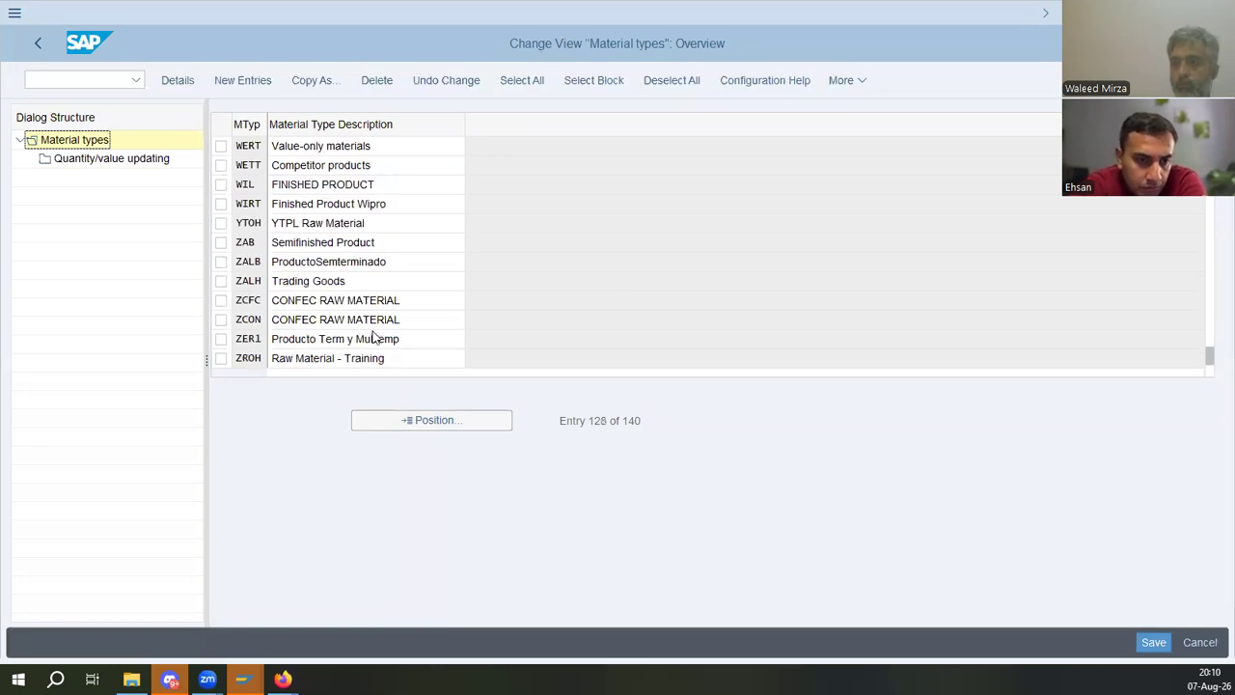
{"action": "scroll", "coordinate": [375, 336], "scroll_direction": "down", "scroll_amount": 1}
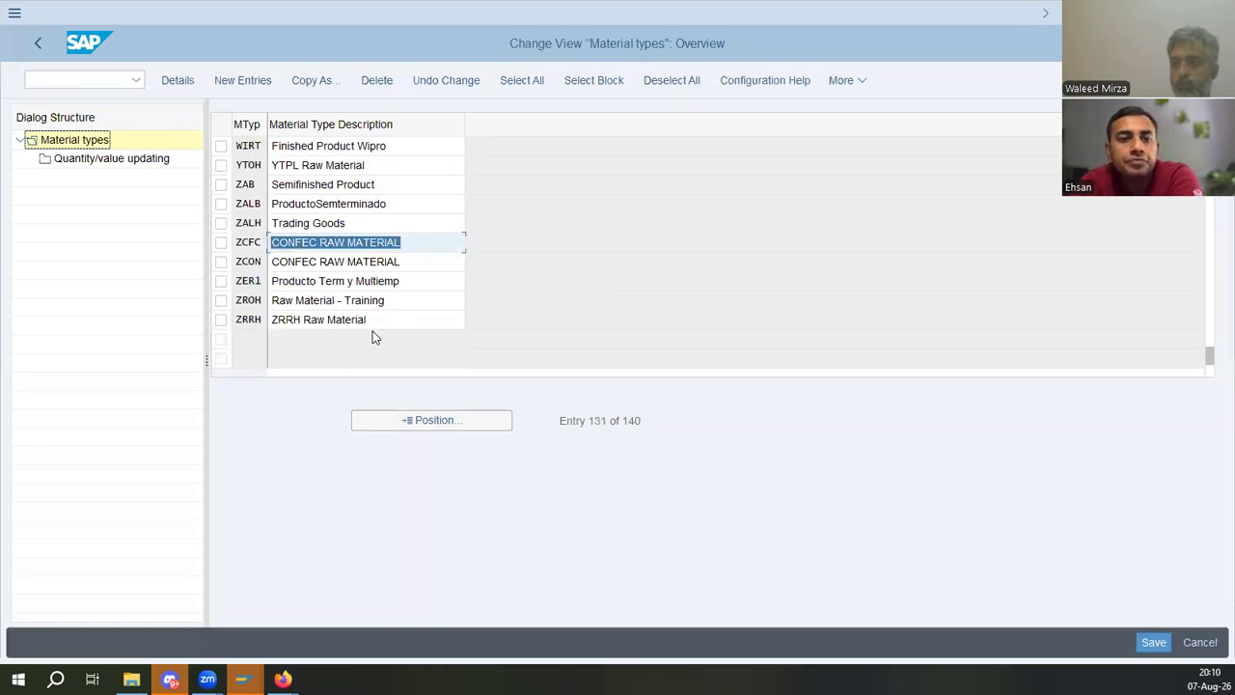
{"action": "left_click", "coordinate": [43, 45]}
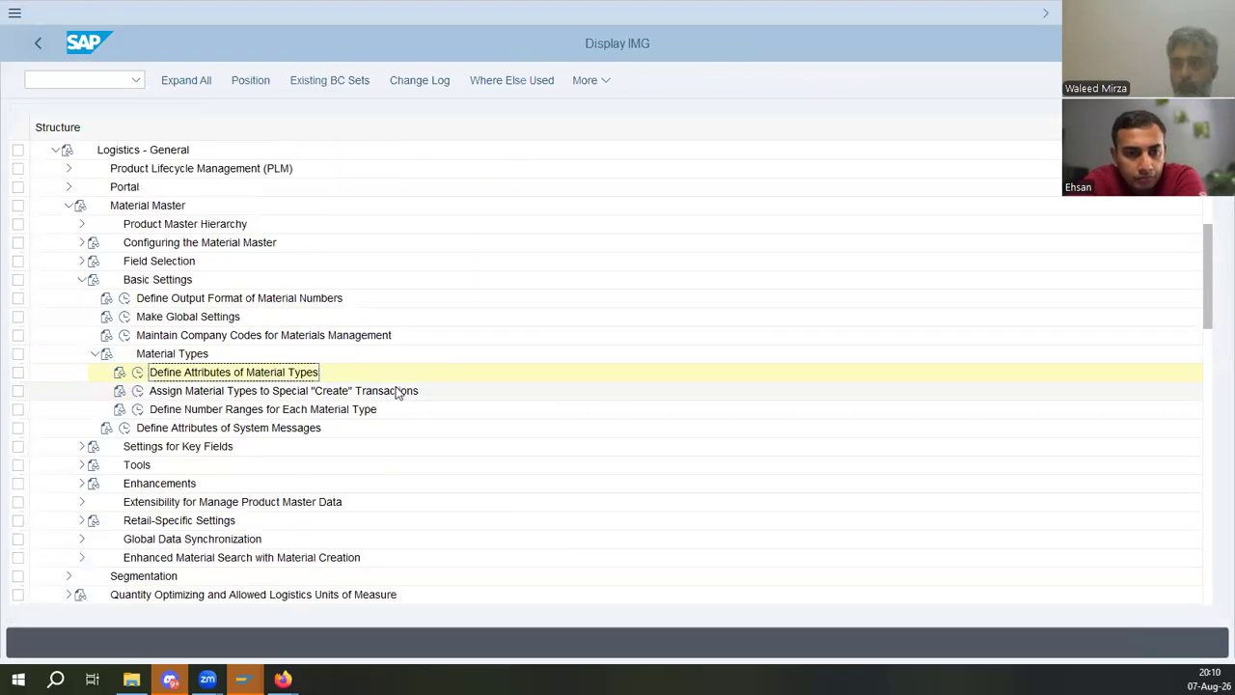
- Check the manual's steps for copying ROH to new material type YROH and reopen Define Attributes of Material Types
{"action": "key", "text": "alt+Tab"}
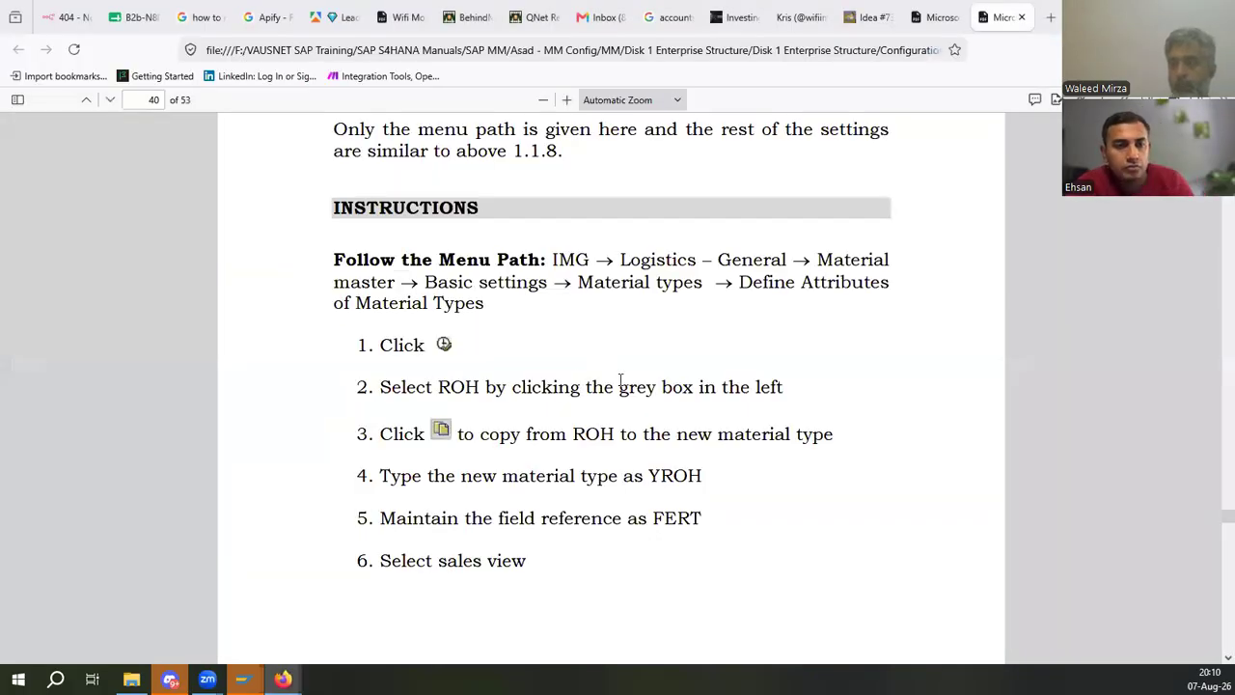
{"action": "scroll", "coordinate": [619, 380], "scroll_direction": "down", "scroll_amount": 10}
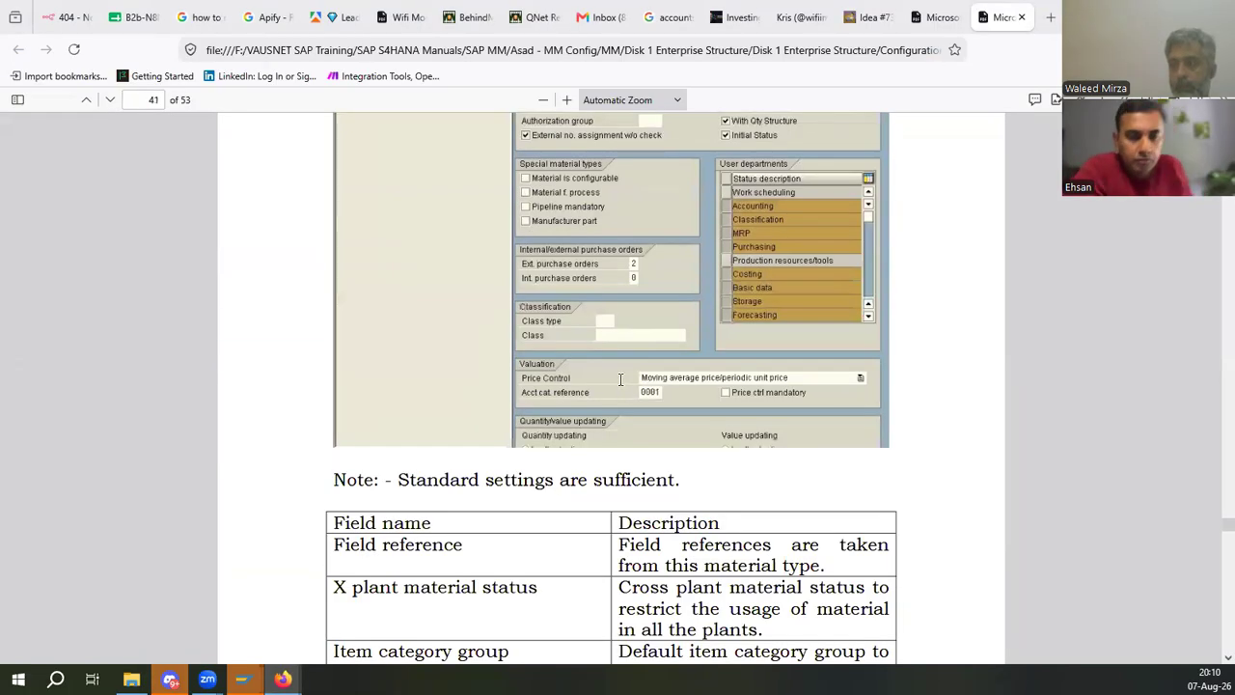
{"action": "scroll", "coordinate": [619, 380], "scroll_direction": "up", "scroll_amount": 3}
{"action": "scroll", "coordinate": [619, 380], "scroll_direction": "up", "scroll_amount": 5}
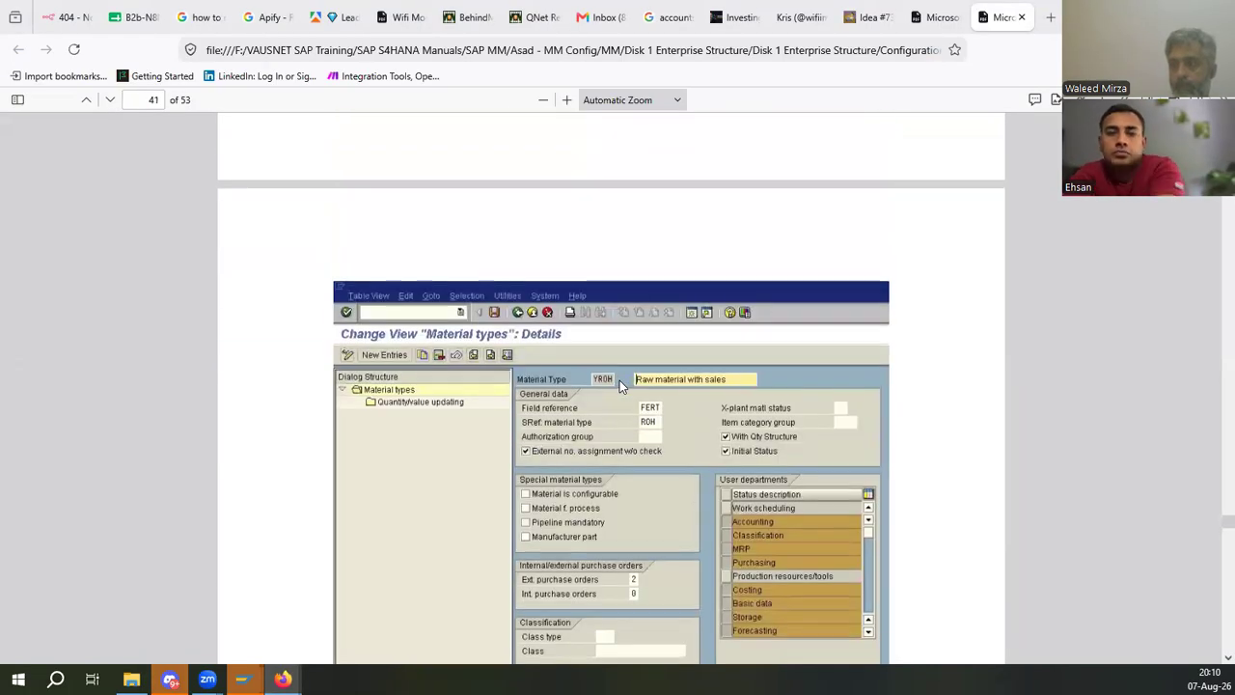
{"action": "key", "text": "alt+Tab"}
{"action": "left_click", "coordinate": [138, 373]}
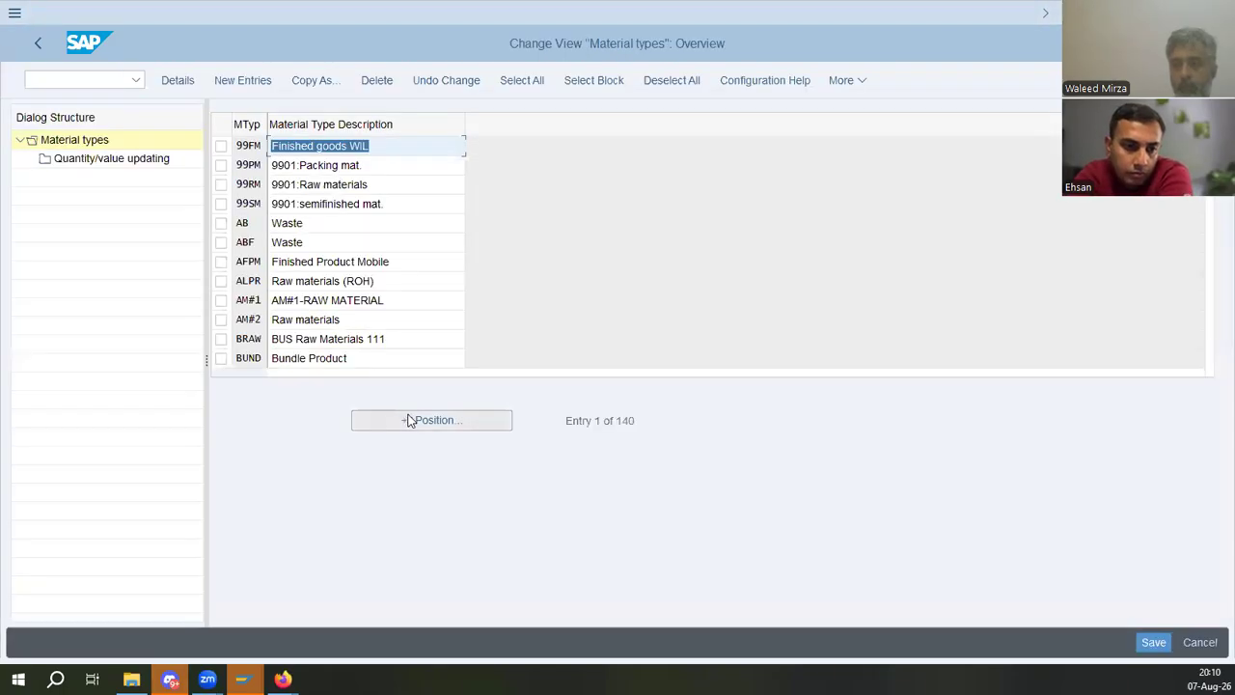
- Position the material types list on ROH and open its detail settings
{"action": "left_click", "coordinate": [409, 420]}
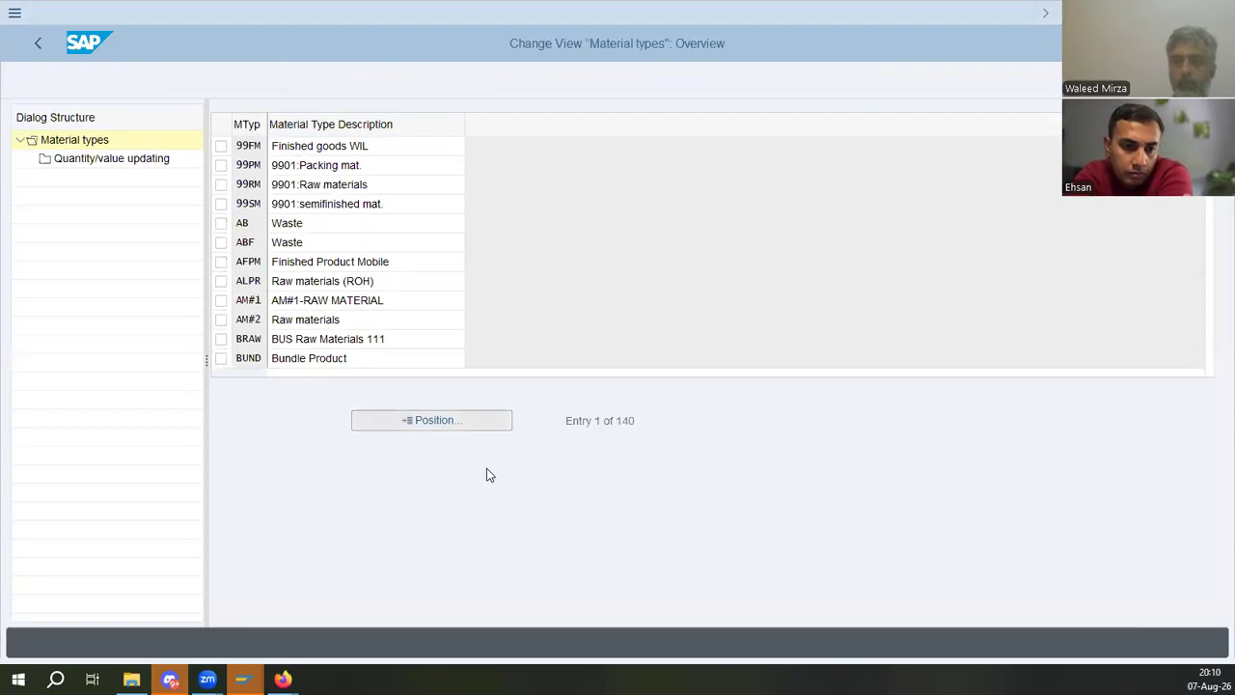
{"action": "type", "text": "roh"}
{"action": "key", "text": "Return"}
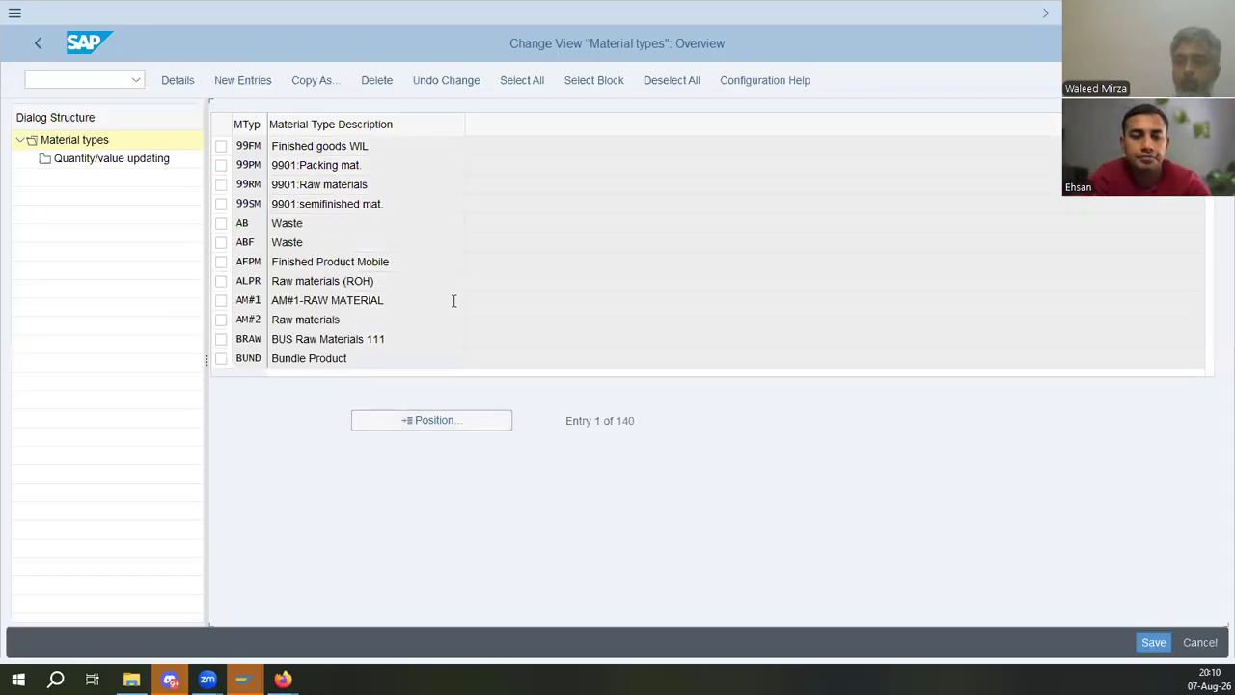
{"action": "scroll", "coordinate": [697, 232], "scroll_direction": "down", "scroll_amount": 1}
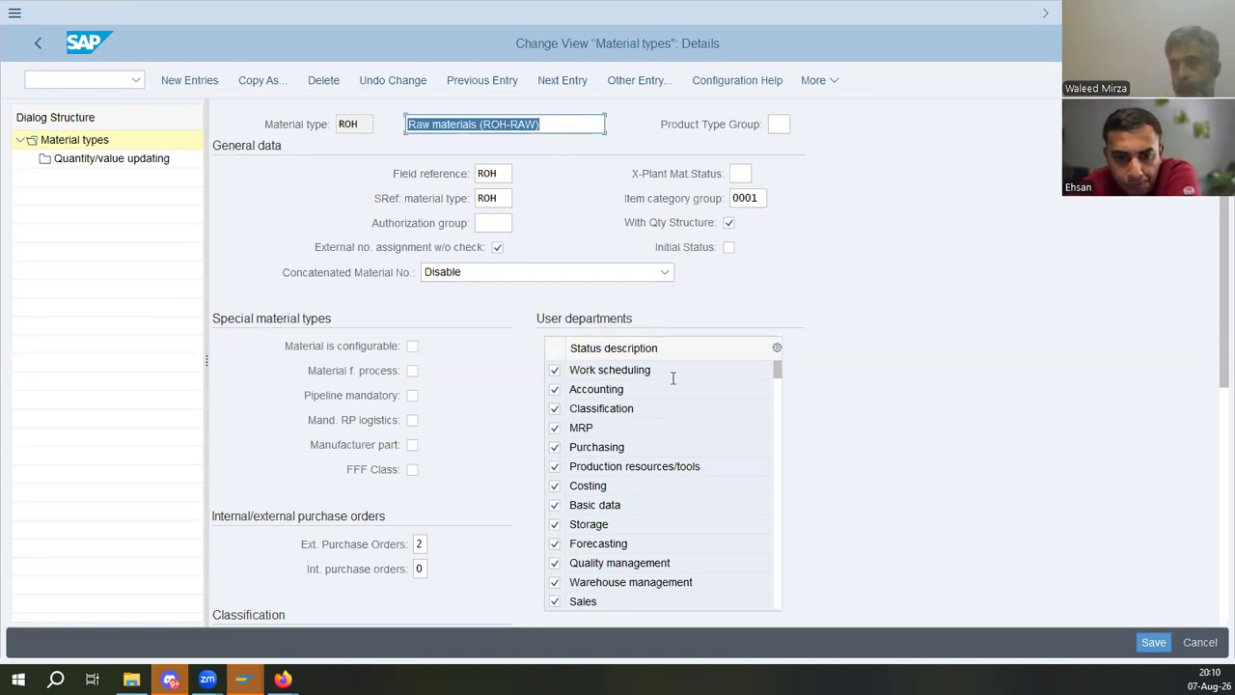
- Review ROH's field reference, valuation and quantity/value updating settings, then switch back to the configuration manual
{"action": "left_click", "coordinate": [498, 173]}
{"action": "left_click", "coordinate": [494, 198]}
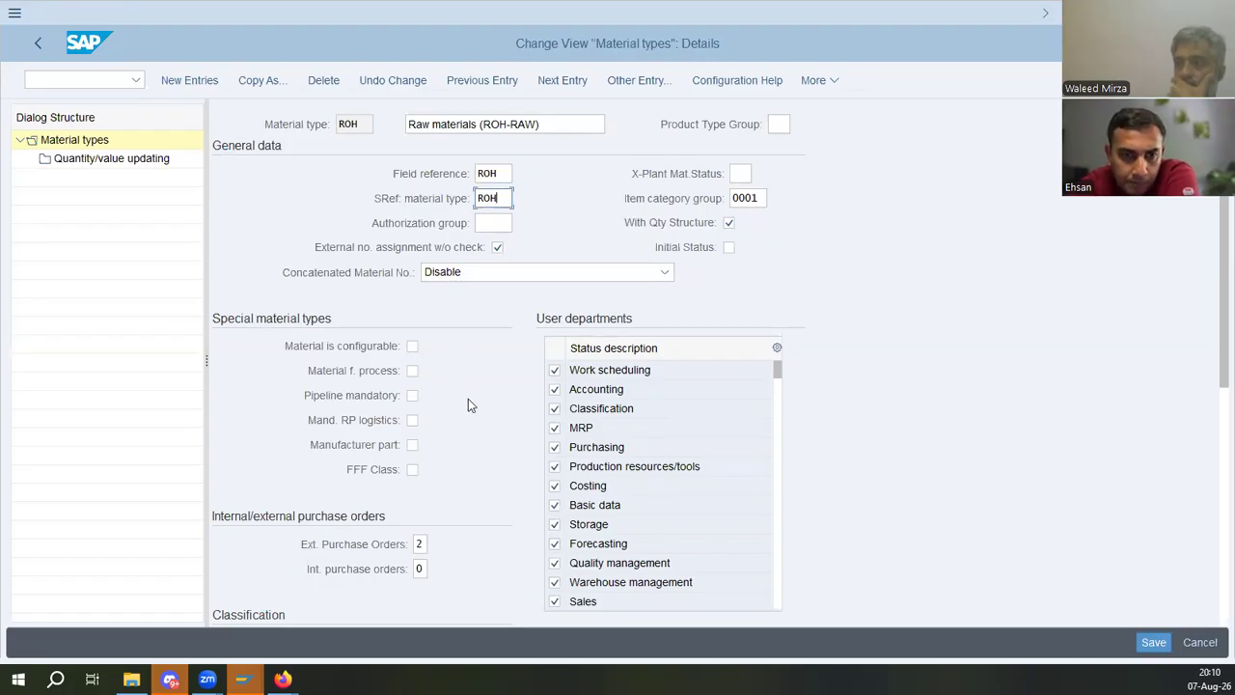
{"action": "scroll", "coordinate": [469, 400], "scroll_direction": "down", "scroll_amount": 5}
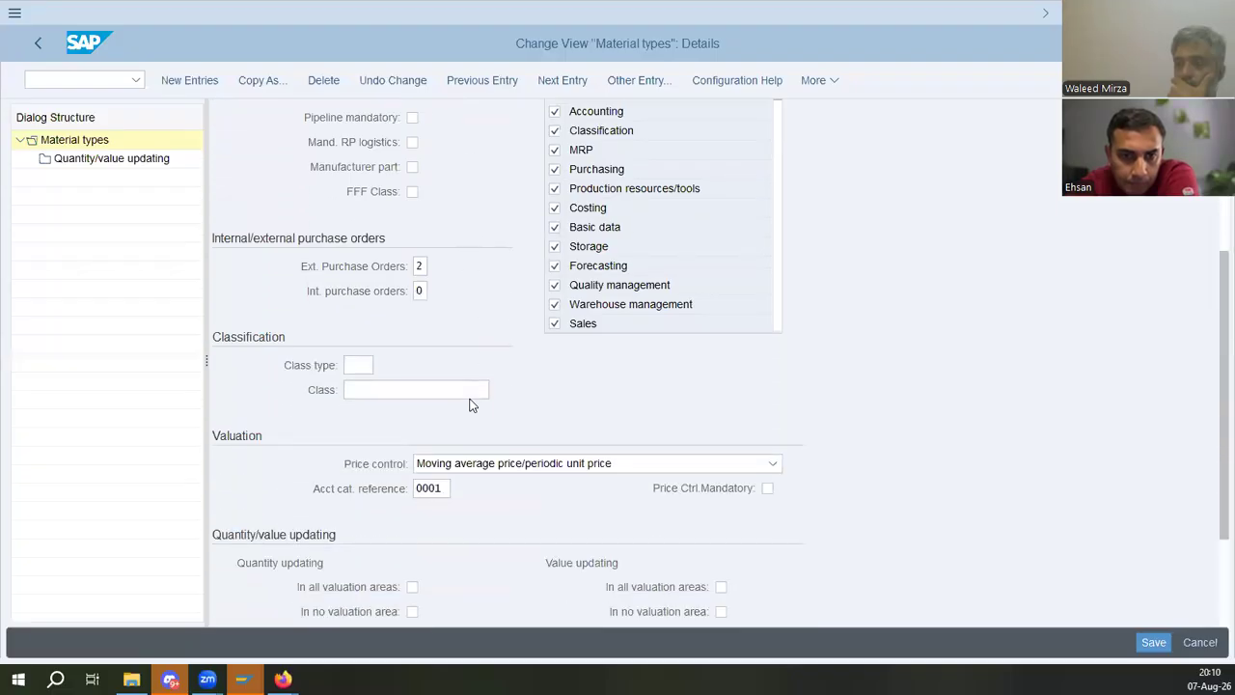
{"action": "scroll", "coordinate": [469, 400], "scroll_direction": "down", "scroll_amount": 3}
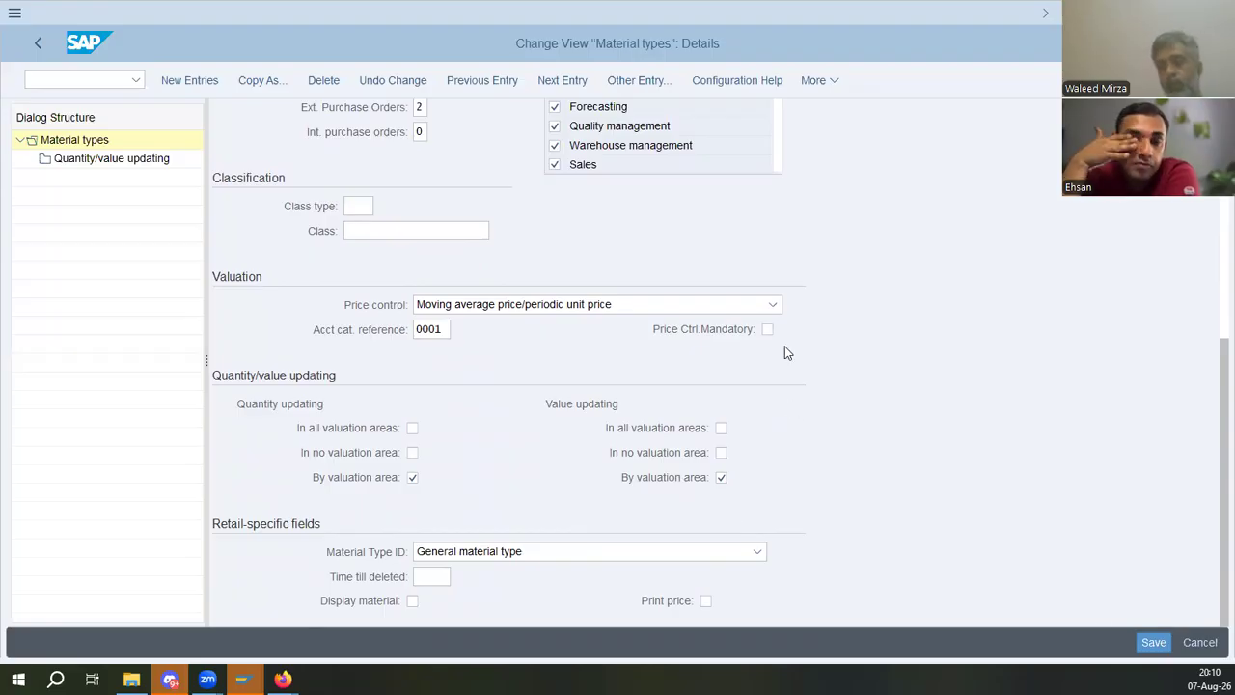
{"action": "key", "text": "alt+Tab"}
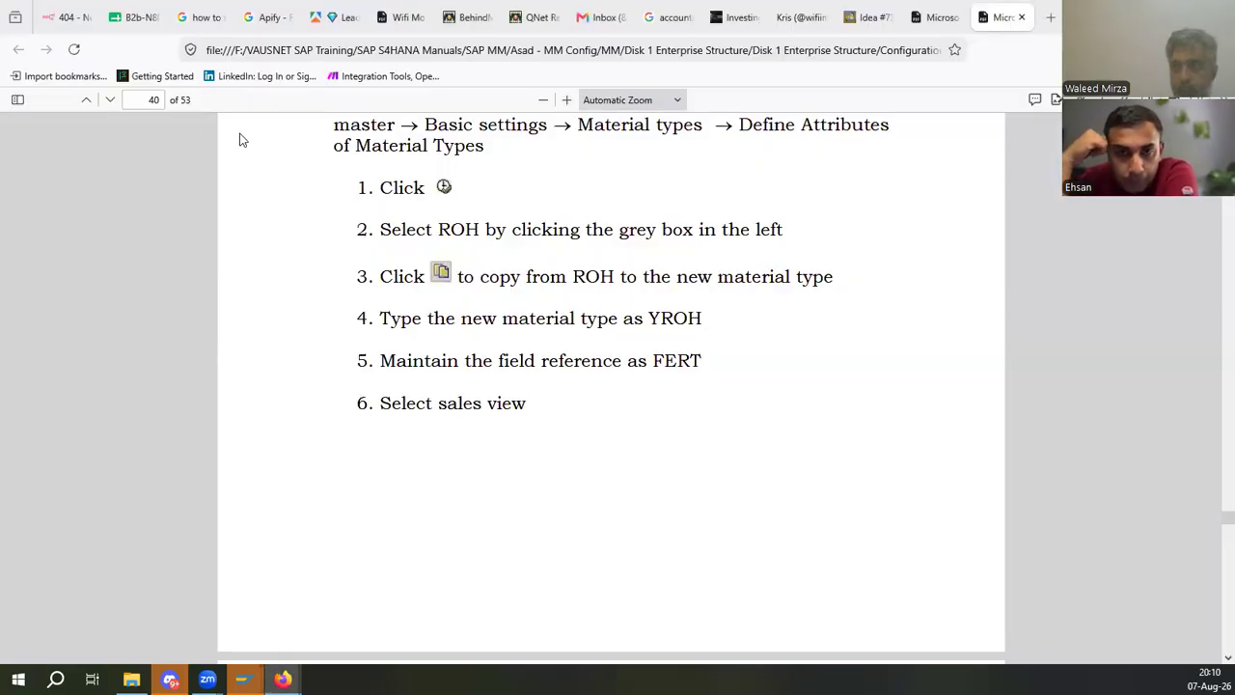